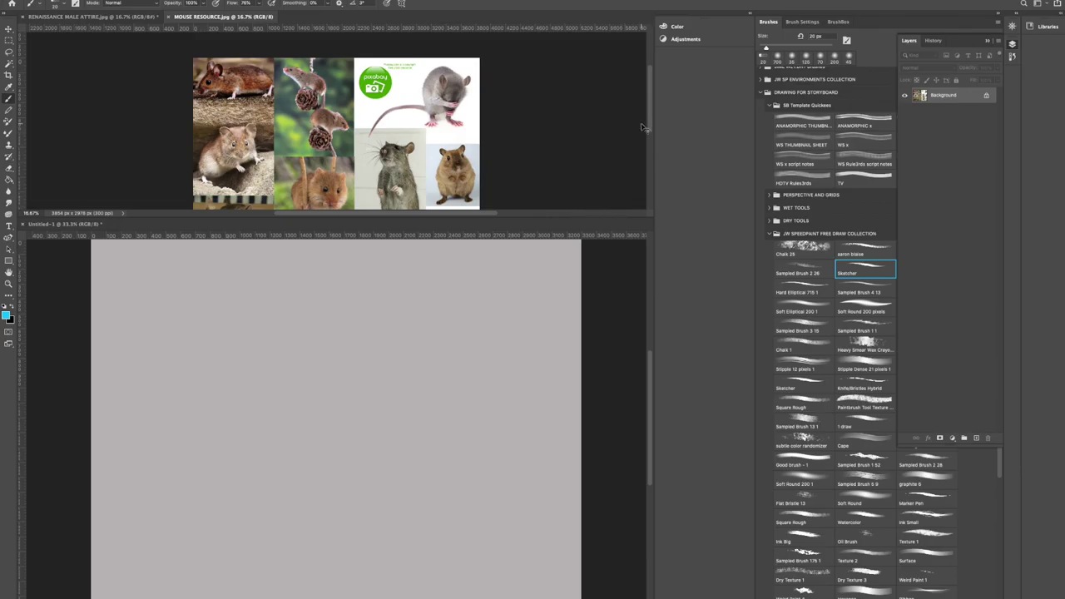
Look over the mouse photo reference sheet and the Renaissance male attire sheet, ending on the mouse references.
scroll(634, 157, down, 2)
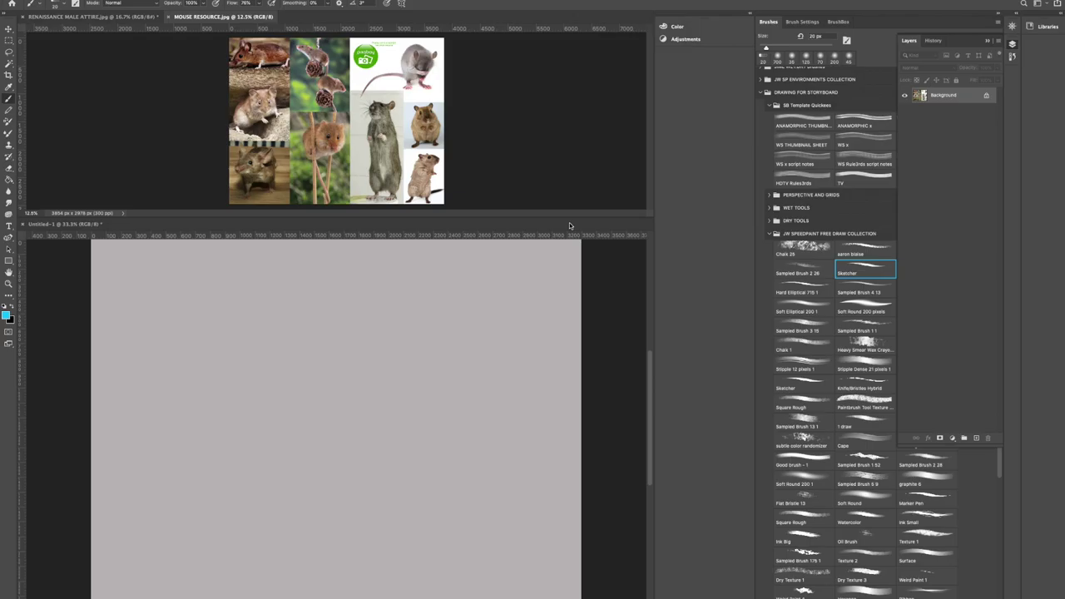
click(116, 17)
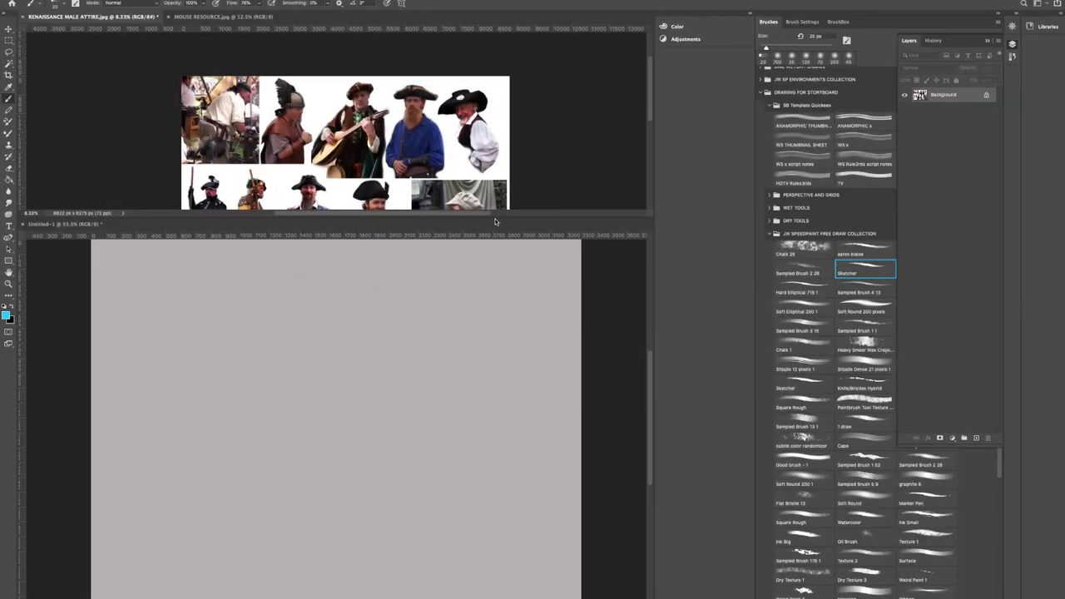
mouse_move(648, 97)
mouse_down()
mouse_move(646, 146)
mouse_move(650, 107)
mouse_up()
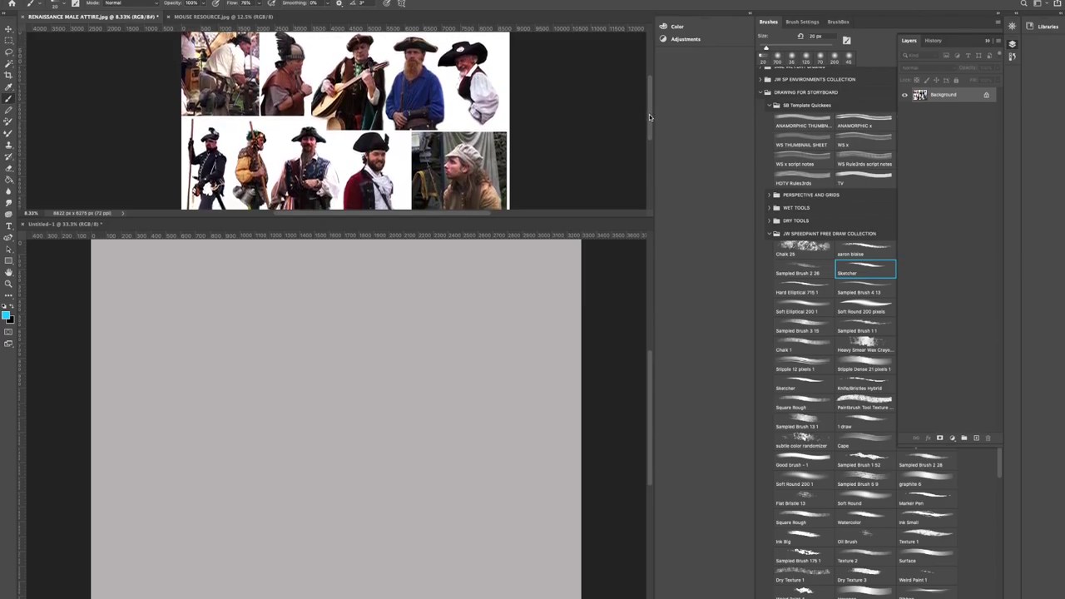
drag(649, 114, 646, 117)
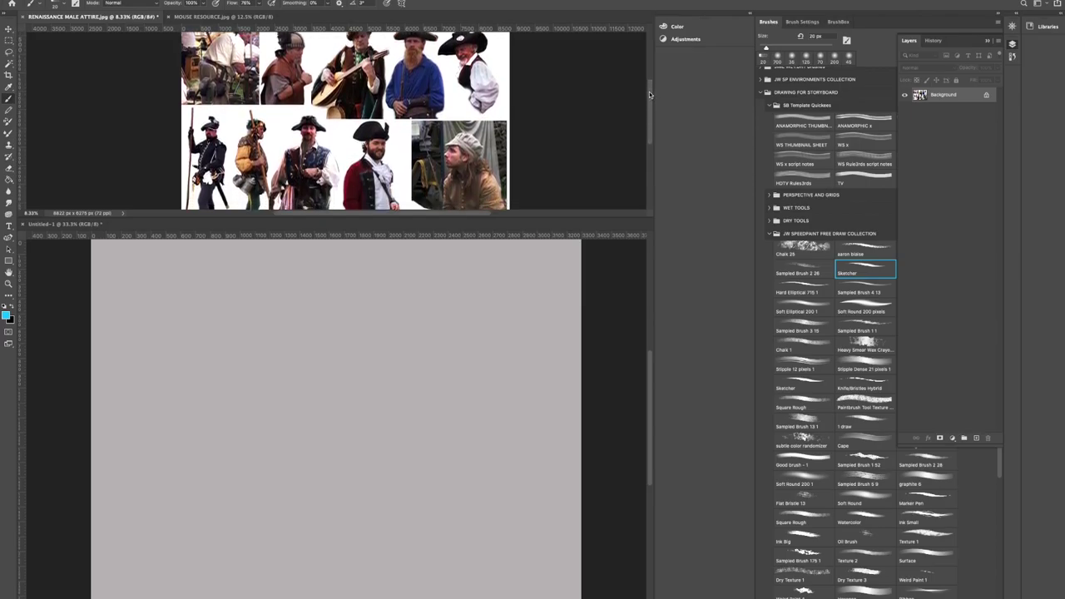
mouse_move(649, 95)
mouse_down()
mouse_move(648, 108)
mouse_move(651, 93)
mouse_up()
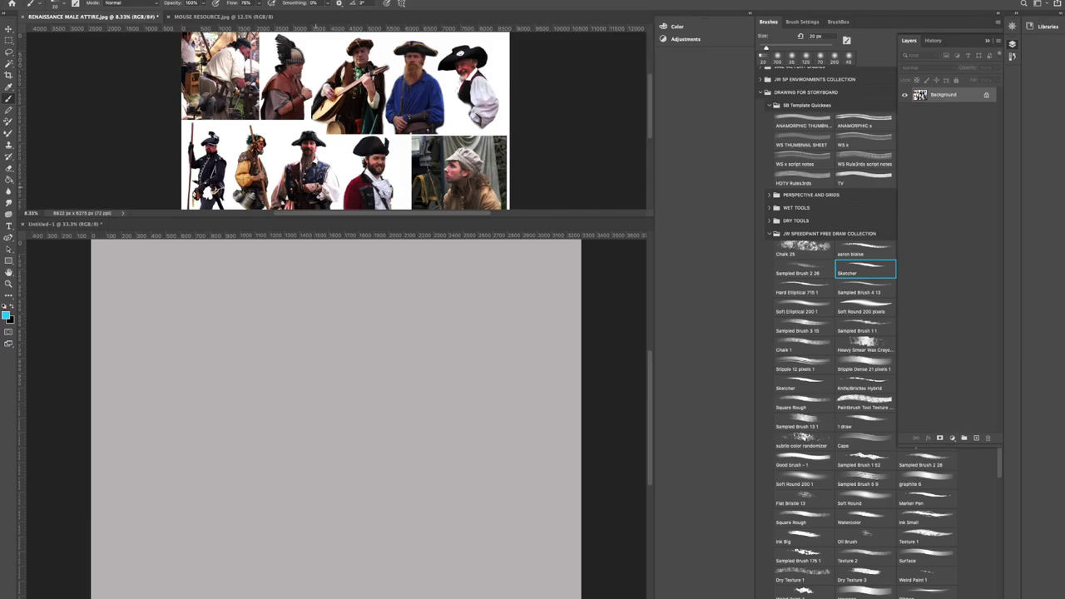
click(246, 17)
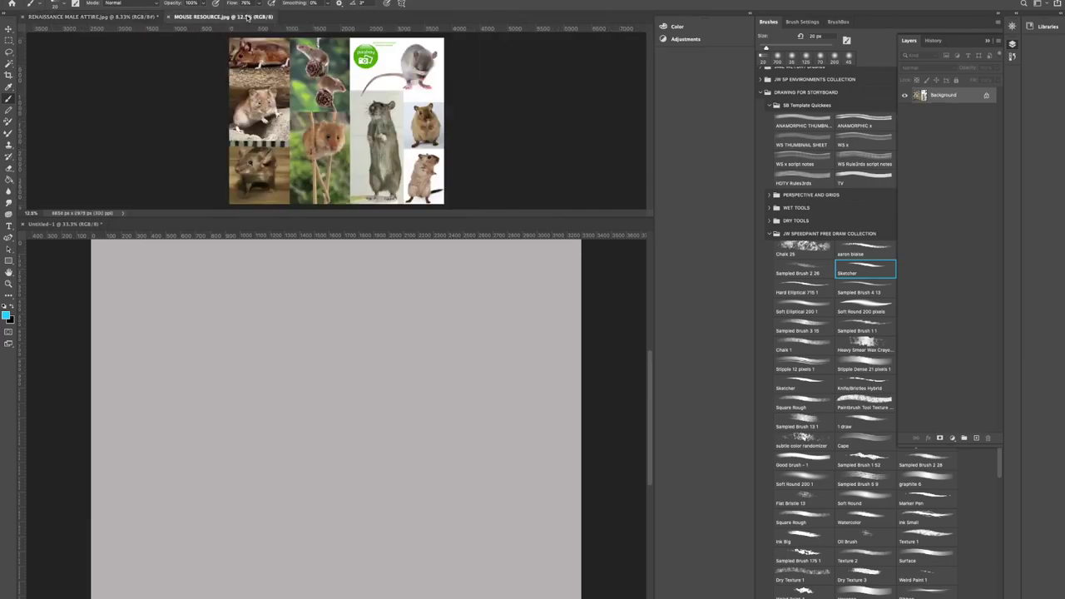
Add two empty layers above the background of MOUSE RESOURCE.jpg.
click(980, 438)
click(976, 438)
click(905, 127)
click(905, 127)
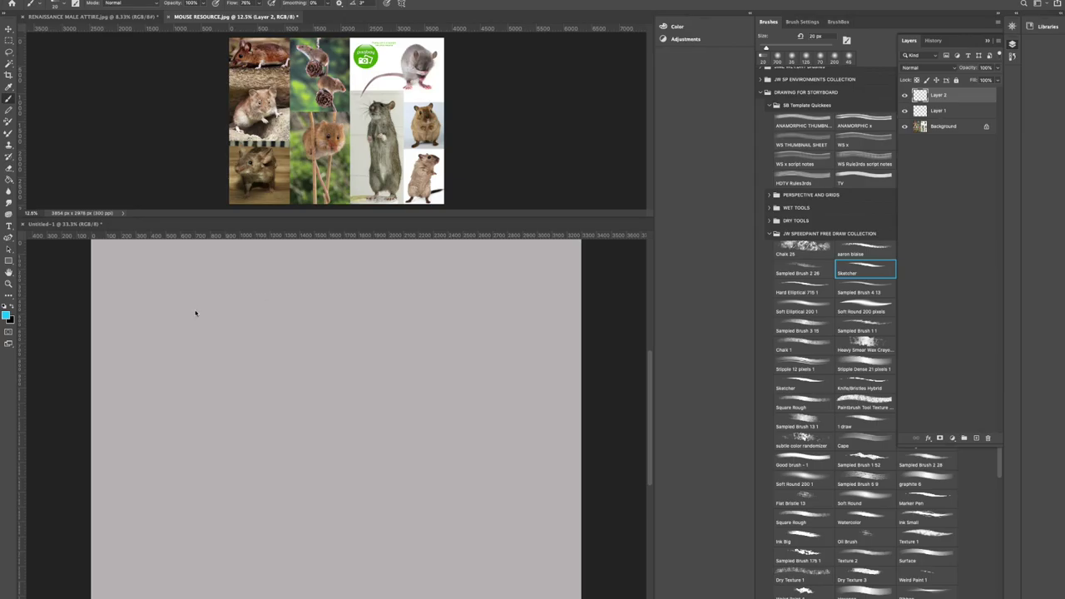
Switch to the blank Untitled-1 canvas and add two empty layers above its background.
click(75, 225)
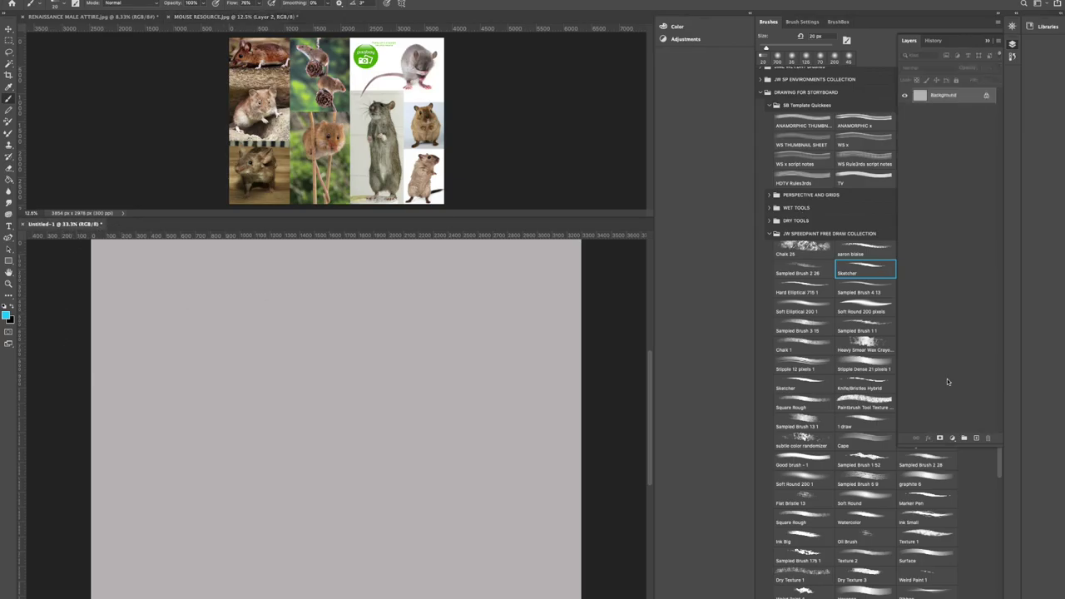
click(976, 438)
click(976, 438)
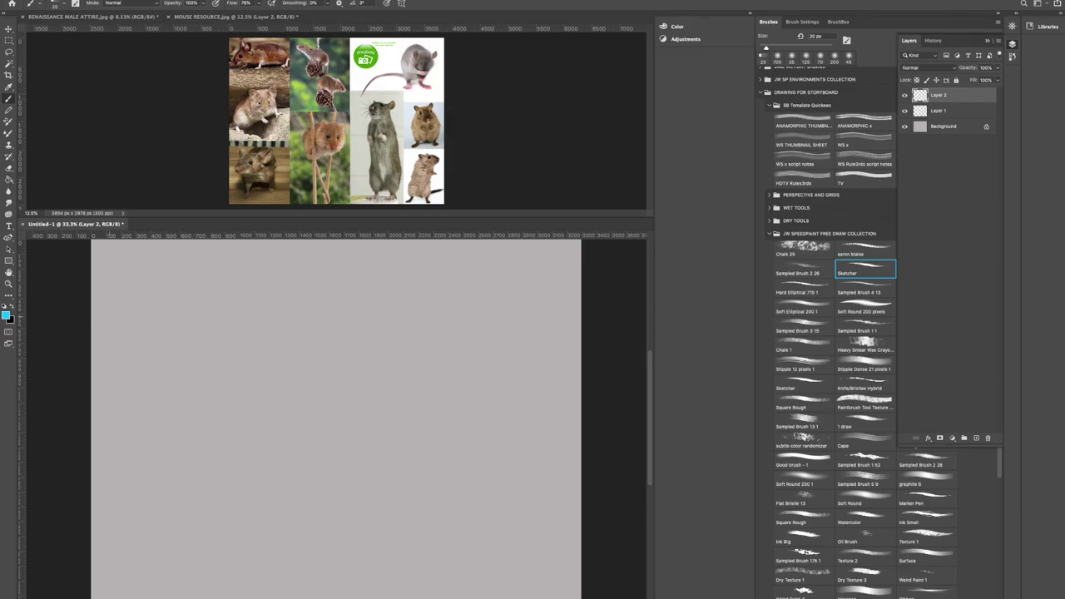
Choose a darker teal blue as the foreground colour and enlarge the Sketcher brush to 40 px.
click(7, 314)
key(bracketright)
key(bracketright)
key(bracketright)
key(bracketright)
Scribble loose curves, ovals and straight test strokes across the canvas on Layer 2 with the Sketcher brush.
mouse_move(143, 398)
mouse_down()
mouse_move(212, 304)
mouse_move(143, 397)
mouse_move(183, 384)
mouse_move(221, 339)
mouse_move(230, 305)
mouse_move(261, 318)
mouse_up()
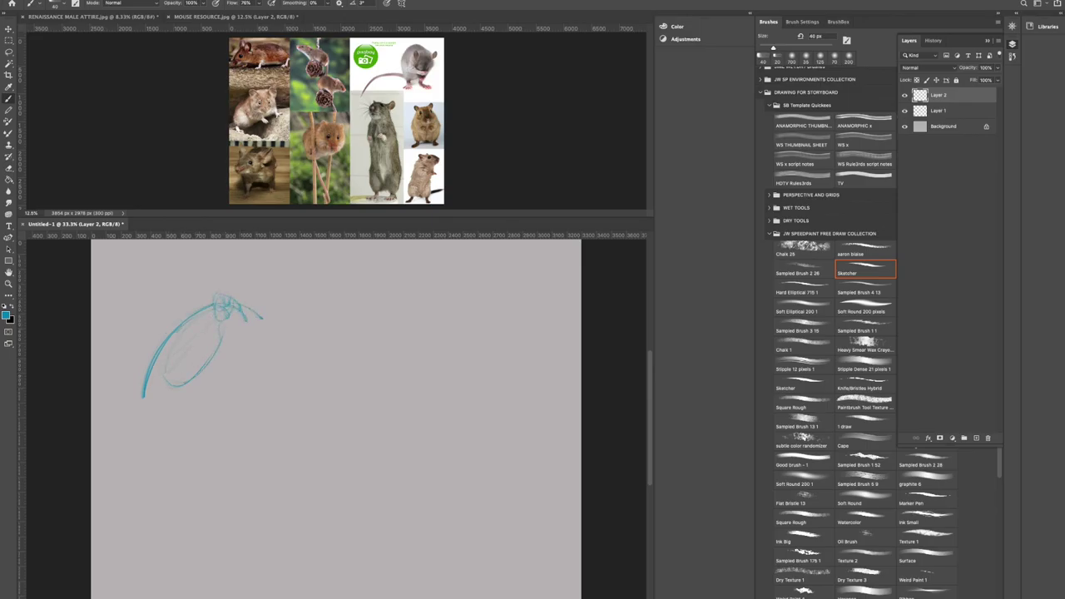
mouse_move(170, 426)
mouse_down()
mouse_move(220, 444)
mouse_move(310, 341)
mouse_move(307, 392)
mouse_move(385, 363)
mouse_move(415, 301)
mouse_up()
mouse_move(366, 366)
mouse_down()
mouse_move(420, 281)
mouse_move(446, 287)
mouse_up()
mouse_move(383, 320)
mouse_down()
mouse_move(406, 317)
mouse_move(464, 379)
mouse_up()
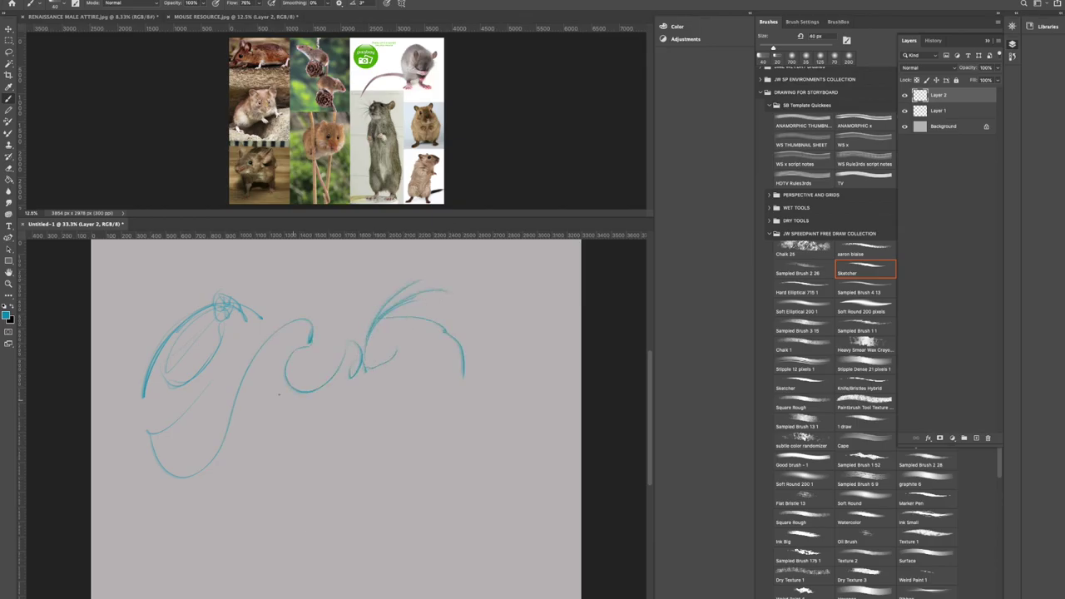
drag(177, 310, 151, 284)
mouse_move(208, 496)
mouse_down()
mouse_move(305, 468)
mouse_move(345, 476)
mouse_move(471, 466)
mouse_up()
mouse_move(181, 473)
mouse_down()
mouse_move(131, 548)
mouse_move(383, 566)
mouse_up()
mouse_move(358, 504)
mouse_down()
mouse_move(453, 504)
mouse_move(548, 358)
mouse_up()
mouse_move(349, 278)
mouse_down()
mouse_move(349, 329)
mouse_move(364, 330)
mouse_up()
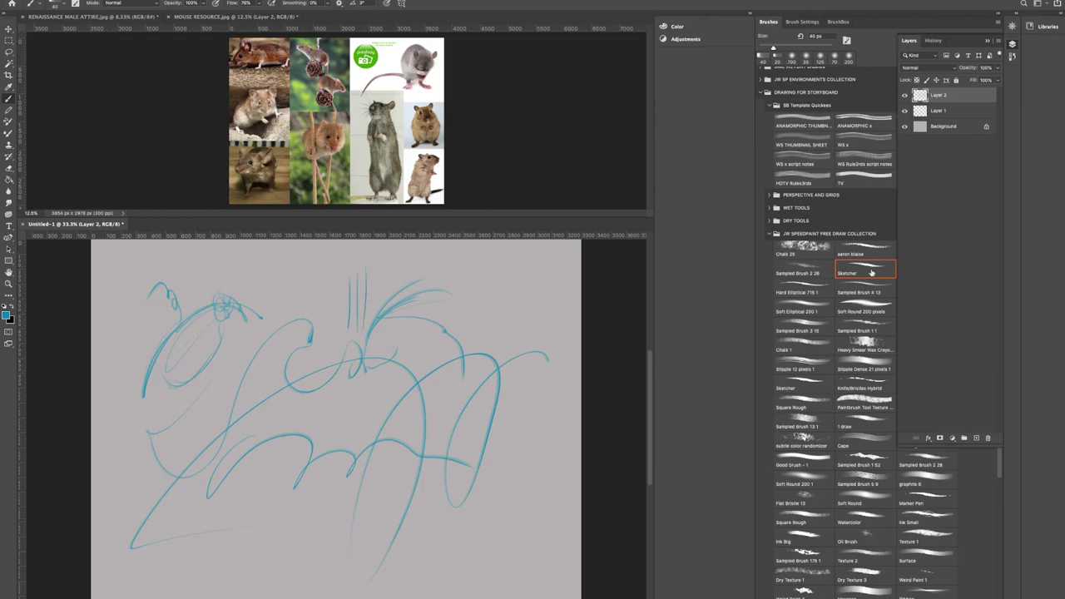
Try the aaron blaise brush with zigzag strokes along the upper canvas at progressively smaller sizes.
click(874, 253)
mouse_move(506, 268)
mouse_down()
mouse_move(523, 331)
mouse_move(559, 365)
mouse_up()
key(bracketleft)
key(bracketleft)
key(bracketleft)
key(bracketleft)
key(bracketleft)
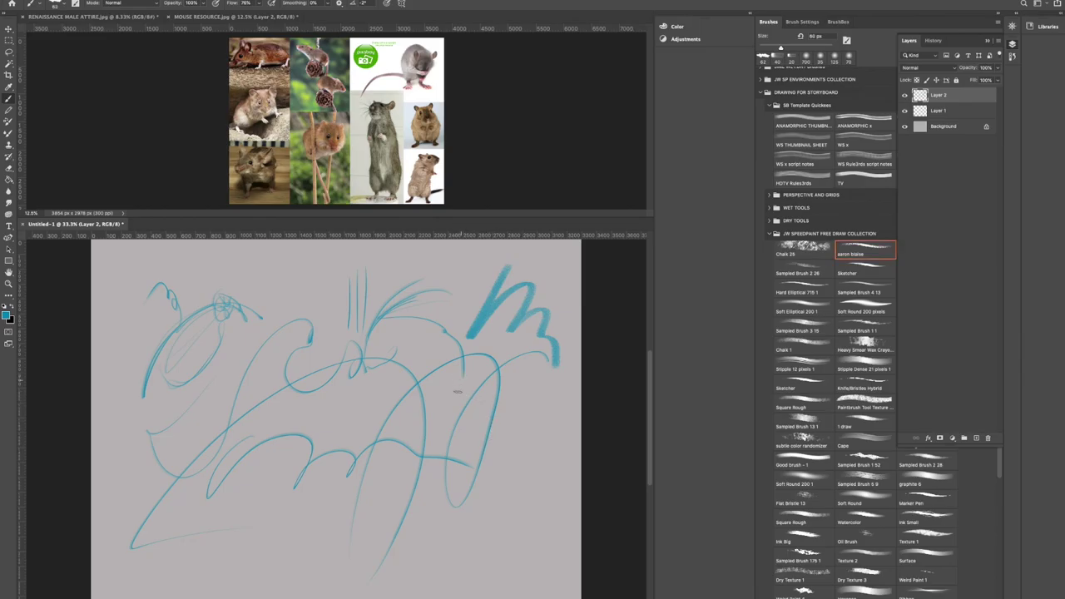
mouse_move(320, 264)
mouse_down()
mouse_move(316, 308)
mouse_move(339, 340)
mouse_up()
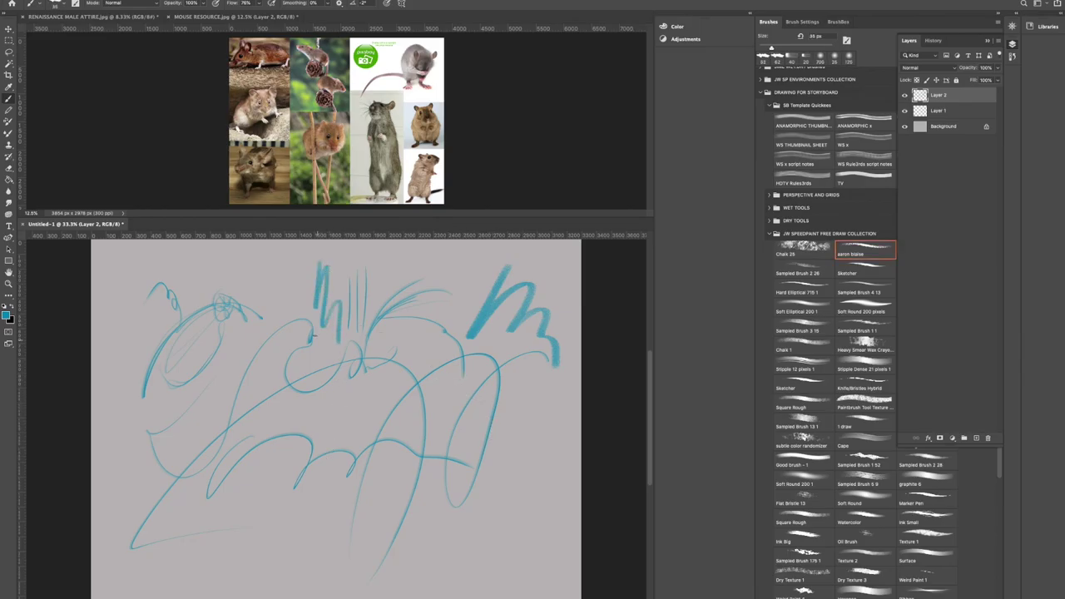
mouse_move(253, 308)
mouse_down()
mouse_move(291, 287)
mouse_move(314, 304)
mouse_up()
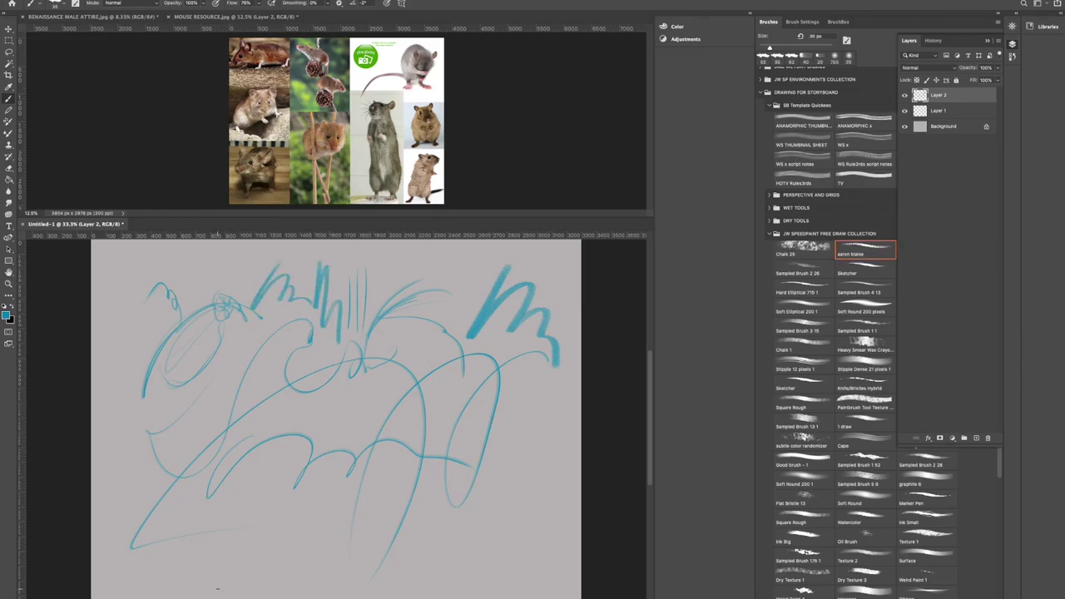
Try the second Sketcher brush with a short scribble, then select the 1 draw brush and scribble with it.
click(803, 385)
drag(418, 308, 456, 282)
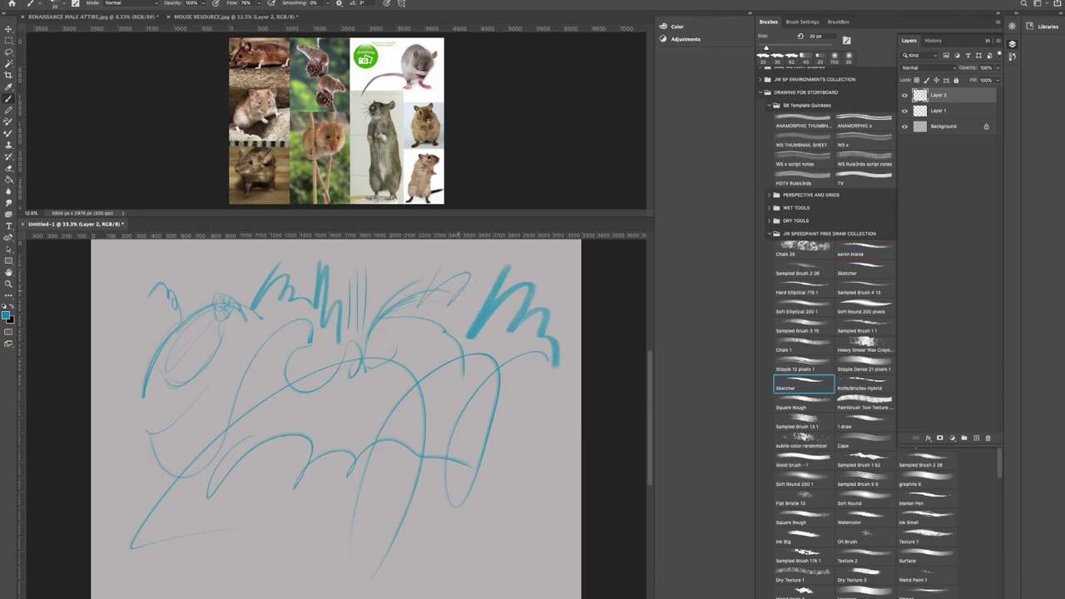
click(867, 422)
mouse_move(329, 450)
mouse_down()
mouse_move(404, 420)
mouse_move(503, 434)
mouse_move(551, 478)
mouse_move(507, 520)
mouse_move(548, 555)
mouse_up()
mouse_move(551, 406)
mouse_down()
mouse_move(516, 438)
mouse_move(556, 421)
mouse_move(554, 527)
mouse_up()
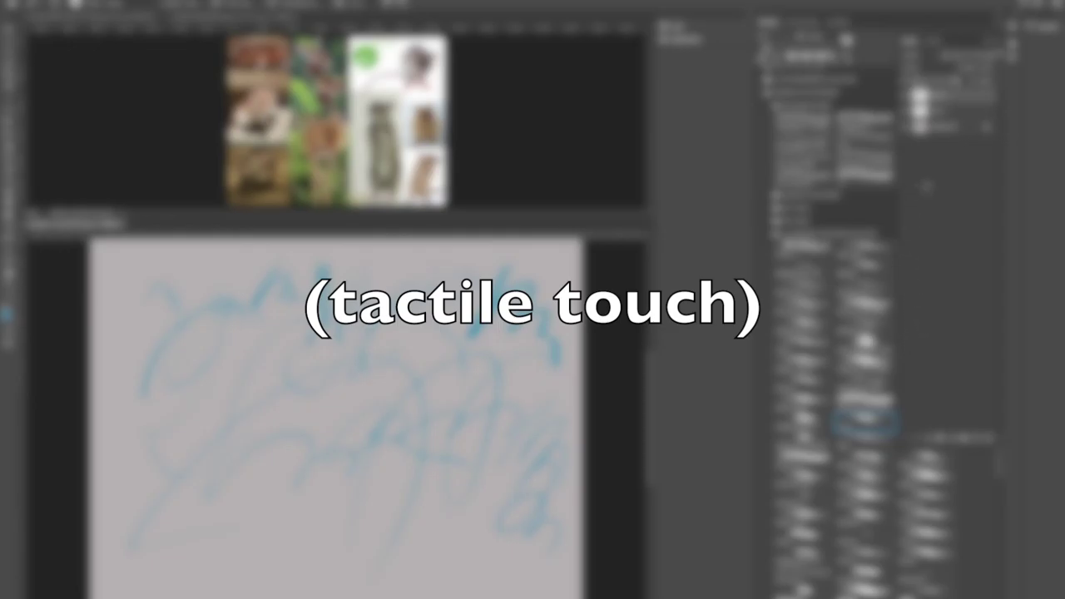
Separate the Layers panel from History into its own column and add one more 1 draw test scribble.
mouse_move(911, 42)
mouse_down()
mouse_move(947, 143)
mouse_move(1026, 115)
mouse_up()
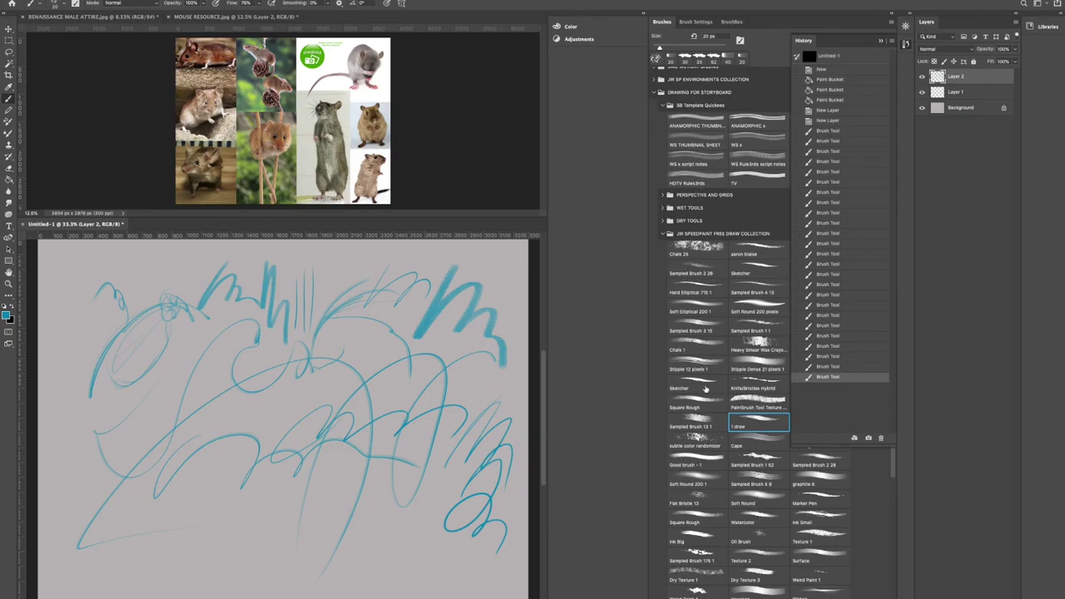
mouse_move(498, 366)
mouse_down()
mouse_move(515, 395)
mouse_move(497, 445)
mouse_up()
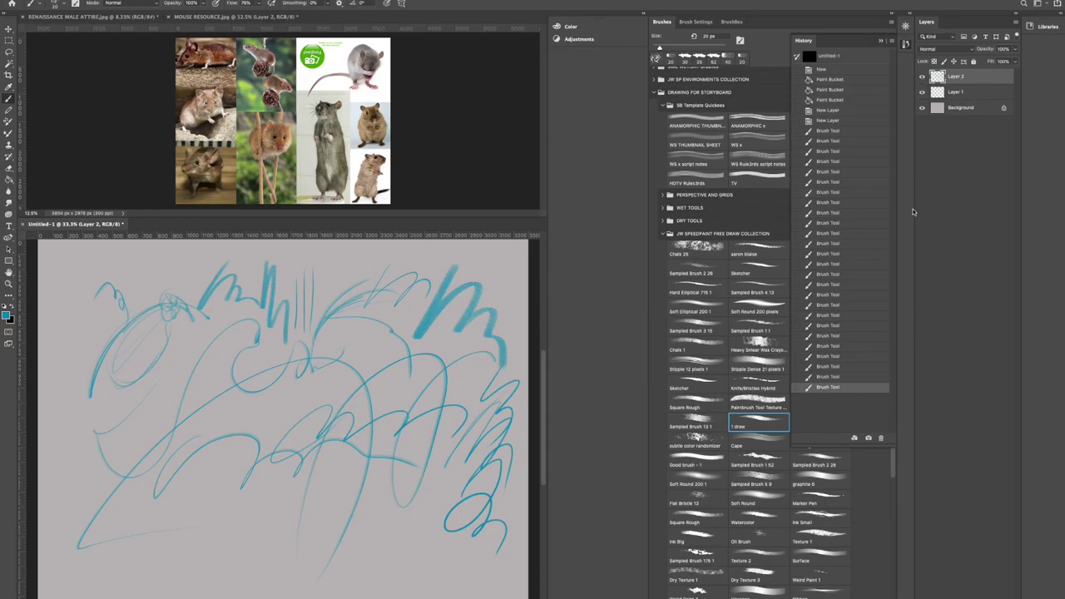
Replace the scribbled test layer with a fresh empty layer and collapse the brush library to widen the workspace.
mouse_move(983, 81)
mouse_down()
mouse_move(961, 420)
mouse_move(969, 598)
mouse_move(1002, 598)
mouse_up()
click(990, 598)
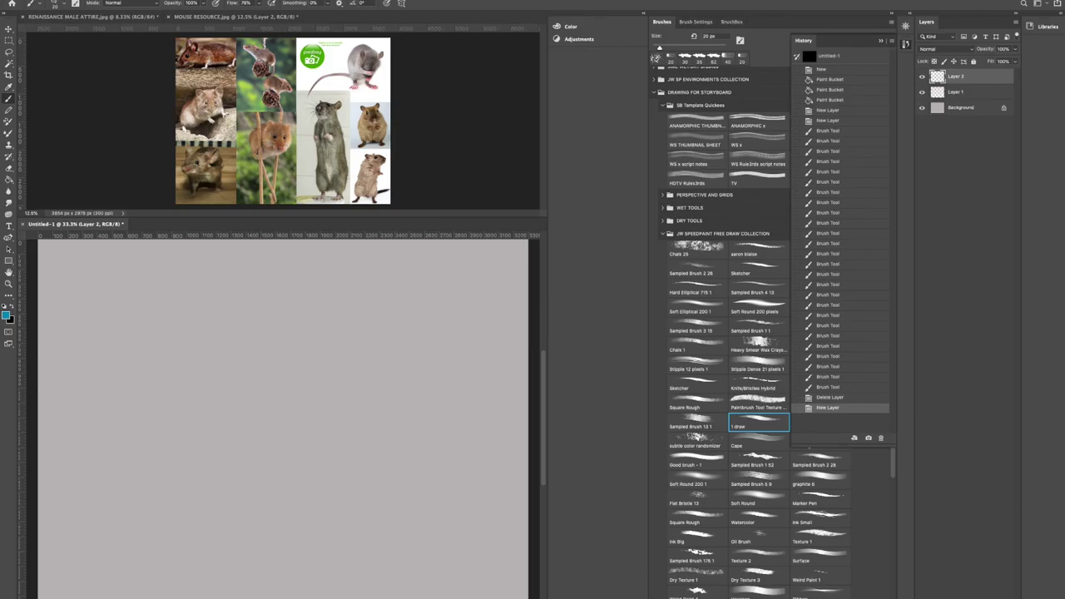
click(891, 14)
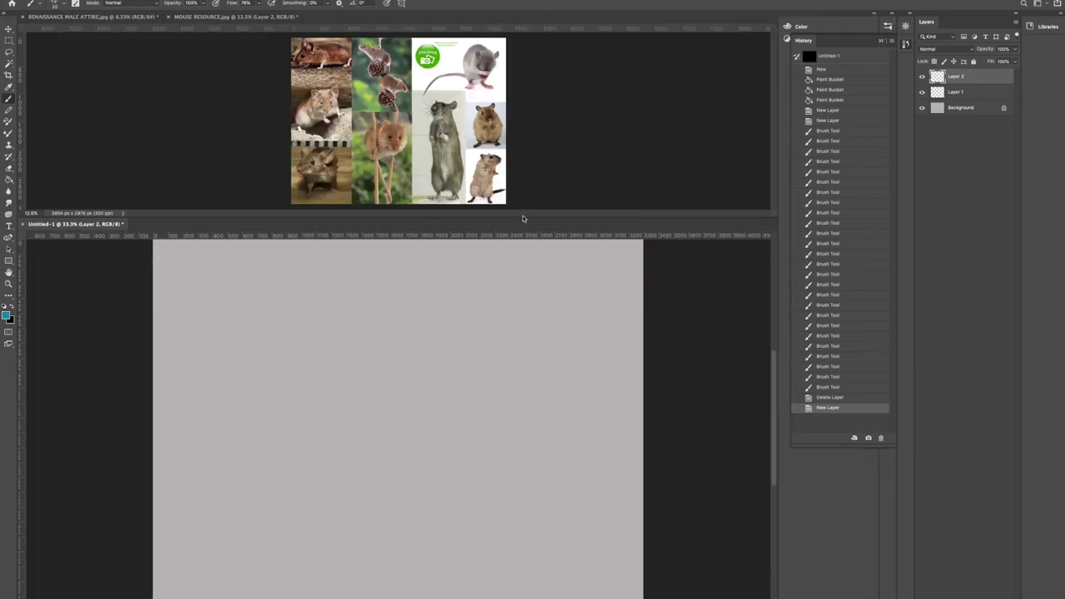
Block in an upright standing mouse with a round head, nose, ear, curved spine, ribcage oval and long lower body.
click(447, 297)
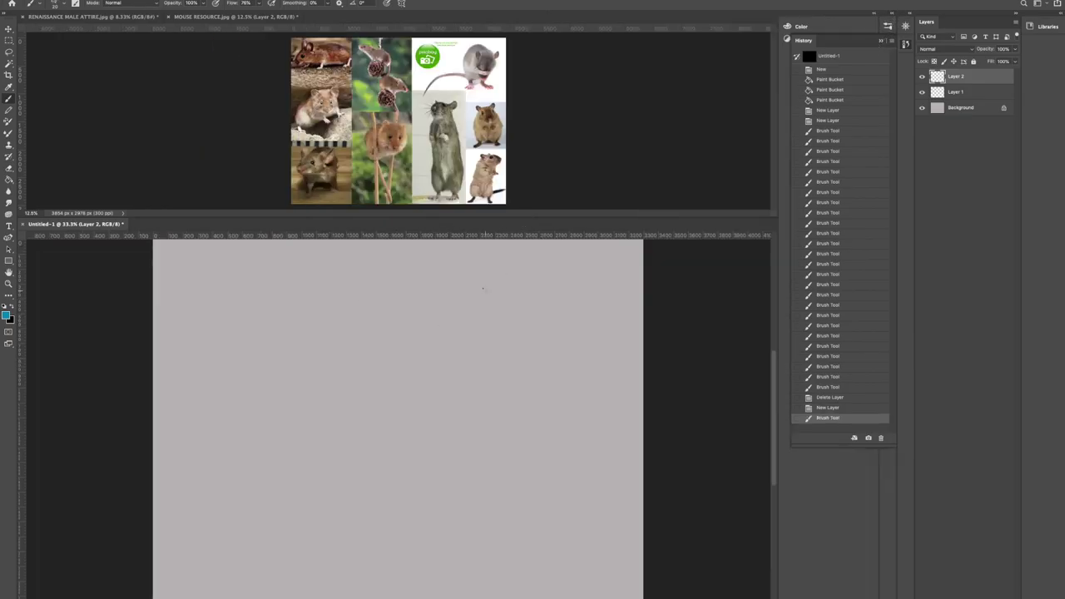
click(482, 290)
mouse_move(485, 285)
mouse_down()
mouse_move(471, 311)
mouse_move(481, 307)
mouse_move(488, 395)
mouse_up()
drag(486, 324, 486, 421)
drag(497, 354, 466, 469)
drag(470, 320, 499, 369)
drag(491, 305, 491, 416)
mouse_move(478, 379)
mouse_down()
mouse_move(465, 467)
mouse_move(498, 449)
mouse_up()
drag(504, 351, 499, 439)
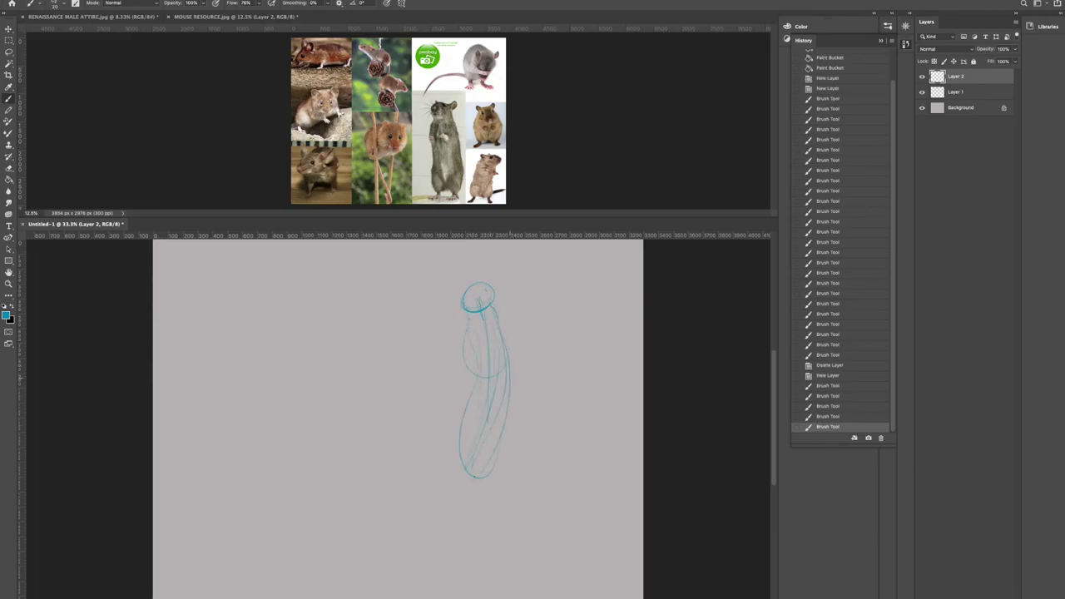
drag(469, 292, 500, 294)
click(482, 390)
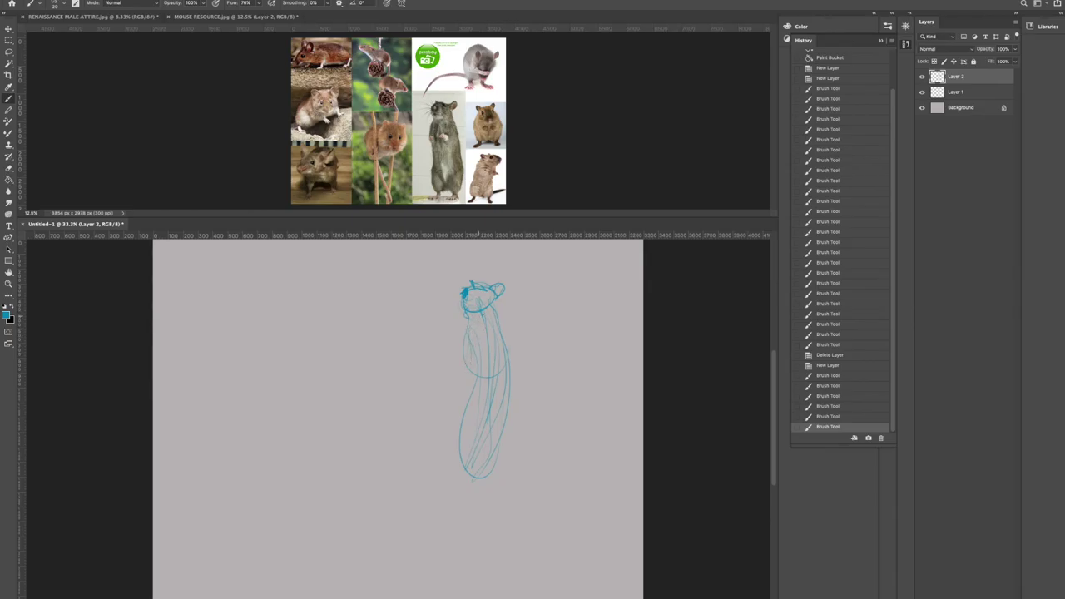
Add arms, wider hips, legs and flat feet to the standing mouse, and refine its head with a pointed ear.
drag(493, 337, 491, 351)
mouse_move(492, 309)
mouse_down()
mouse_move(506, 357)
mouse_move(490, 391)
mouse_up()
mouse_move(476, 338)
mouse_down()
mouse_move(485, 368)
mouse_move(478, 462)
mouse_up()
drag(474, 381, 511, 476)
mouse_move(519, 401)
mouse_down()
mouse_move(504, 481)
mouse_move(515, 396)
mouse_up()
drag(495, 480, 519, 473)
mouse_move(464, 439)
mouse_down()
mouse_move(464, 461)
mouse_move(502, 479)
mouse_move(512, 468)
mouse_move(504, 483)
mouse_move(424, 505)
mouse_move(500, 502)
mouse_move(474, 518)
mouse_move(509, 510)
mouse_up()
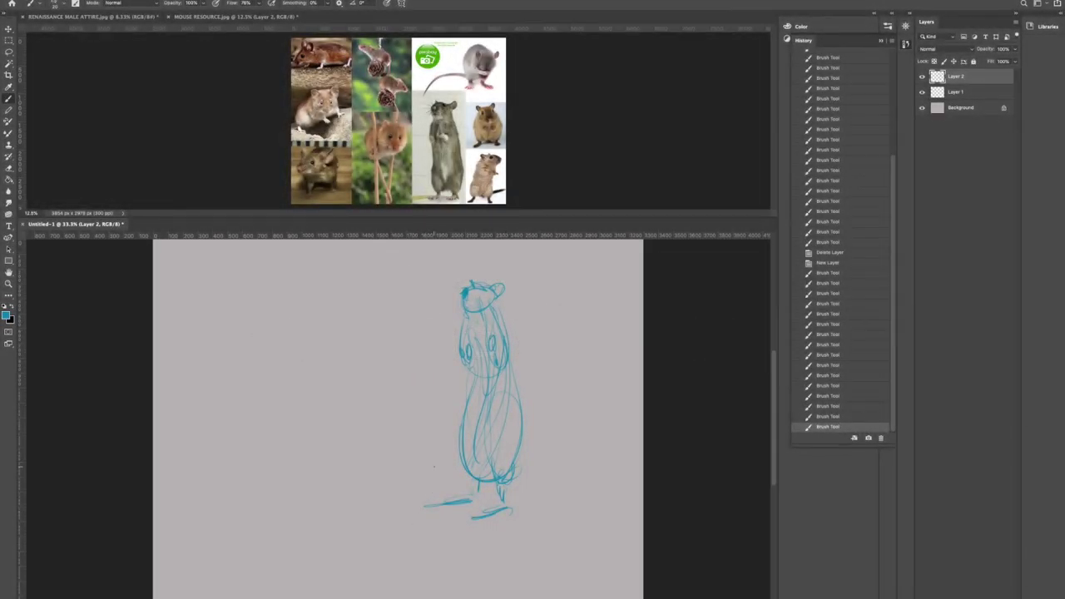
mouse_move(472, 301)
mouse_down()
mouse_move(463, 298)
mouse_move(498, 296)
mouse_move(499, 313)
mouse_move(484, 323)
mouse_move(489, 287)
mouse_move(501, 297)
mouse_up()
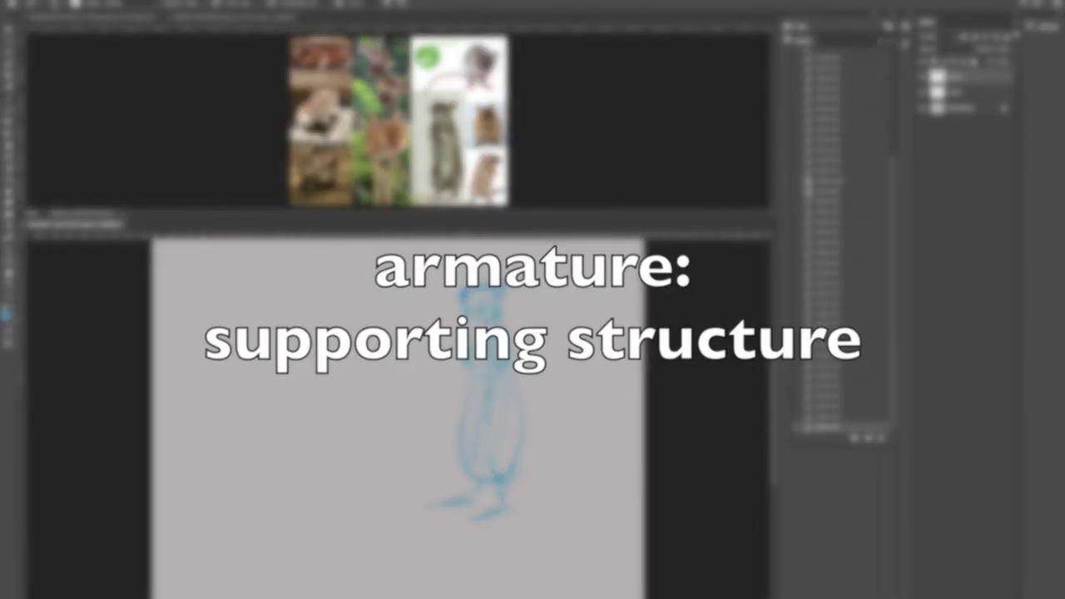
Scribble a loose wavy line on the empty area beside the standing mouse and undo it.
drag(314, 344, 359, 302)
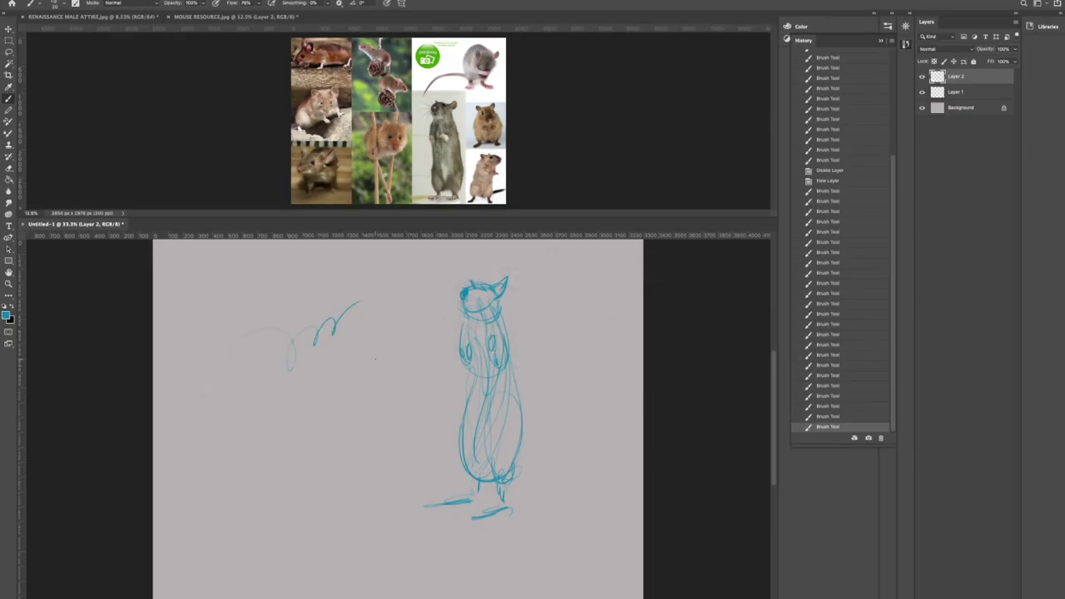
key(ctrl+z)
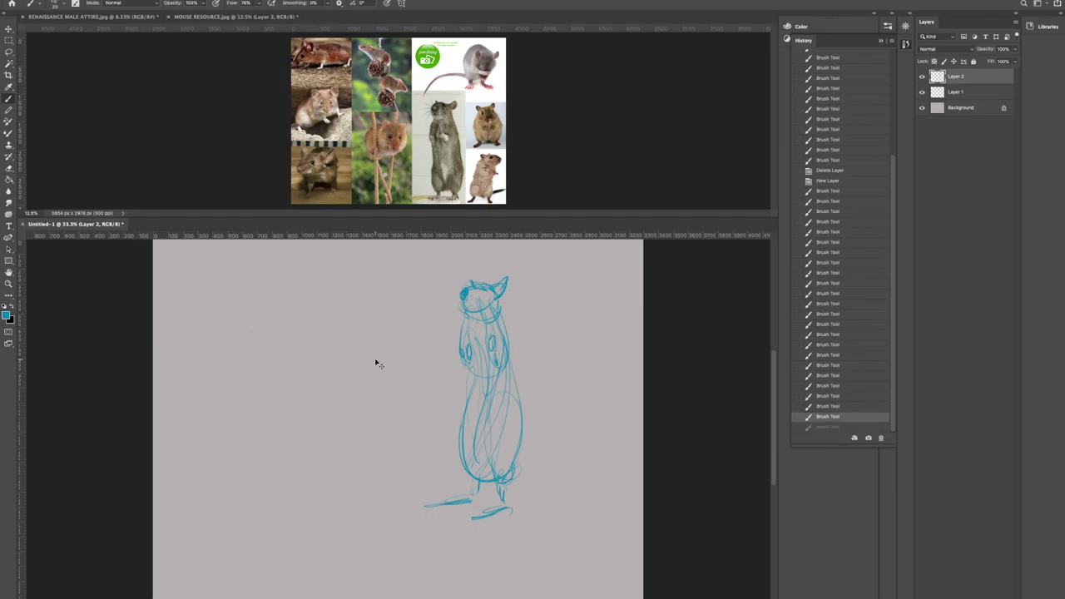
Sketch a side-view mouse on all fours with a pointed snout, ear, ribcage and hip circles, legs and long curved tail.
mouse_move(381, 305)
mouse_down()
mouse_move(312, 287)
mouse_move(217, 316)
mouse_move(244, 300)
mouse_move(202, 334)
mouse_move(262, 318)
mouse_move(250, 308)
mouse_move(263, 328)
mouse_move(255, 335)
mouse_move(320, 299)
mouse_up()
mouse_move(320, 298)
mouse_down()
mouse_move(223, 308)
mouse_move(209, 326)
mouse_move(234, 293)
mouse_up()
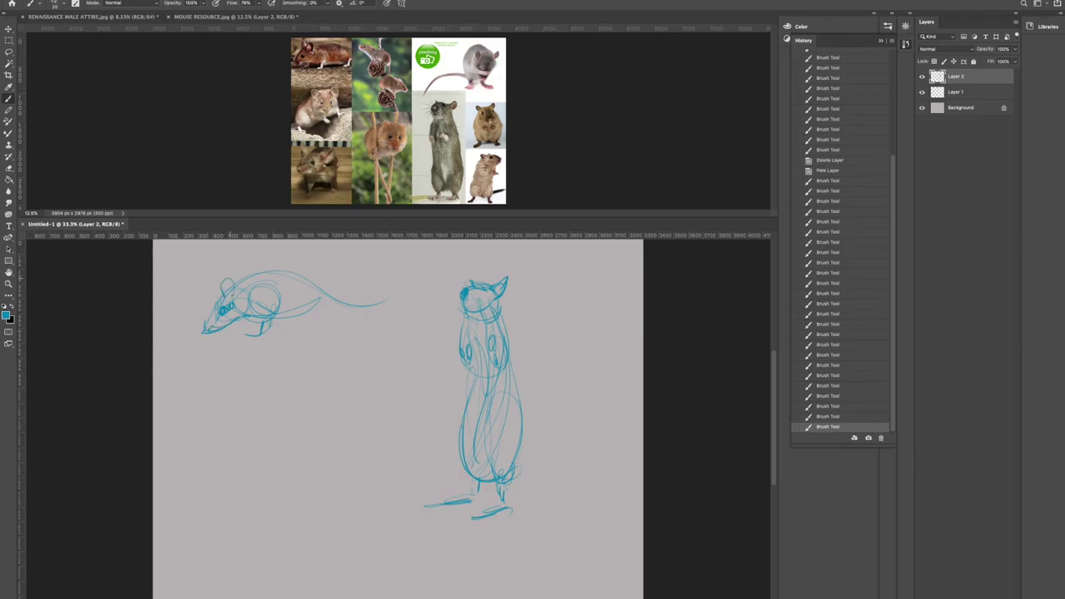
click(208, 403)
mouse_move(245, 305)
mouse_down()
mouse_move(302, 319)
mouse_move(304, 295)
mouse_move(280, 322)
mouse_move(289, 283)
mouse_move(315, 329)
mouse_move(277, 345)
mouse_up()
mouse_move(316, 296)
mouse_down()
mouse_move(393, 296)
mouse_move(315, 312)
mouse_move(359, 308)
mouse_move(436, 275)
mouse_up()
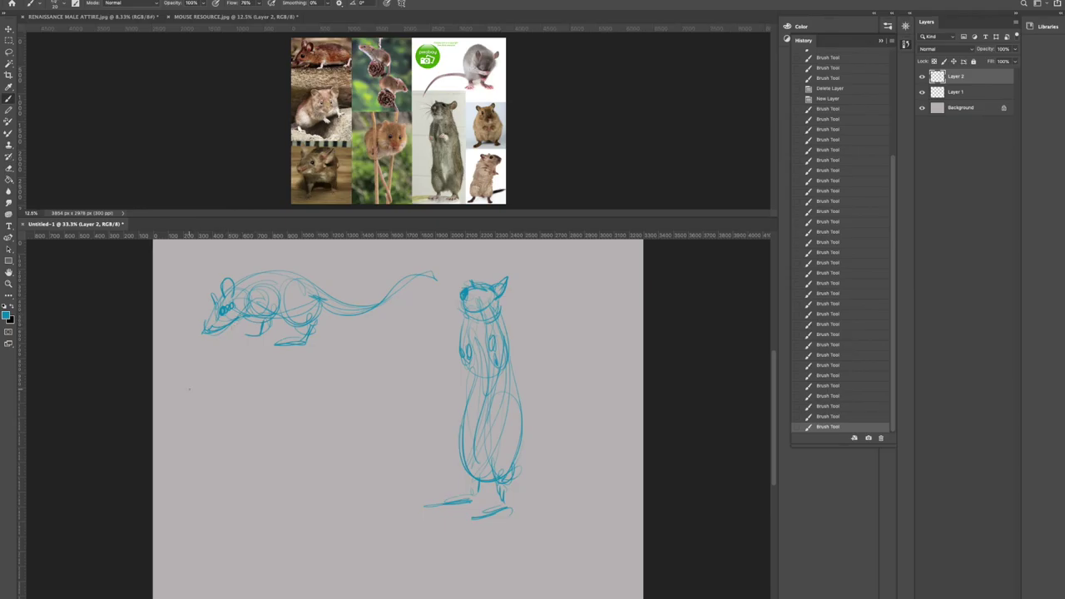
drag(215, 321, 208, 329)
Sketch a crouching mouse below the side-view one, with a round head, two ears, facial features, rounded body, arms and feet.
mouse_move(226, 441)
mouse_down()
mouse_move(265, 442)
mouse_move(219, 410)
mouse_move(235, 443)
mouse_move(220, 420)
mouse_move(252, 390)
mouse_move(242, 416)
mouse_up()
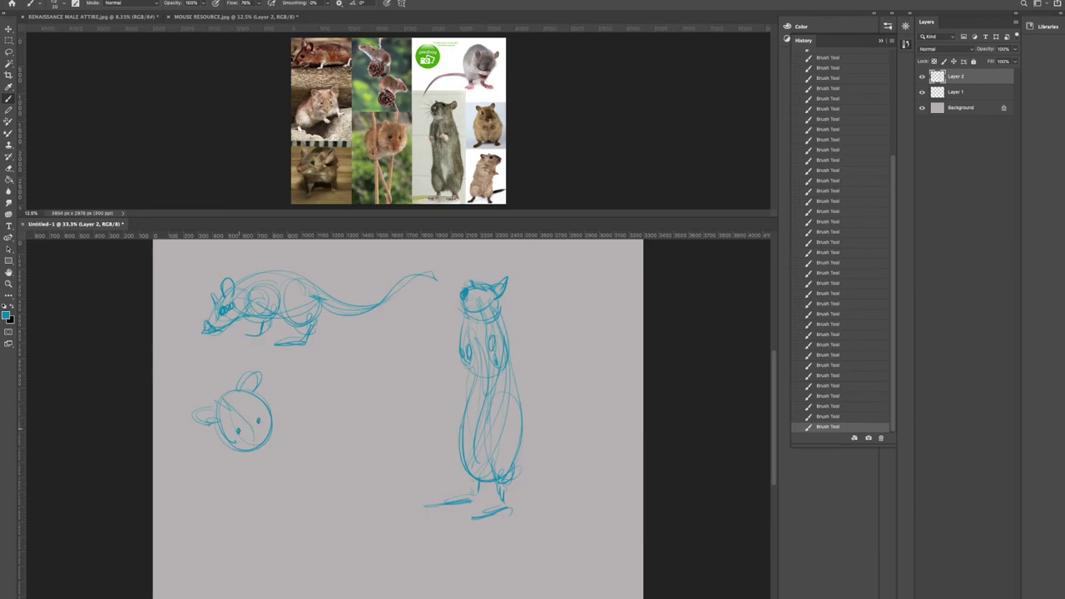
mouse_move(224, 403)
mouse_down()
mouse_move(275, 418)
mouse_move(250, 456)
mouse_move(214, 443)
mouse_move(256, 462)
mouse_move(208, 442)
mouse_move(255, 478)
mouse_up()
drag(195, 427, 236, 492)
mouse_move(185, 464)
mouse_down()
mouse_move(238, 479)
mouse_move(221, 499)
mouse_move(197, 497)
mouse_move(196, 512)
mouse_move(238, 521)
mouse_up()
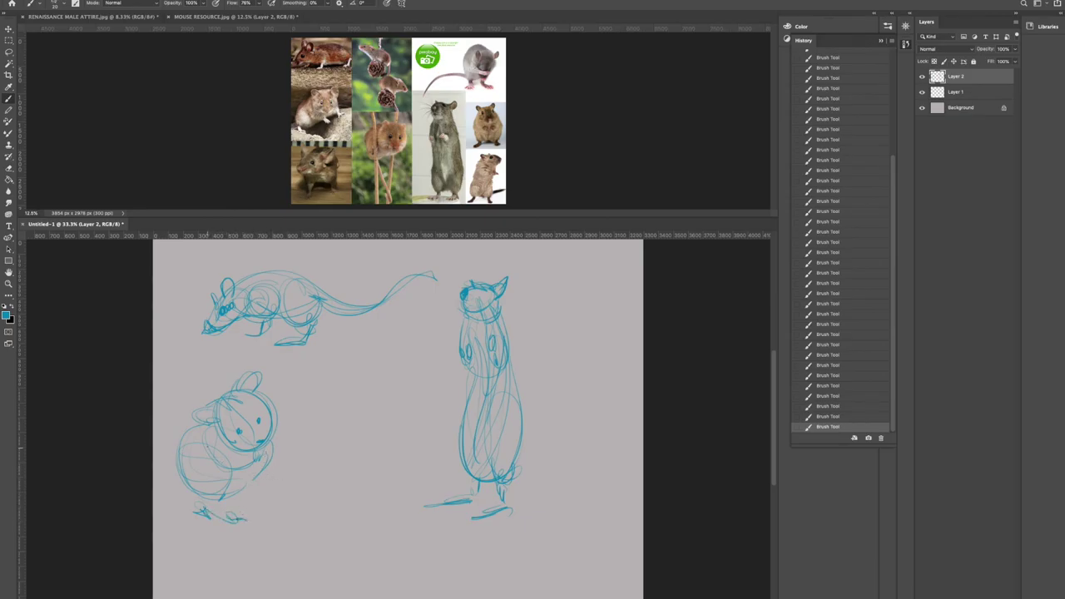
mouse_move(236, 474)
mouse_down()
mouse_move(273, 452)
mouse_move(303, 466)
mouse_up()
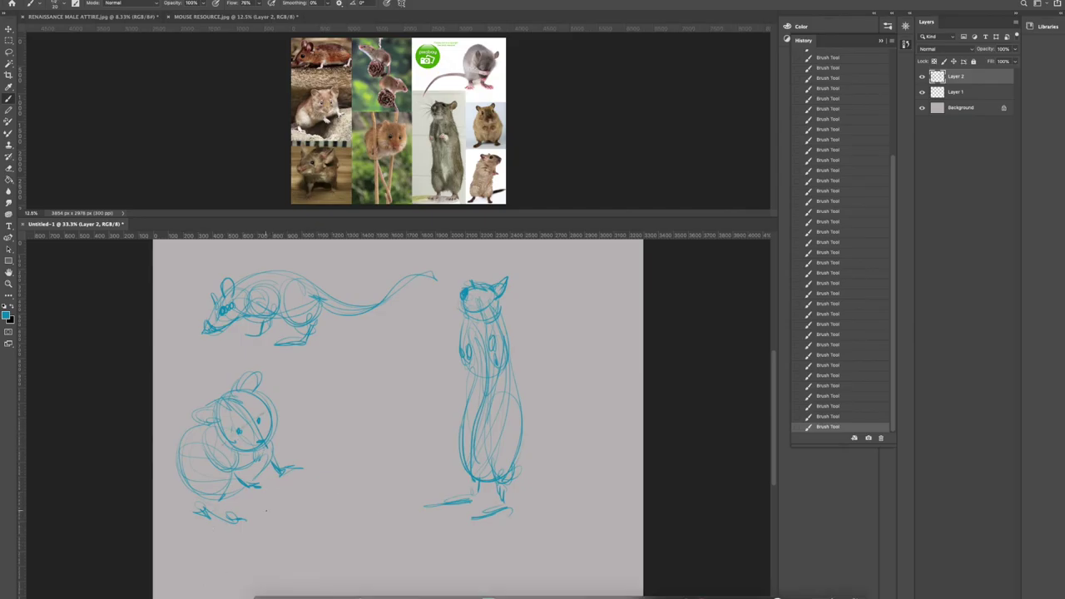
drag(261, 447, 254, 482)
Reinforce the belly contour and lower leg lines of the standing mouse.
drag(483, 388, 473, 426)
drag(473, 481, 473, 501)
Try a straight horizontal line from the side-view mouse's back toward the standing mouse's head and undo it.
drag(299, 269, 402, 268)
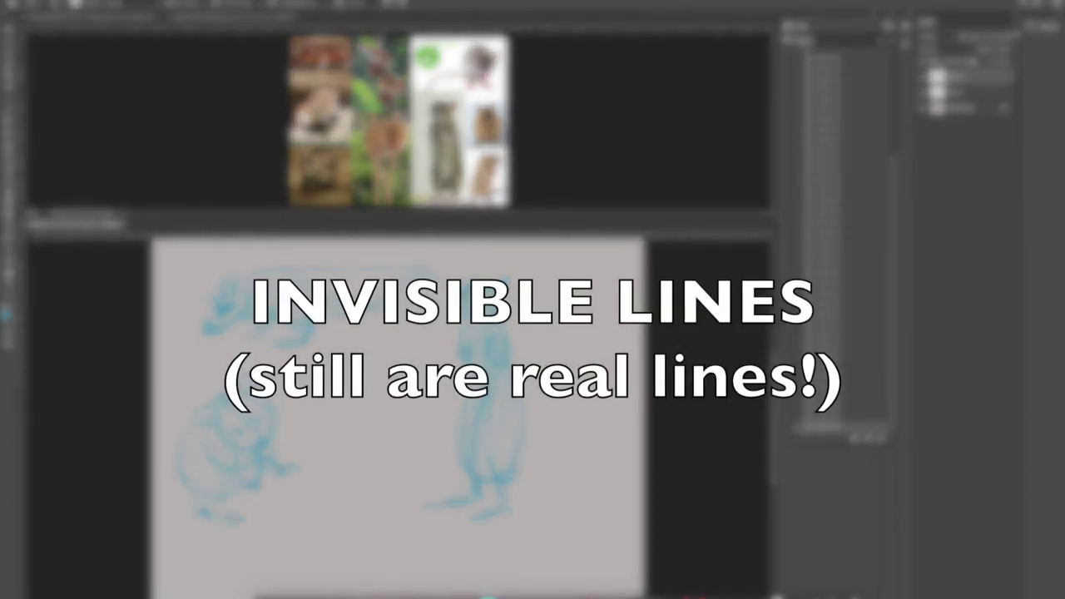
key(super+z)
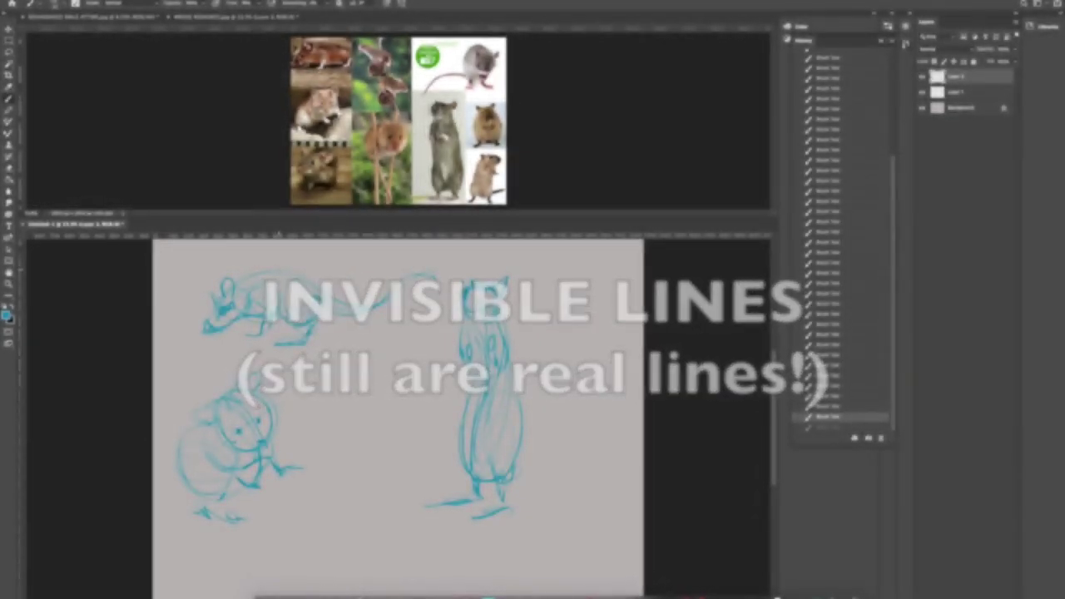
Mark a light guide line at the side-view mouse's tail, then swap that sketch layer for a new empty one by hiding it.
drag(398, 285, 435, 272)
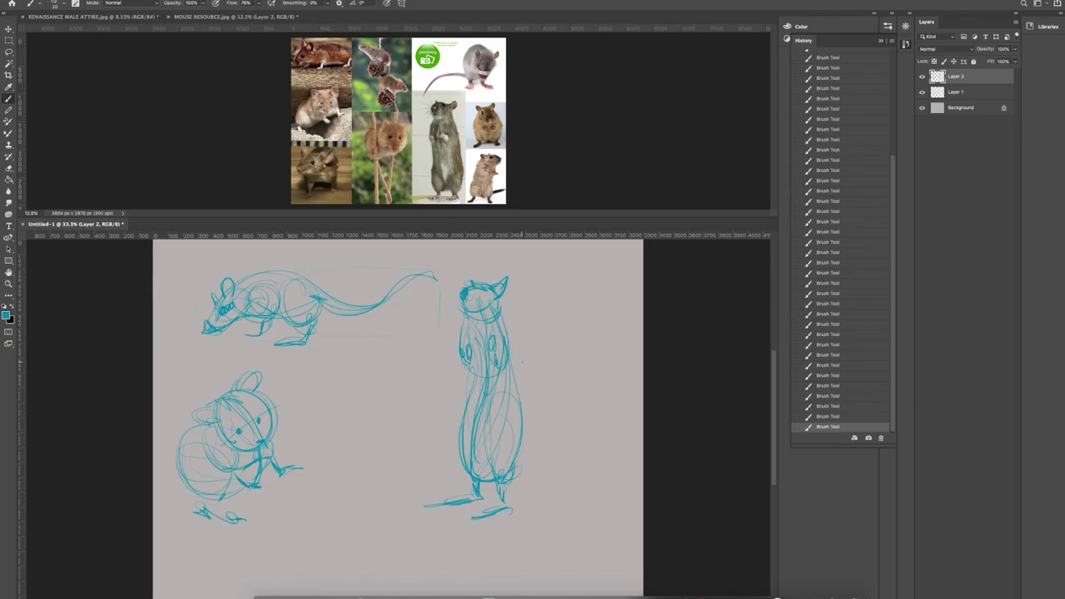
click(922, 76)
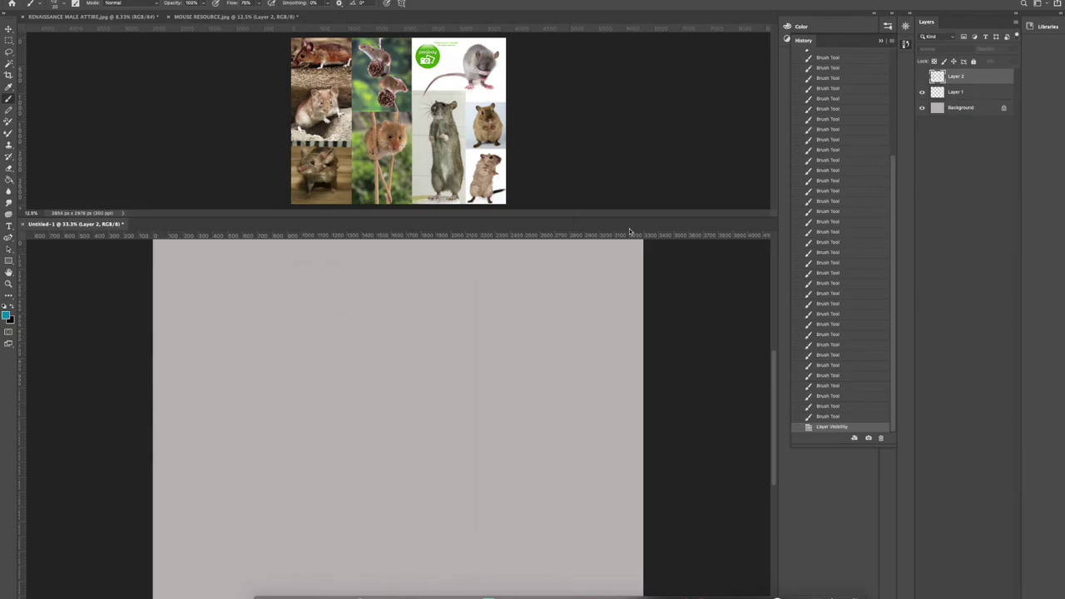
key(ctrl+shift+alt+n)
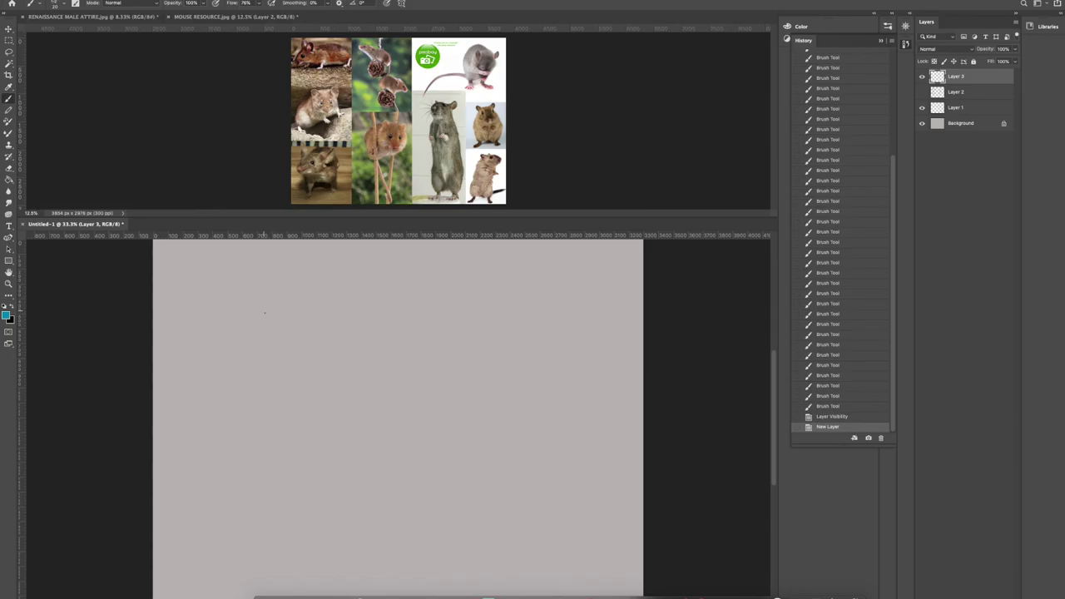
Sketch the standing mouse's construction on the new layer with a round head, neck ellipse, chest wedge and long cylindrical body.
mouse_move(283, 313)
mouse_down()
mouse_move(253, 316)
mouse_move(296, 313)
mouse_move(251, 302)
mouse_move(305, 312)
mouse_move(311, 292)
mouse_move(249, 309)
mouse_move(263, 308)
mouse_move(257, 301)
mouse_move(260, 329)
mouse_move(253, 306)
mouse_move(292, 316)
mouse_move(255, 317)
mouse_move(264, 328)
mouse_move(297, 302)
mouse_move(297, 328)
mouse_move(273, 340)
mouse_move(281, 352)
mouse_move(298, 340)
mouse_move(270, 349)
mouse_move(295, 370)
mouse_move(264, 358)
mouse_move(303, 350)
mouse_move(274, 398)
mouse_move(249, 390)
mouse_move(277, 336)
mouse_move(278, 464)
mouse_up()
drag(268, 376, 279, 475)
drag(301, 350, 320, 449)
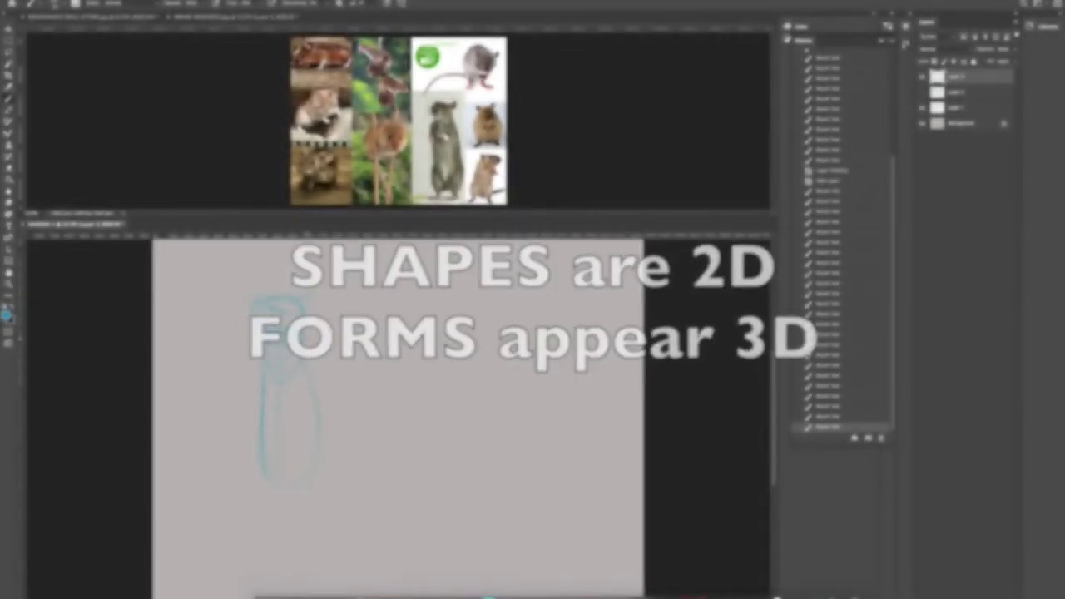
drag(263, 482, 330, 475)
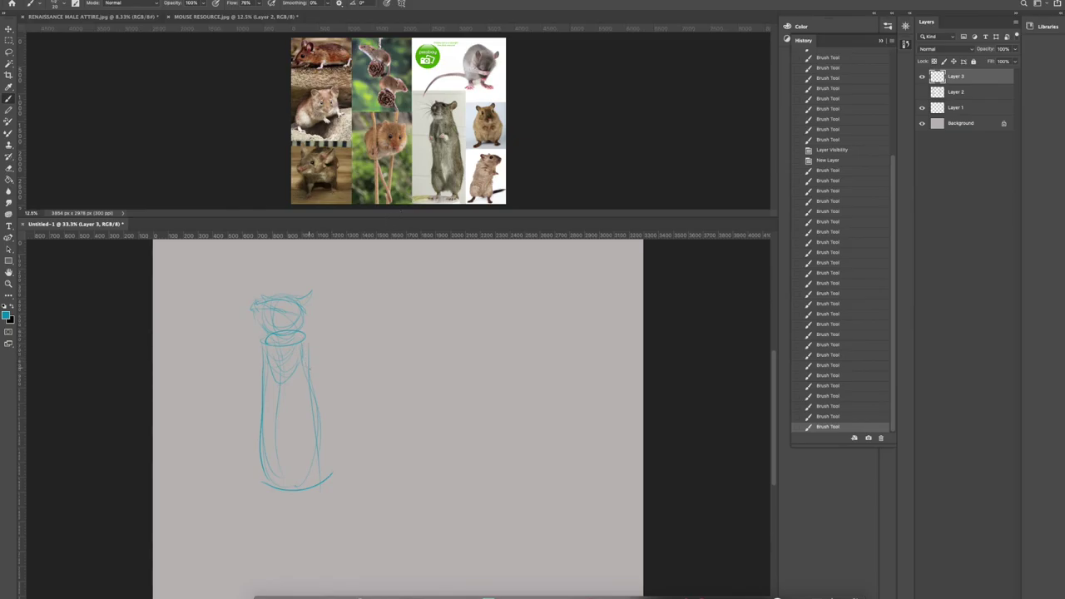
key(ctrl+z)
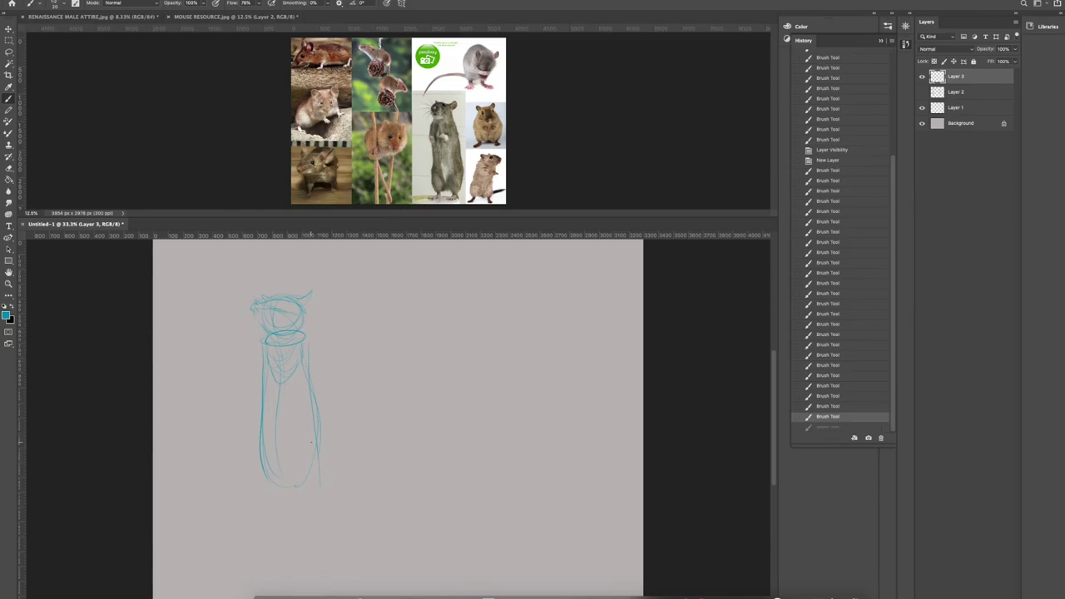
Sketch the standing mouse's lower body with an oval hip, an outer thigh curve and two flat wedge-shaped feet.
mouse_move(306, 416)
mouse_down()
mouse_move(316, 466)
mouse_move(296, 481)
mouse_up()
key(ctrl+z)
mouse_move(306, 435)
mouse_down()
mouse_move(314, 494)
mouse_move(301, 439)
mouse_move(294, 485)
mouse_up()
mouse_move(256, 440)
mouse_down()
mouse_move(263, 487)
mouse_move(242, 505)
mouse_move(316, 509)
mouse_move(323, 500)
mouse_up()
key(ctrl+z)
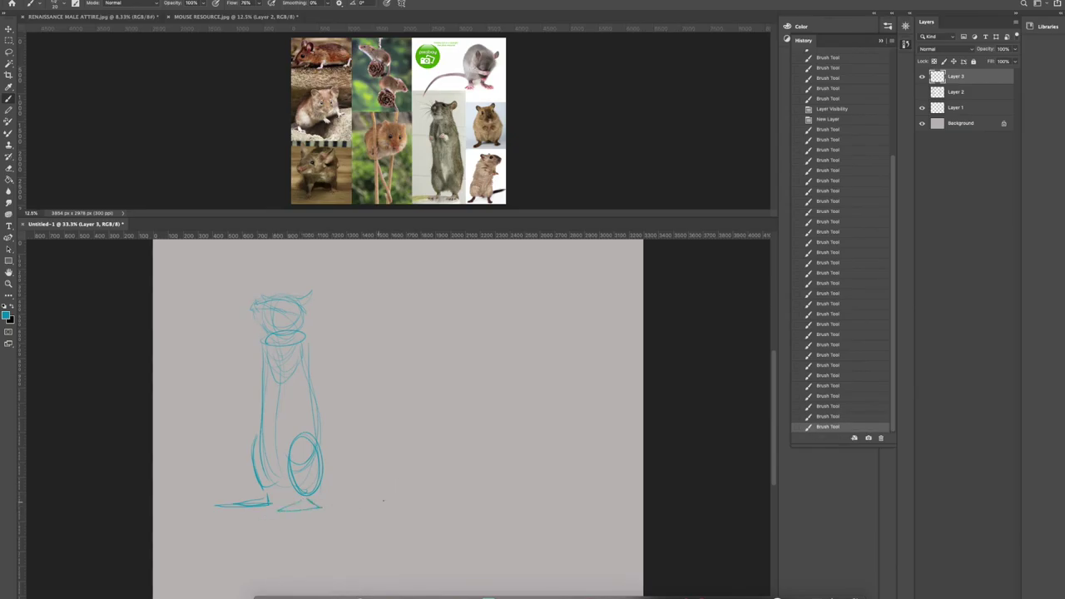
Add the ear, head contour, curved arms, small oval paws and firmer side contours to the standing mouse.
mouse_move(255, 326)
mouse_down()
mouse_move(265, 301)
mouse_move(300, 318)
mouse_up()
mouse_move(312, 294)
mouse_down()
mouse_move(293, 376)
mouse_move(295, 326)
mouse_move(258, 302)
mouse_up()
mouse_move(261, 347)
mouse_down()
mouse_move(255, 383)
mouse_move(257, 369)
mouse_move(288, 367)
mouse_up()
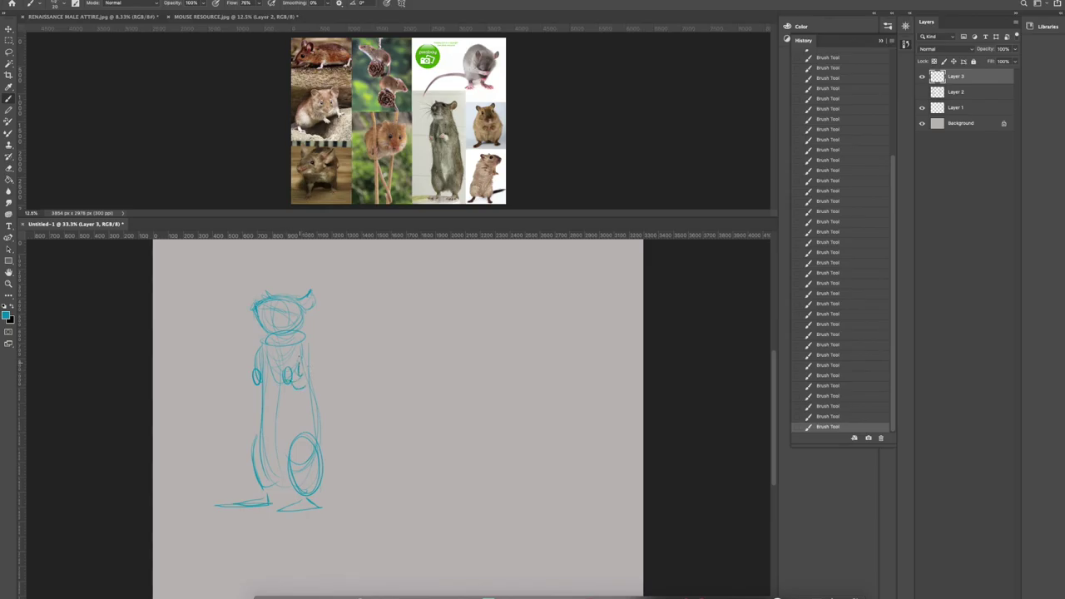
drag(306, 338, 315, 389)
drag(288, 367, 321, 459)
drag(271, 328, 292, 327)
Try a circle, square and triangle beside the mouse, build them toward 3D forms, and undo the demonstration shapes.
mouse_move(462, 273)
mouse_down()
mouse_move(489, 275)
mouse_move(460, 272)
mouse_up()
mouse_move(528, 263)
mouse_down()
mouse_move(514, 293)
mouse_move(544, 293)
mouse_up()
drag(515, 293, 543, 293)
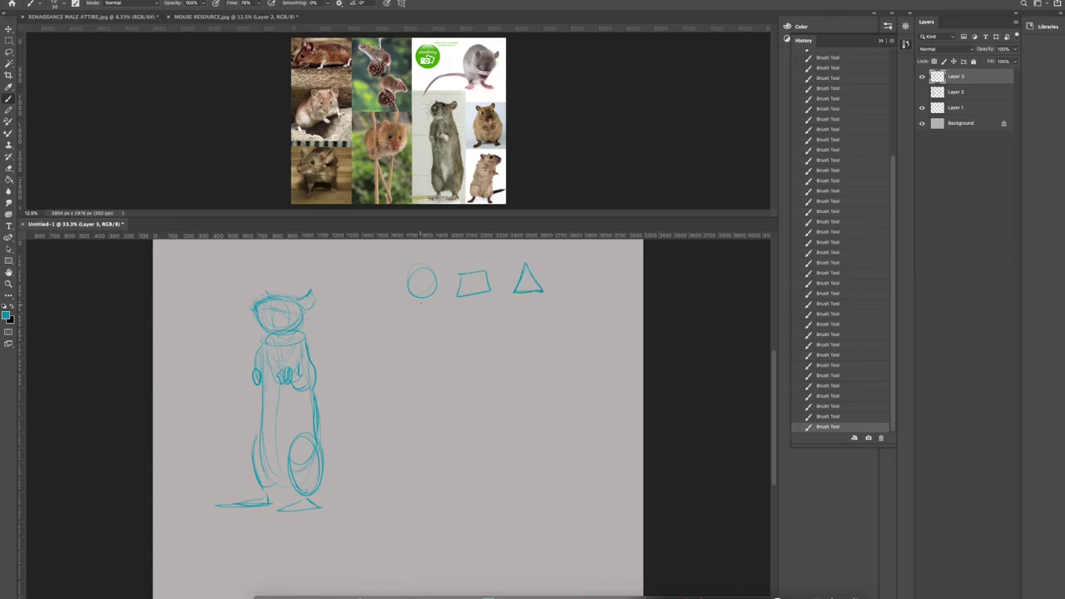
drag(421, 277, 416, 296)
drag(478, 270, 493, 263)
key(ctrl+z)
key(ctrl+z)
key(ctrl+z)
key(ctrl+z)
key(ctrl+z)
key(ctrl+z)
key(ctrl+z)
key(ctrl+z)
key(ctrl+z)
key(ctrl+z)
key(ctrl+z)
key(ctrl+z)
key(ctrl+z)
Sketch a large inverted cone beside the mouse with an elliptical rim, tapering sides and a few heavier accent lines.
drag(297, 442, 309, 485)
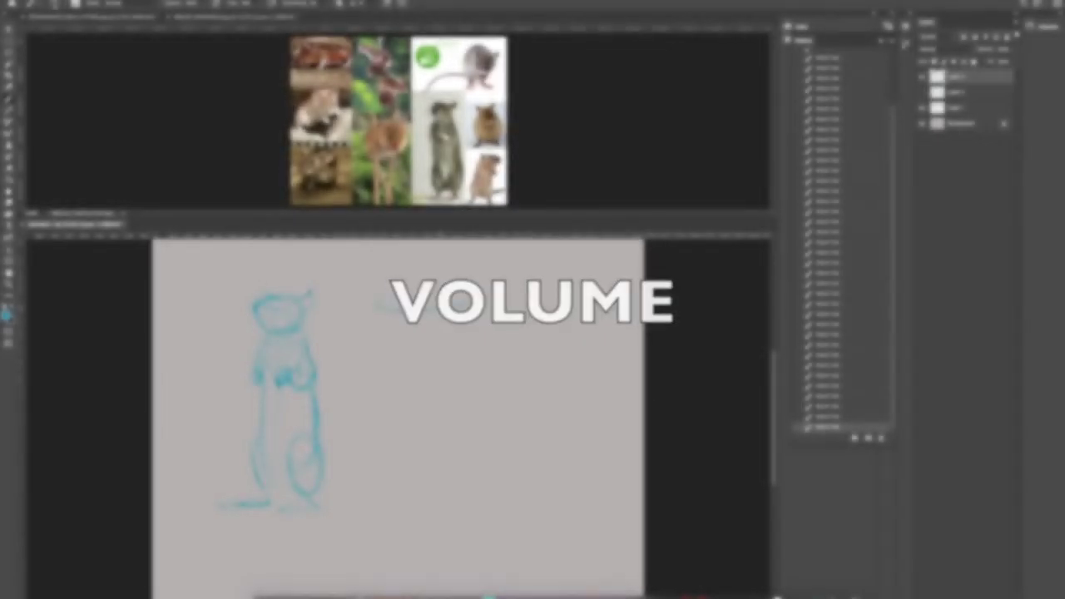
key(super+z)
drag(388, 305, 480, 299)
mouse_move(376, 302)
mouse_down()
mouse_move(423, 445)
mouse_move(451, 375)
mouse_move(424, 457)
mouse_up()
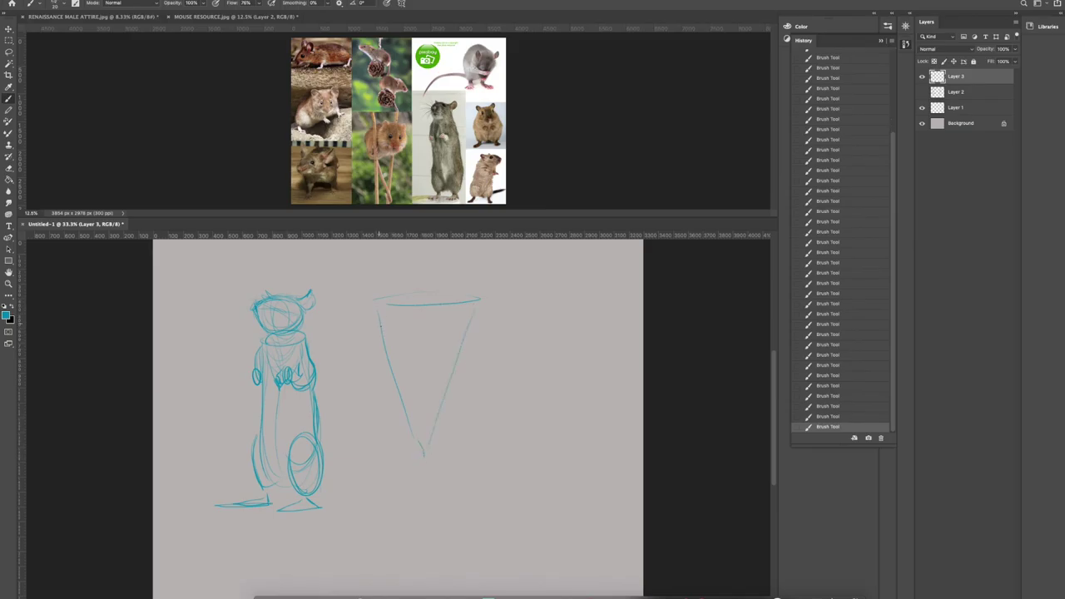
drag(468, 301, 414, 305)
drag(456, 350, 438, 419)
Choose a broad, soft textured brush preset and shade the inside of the inverted cone.
click(880, 44)
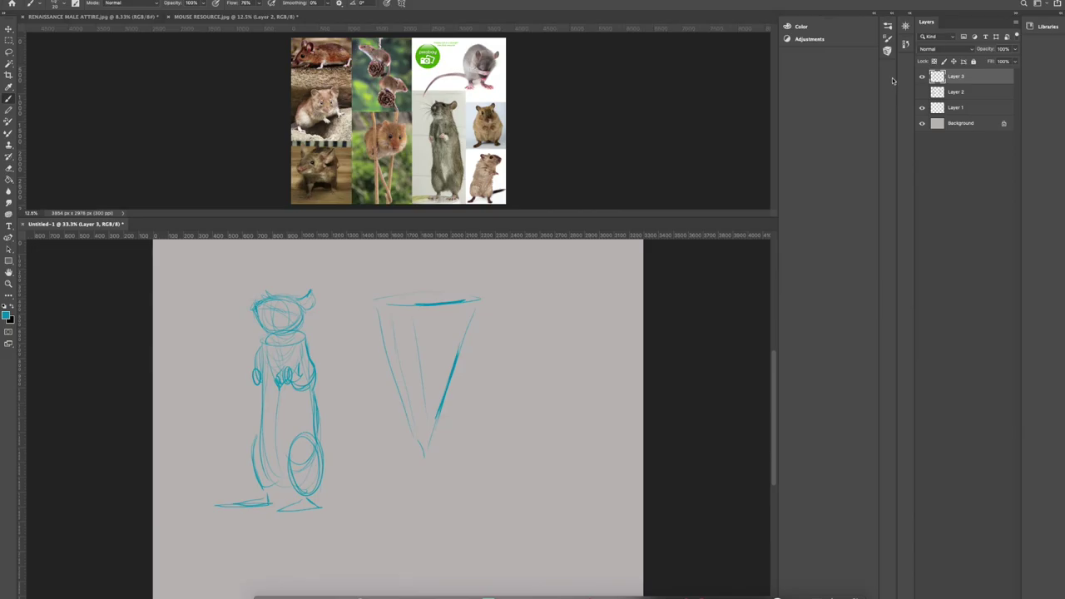
click(888, 28)
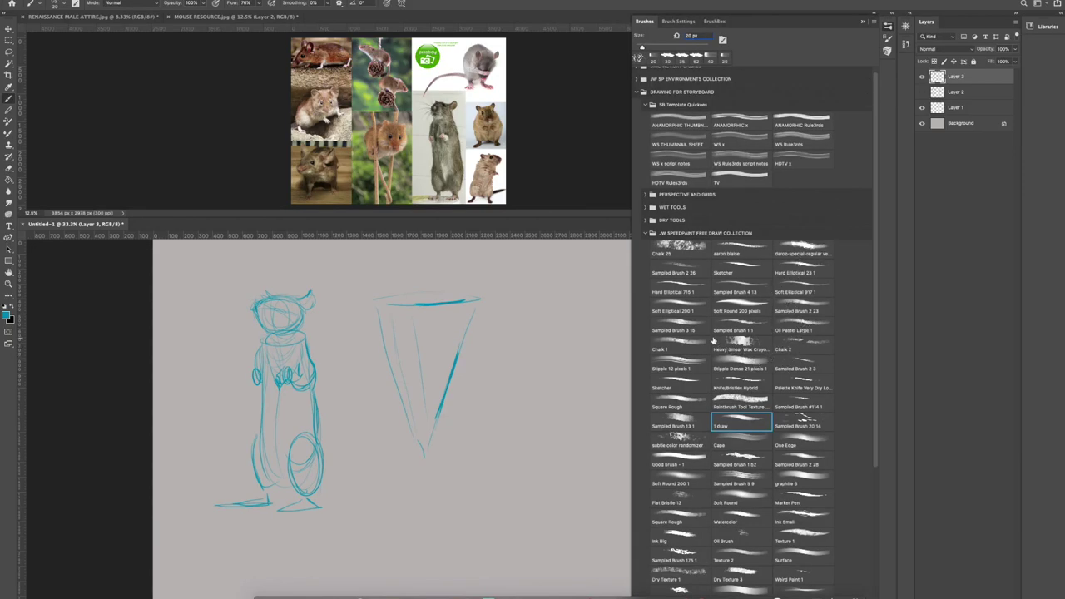
click(682, 329)
mouse_move(420, 452)
mouse_down()
mouse_move(459, 333)
mouse_move(456, 319)
mouse_move(429, 409)
mouse_move(446, 319)
mouse_move(437, 336)
mouse_move(421, 438)
mouse_move(425, 318)
mouse_up()
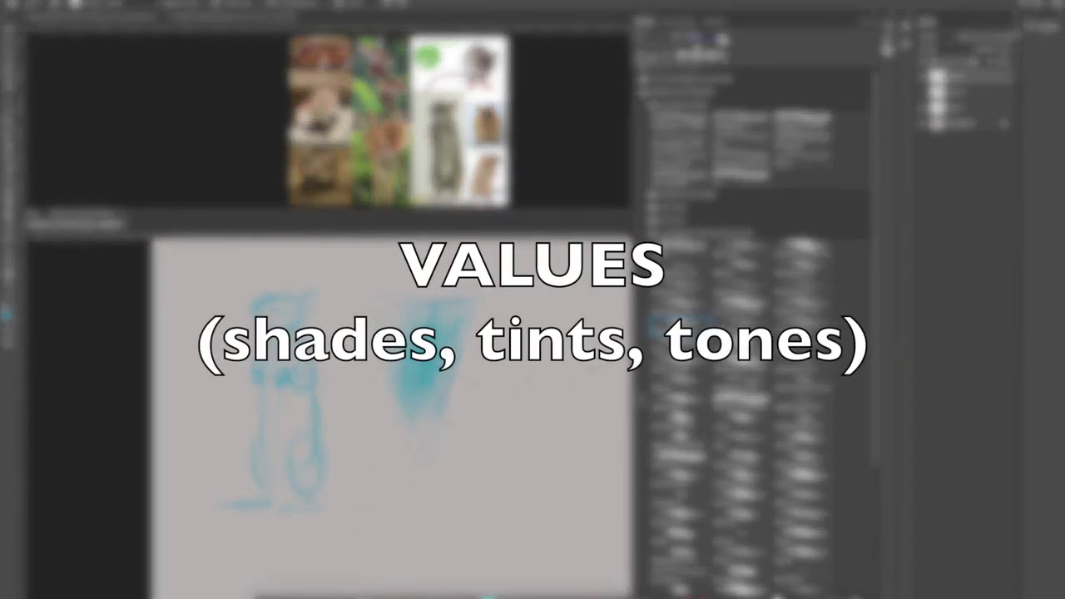
Browse the JW SPEEDPAINT FREE DRAW COLLECTION presets, narrow the brush list and choose the aaron blaise brush.
click(638, 99)
click(637, 85)
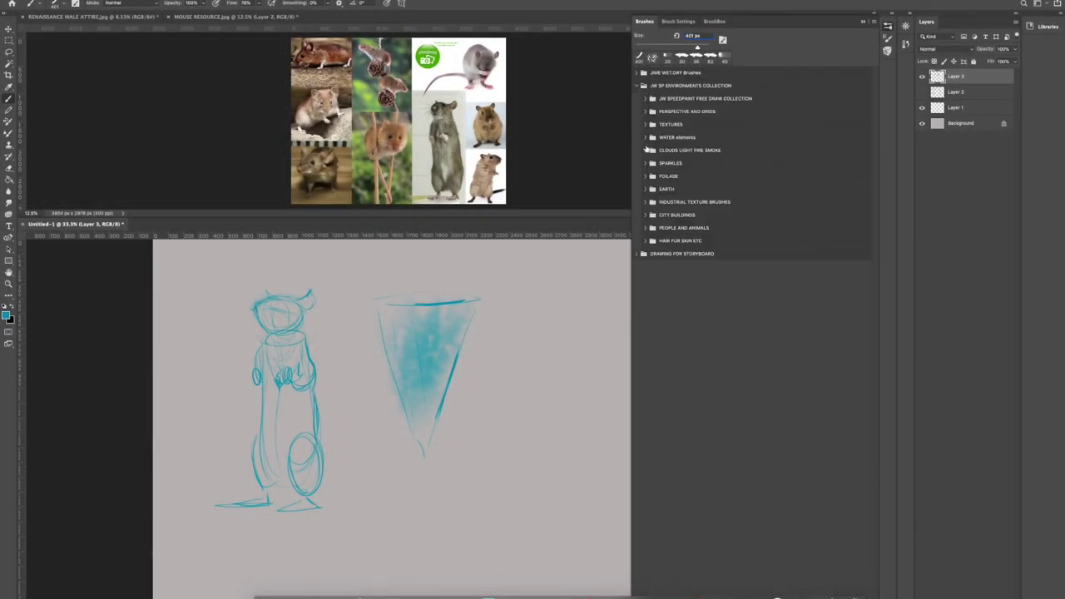
click(648, 100)
drag(626, 303, 596, 341)
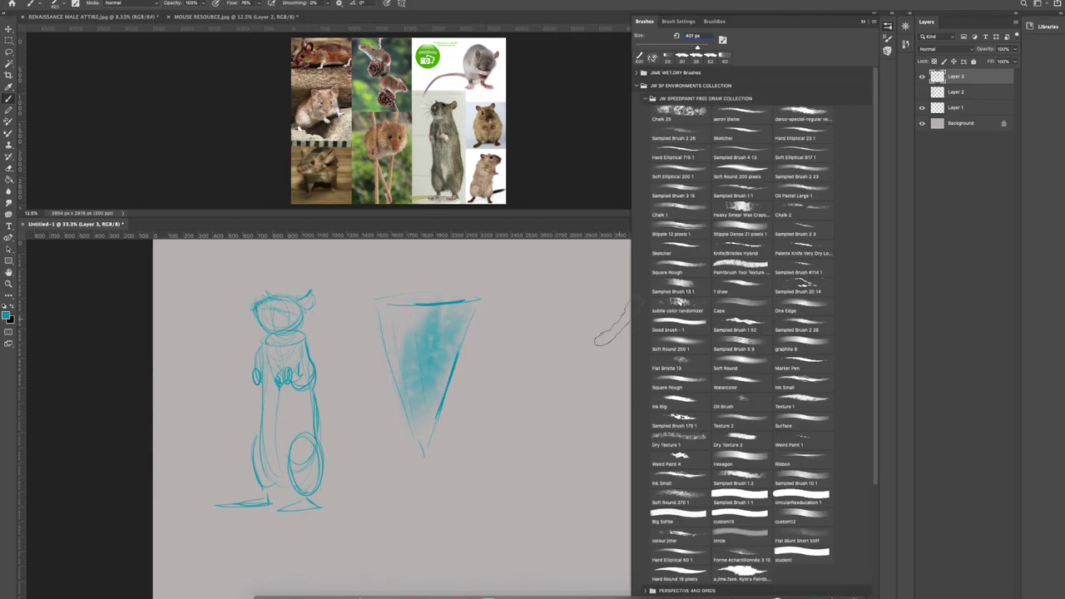
click(743, 135)
drag(633, 274, 765, 253)
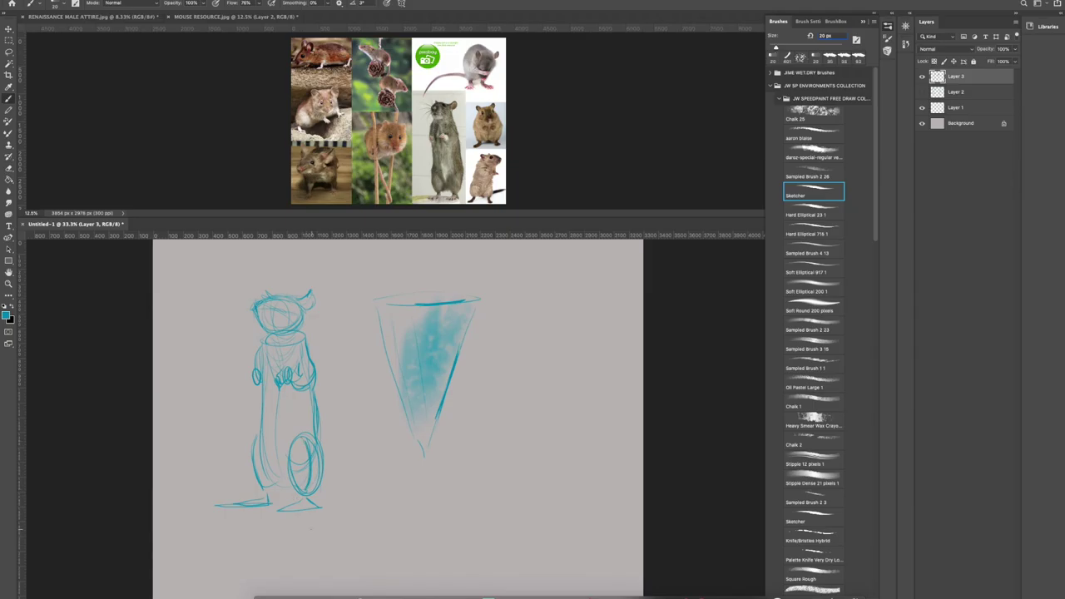
click(822, 273)
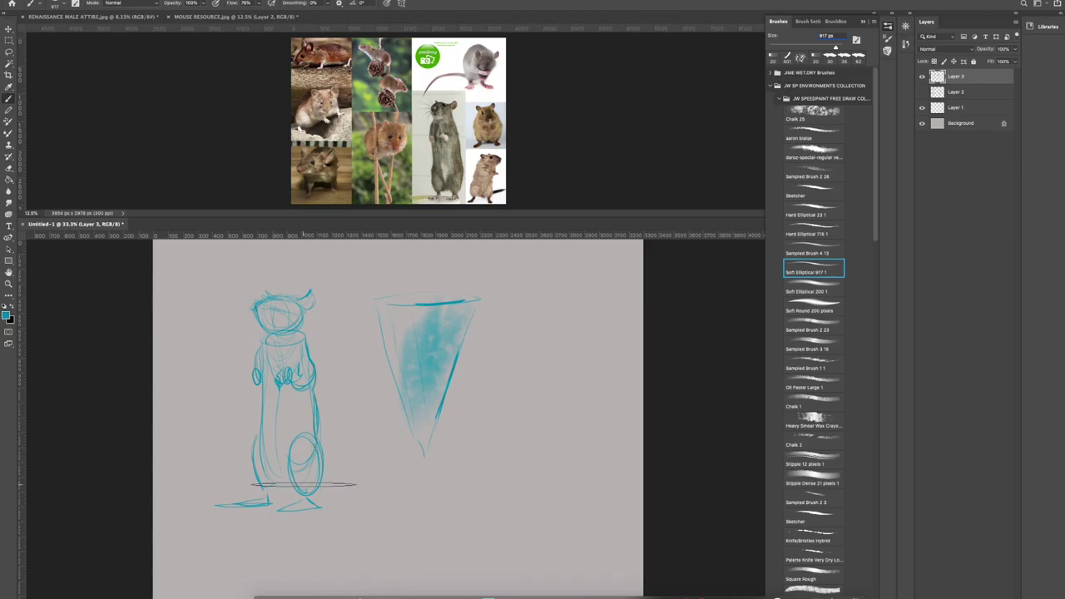
click(822, 137)
Shade the standing mouse's legs, feet, arm, chin and both sides of its body to build volume.
mouse_move(300, 496)
mouse_down()
mouse_move(300, 458)
mouse_move(281, 476)
mouse_up()
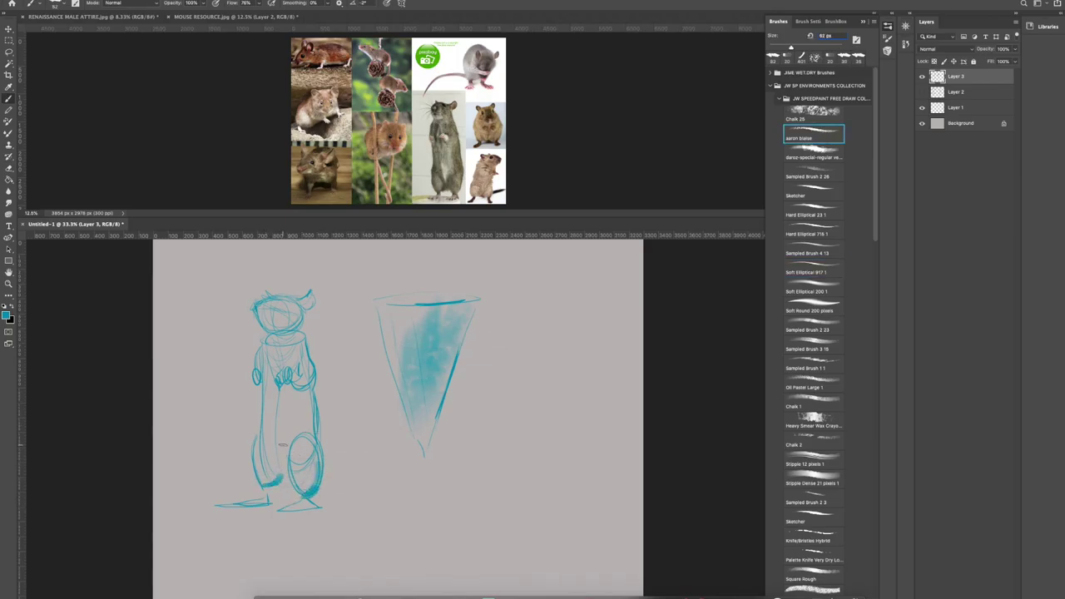
mouse_move(315, 396)
mouse_down()
mouse_move(317, 434)
mouse_move(290, 482)
mouse_move(263, 480)
mouse_move(287, 457)
mouse_move(266, 508)
mouse_move(238, 503)
mouse_move(271, 501)
mouse_up()
mouse_move(266, 488)
mouse_down()
mouse_move(273, 502)
mouse_move(323, 499)
mouse_up()
drag(296, 368, 311, 386)
drag(263, 337, 301, 321)
drag(282, 306, 298, 305)
mouse_move(265, 360)
mouse_down()
mouse_move(260, 428)
mouse_move(259, 345)
mouse_move(262, 441)
mouse_move(279, 432)
mouse_move(255, 453)
mouse_move(265, 477)
mouse_up()
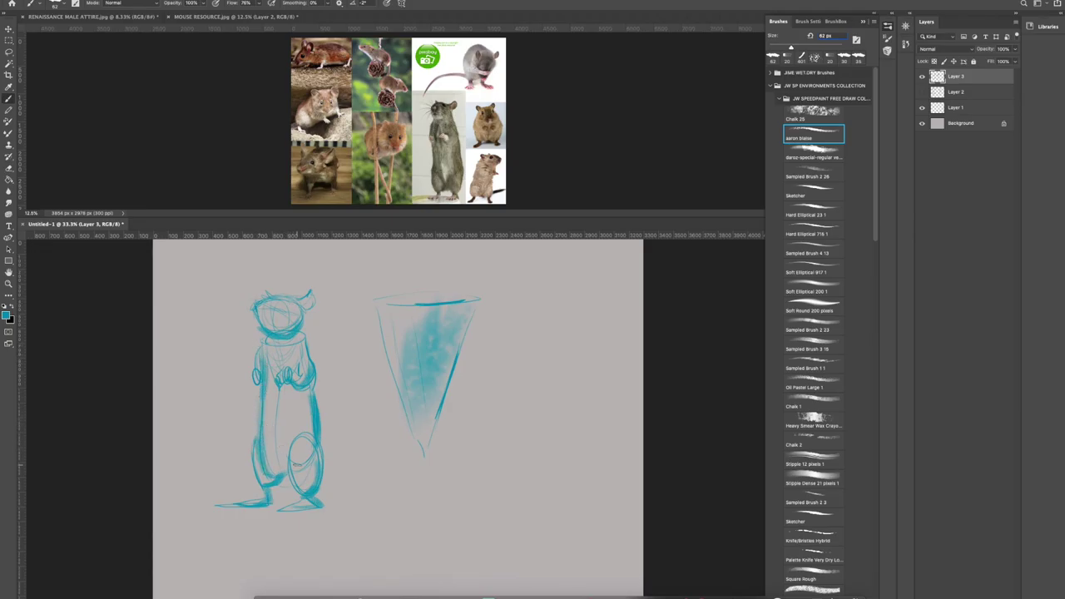
Block in the mouse's eye, then reduce the brush to 30 px and refine its snout, ear, neck and shoulders.
drag(279, 303, 283, 305)
key([)
key(bracketleft)
key(bracketleft)
key(bracketleft)
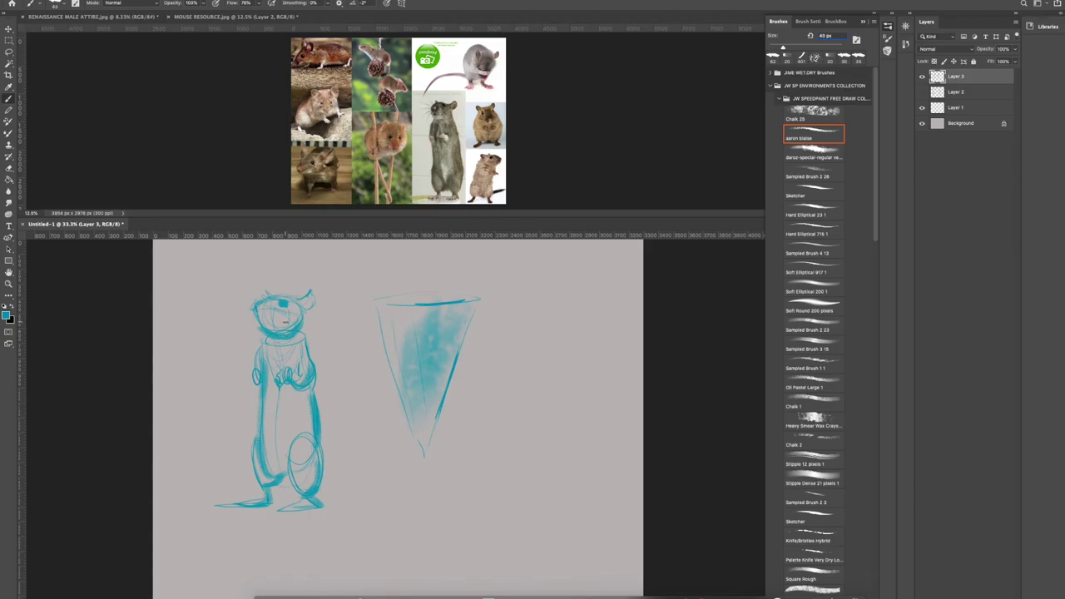
mouse_move(253, 309)
mouse_down()
mouse_move(266, 322)
mouse_move(259, 311)
mouse_move(298, 305)
mouse_move(302, 293)
mouse_move(314, 307)
mouse_move(302, 321)
mouse_up()
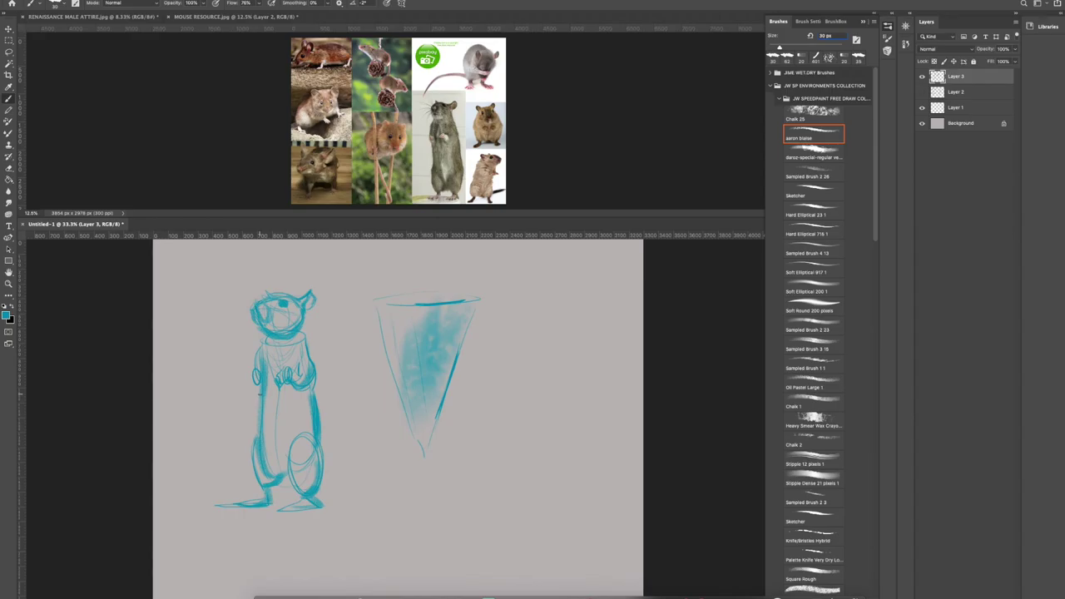
drag(265, 335, 263, 364)
drag(303, 331, 306, 358)
drag(259, 307, 266, 310)
Lasso the shaded cone beside the mouse, clear it from the layer and deselect.
click(9, 52)
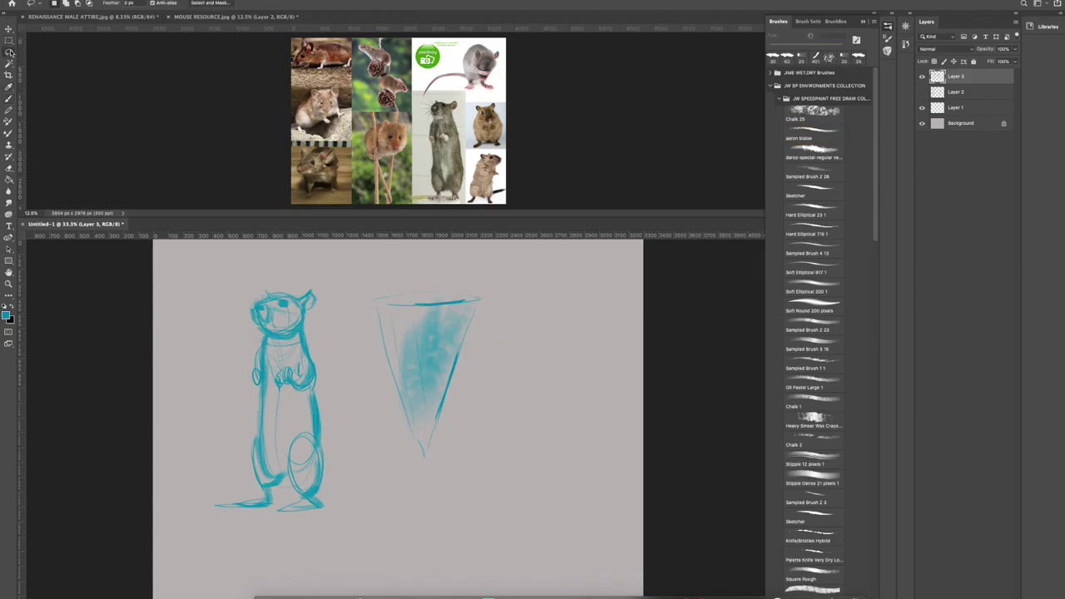
mouse_move(499, 281)
mouse_down()
mouse_move(382, 275)
mouse_move(407, 506)
mouse_move(502, 275)
mouse_up()
click(78, 1)
click(107, 76)
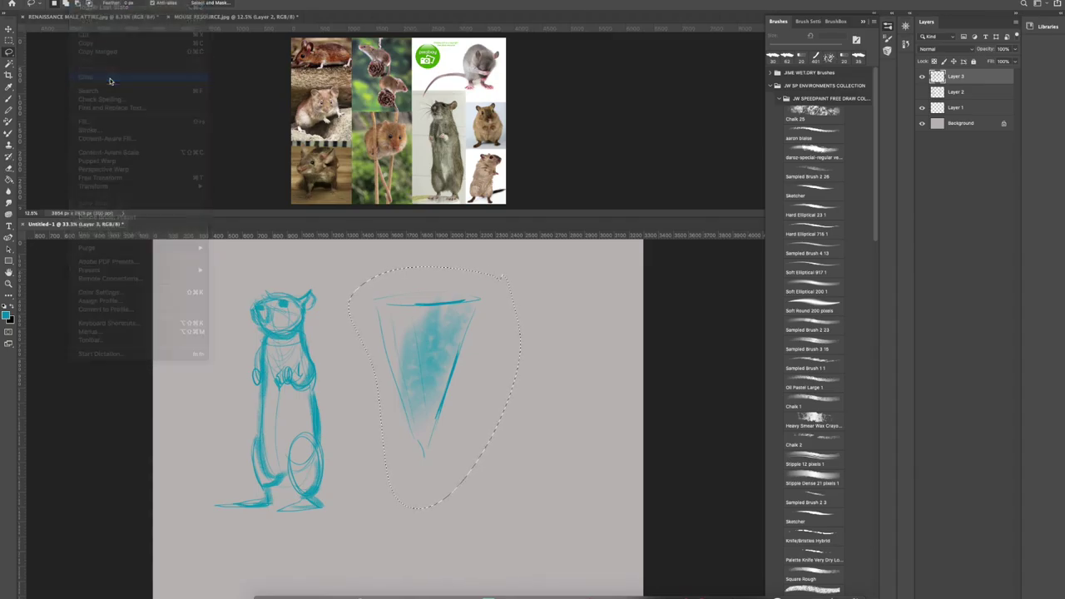
click(350, 277)
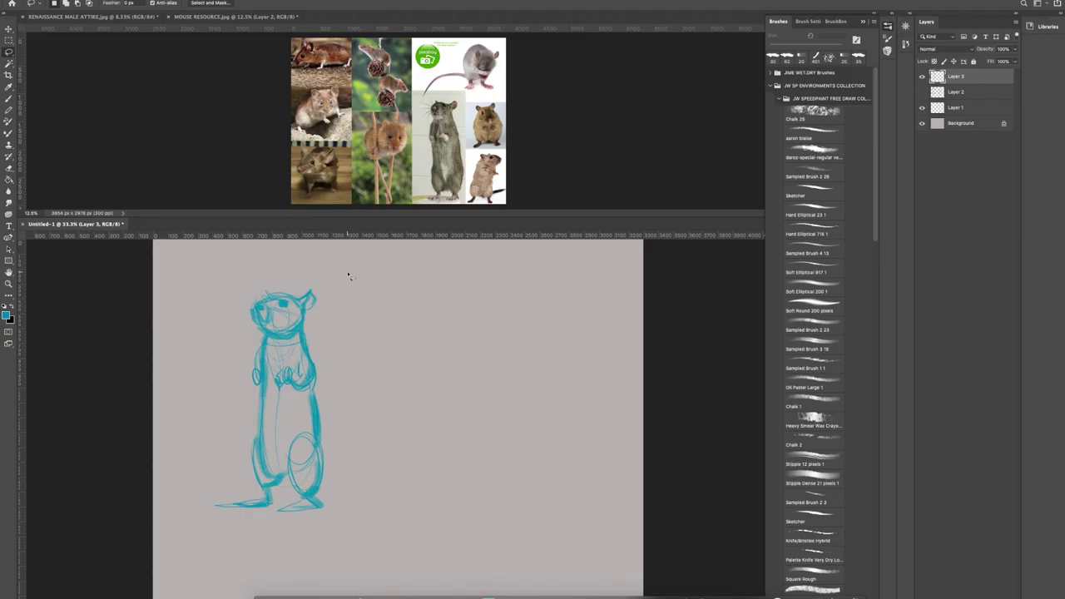
Set the eraser to 45 px and clean up construction lines around the mouse's snout, neck and paws.
key(e)
key([)
key([)
key([)
key([)
key([)
key([)
key([)
key([)
key([)
key([)
key([)
key([)
key([)
key([)
key([)
key([)
key([)
key([)
key([)
key([)
drag(256, 313, 261, 318)
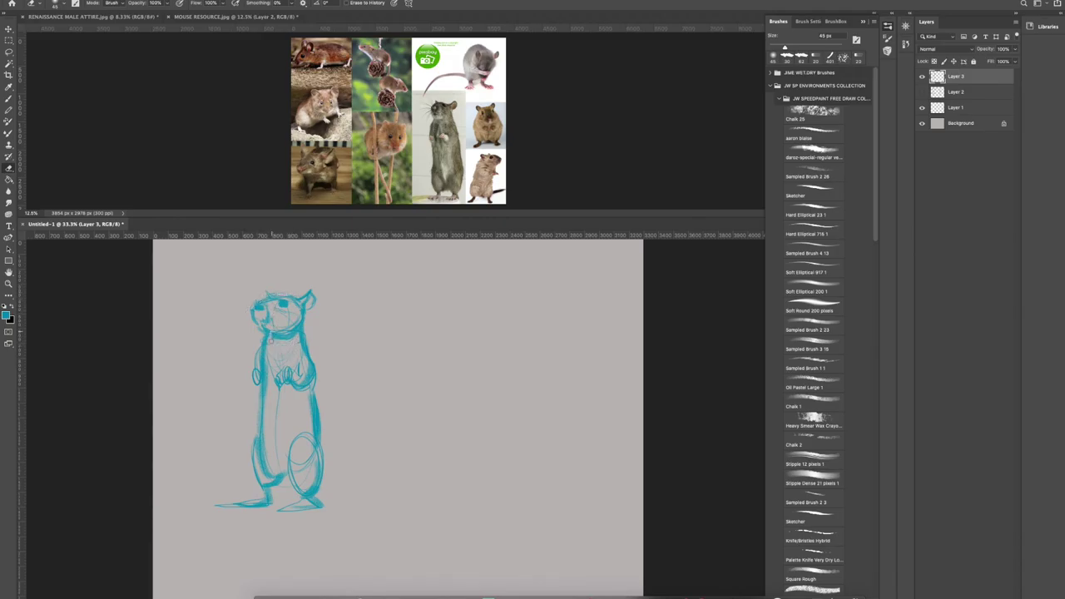
drag(275, 336, 286, 338)
drag(294, 379, 288, 370)
Rename the mouse sketch layer as "mr mouse" and add a new empty layer above it.
double_click(957, 77)
text(mr mouse)
key(Return)
key(super+shift+alt+n)
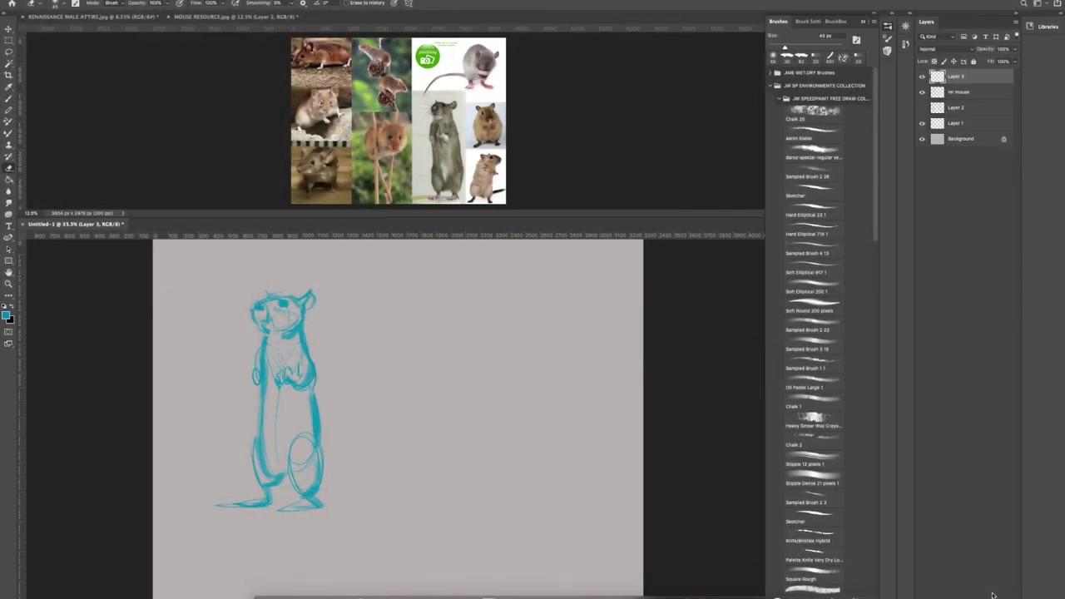
Bring up the RENAISSANCE MALE ATTIRE.jpg reference, enlarge its viewing area above the canvas and return to the mouse drawing.
click(237, 17)
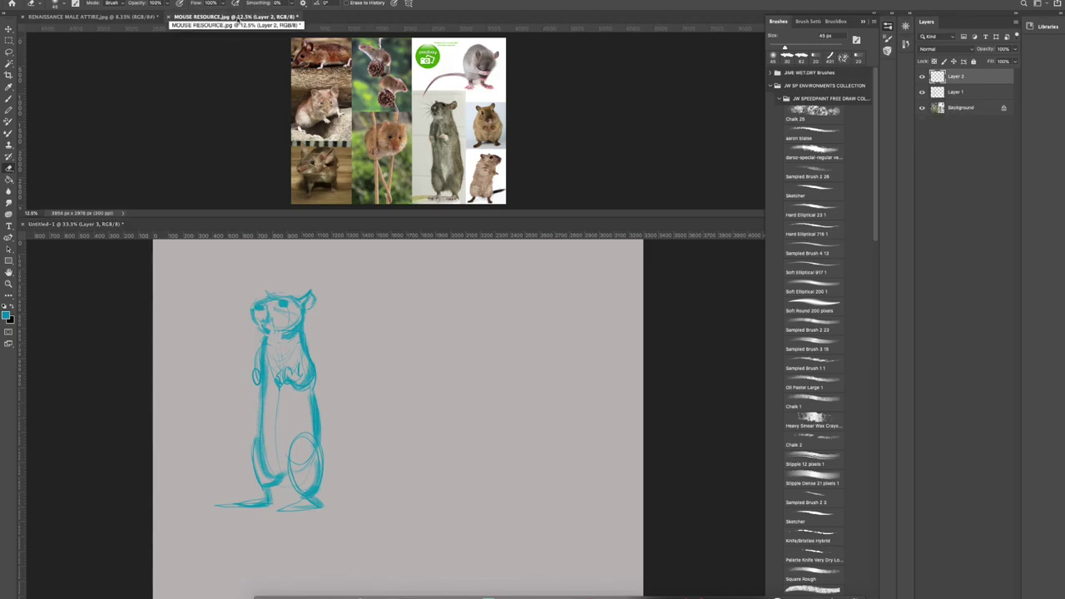
click(128, 17)
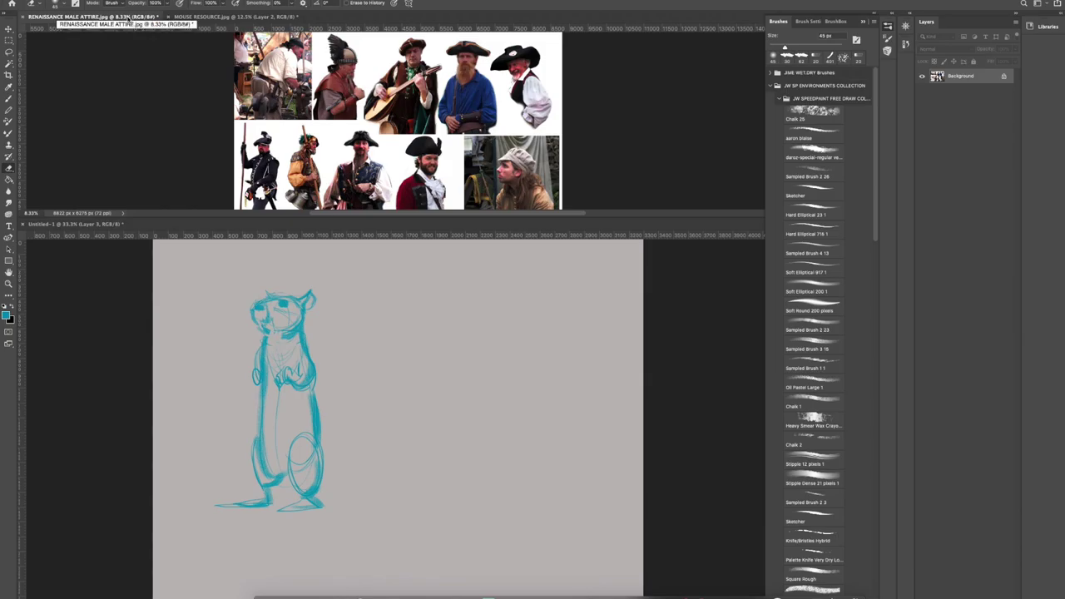
click(620, 215)
drag(619, 216, 608, 309)
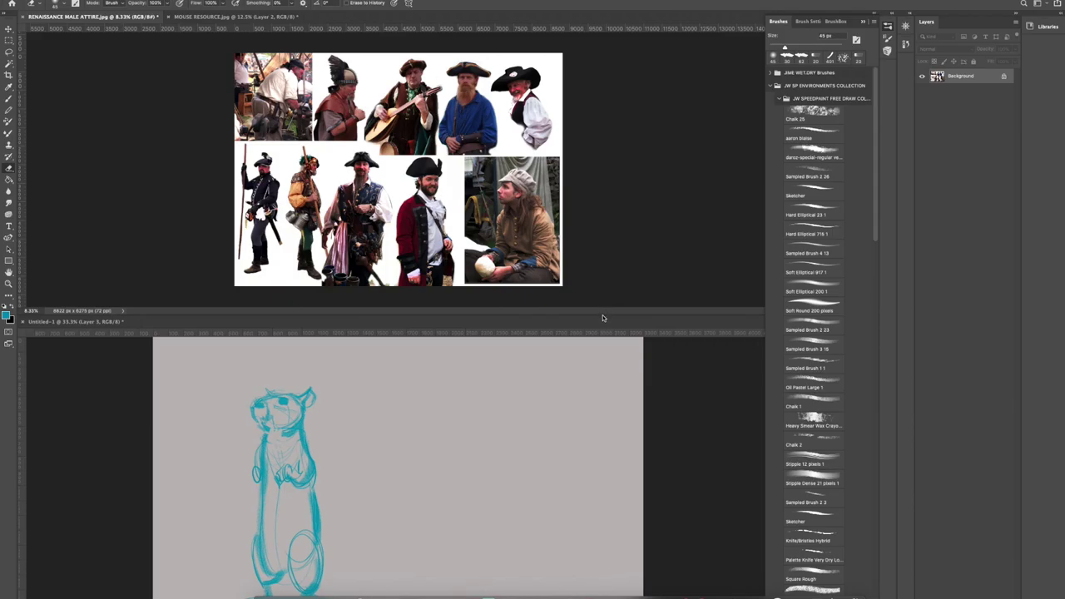
drag(604, 312, 603, 260)
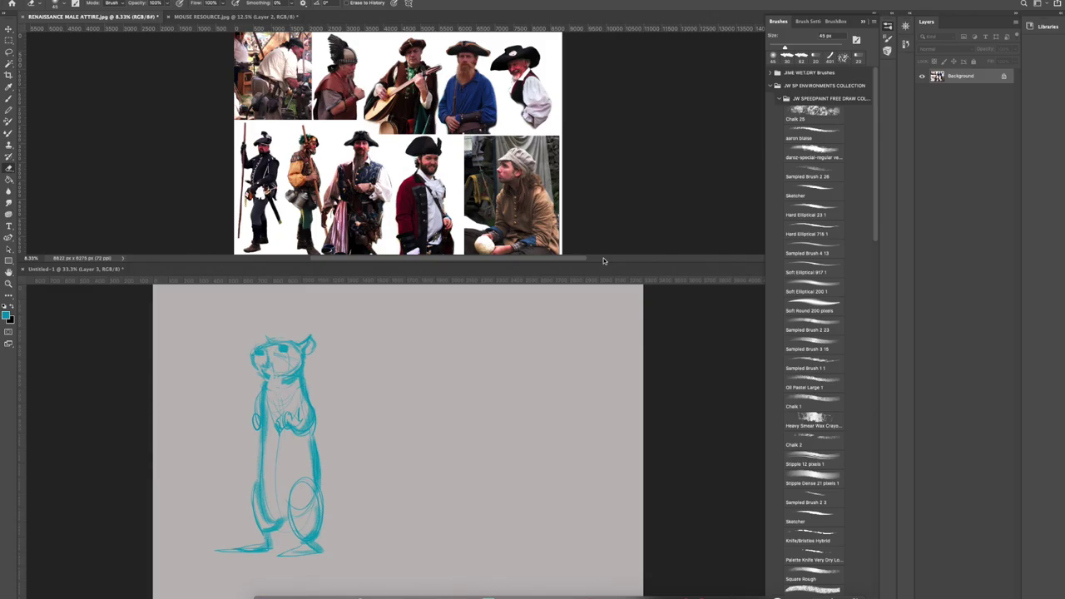
click(561, 397)
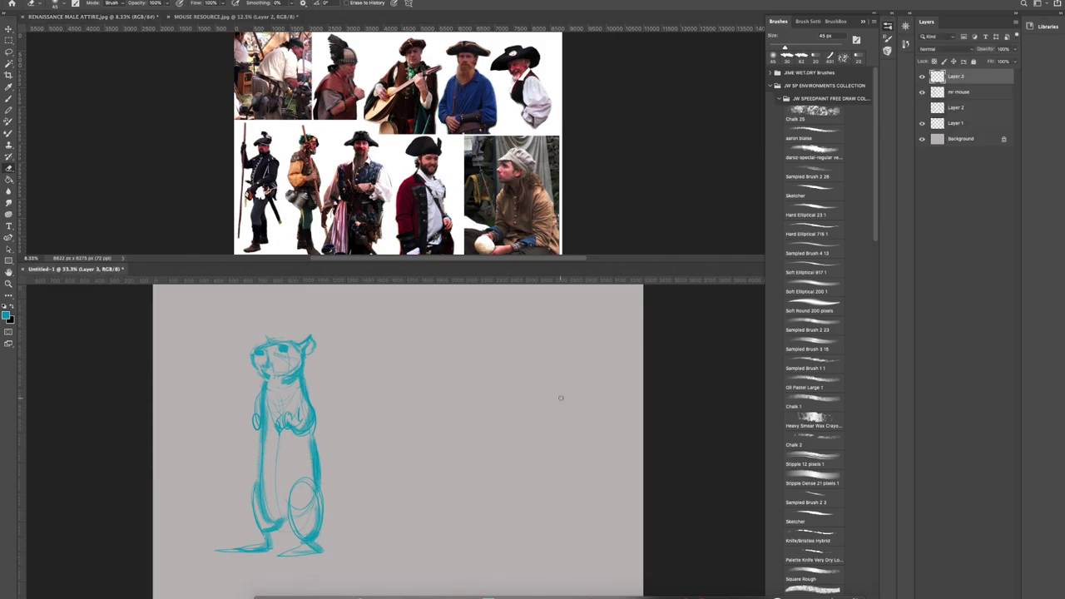
Flip the "mr mouse" layer horizontally so the mouse faces right near mid-canvas, then select the empty layer above it.
click(967, 93)
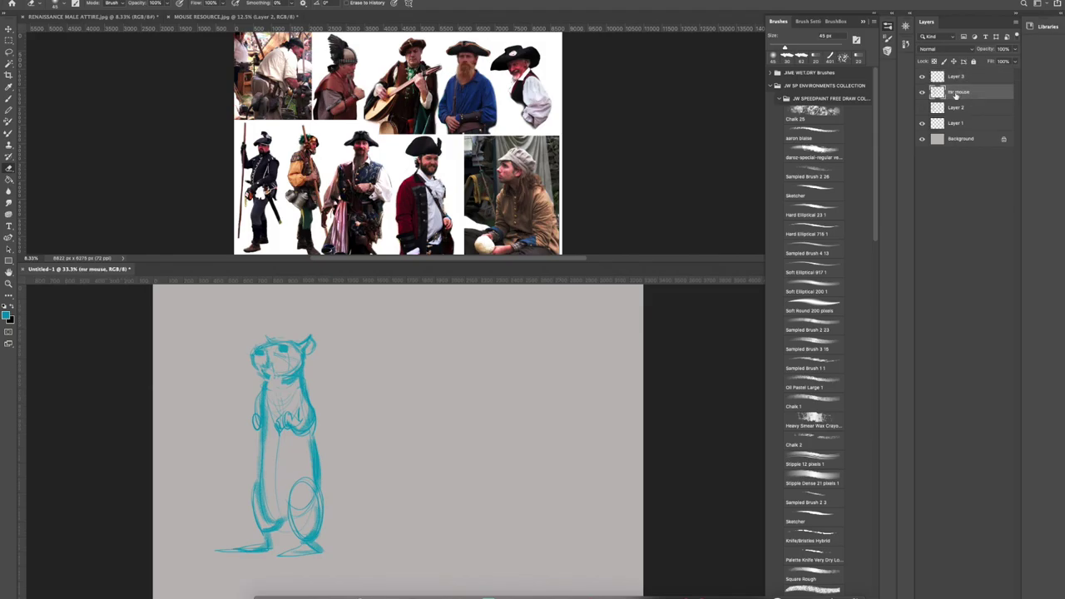
key(super+t)
drag(215, 445, 438, 448)
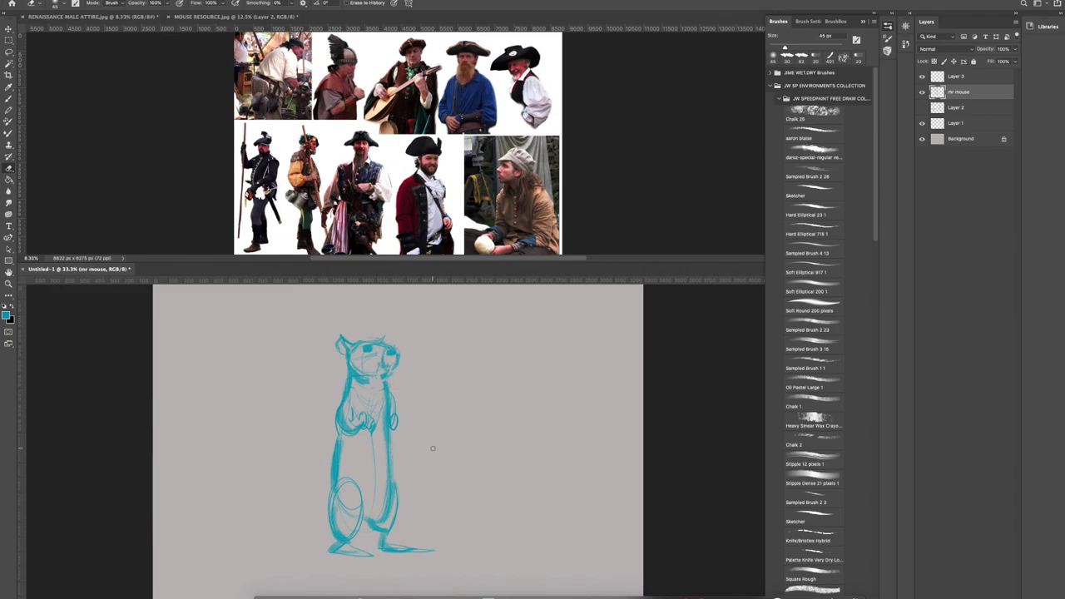
click(968, 78)
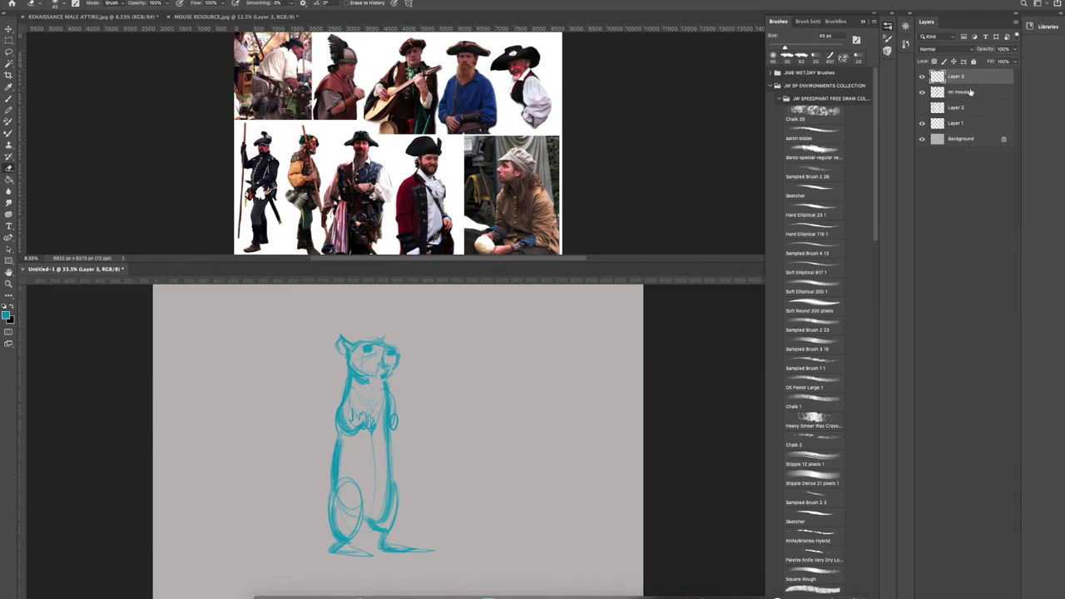
Lower the "mr mouse" layer's fill to 34% and make the empty layer above it active.
click(968, 92)
click(1014, 61)
drag(1007, 72, 988, 72)
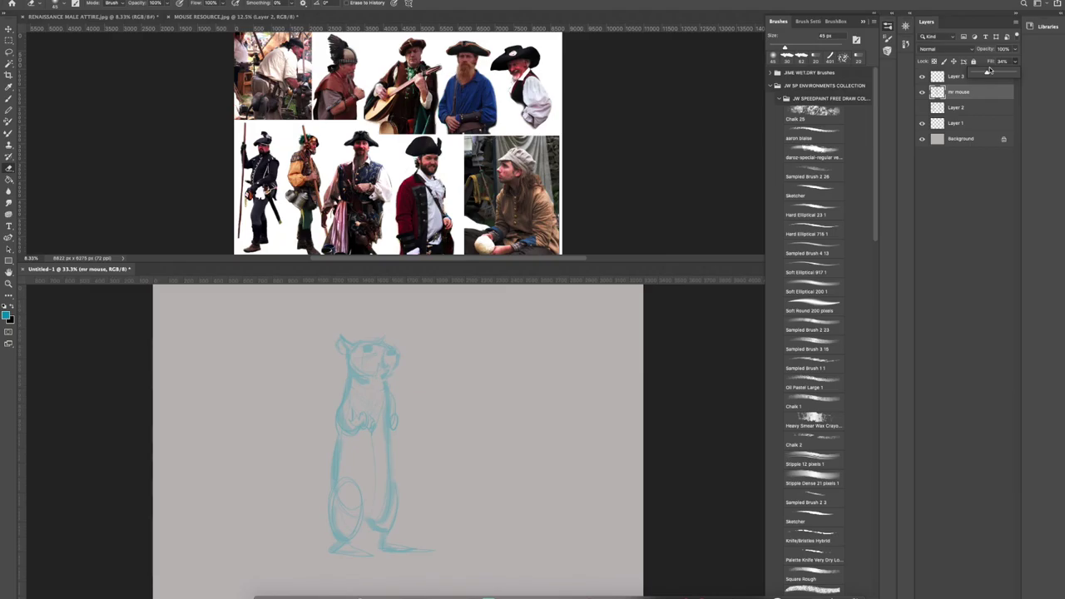
click(955, 77)
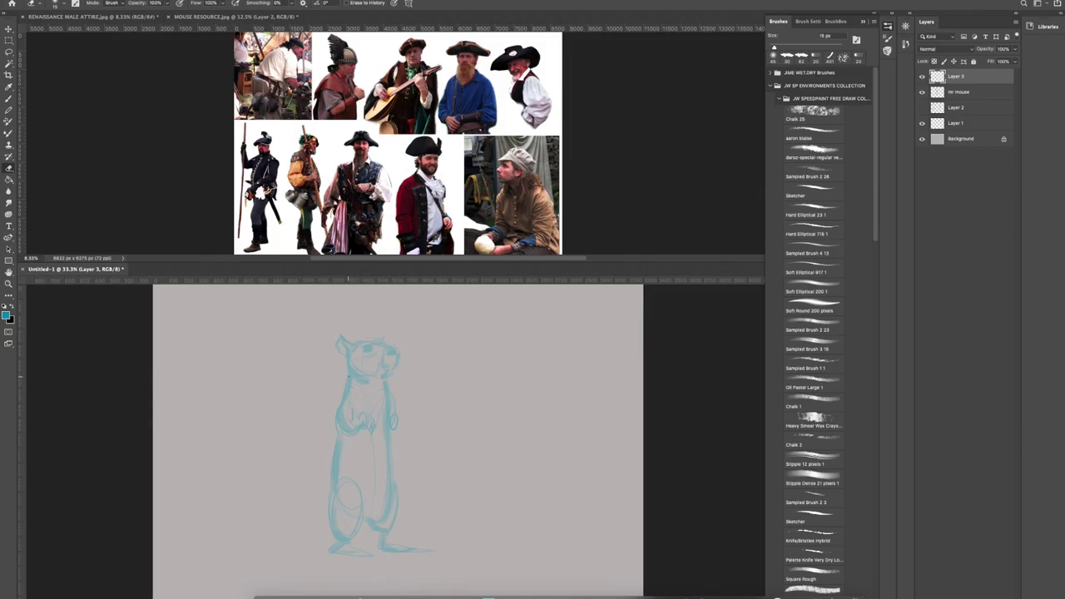
Switch to painting with the Sketcher brush preset, undo the test strokes and reduce the brush size.
drag(346, 377, 347, 379)
click(817, 194)
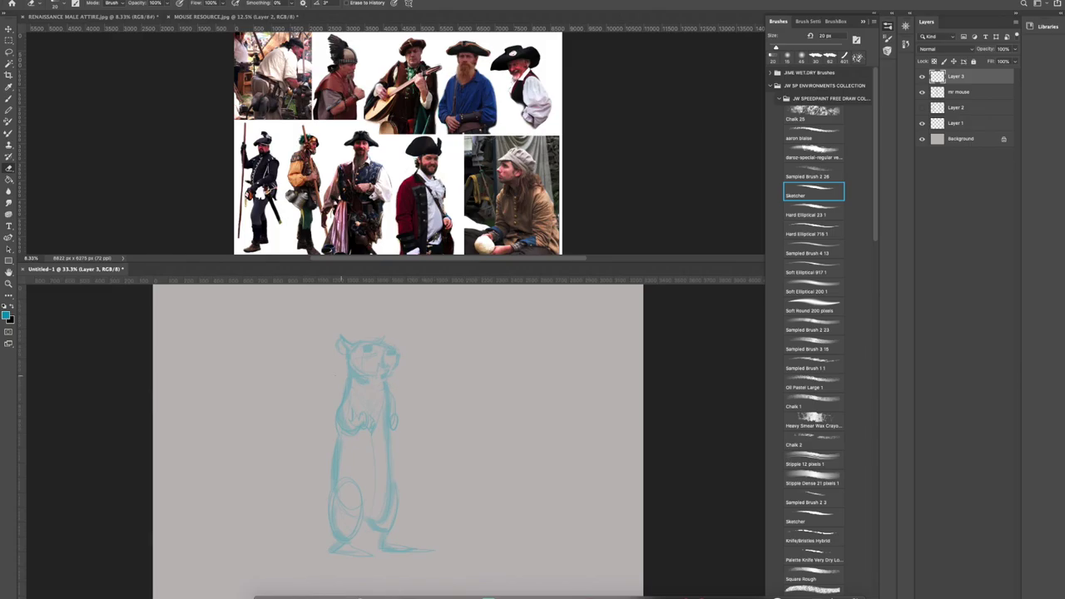
key(b)
mouse_move(496, 359)
mouse_down()
mouse_move(538, 358)
mouse_move(548, 416)
mouse_up()
key(ctrl+z)
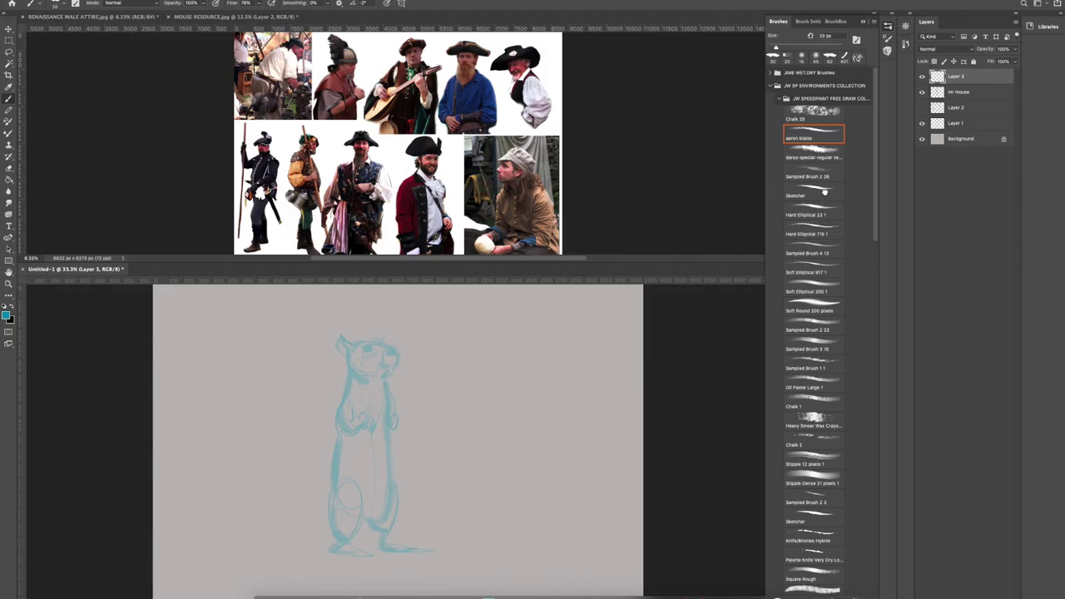
click(823, 193)
drag(536, 371, 543, 370)
key(super+z)
key(bracketleft)
key(bracketleft)
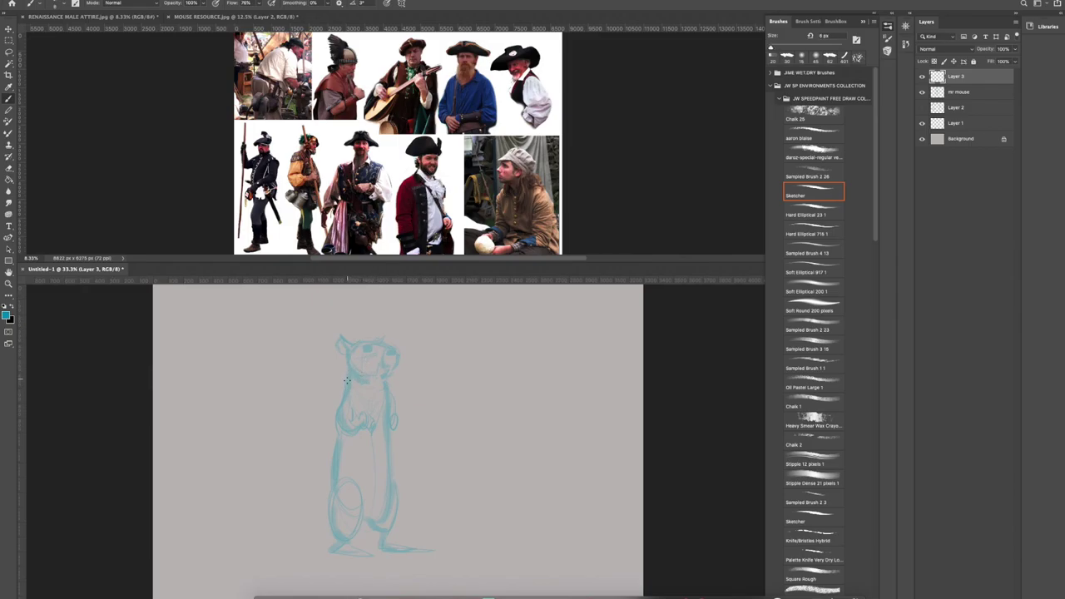
Set the Sketcher brush to 20 px and sketch a collar band wrapping around the mouse's neck on Layer 3.
drag(347, 380, 348, 391)
key(bracketright)
key(bracketright)
key(bracketright)
key(bracketright)
key(bracketright)
key(bracketright)
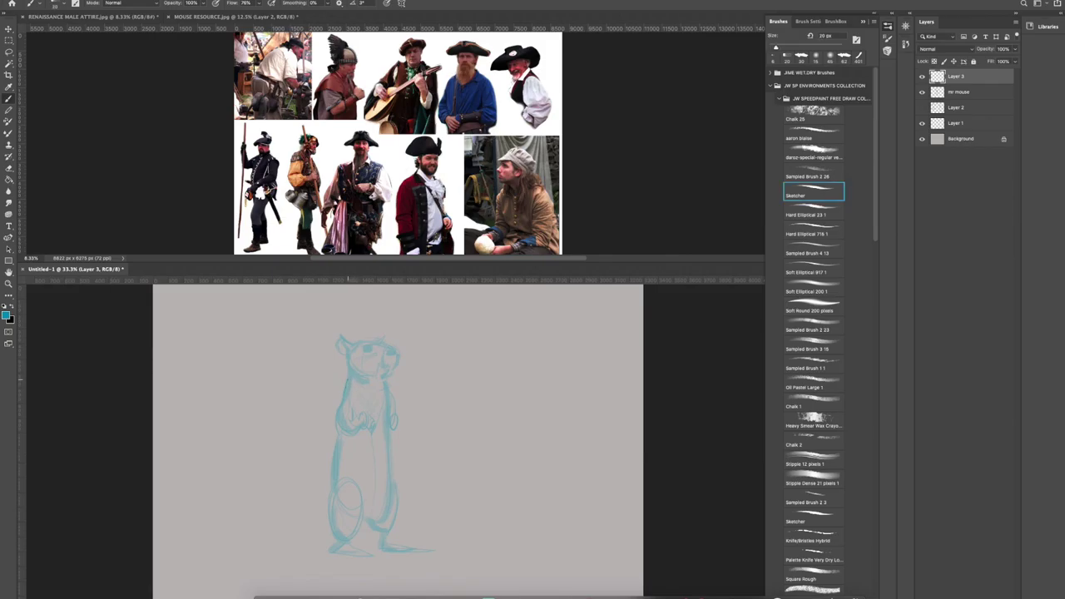
mouse_move(351, 381)
mouse_down()
mouse_move(363, 399)
mouse_move(385, 402)
mouse_up()
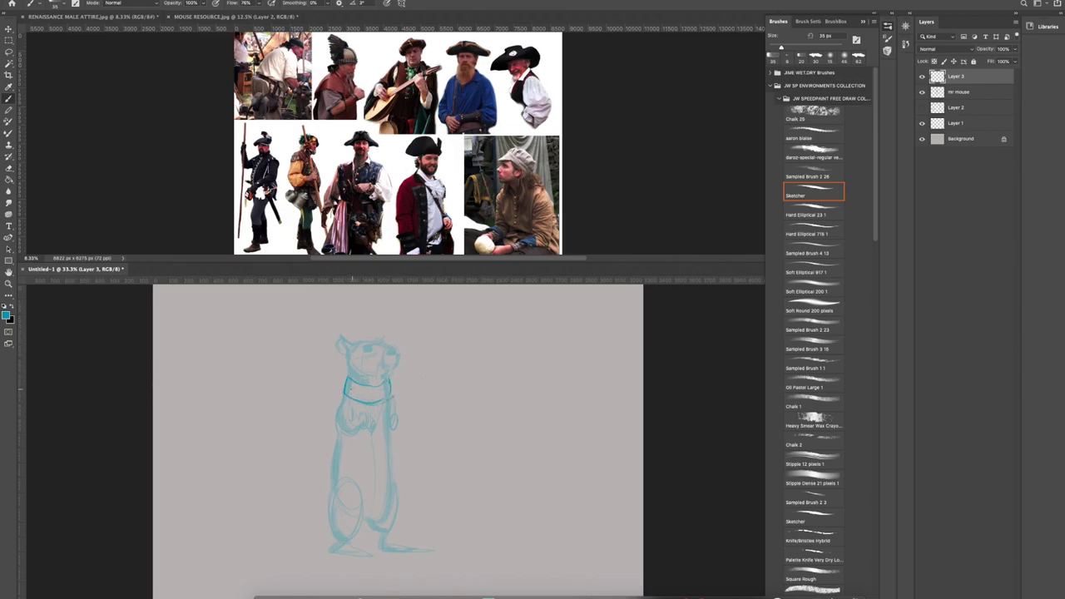
mouse_move(473, 346)
mouse_down()
mouse_move(553, 348)
mouse_move(541, 360)
mouse_up()
key(ctrl+z)
key(ctrl+z)
key(ctrl+z)
key(ctrl+z)
mouse_move(468, 340)
mouse_down()
mouse_move(466, 367)
mouse_move(542, 366)
mouse_up()
drag(543, 366, 544, 341)
drag(468, 340, 545, 340)
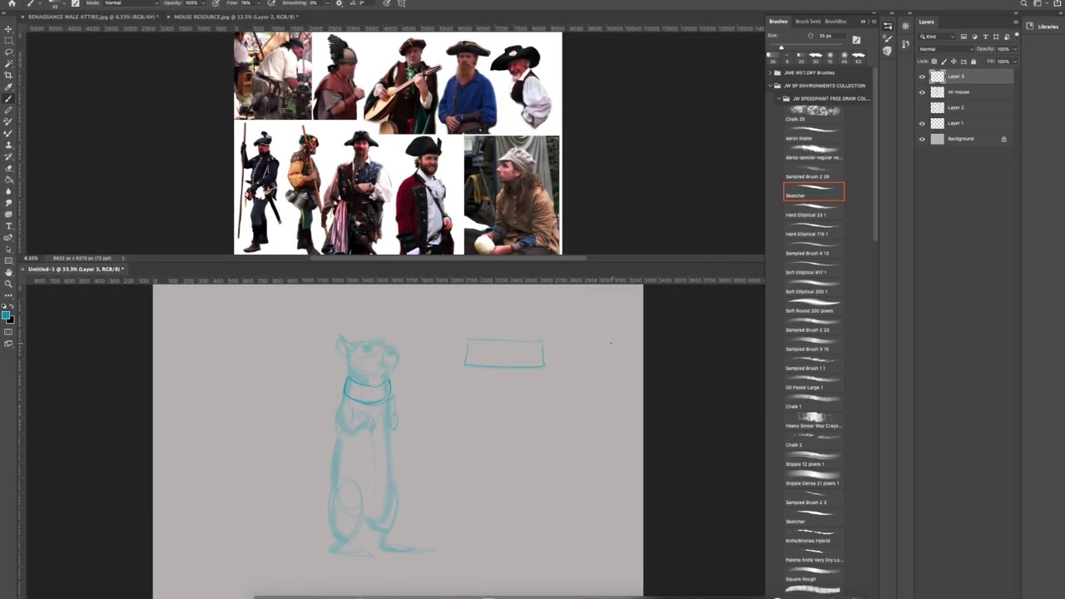
key(ctrl+z)
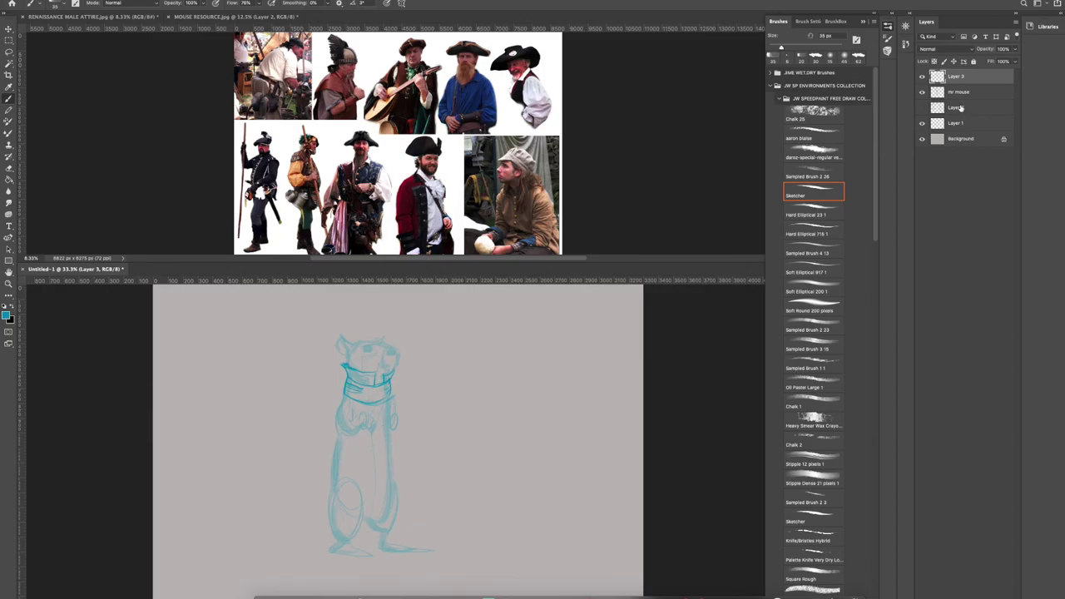
Add a new layer above "mr mouse" and rough in one arm bent at the hip and the other extended with an open hand.
click(985, 93)
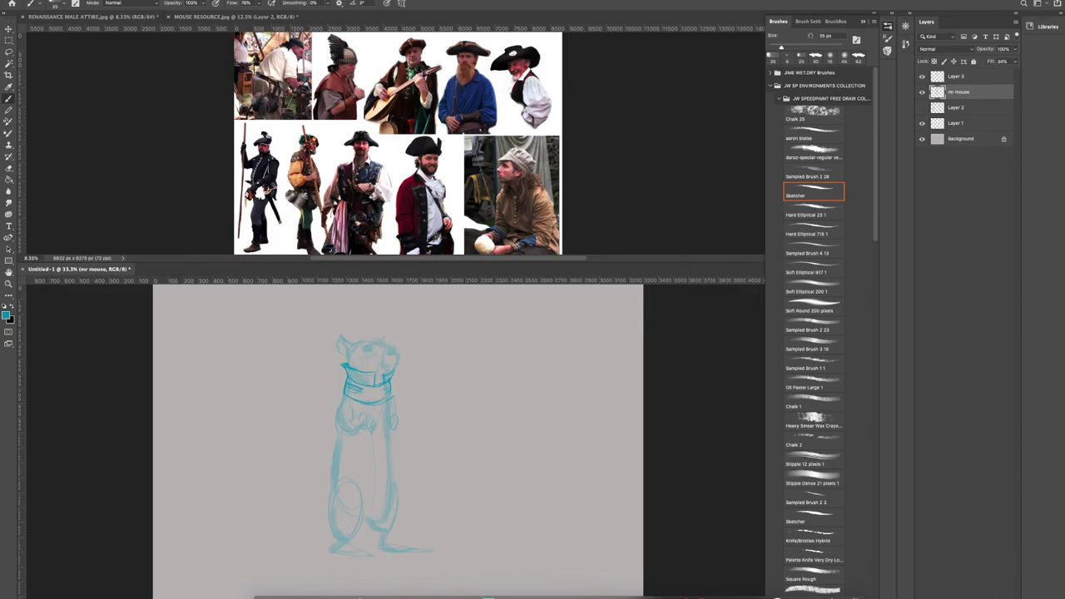
key(ctrl+shift+alt+n)
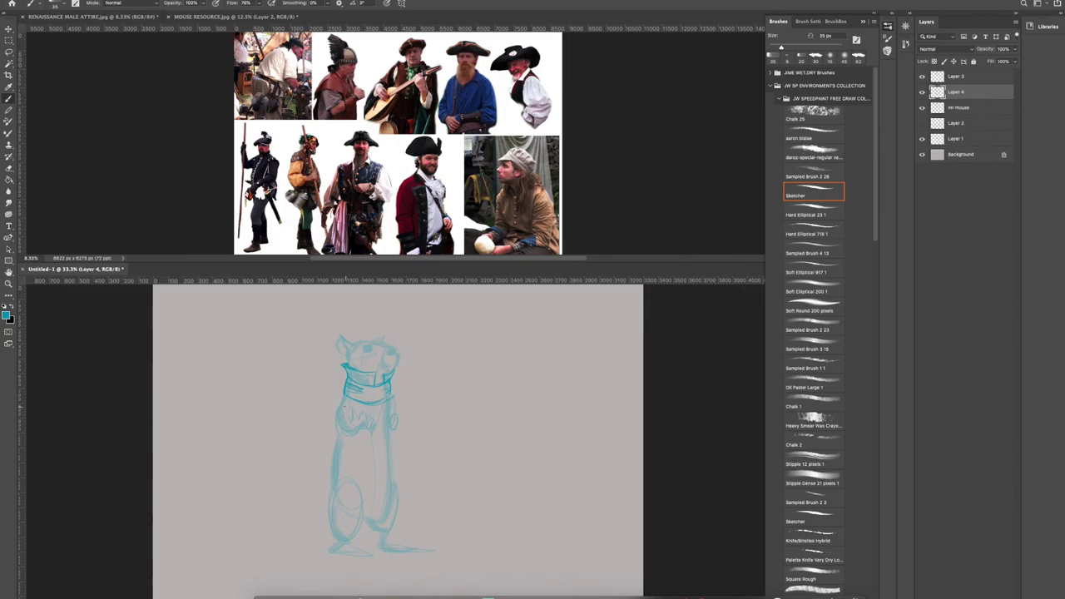
drag(333, 411, 327, 434)
mouse_move(321, 426)
mouse_down()
mouse_move(350, 416)
mouse_move(332, 406)
mouse_move(320, 418)
mouse_move(346, 409)
mouse_move(325, 441)
mouse_move(358, 443)
mouse_up()
mouse_move(398, 404)
mouse_down()
mouse_move(415, 400)
mouse_move(416, 429)
mouse_move(440, 422)
mouse_move(428, 436)
mouse_up()
drag(447, 399, 457, 429)
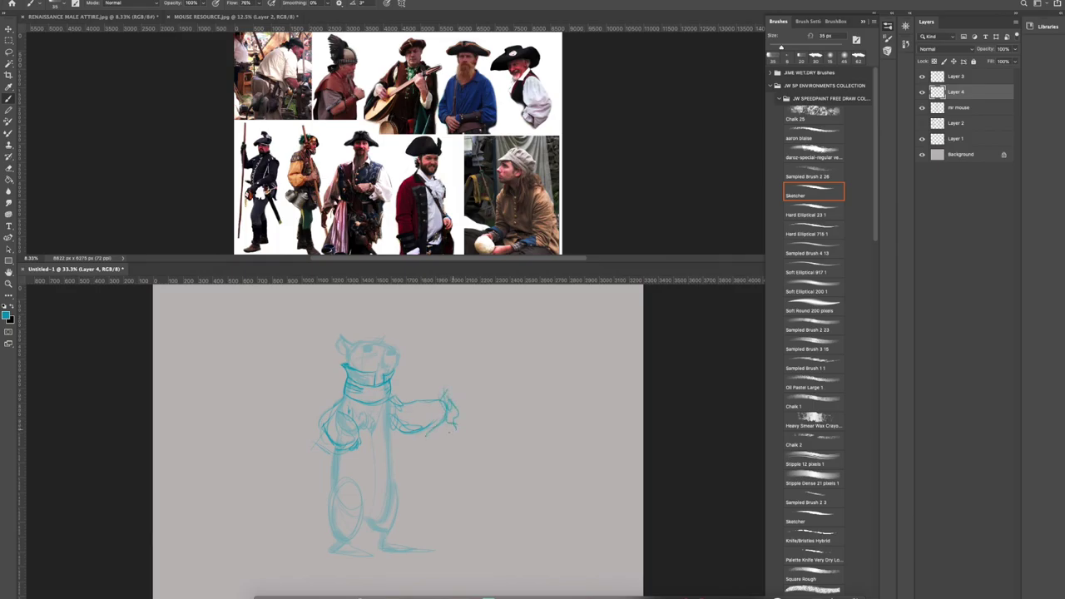
Build up the loose sleeves around both arms and add shirt-front lines and fingers to the hand at the waist.
drag(340, 396, 331, 407)
mouse_move(337, 405)
mouse_down()
mouse_move(315, 424)
mouse_move(339, 452)
mouse_up()
drag(396, 412, 433, 402)
drag(403, 441, 436, 429)
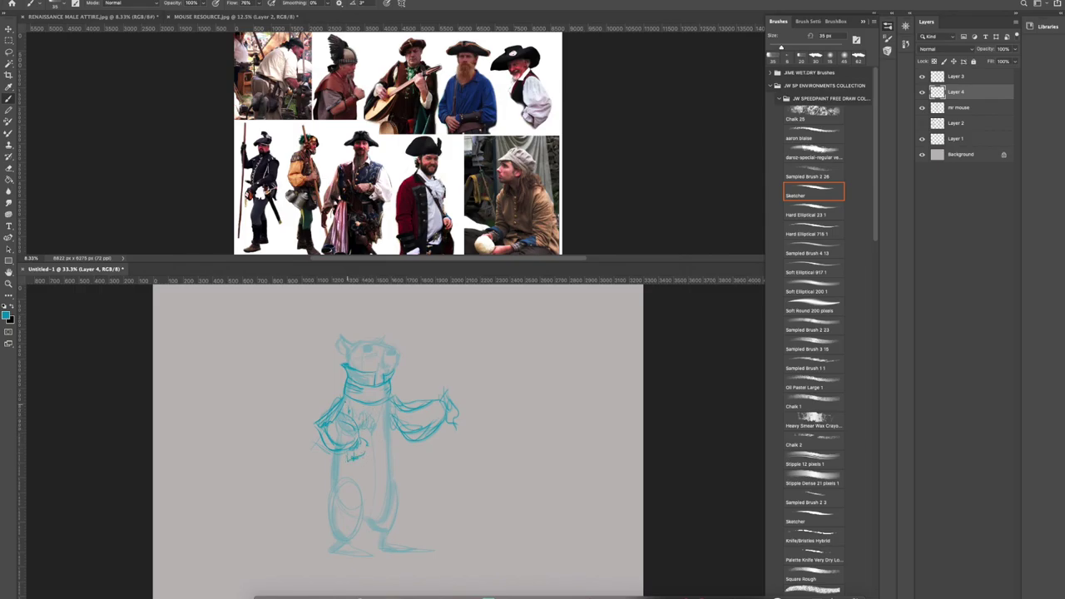
drag(381, 409, 386, 459)
drag(343, 400, 350, 419)
drag(354, 462, 366, 460)
Darken the mouse's eye after consulting MOUSE RESOURCE.jpg, and bring RENAISSANCE MALE ATTIRE.jpg back into view above the drawing.
click(187, 18)
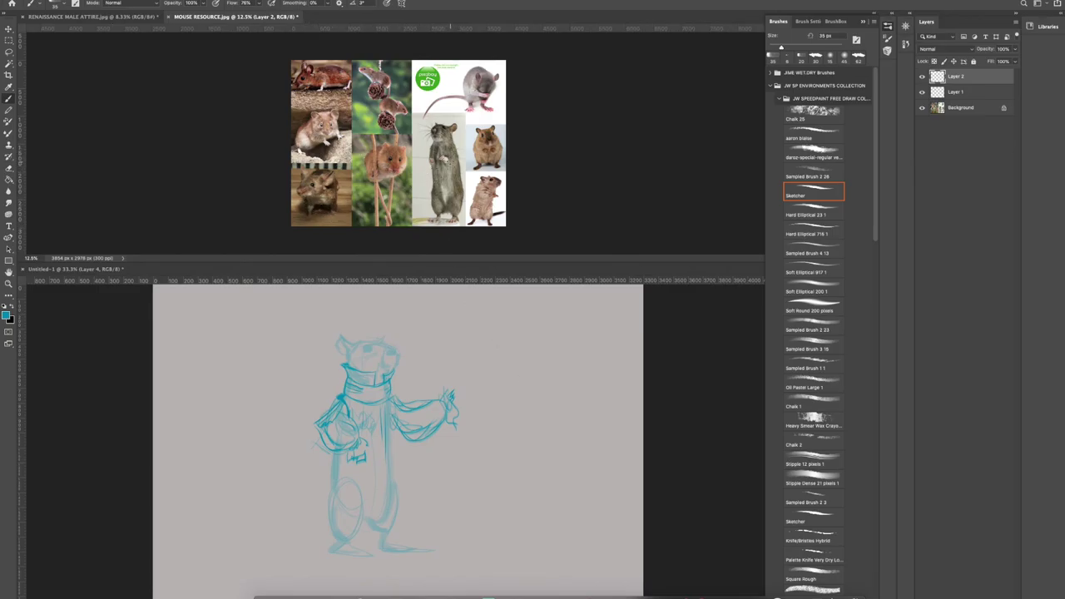
click(391, 411)
mouse_move(394, 421)
mouse_down()
mouse_move(399, 454)
mouse_move(397, 446)
mouse_up()
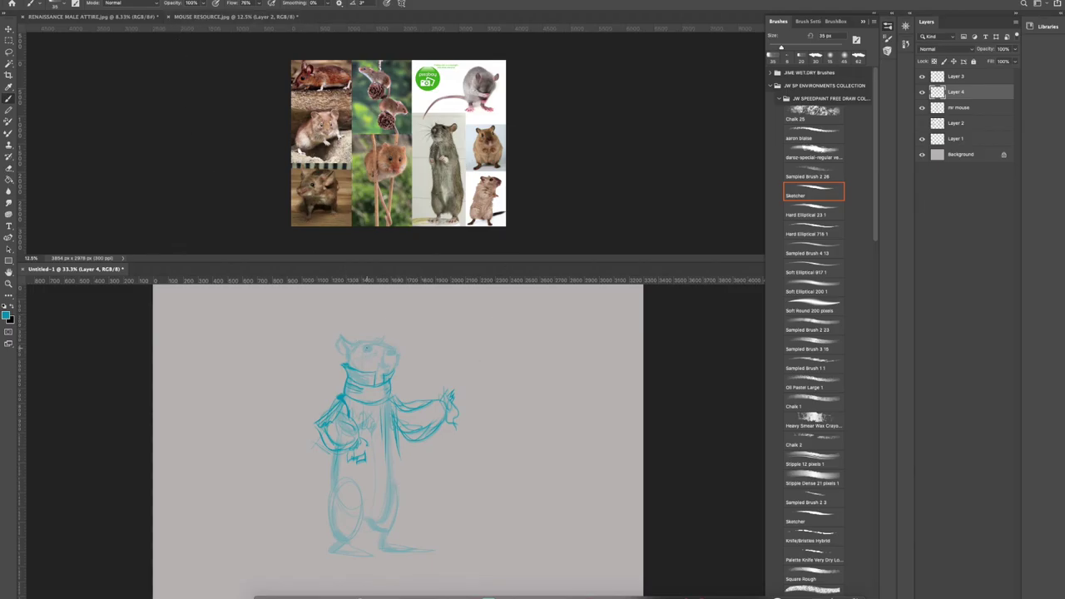
key(super+z)
click(366, 348)
click(100, 17)
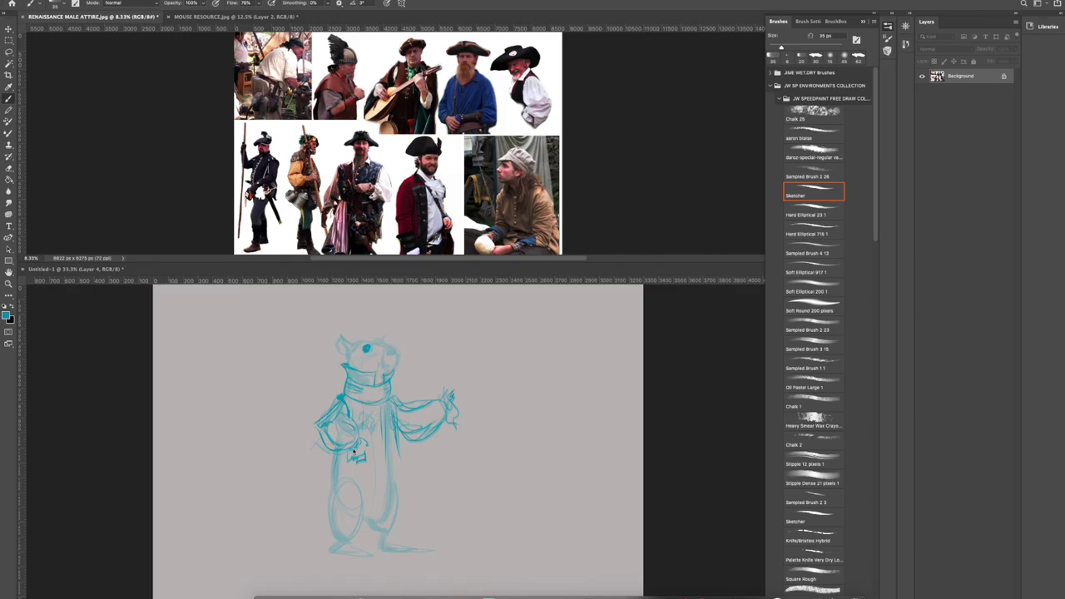
click(651, 322)
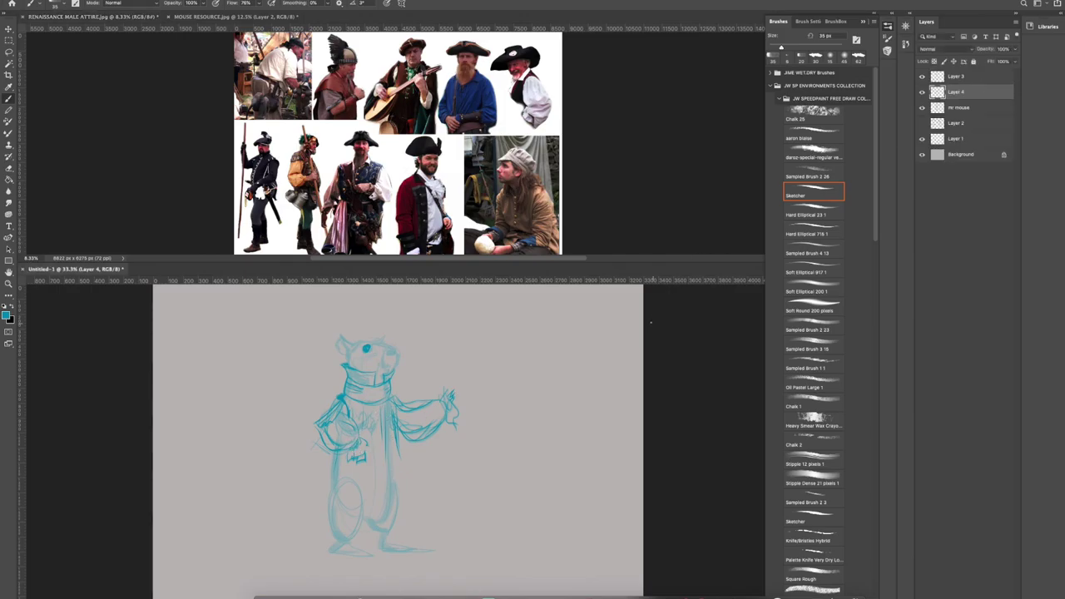
Fade the arm sketch on Layer 4 to about 26% opacity, comparing the drawing with that layer hidden and shown.
click(922, 92)
click(922, 93)
click(1015, 49)
drag(1014, 60, 985, 63)
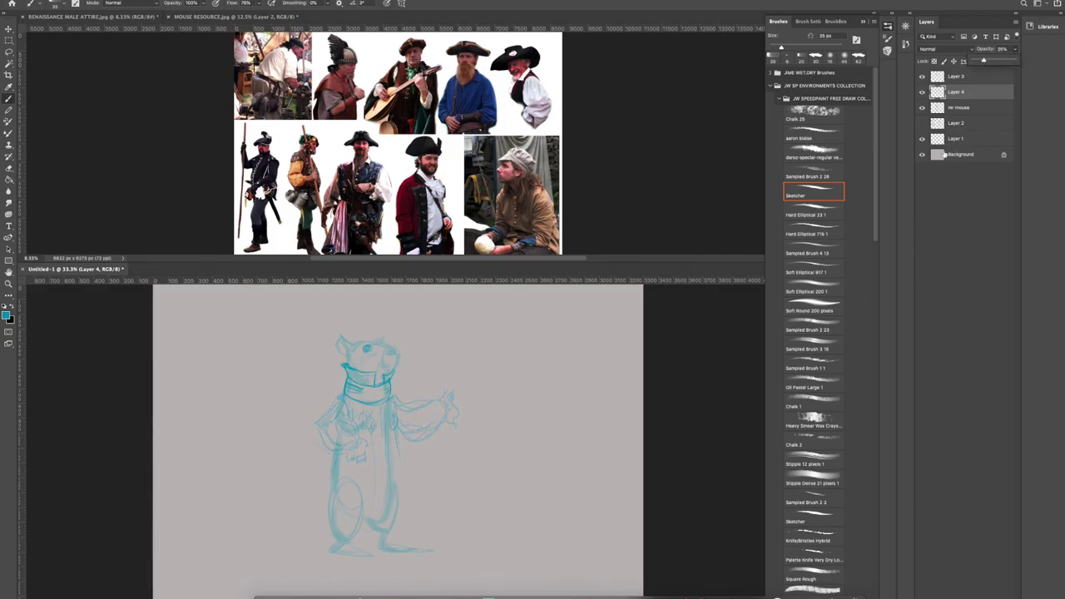
click(922, 92)
click(922, 92)
click(922, 92)
click(922, 92)
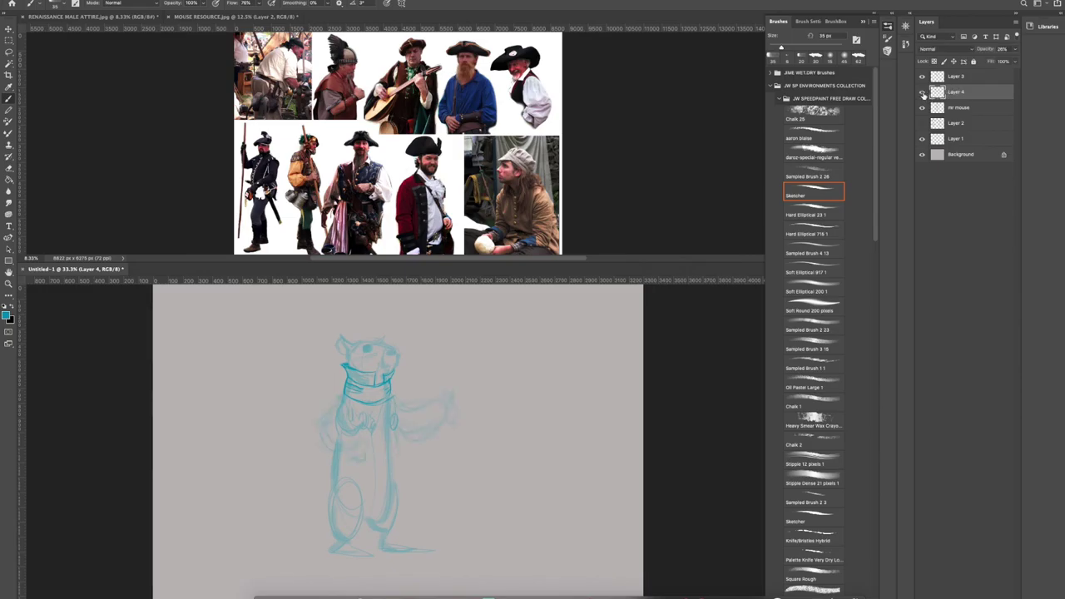
Enlarge the eraser to at least 100 px and erase the original paws from the mouse's chest on the "mr mouse" layer.
click(975, 110)
click(10, 172)
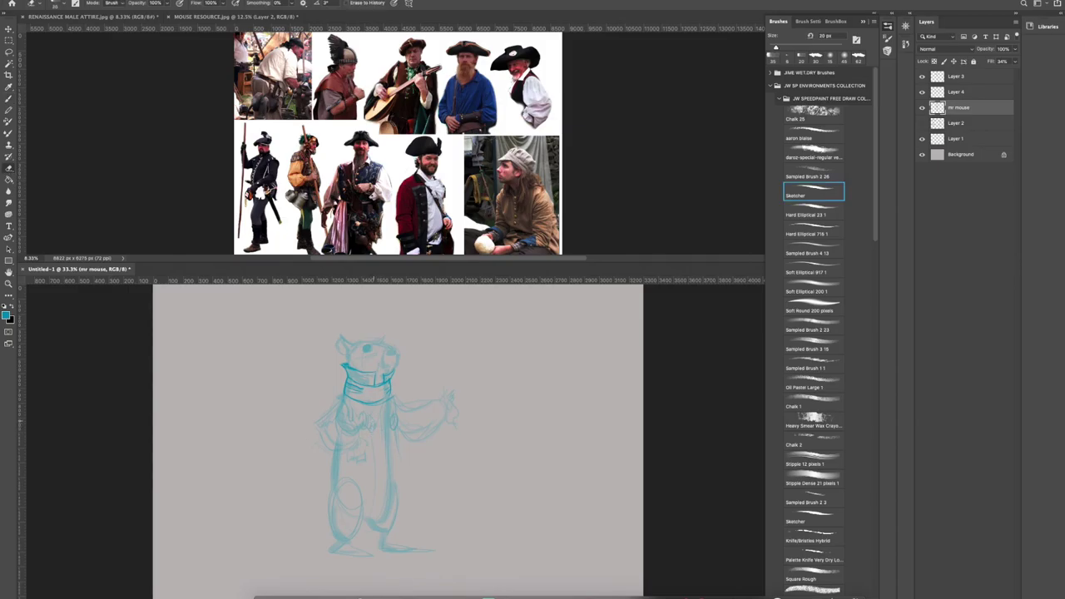
key(bracketright)
key(bracketright)
key(bracketright)
key(bracketright)
key(bracketright)
key(bracketright)
key(bracketright)
key(bracketright)
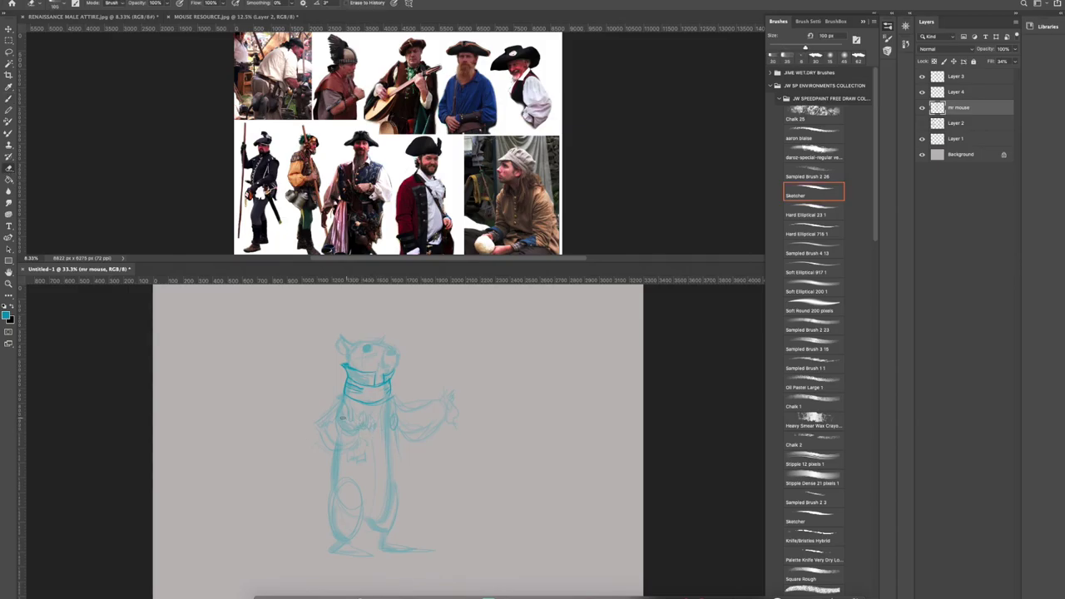
key(bracketright)
key(bracketright)
Add two new layers above "mr mouse" and sketch a small gesture figure's head, torso and arms beside the mouse.
key(ctrl+shift+alt+n)
key(ctrl+shift+alt+n)
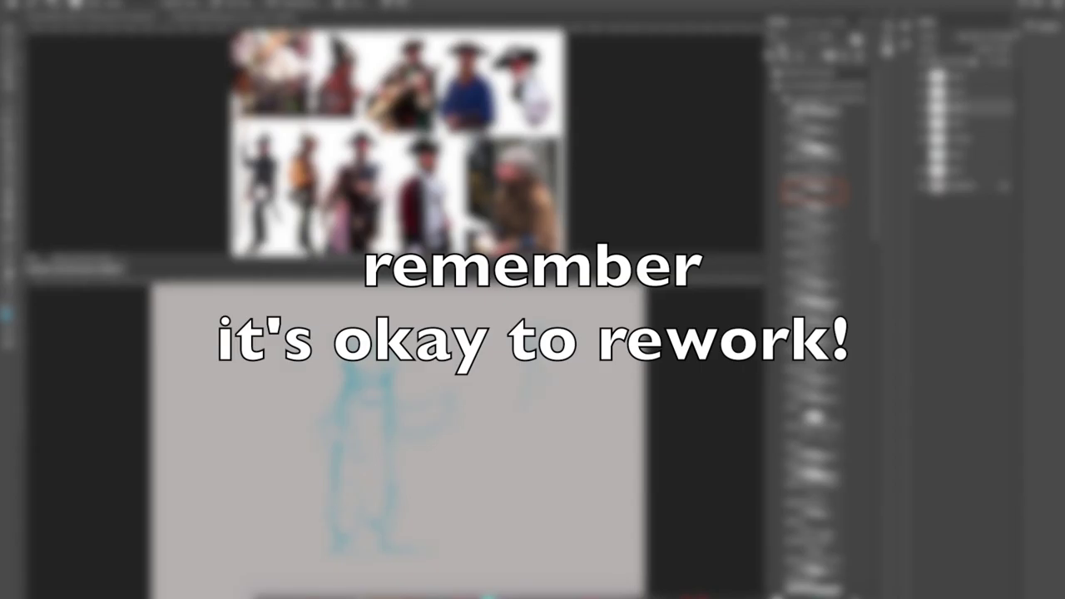
mouse_move(531, 323)
mouse_down()
mouse_move(526, 348)
mouse_move(552, 352)
mouse_move(513, 372)
mouse_move(567, 343)
mouse_up()
mouse_move(543, 361)
mouse_down()
mouse_move(559, 367)
mouse_move(570, 341)
mouse_up()
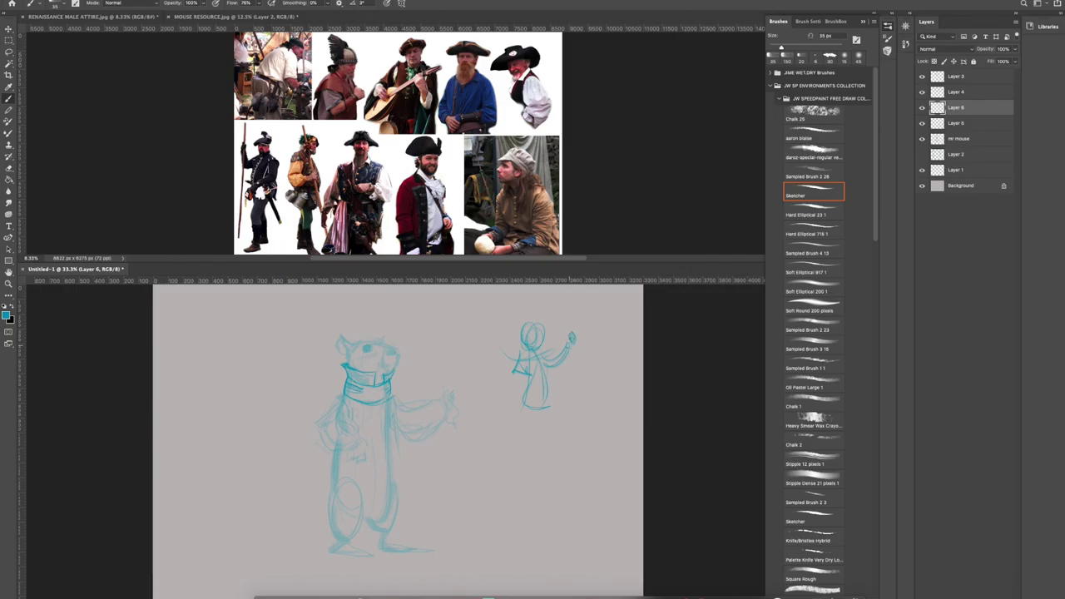
Sketch the legs, feet and hat on the small gesture figure and add a stroke along the mouse's side.
mouse_move(522, 401)
mouse_down()
mouse_move(526, 431)
mouse_move(540, 430)
mouse_move(518, 458)
mouse_up()
mouse_move(532, 434)
mouse_down()
mouse_move(524, 453)
mouse_move(554, 450)
mouse_move(521, 458)
mouse_up()
mouse_move(538, 451)
mouse_down()
mouse_move(505, 456)
mouse_move(519, 458)
mouse_up()
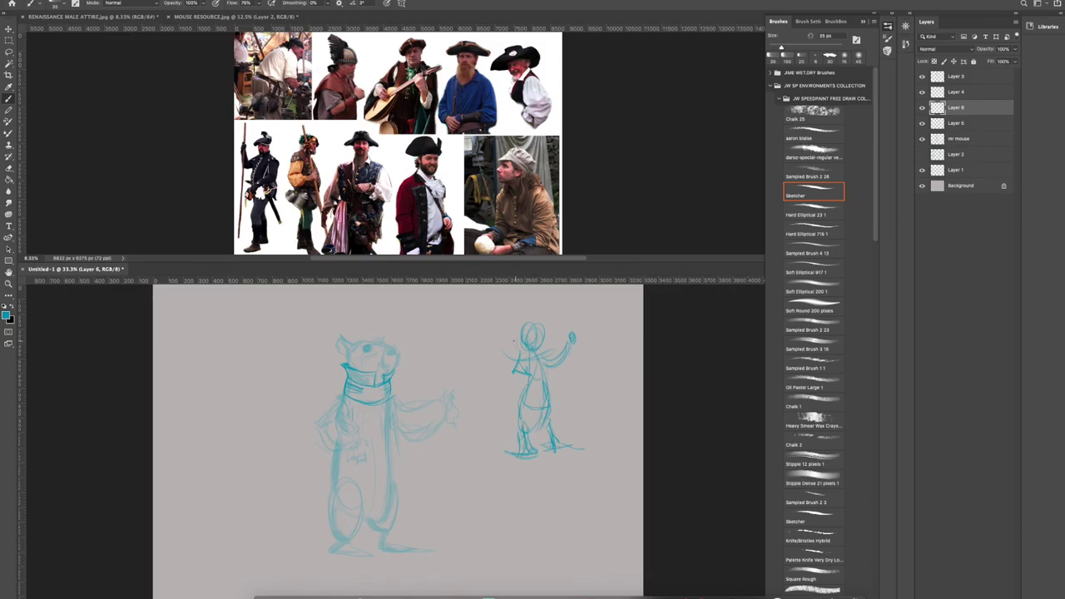
drag(523, 334, 540, 321)
drag(393, 419, 394, 461)
Lower the fill of the small gesture figure's layer to 18% and move that layer below "mr mouse".
click(922, 93)
click(922, 93)
click(921, 108)
click(922, 110)
click(1015, 61)
drag(1014, 74, 982, 74)
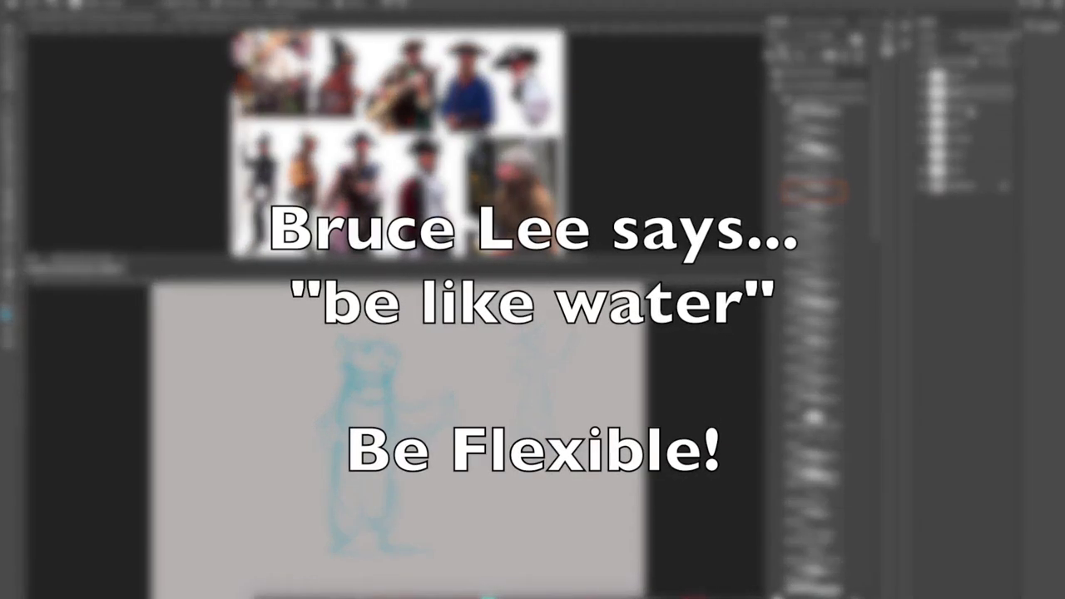
drag(971, 126, 964, 145)
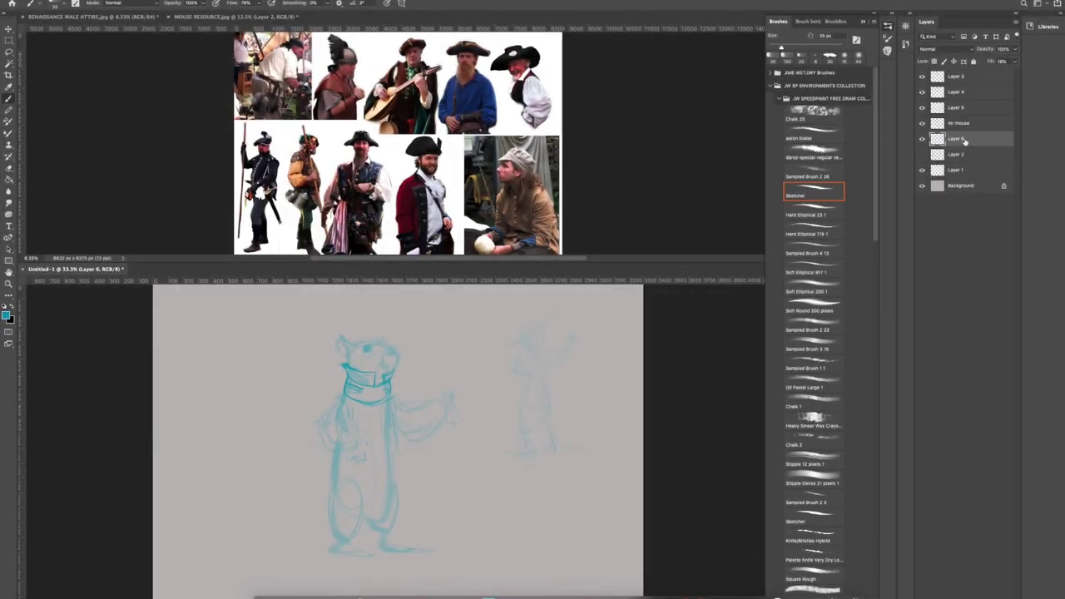
Toggle the arm and collar layers' visibility to check what each holds, and make Layer 3 active.
click(921, 94)
click(922, 94)
click(922, 76)
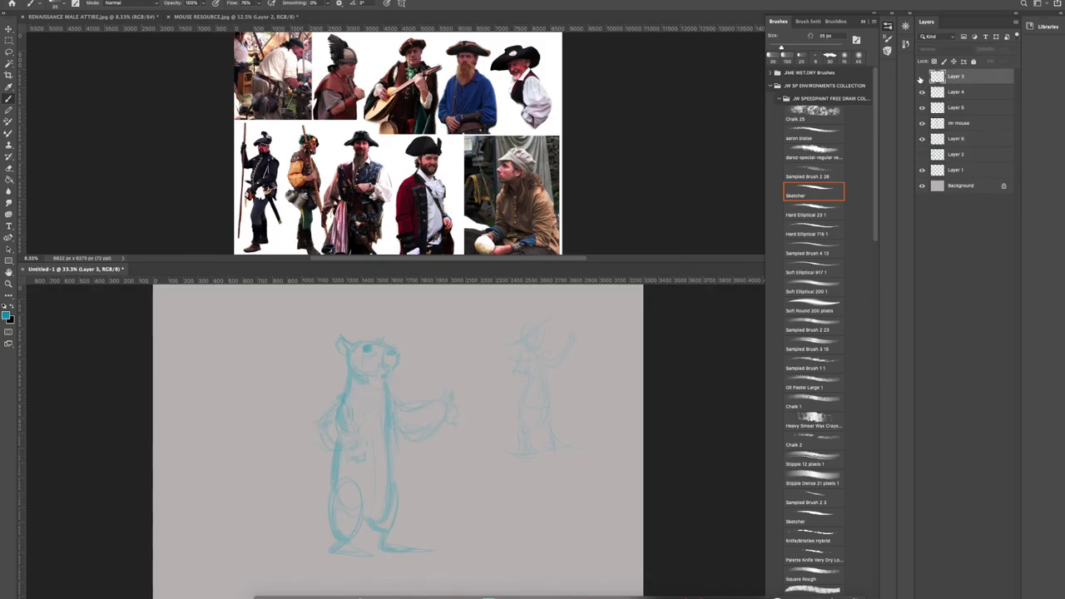
click(922, 76)
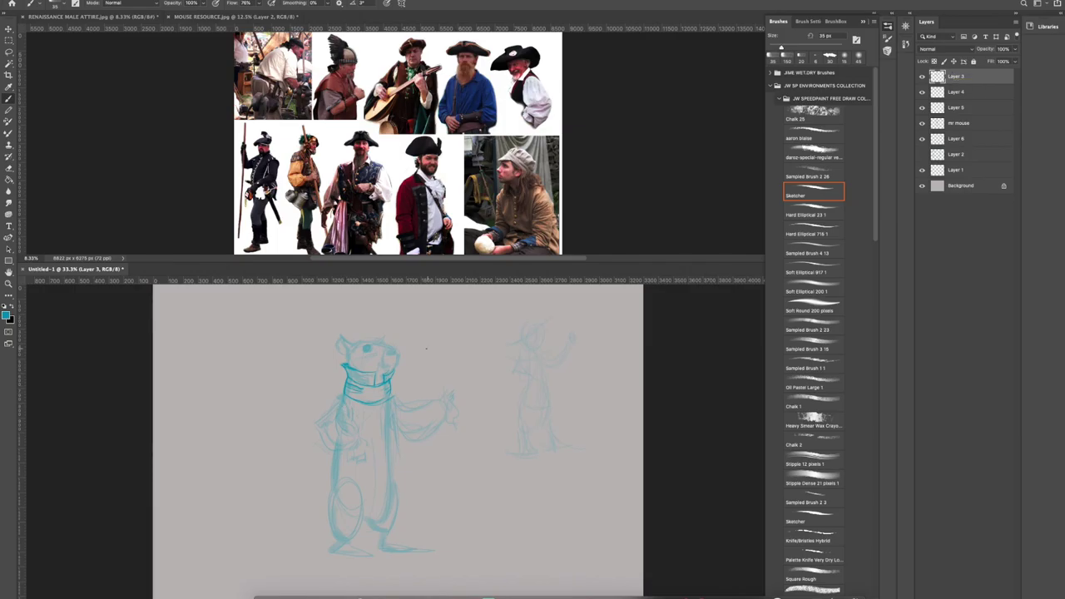
click(955, 110)
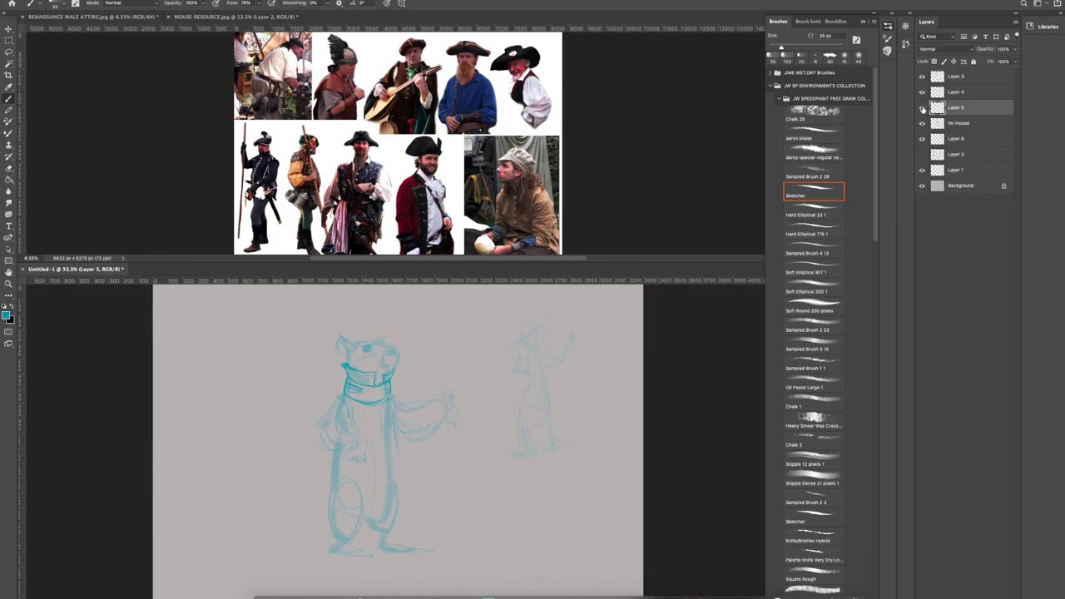
click(940, 77)
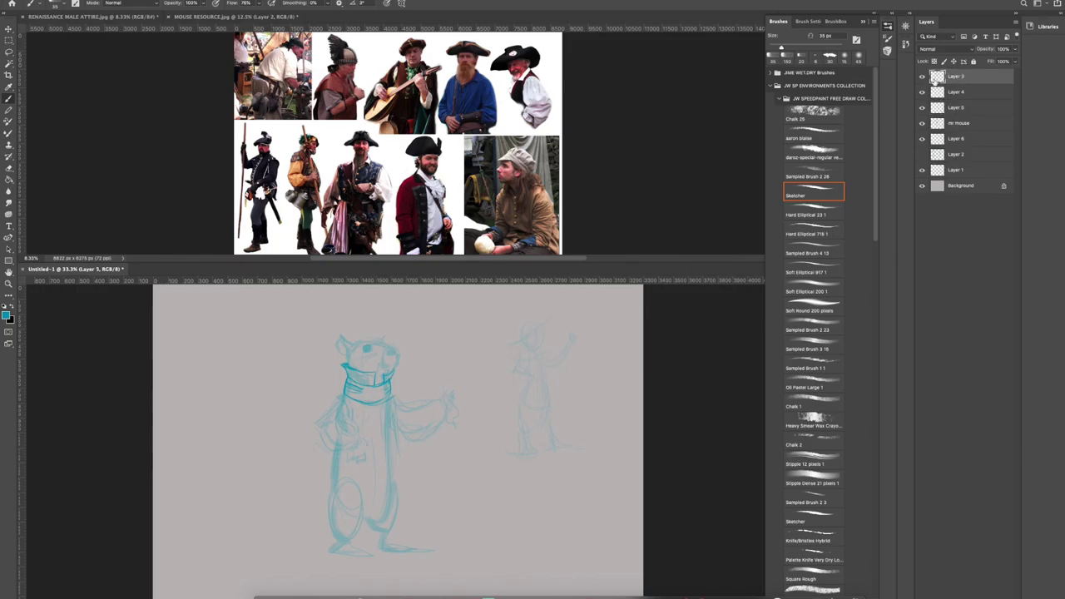
click(922, 77)
click(922, 76)
Redraw the bent arm at the hip on Layer 3 with a full sleeve, cuff and hand.
drag(330, 412, 319, 429)
drag(336, 404, 323, 417)
mouse_move(331, 436)
mouse_down()
mouse_move(323, 451)
mouse_move(351, 451)
mouse_up()
Redraw the extended arm on Layer 3 with a billowing sleeve, gathered cuff and hand, following the attire reference.
click(554, 109)
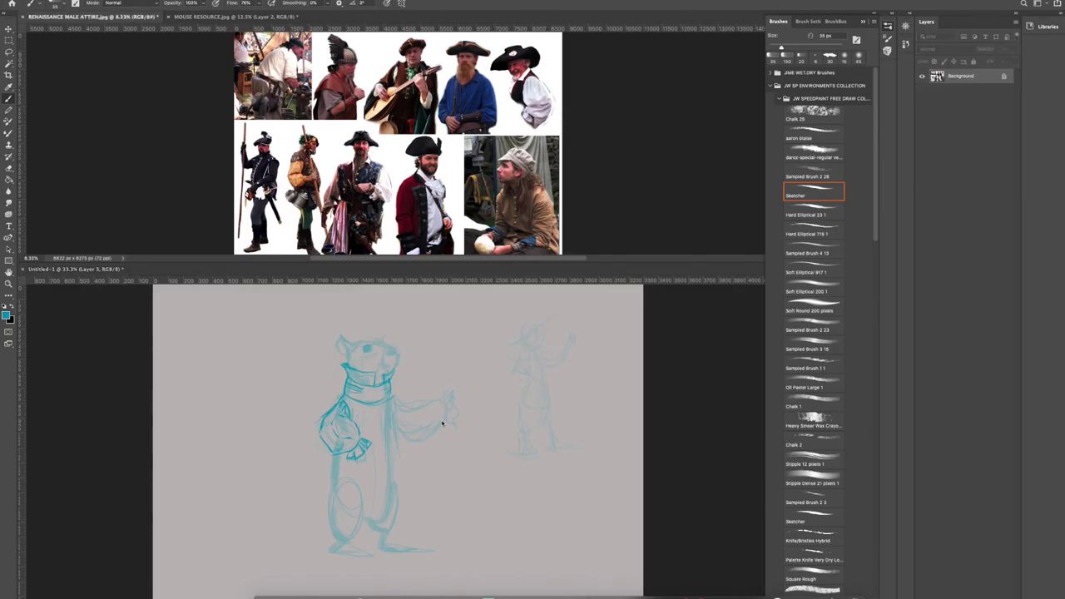
click(415, 501)
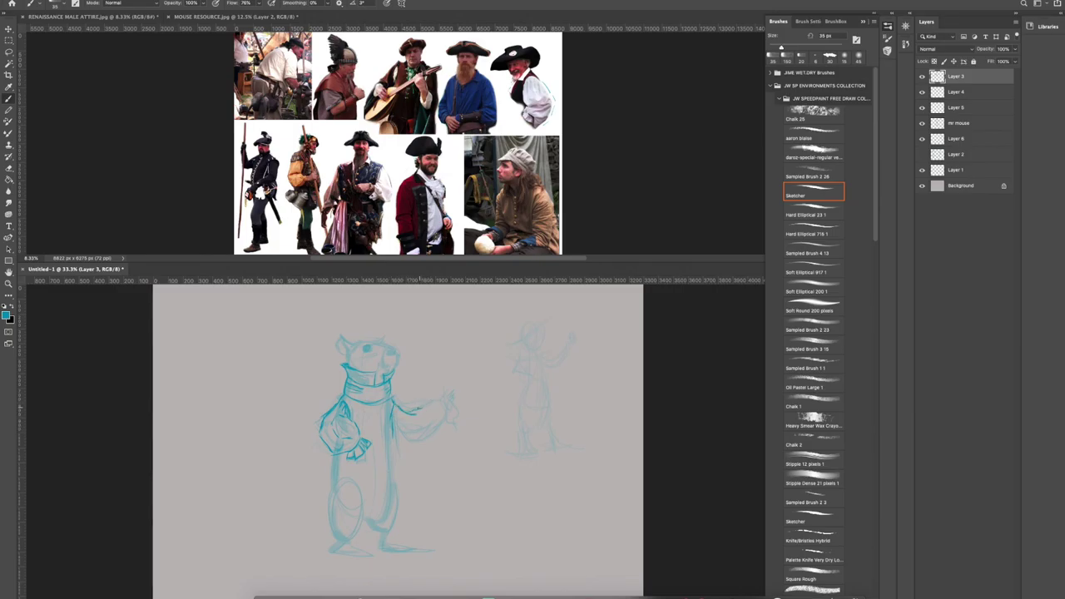
drag(442, 402, 446, 416)
drag(422, 442, 443, 424)
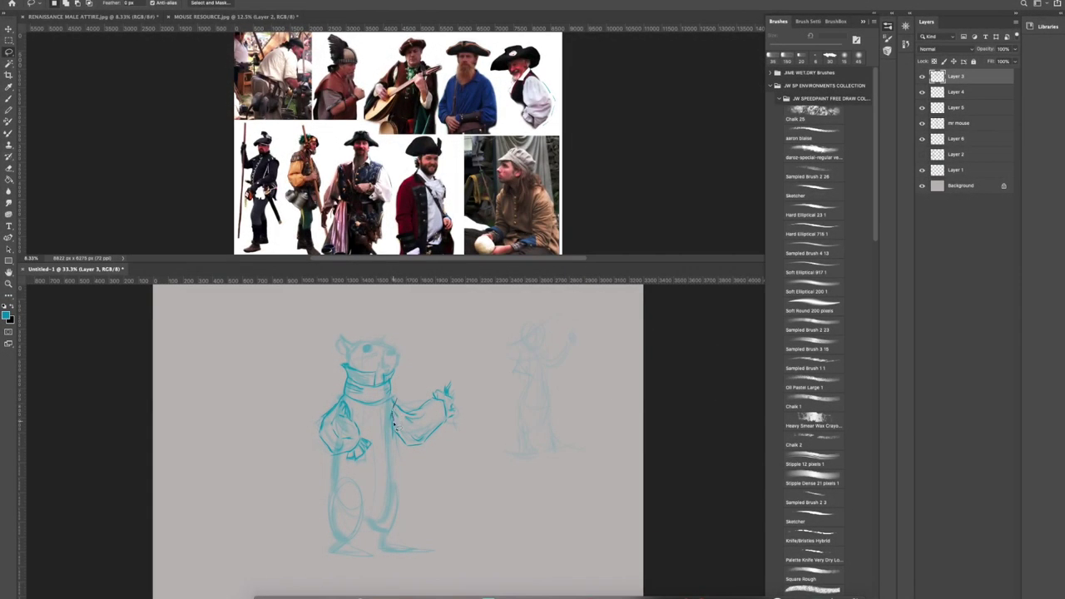
Separate the extended arm from Layer 3 onto its own layer and scale it down to about 80%, keeping it at the shoulder.
mouse_move(398, 445)
mouse_down()
mouse_move(450, 454)
mouse_move(482, 407)
mouse_move(467, 361)
mouse_move(394, 398)
mouse_up()
click(126, 1)
mouse_move(142, 28)
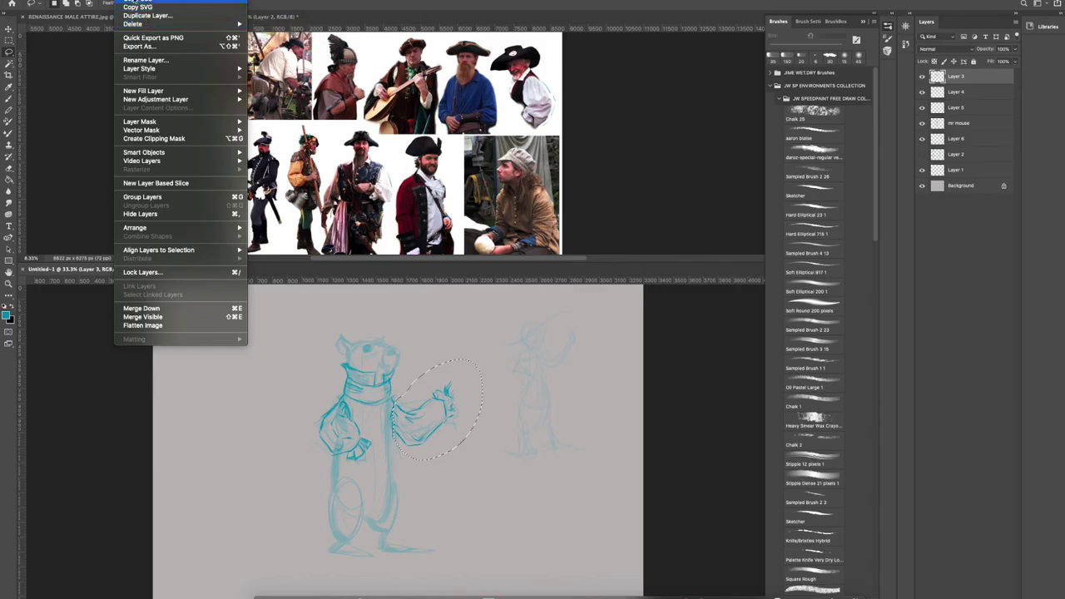
mouse_move(142, 0)
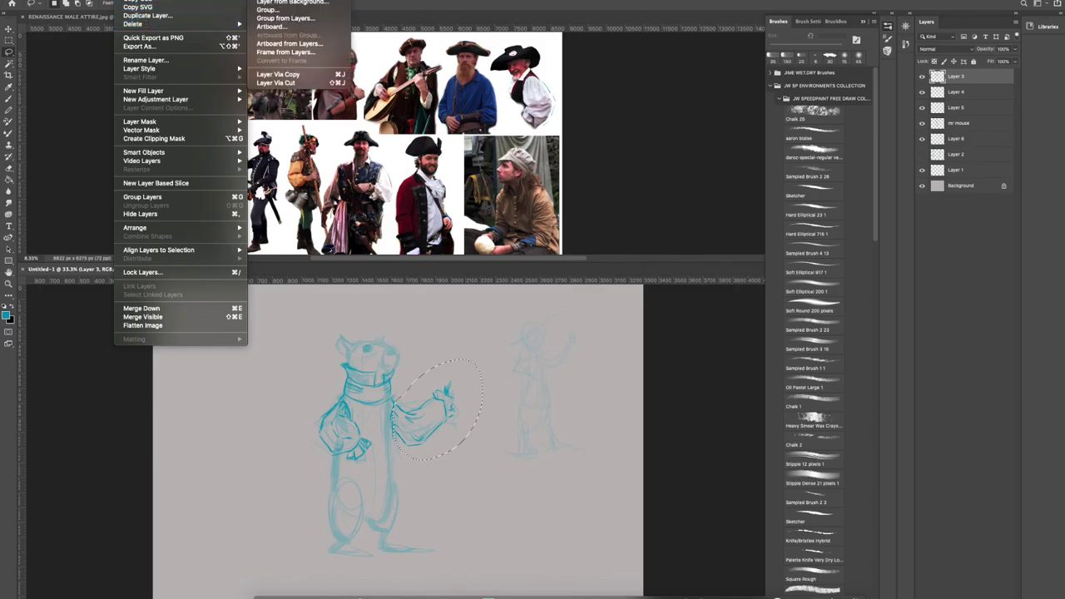
click(277, 74)
key(ctrl+t)
drag(457, 379, 421, 414)
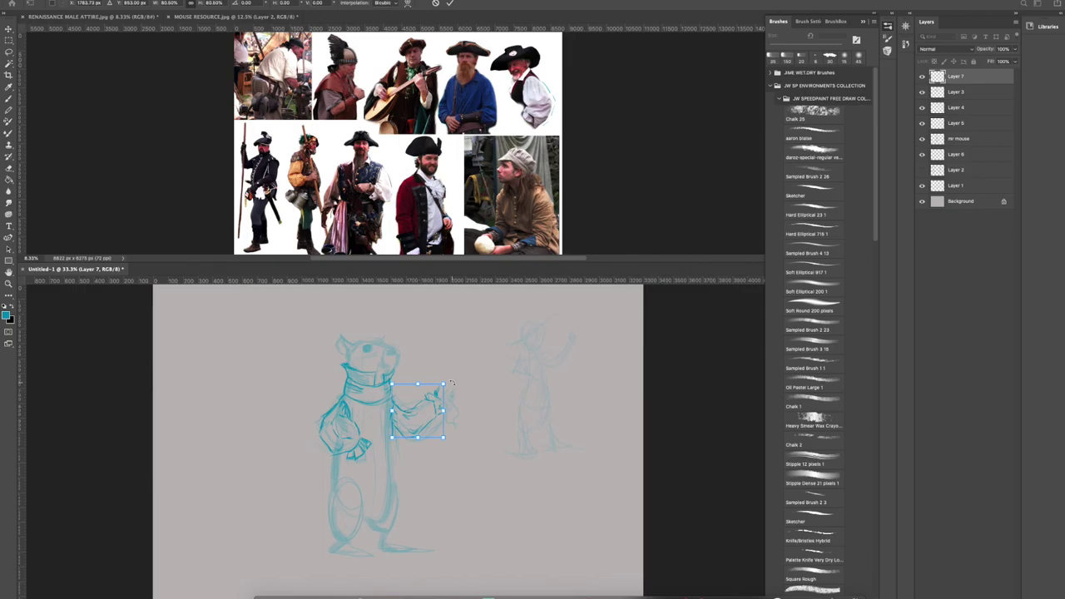
key(Return)
Merge the scaled arm's layer with Layer 3.
key(l)
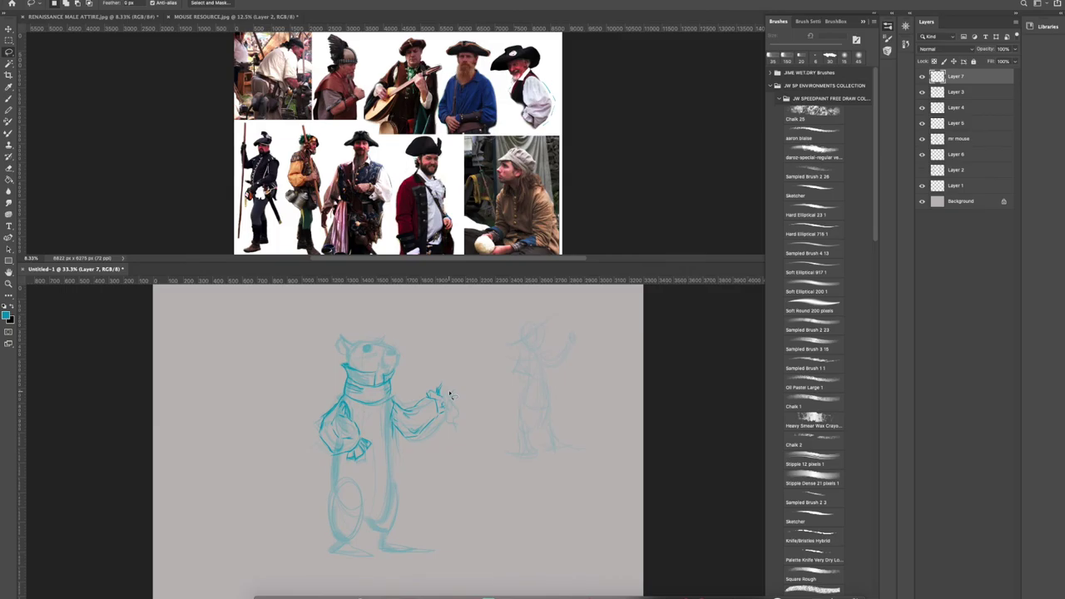
click(922, 92)
click(922, 91)
shift+click(980, 94)
right_click(981, 94)
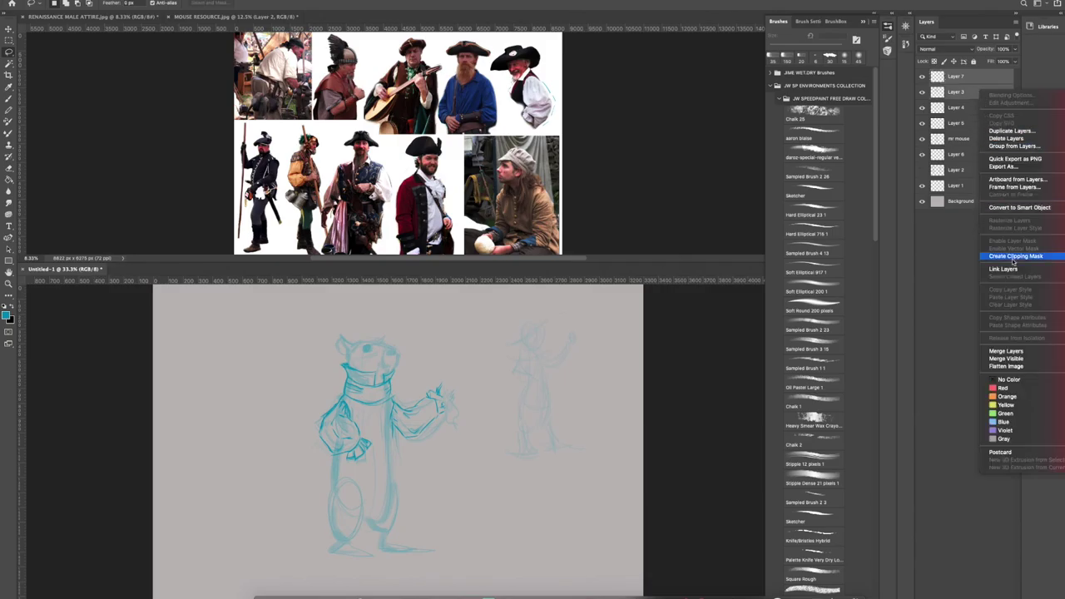
click(1008, 351)
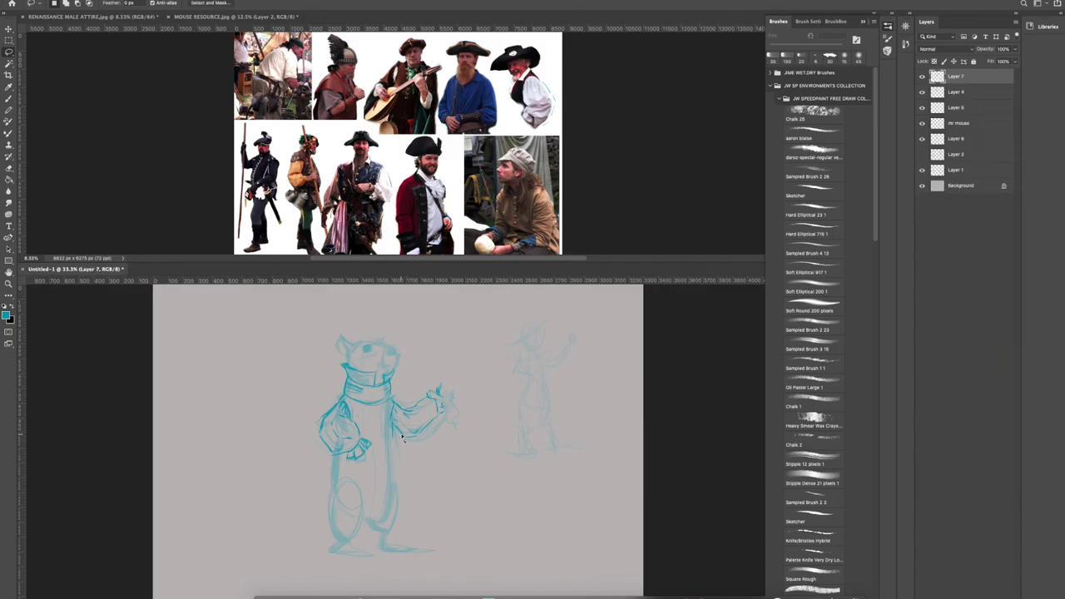
Erase the rough hand lines at the end of the extended arm on Layer 7.
click(10, 98)
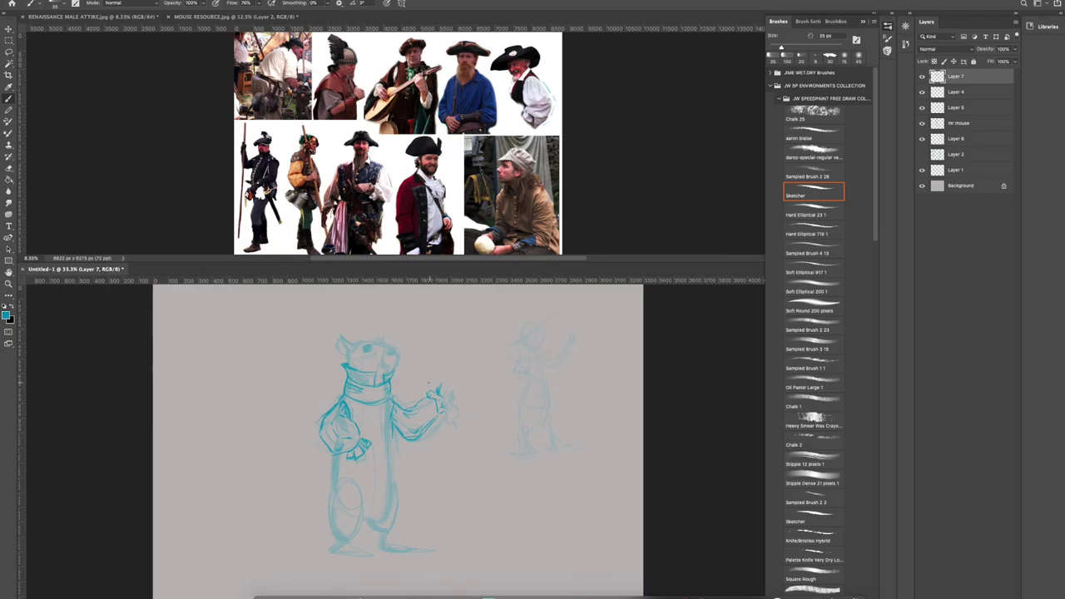
key(e)
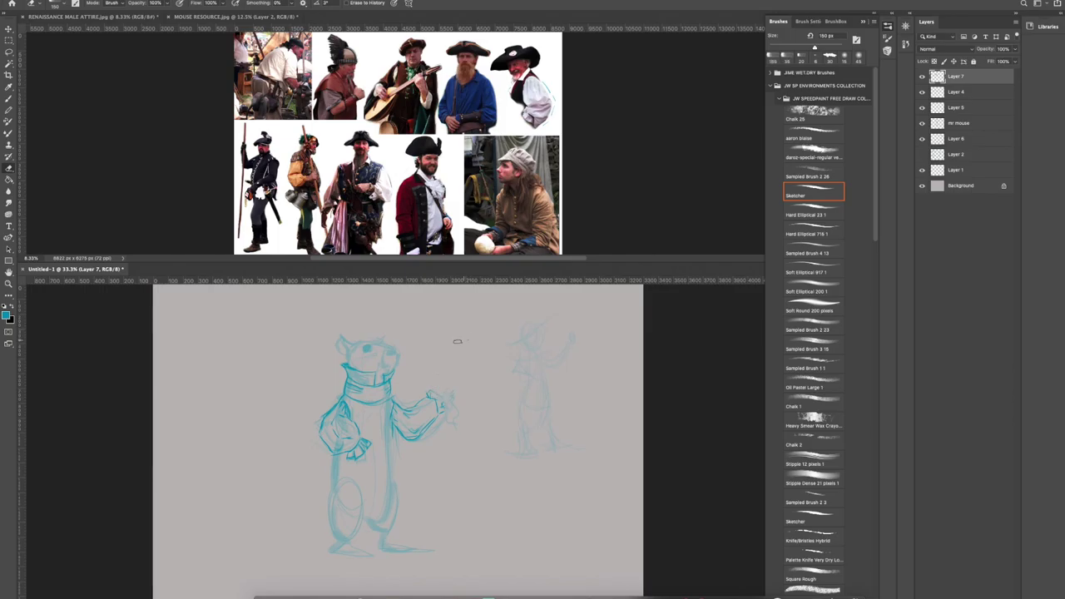
key(b)
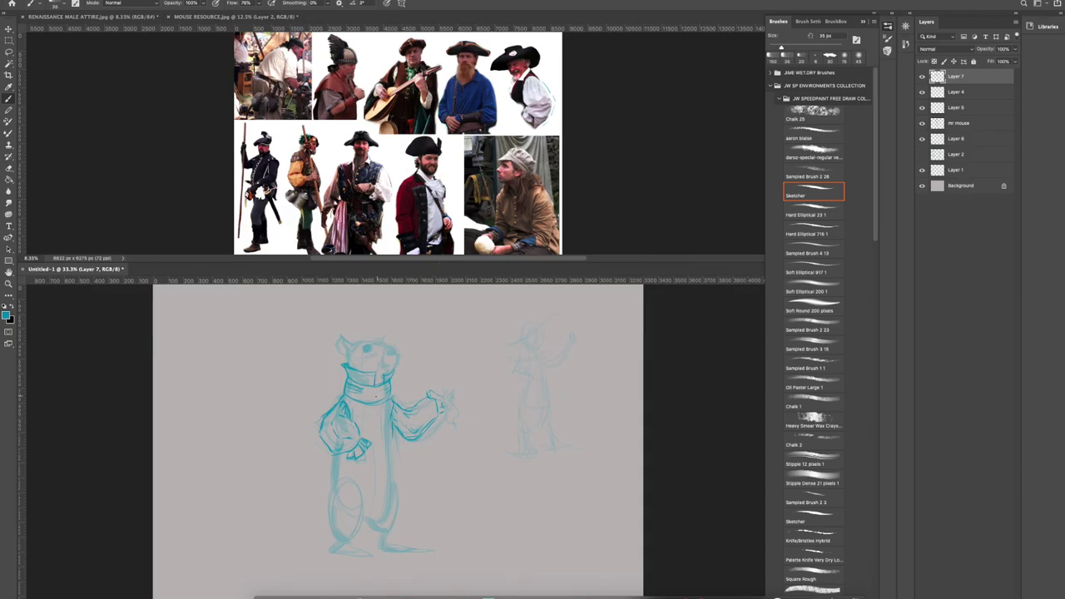
Sketch the coat's open front edges down the torso from the collar, and undo the last strokes.
drag(376, 406, 372, 435)
drag(363, 411, 376, 460)
drag(382, 409, 384, 483)
drag(372, 473, 373, 496)
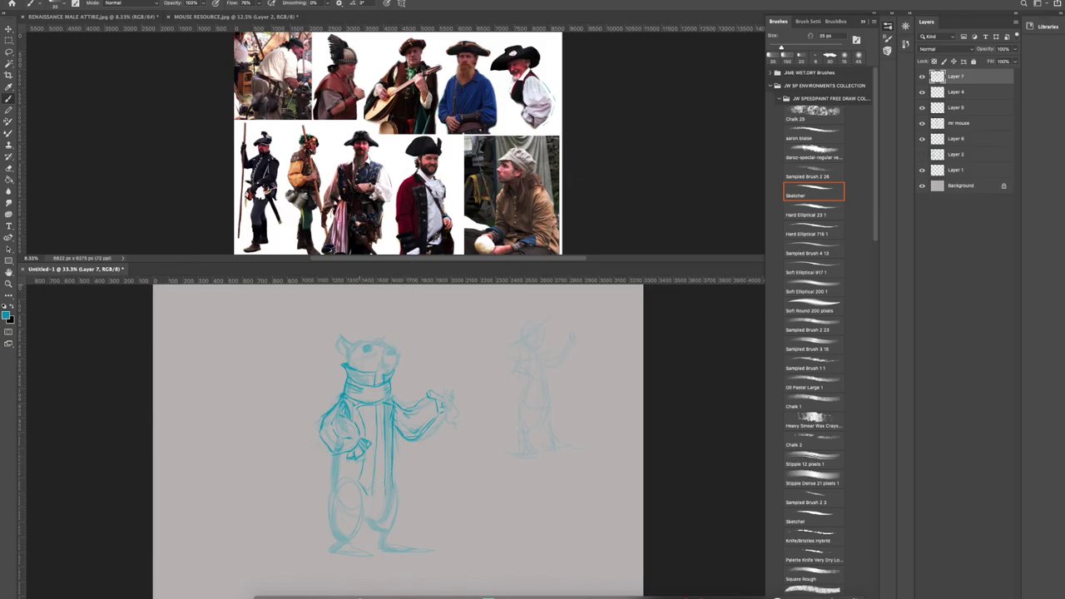
key(super+z)
key(super+z)
key(super+z)
key(super+z)
key(super+z)
key(super+z)
Sketch a belt band around the waist and a flared coat skirt with a curved hem over the upper legs.
drag(342, 466, 386, 465)
mouse_move(335, 464)
mouse_down()
mouse_move(394, 472)
mouse_move(376, 481)
mouse_up()
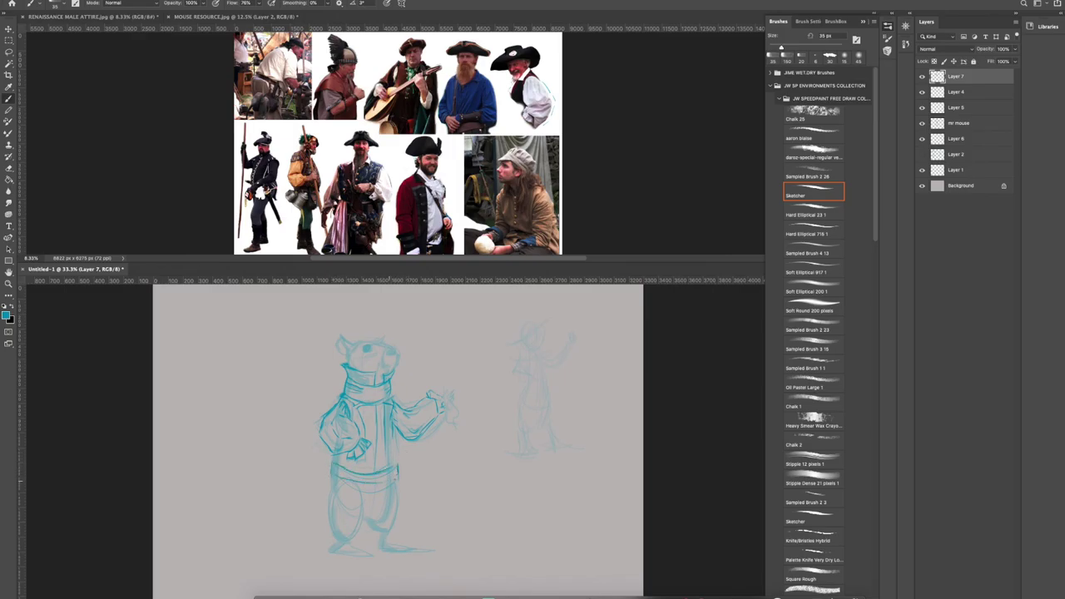
mouse_move(396, 419)
mouse_down()
mouse_move(401, 464)
mouse_move(375, 473)
mouse_up()
drag(376, 426, 365, 501)
mouse_move(328, 455)
mouse_down()
mouse_move(318, 485)
mouse_move(361, 502)
mouse_up()
mouse_move(403, 449)
mouse_down()
mouse_move(414, 486)
mouse_move(398, 493)
mouse_move(408, 482)
mouse_up()
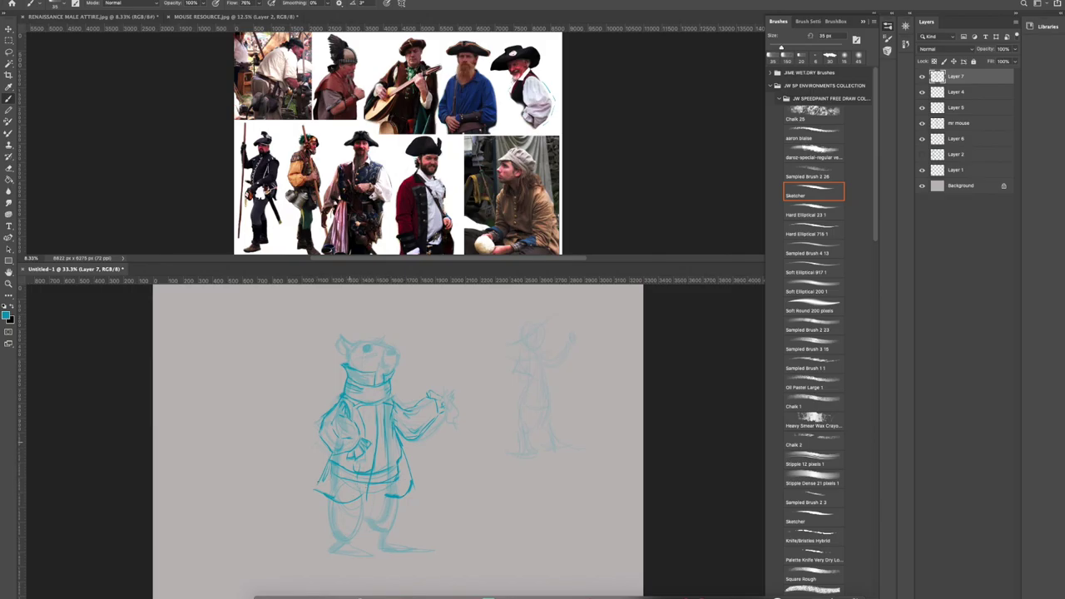
mouse_move(329, 463)
mouse_down()
mouse_move(319, 493)
mouse_move(351, 497)
mouse_up()
Sketch a flared, banded cylinder and a narrow panel with a curved hem below and beside the small gesture figure.
mouse_move(508, 510)
mouse_down()
mouse_move(535, 519)
mouse_move(580, 499)
mouse_up()
mouse_move(505, 506)
mouse_down()
mouse_move(544, 520)
mouse_move(579, 500)
mouse_move(516, 506)
mouse_move(520, 525)
mouse_move(572, 501)
mouse_move(537, 478)
mouse_move(538, 506)
mouse_move(543, 471)
mouse_move(548, 499)
mouse_up()
drag(563, 457, 575, 495)
drag(590, 416, 592, 476)
mouse_move(616, 401)
mouse_down()
mouse_move(618, 460)
mouse_move(593, 482)
mouse_up()
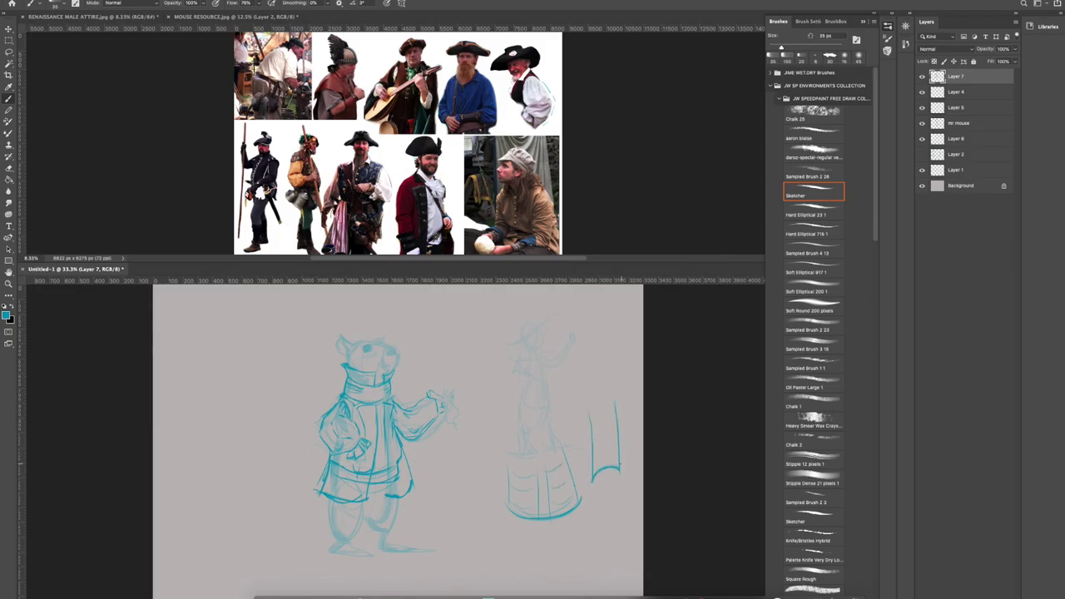
Undo the cylinder and panel sketches beside the mouse.
key(ctrl+z)
key(ctrl+z)
key(ctrl+z)
key(ctrl+z)
key(ctrl+z)
key(ctrl+z)
key(ctrl+z)
key(ctrl+z)
key(ctrl+z)
key(ctrl+z)
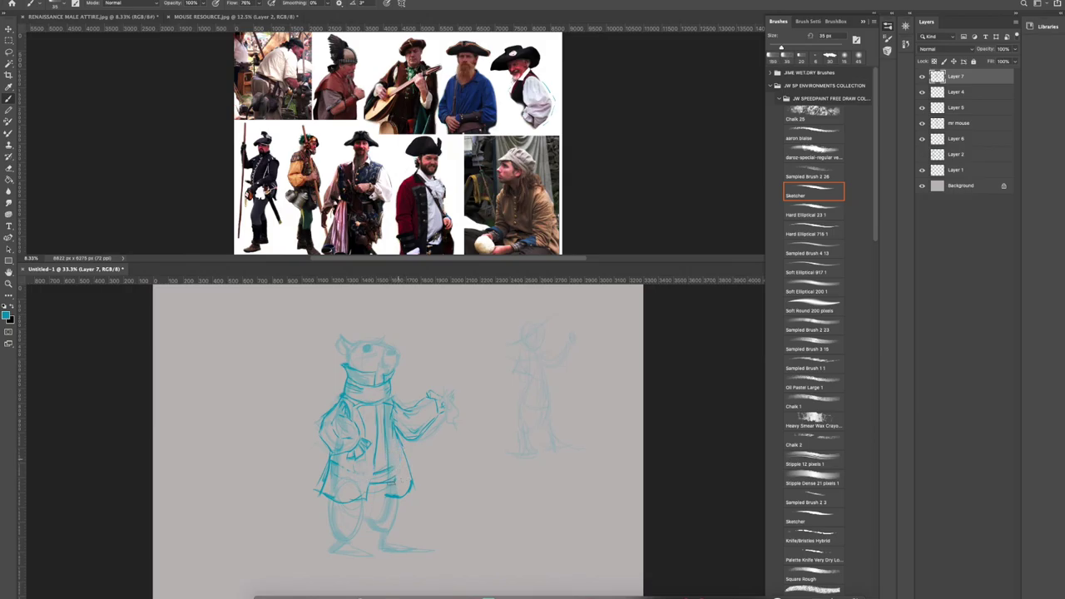
Check what "mr mouse", Layer 6 and Layer 7 hold, and sketch the fingers of both hands on Layer 7.
click(973, 88)
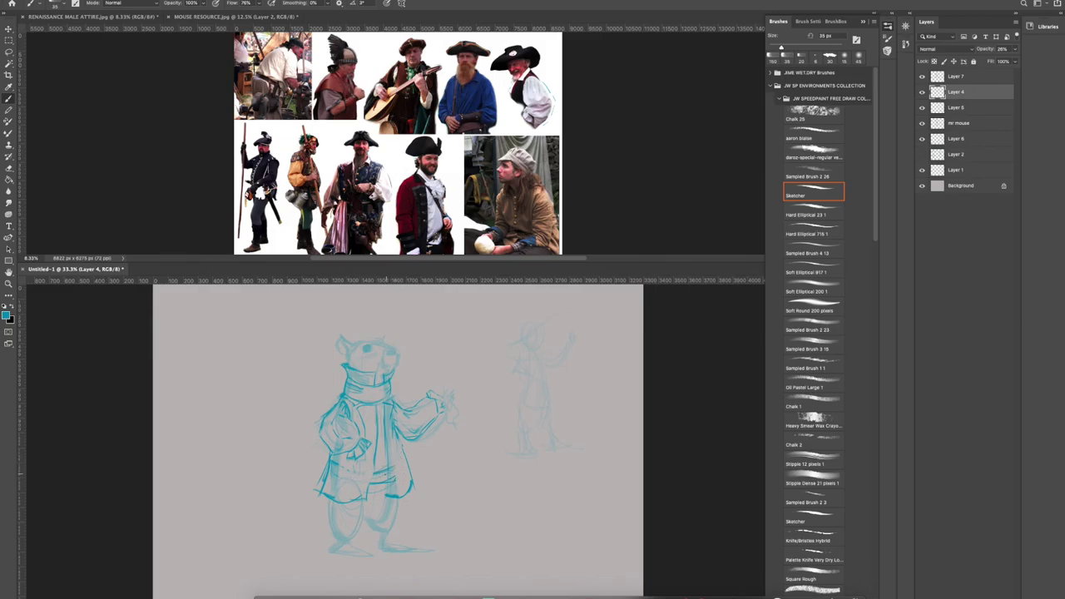
click(921, 124)
click(921, 123)
click(921, 138)
click(922, 138)
click(965, 76)
click(922, 77)
click(922, 76)
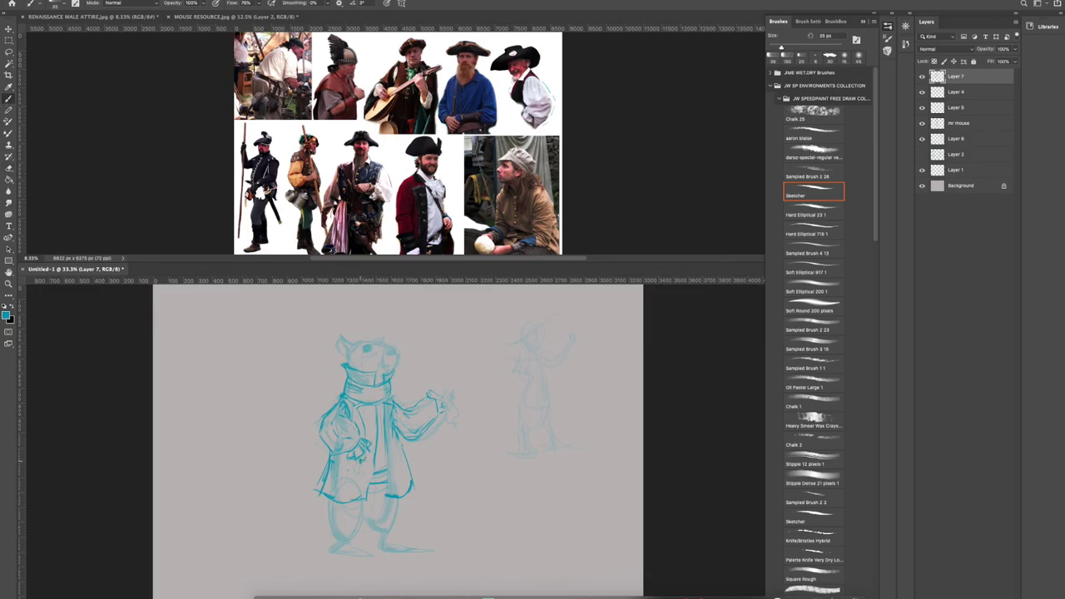
drag(361, 451, 368, 468)
Sketch a simple figure with a round head, pointed cape collar and flared gown over the small gesture figure.
drag(554, 326, 558, 431)
mouse_move(546, 363)
mouse_down()
mouse_move(552, 384)
mouse_move(580, 373)
mouse_move(562, 388)
mouse_up()
mouse_move(567, 357)
mouse_down()
mouse_move(551, 382)
mouse_move(565, 383)
mouse_move(552, 387)
mouse_move(540, 441)
mouse_up()
drag(570, 386, 594, 459)
drag(529, 451, 596, 460)
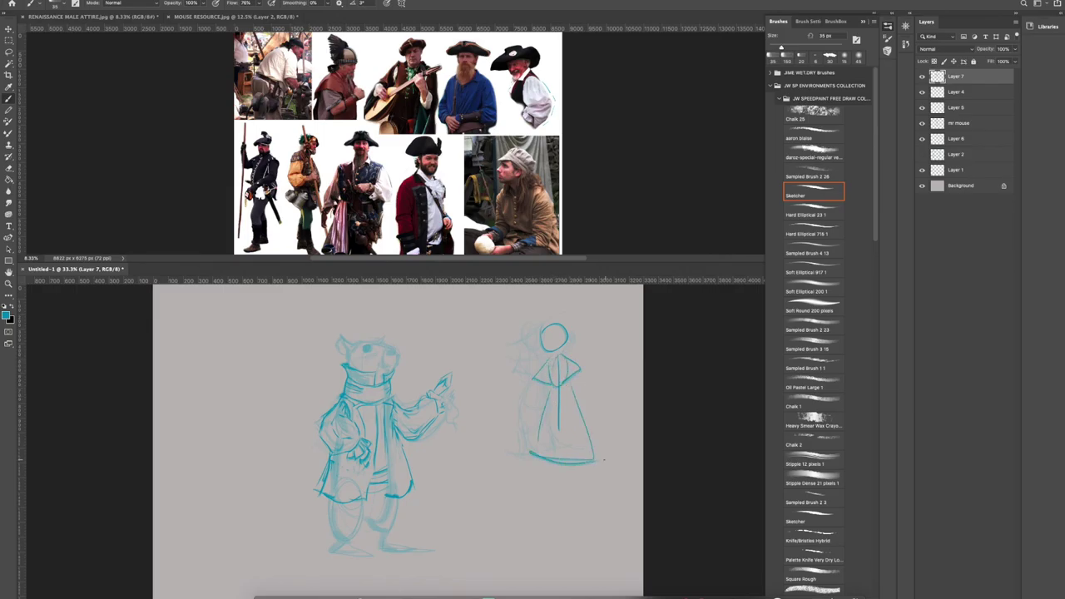
Undo the simple gowned figure drawn over the small gesture figure.
key(ctrl+z)
key(ctrl+z)
key(ctrl+z)
key(ctrl+z)
key(ctrl+z)
key(ctrl+z)
key(ctrl+z)
key(ctrl+z)
key(ctrl+z)
key(ctrl+z)
key(ctrl+z)
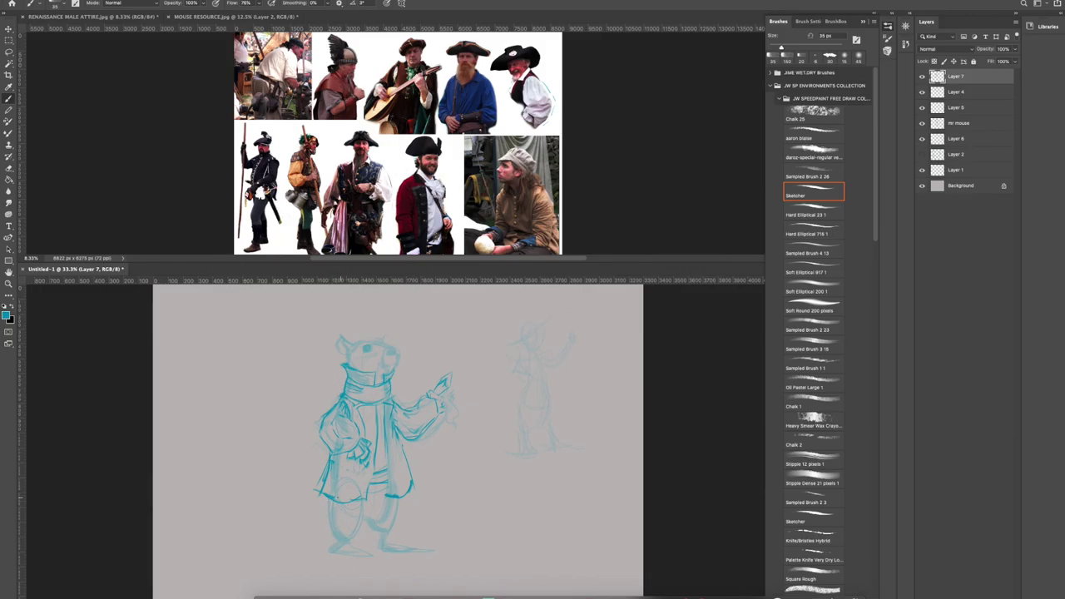
Sketch baggy knee-length breeches on both legs below the coat hem, following the attire reference.
mouse_move(326, 503)
mouse_down()
mouse_move(345, 545)
mouse_move(398, 526)
mouse_up()
click(669, 198)
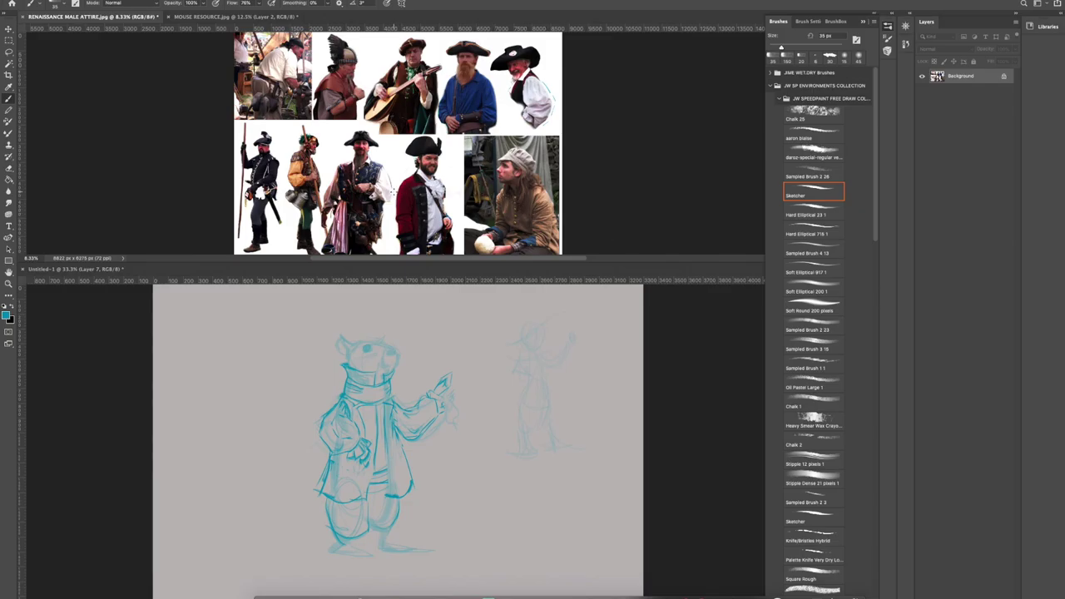
key(ctrl+plus)
key(ctrl+plus)
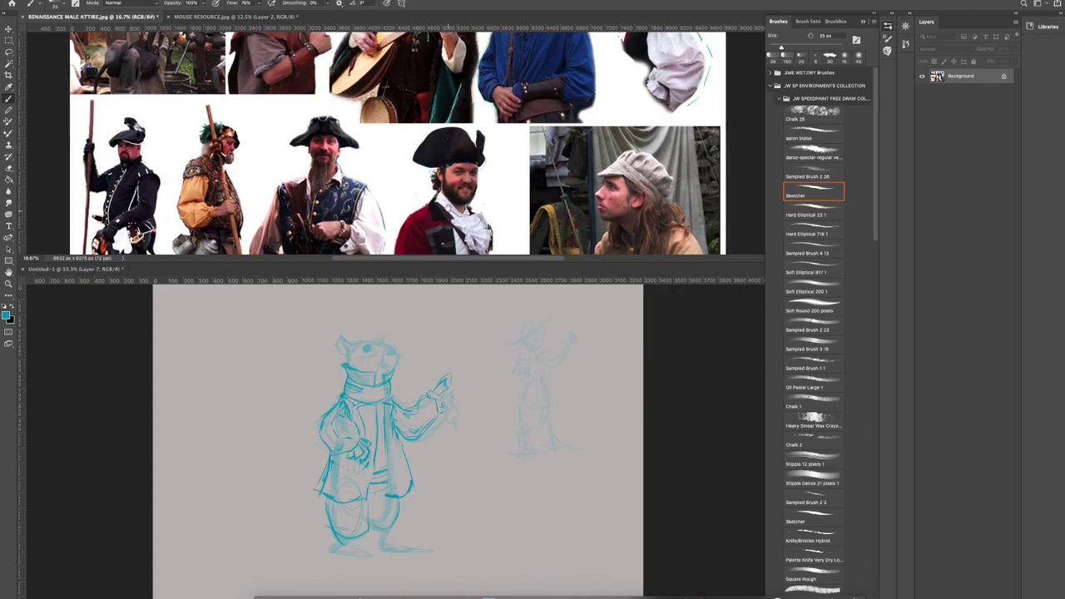
scroll(448, 210, down, 5)
drag(396, 115, 456, 167)
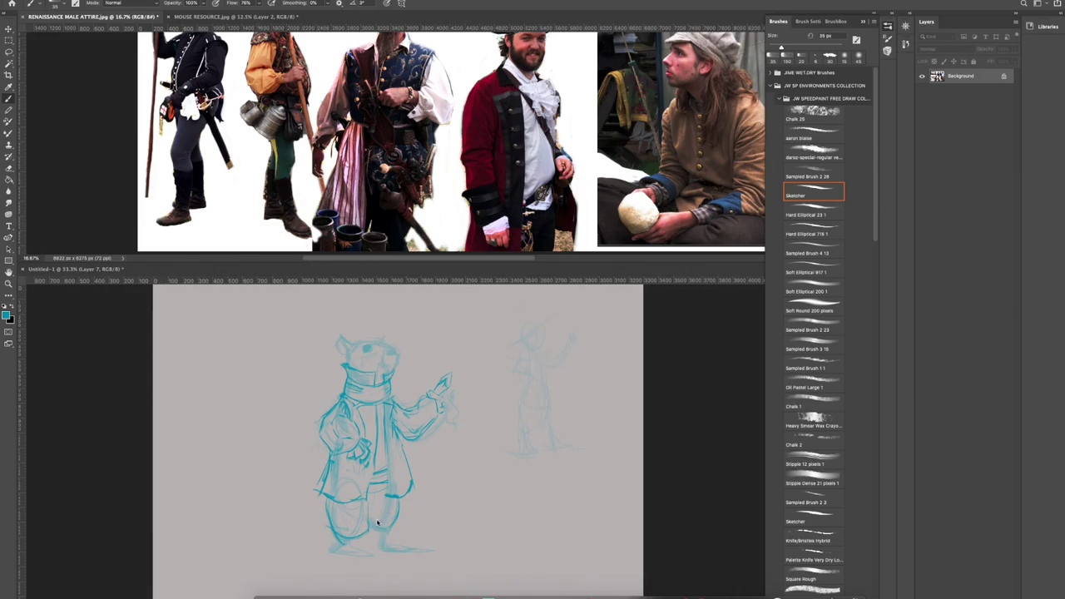
click(406, 483)
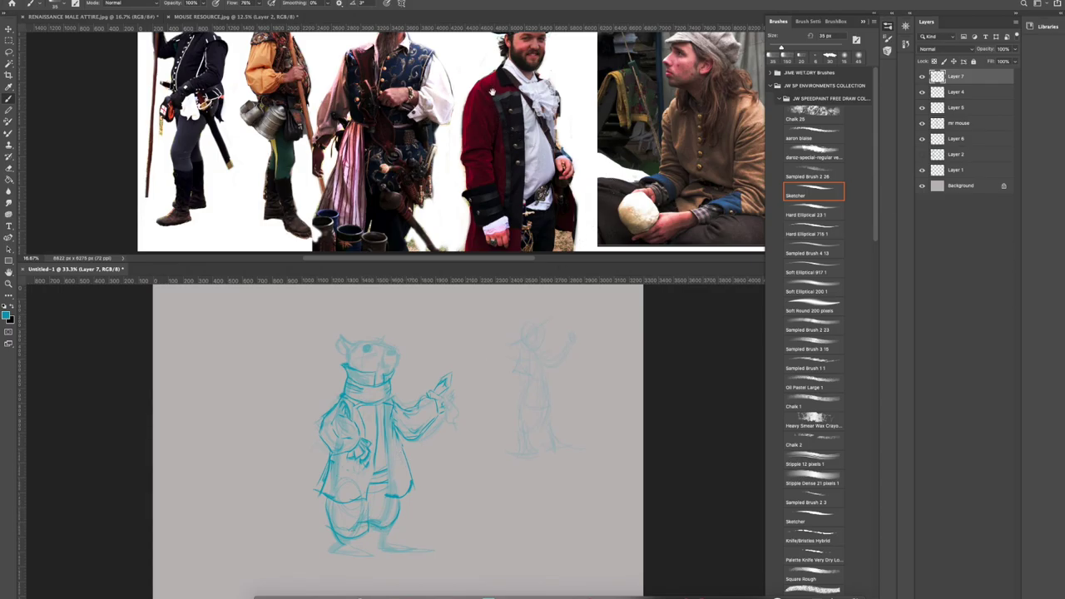
Reinforce the gathered lower edges of the breeches after reviewing the attire reference, and mark them with an arrow beside the leg.
click(486, 137)
scroll(502, 106, up, 10)
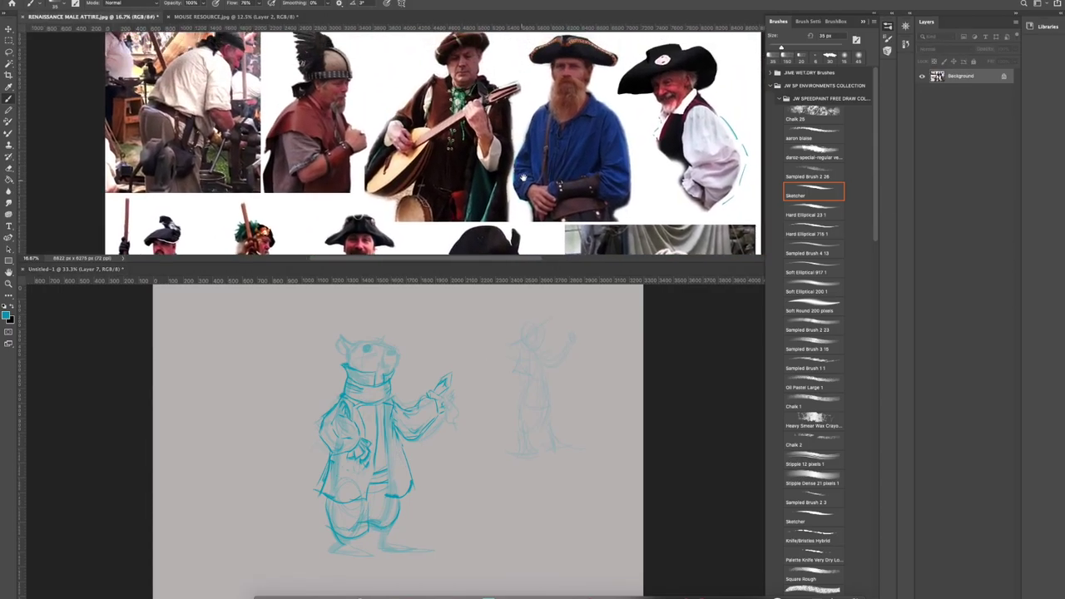
drag(511, 181, 510, 181)
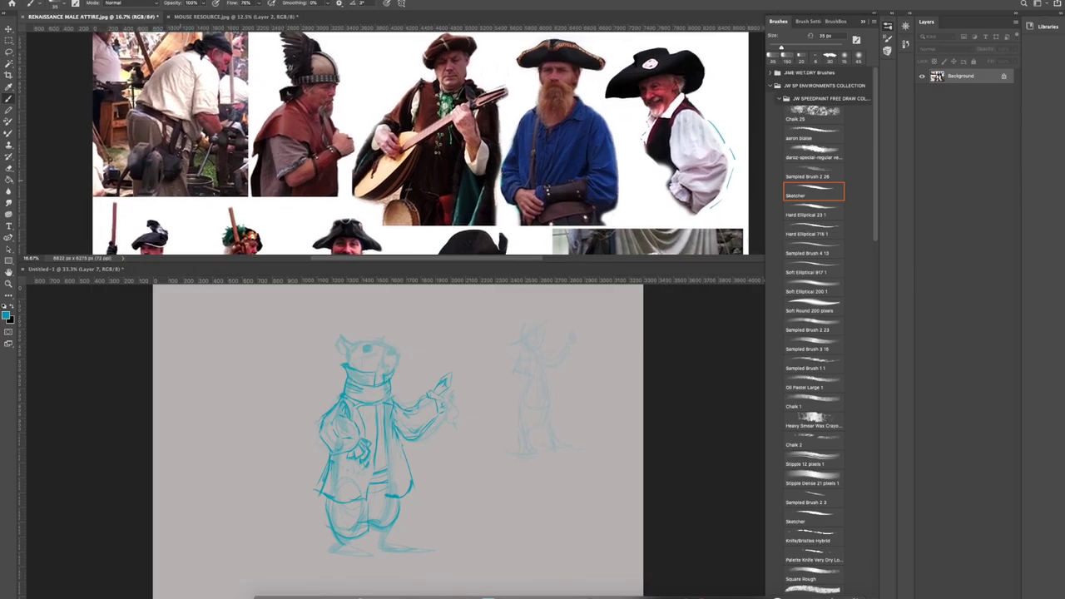
scroll(416, 142, down, 10)
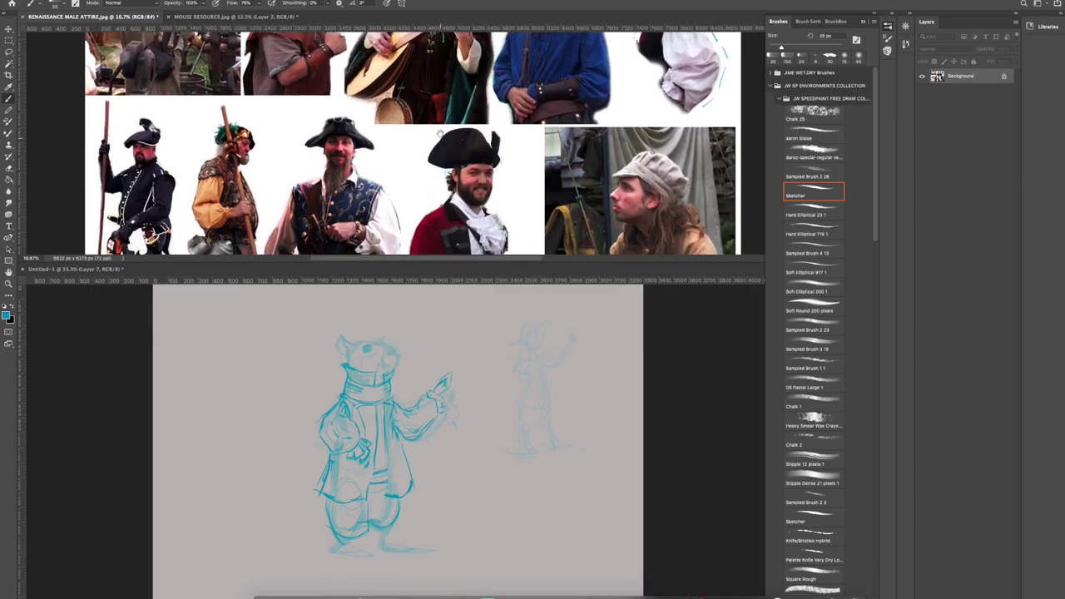
drag(455, 164, 452, 159)
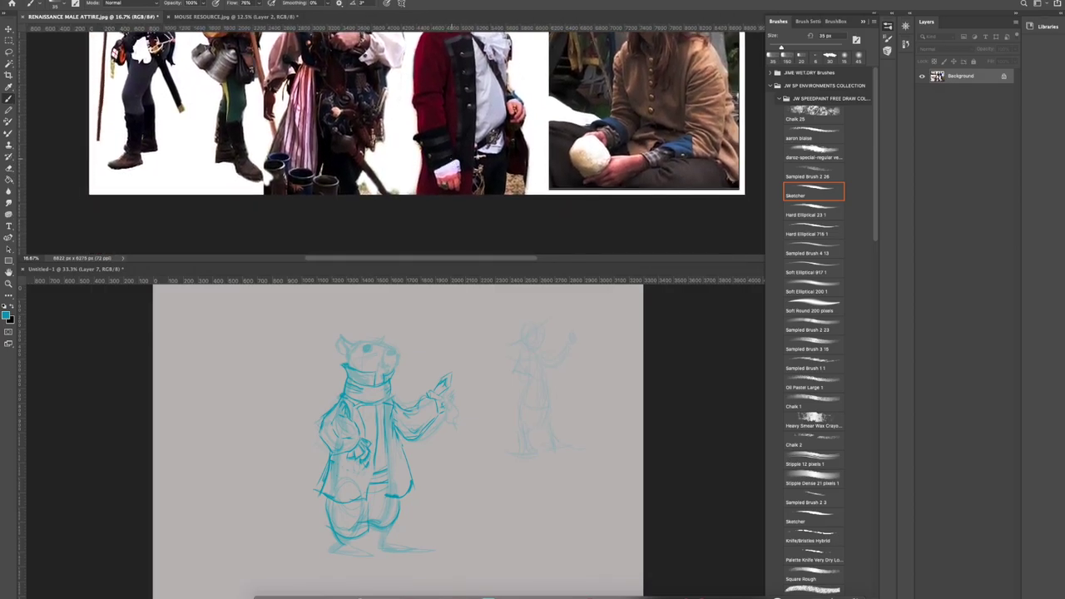
click(368, 535)
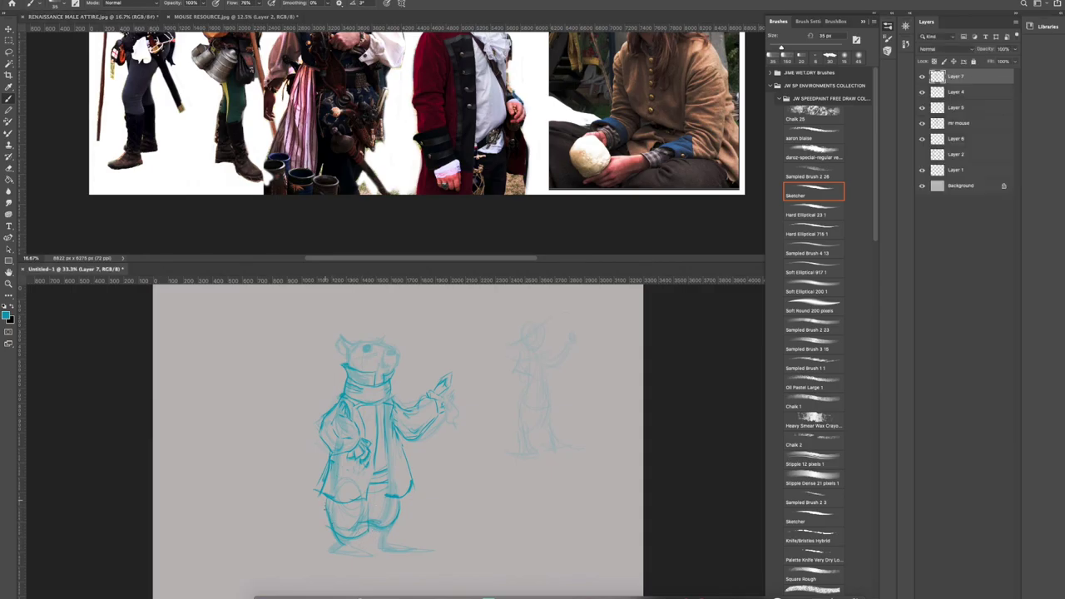
drag(335, 533, 402, 518)
mouse_move(297, 516)
mouse_down()
mouse_move(318, 515)
mouse_move(311, 523)
mouse_up()
Sketch a simplified proportion diagram of a circle, tapered block and low rectangles beside the mouse.
mouse_move(218, 510)
mouse_down()
mouse_move(265, 531)
mouse_move(266, 499)
mouse_move(216, 504)
mouse_up()
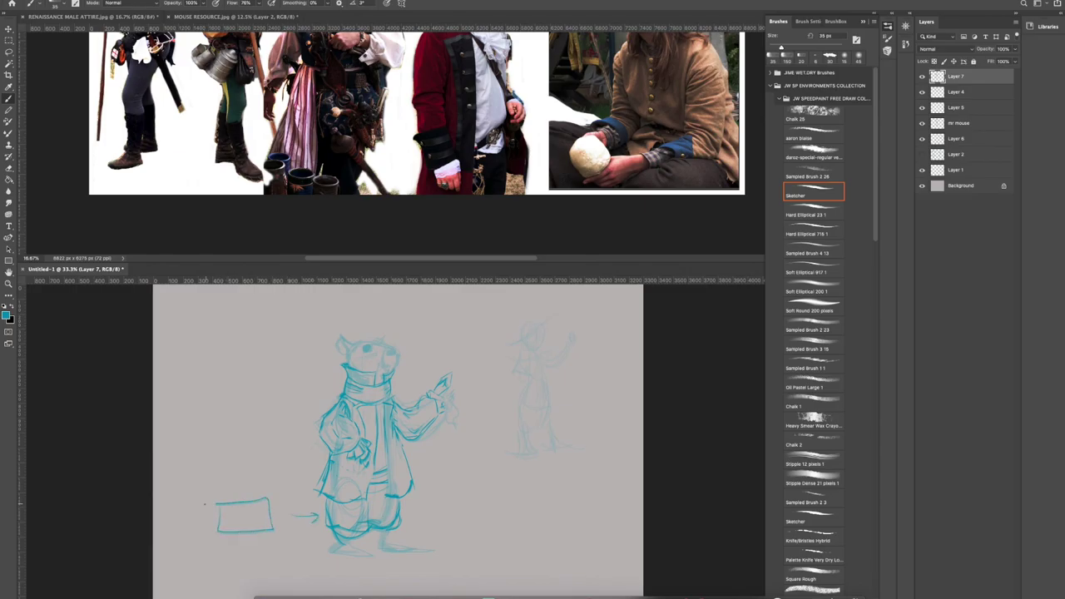
mouse_move(219, 493)
mouse_down()
mouse_move(262, 489)
mouse_move(257, 435)
mouse_move(221, 438)
mouse_move(226, 412)
mouse_move(253, 388)
mouse_move(220, 381)
mouse_up()
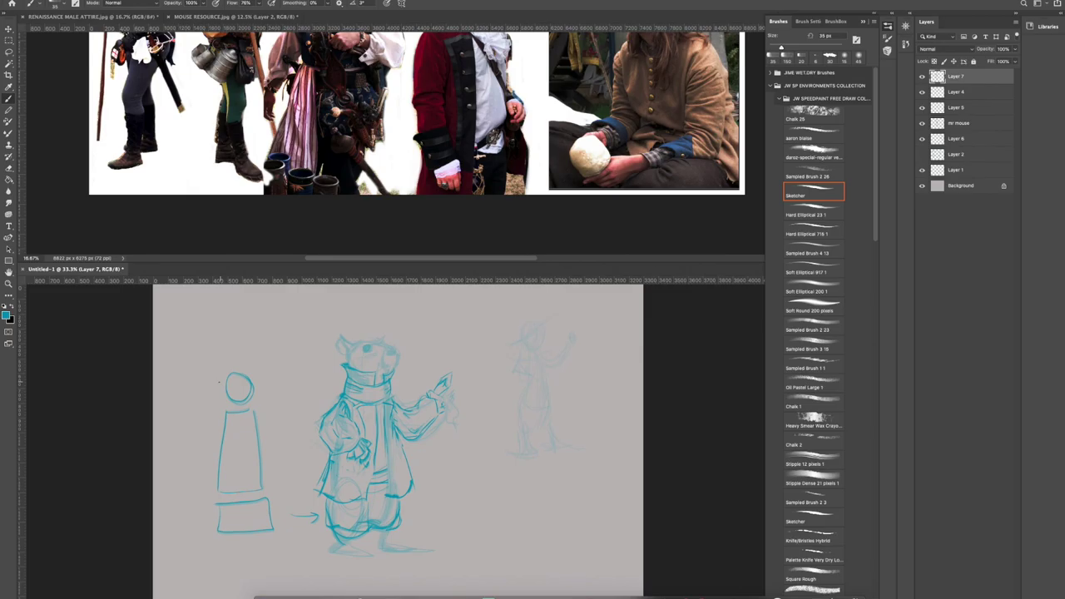
drag(217, 550, 284, 554)
Undo the proportion diagram beside the mouse, keeping the arrow.
key(ctrl+z)
key(ctrl+z)
key(ctrl+z)
key(ctrl+z)
key(ctrl+z)
key(ctrl+z)
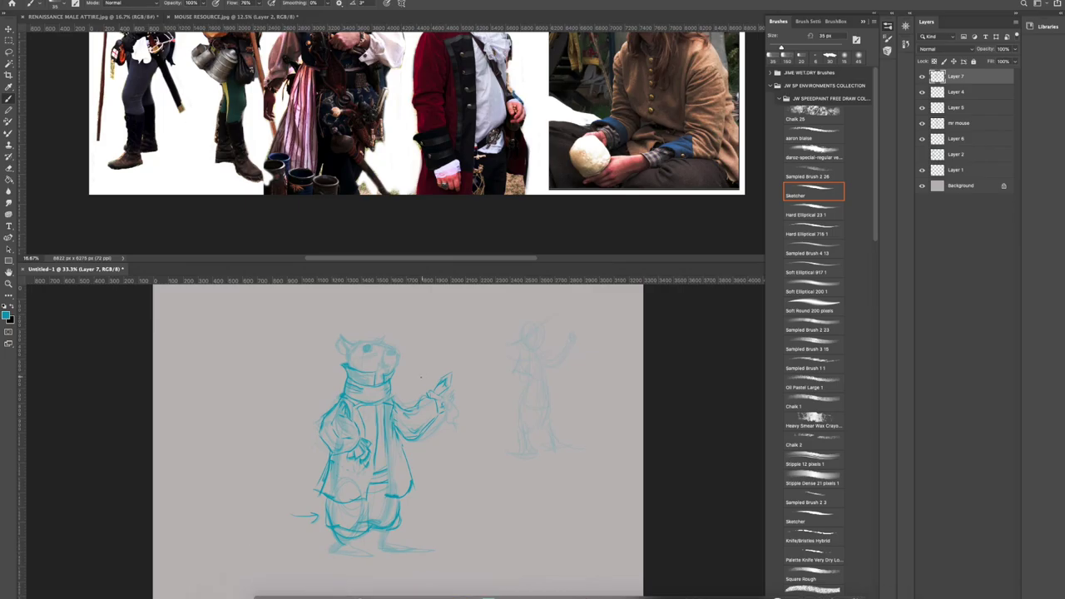
Draw cuffed boots with long pointed toes over both feet below the breeches.
key(ctrl+plus)
scroll(423, 381, down, 5)
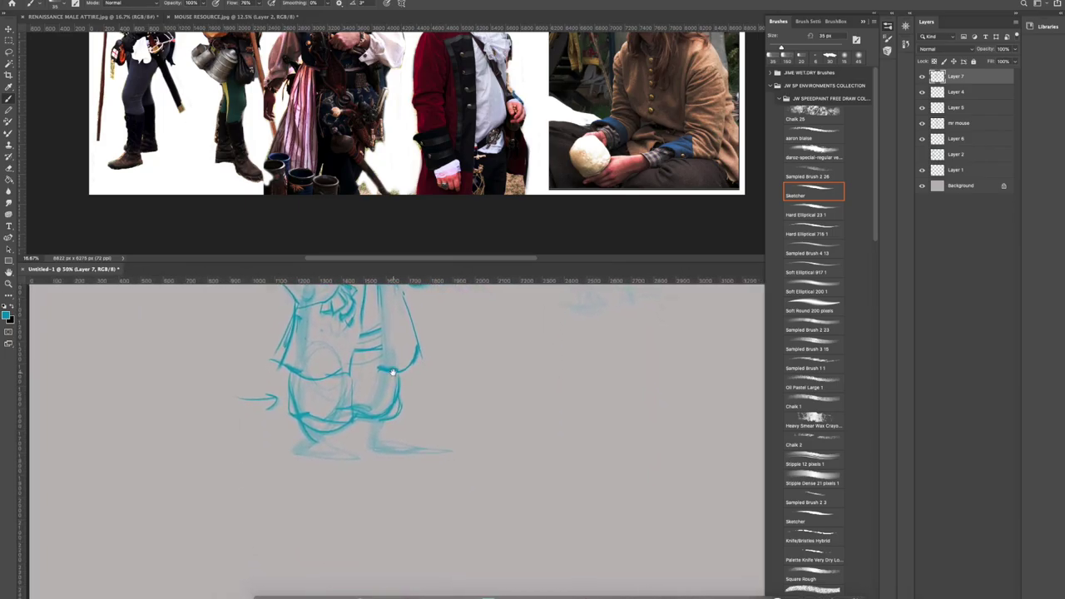
mouse_move(292, 421)
mouse_down()
mouse_move(342, 429)
mouse_move(313, 454)
mouse_move(294, 438)
mouse_move(293, 458)
mouse_move(334, 450)
mouse_move(286, 458)
mouse_move(320, 473)
mouse_move(281, 468)
mouse_move(345, 466)
mouse_move(344, 456)
mouse_move(336, 473)
mouse_move(294, 471)
mouse_move(348, 476)
mouse_up()
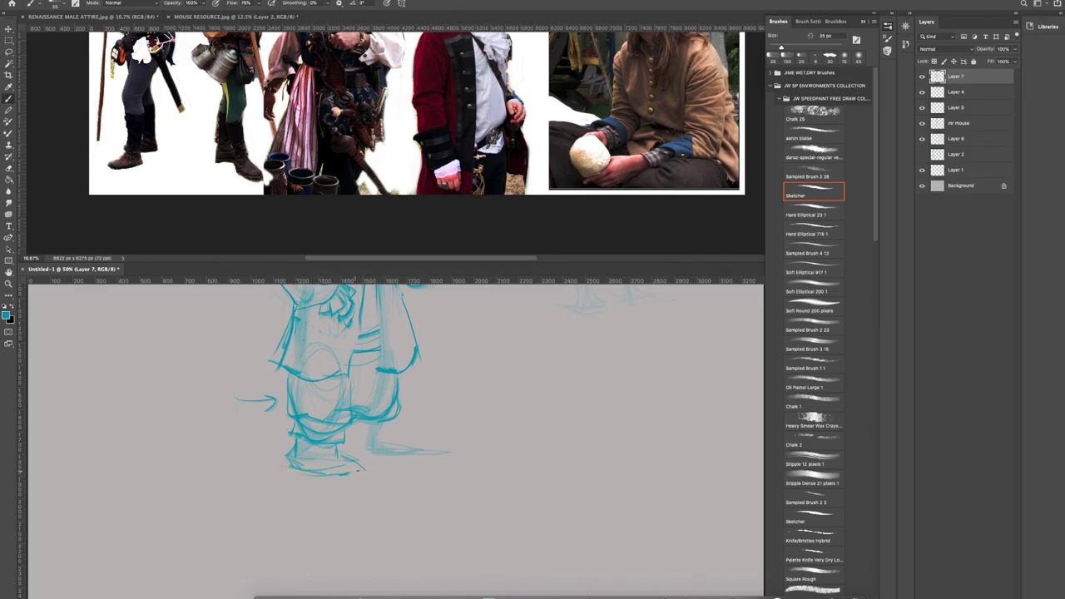
mouse_move(357, 426)
mouse_down()
mouse_move(393, 422)
mouse_move(390, 441)
mouse_move(349, 445)
mouse_move(367, 454)
mouse_move(384, 438)
mouse_move(355, 433)
mouse_move(396, 424)
mouse_move(355, 450)
mouse_move(368, 466)
mouse_move(401, 447)
mouse_move(445, 459)
mouse_move(377, 466)
mouse_move(450, 456)
mouse_up()
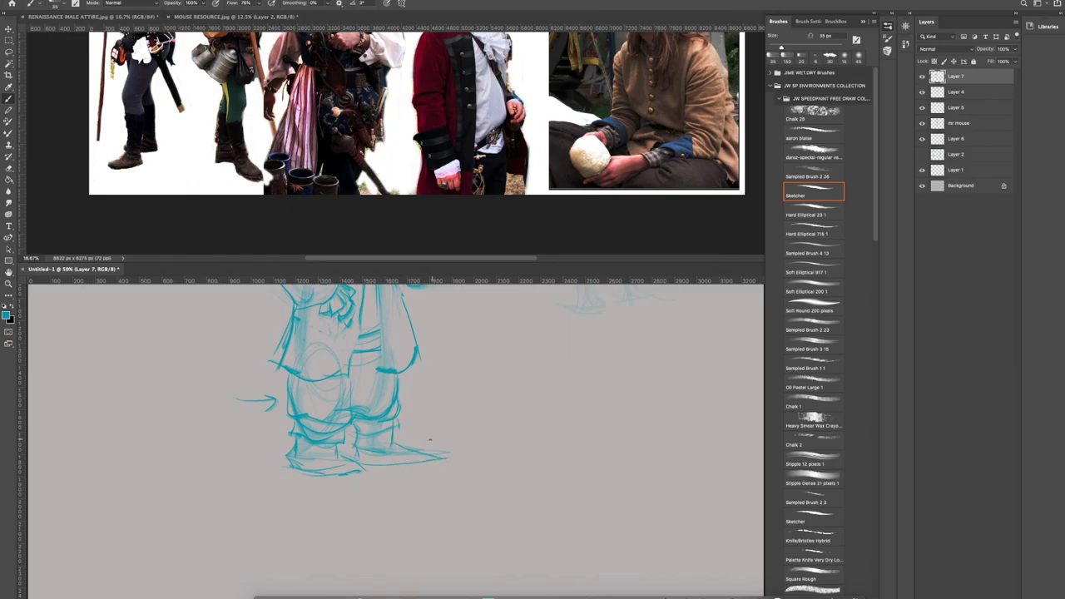
key(super+minus)
key(super+minus)
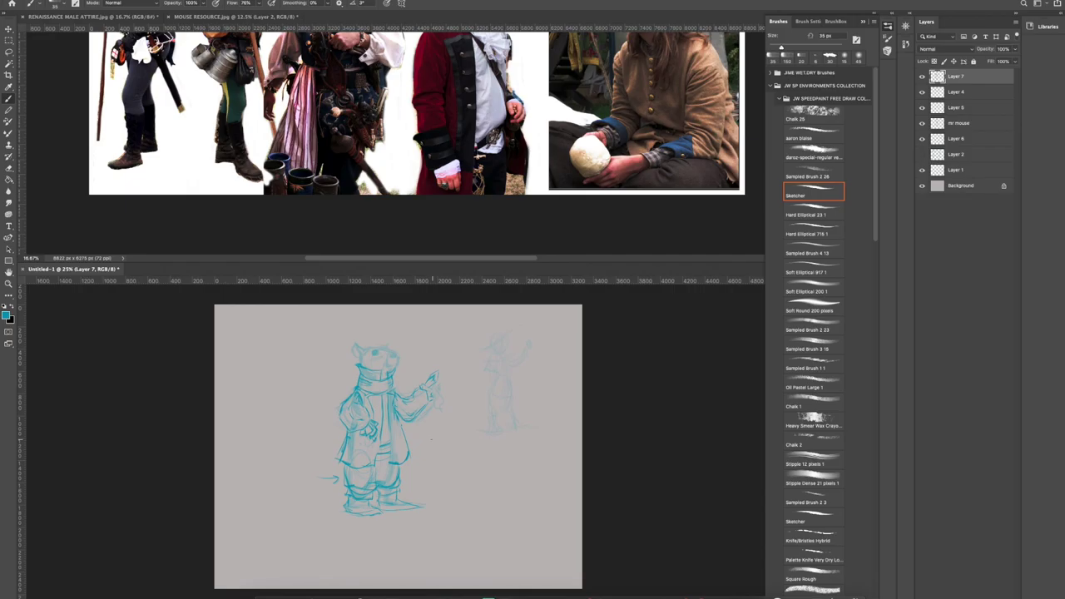
key(super+plus)
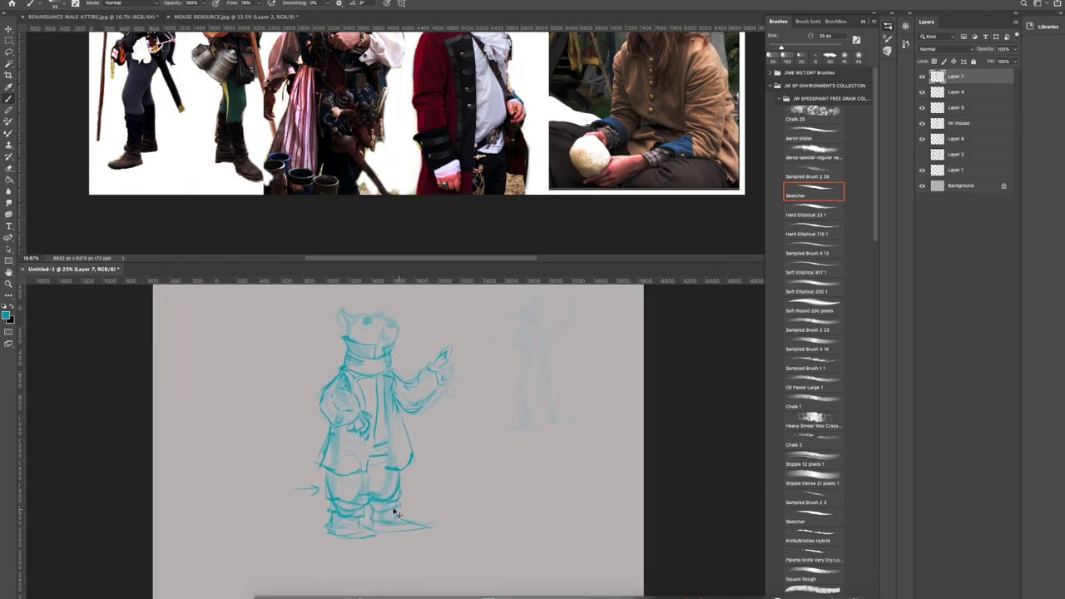
Rework the boots below the breeches with cuffs, heels and broad rounded toes.
drag(396, 522, 369, 429)
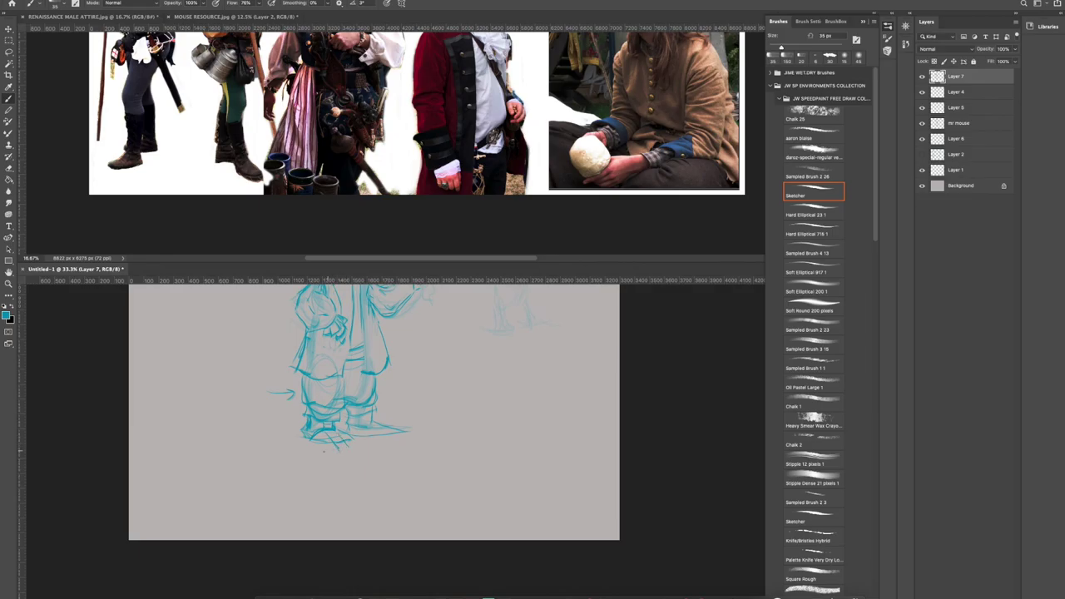
drag(314, 443, 344, 456)
mouse_move(348, 415)
mouse_down()
mouse_move(346, 430)
mouse_move(391, 434)
mouse_up()
mouse_move(334, 454)
mouse_down()
mouse_move(347, 449)
mouse_move(337, 453)
mouse_up()
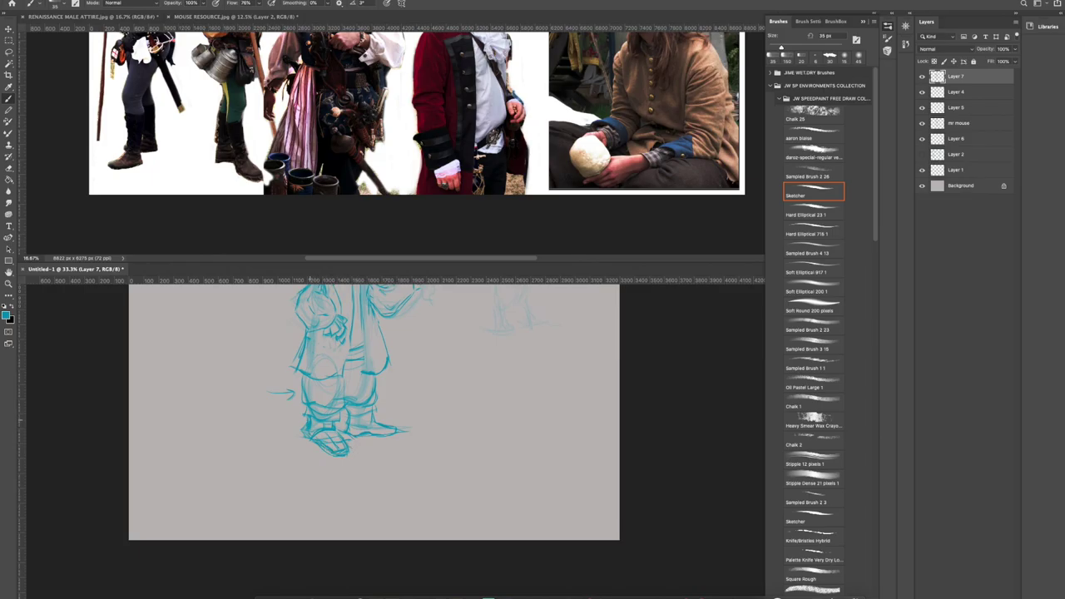
mouse_move(318, 416)
mouse_down()
mouse_move(336, 417)
mouse_move(342, 404)
mouse_move(363, 417)
mouse_up()
click(8, 167)
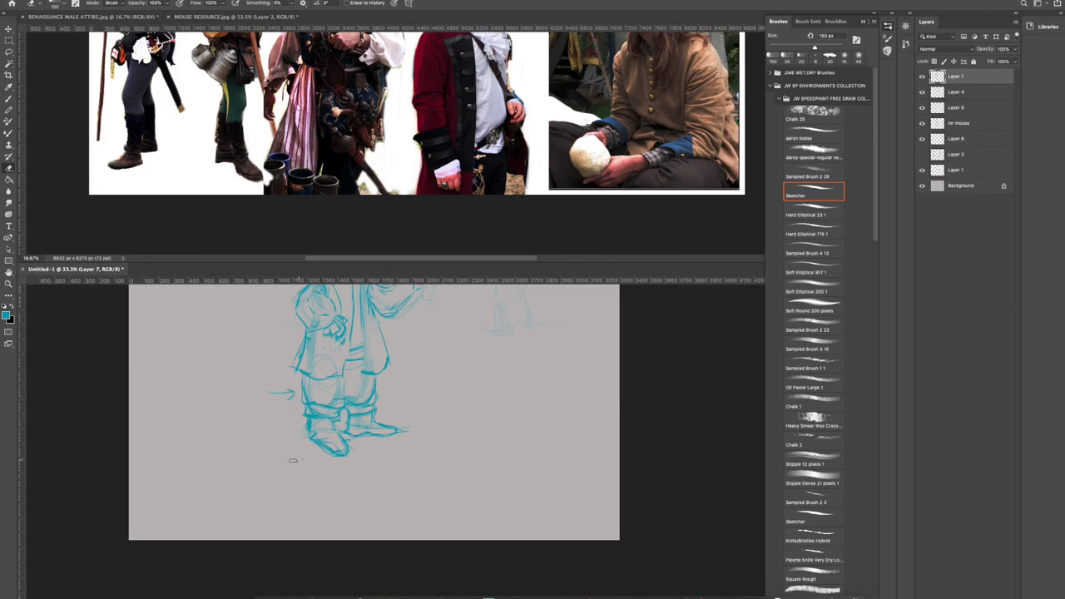
key(b)
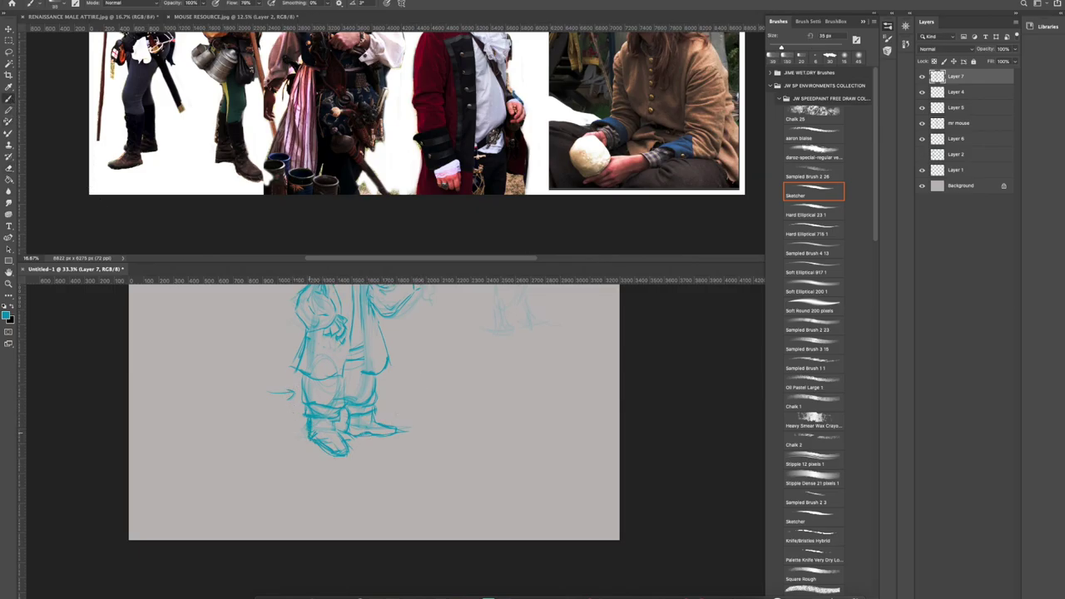
drag(306, 444, 324, 452)
key(super+minus)
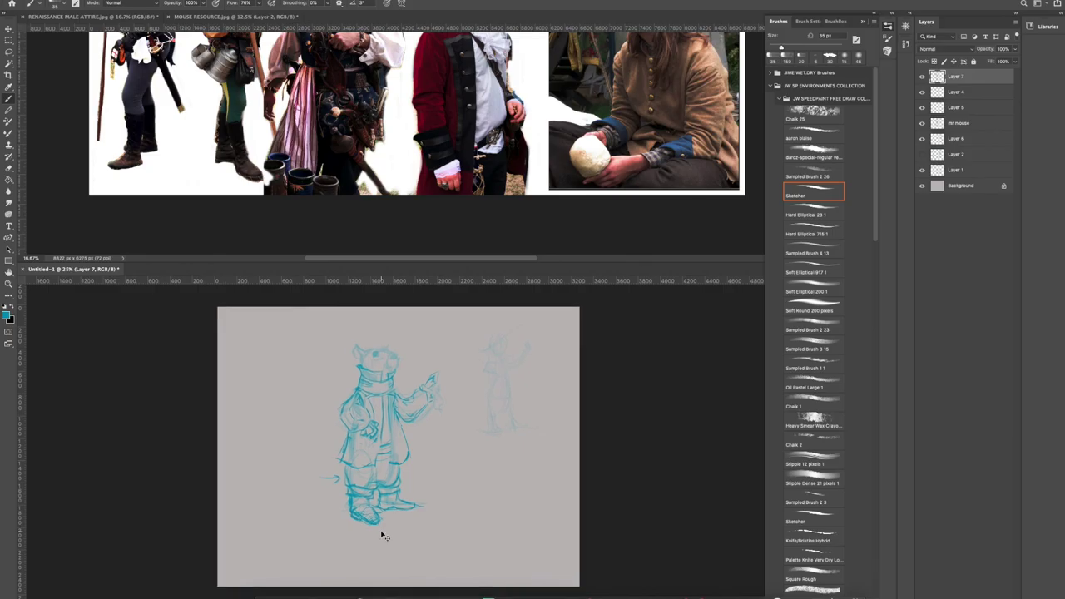
Erase the detailed boots back to faint guide lines beneath the breeches.
key(ctrl+minus)
key(ctrl+plus)
key(ctrl+plus)
drag(414, 528, 361, 463)
click(10, 169)
mouse_move(313, 468)
mouse_down()
mouse_move(320, 486)
mouse_move(299, 466)
mouse_move(296, 491)
mouse_move(279, 472)
mouse_move(375, 461)
mouse_move(346, 452)
mouse_move(306, 456)
mouse_move(422, 463)
mouse_up()
key(b)
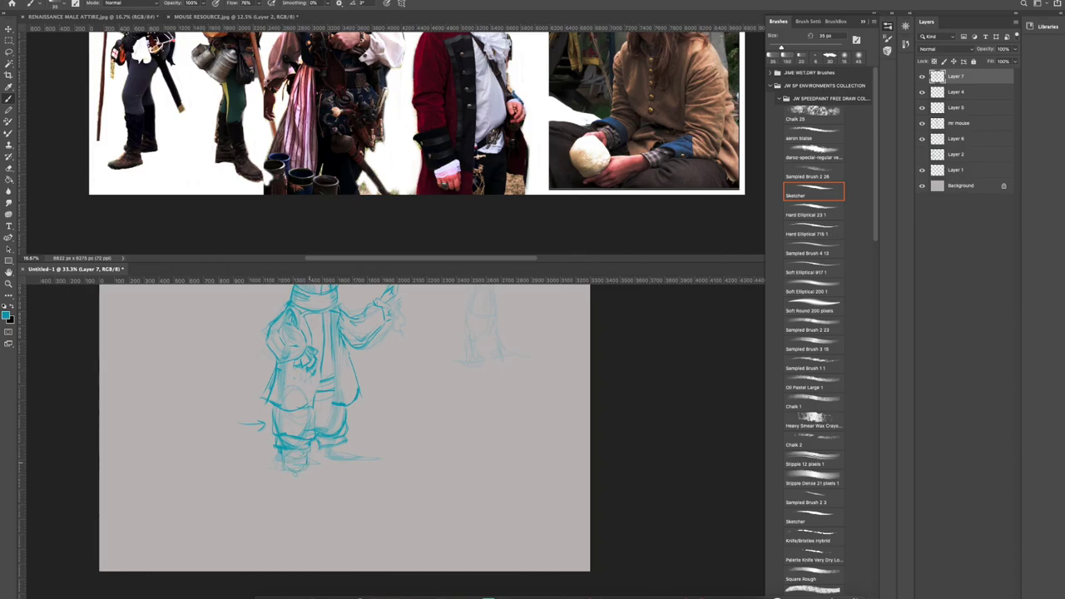
Redraw both boots with slim ankles and turned-out rounded toes, cleaning up the far toe.
drag(309, 463, 316, 470)
drag(336, 474, 358, 475)
key(e)
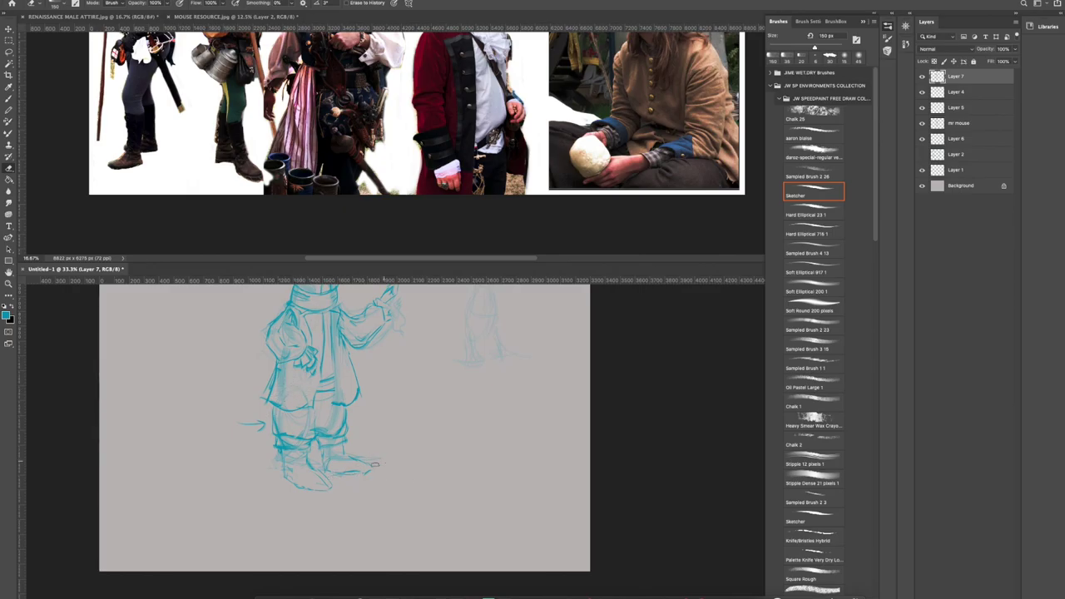
key(ctrl+minus)
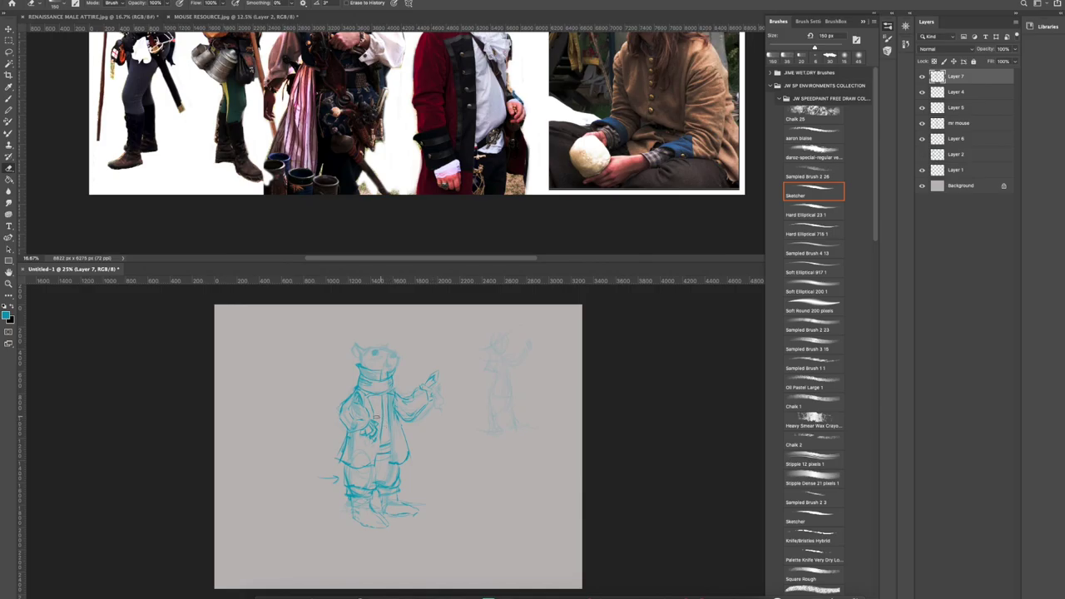
click(9, 99)
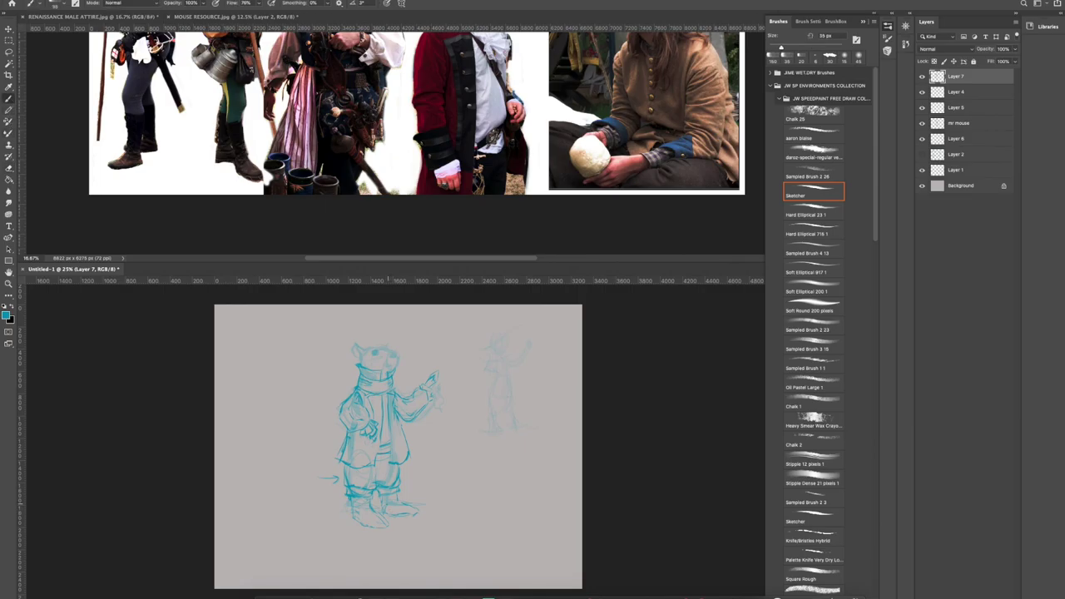
scroll(388, 504, up, 3)
drag(397, 504, 324, 372)
drag(234, 415, 237, 461)
mouse_move(270, 413)
mouse_down()
mouse_move(272, 437)
mouse_move(239, 464)
mouse_move(287, 477)
mouse_move(369, 441)
mouse_up()
drag(305, 431, 333, 426)
Consult the hats in the male attire reference and sketch a wide-brimmed hat on the mouse's head on a new layer.
scroll(394, 387, down, 2)
click(531, 85)
drag(517, 156, 502, 134)
drag(551, 86, 529, 199)
drag(550, 100, 539, 125)
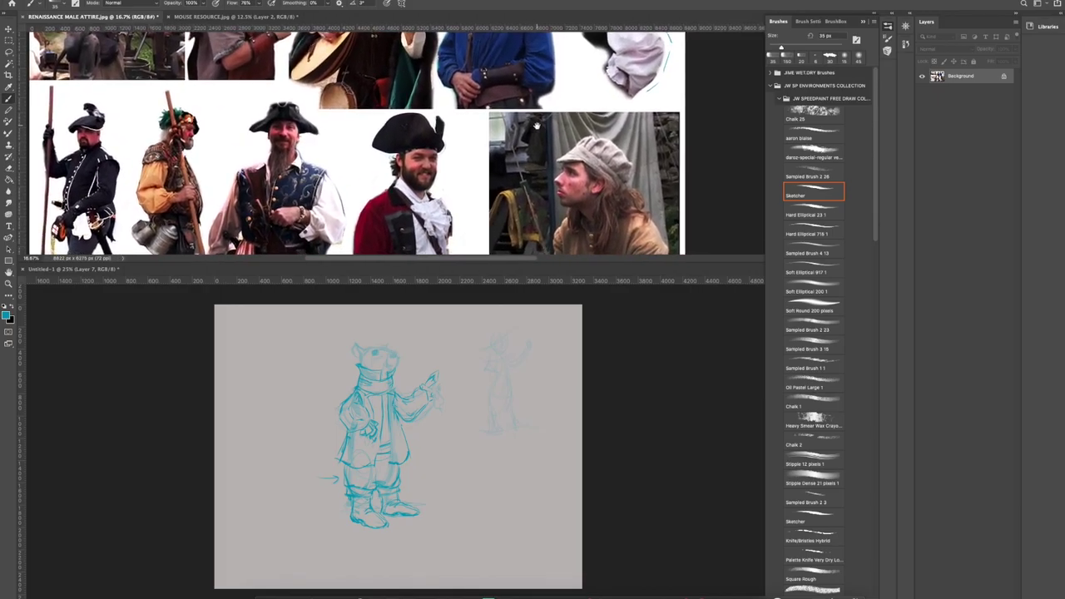
click(354, 402)
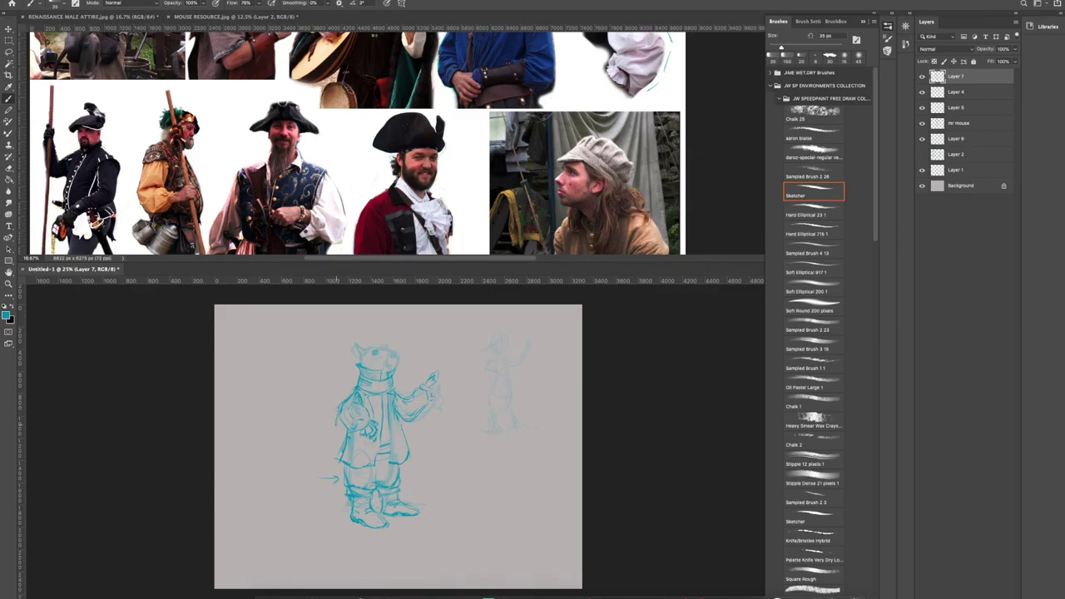
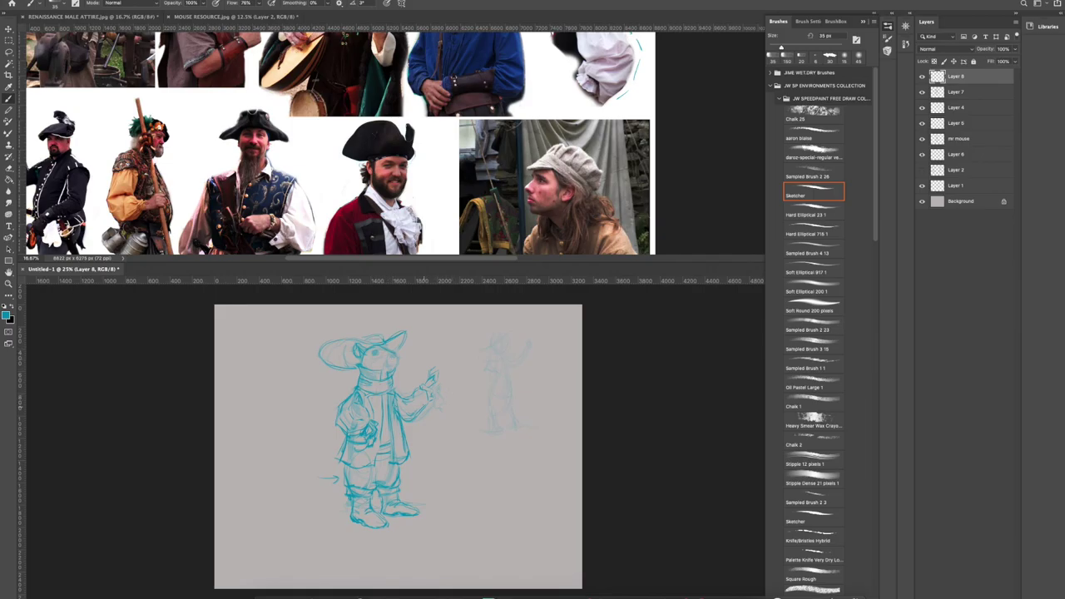
Erase the stray construction lines beneath the raised forearm on Layer 4.
key(e)
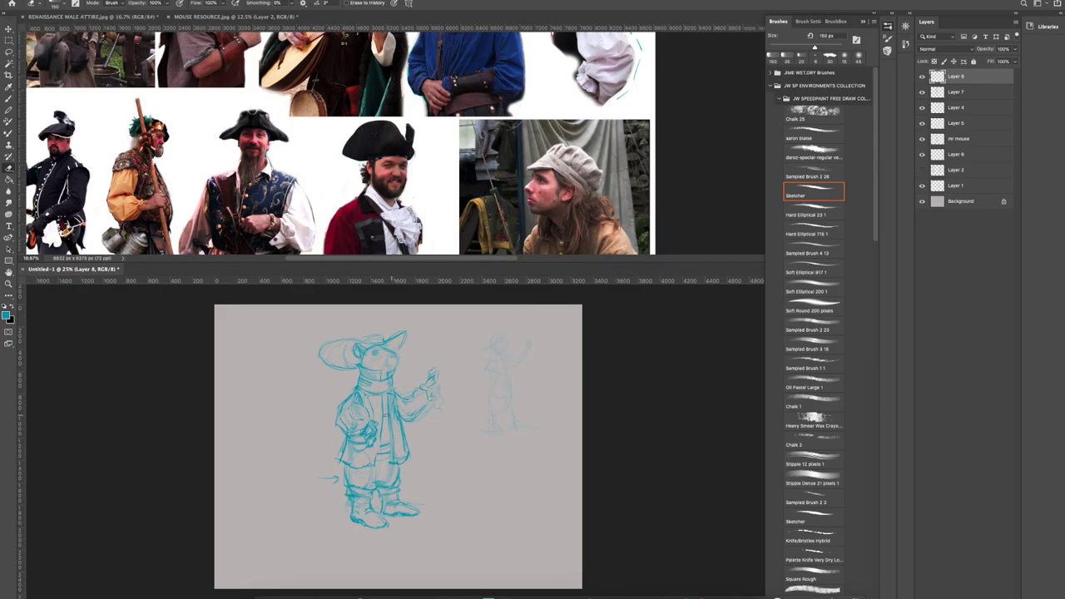
click(968, 94)
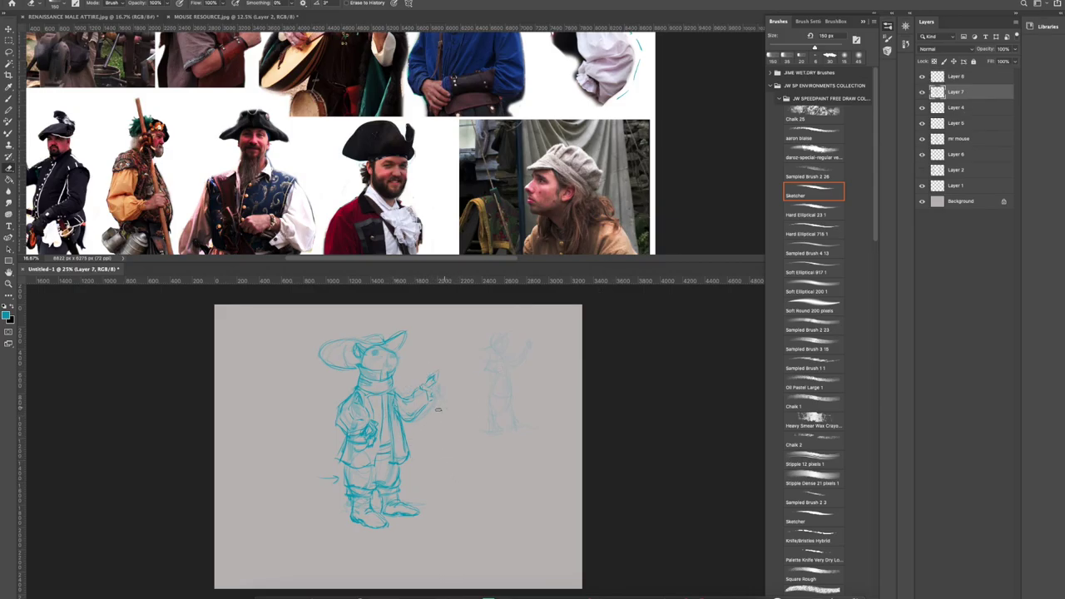
click(973, 109)
drag(432, 416, 418, 417)
Merge Layer 8 down through the mr mouse layer into a single sketch layer.
click(968, 80)
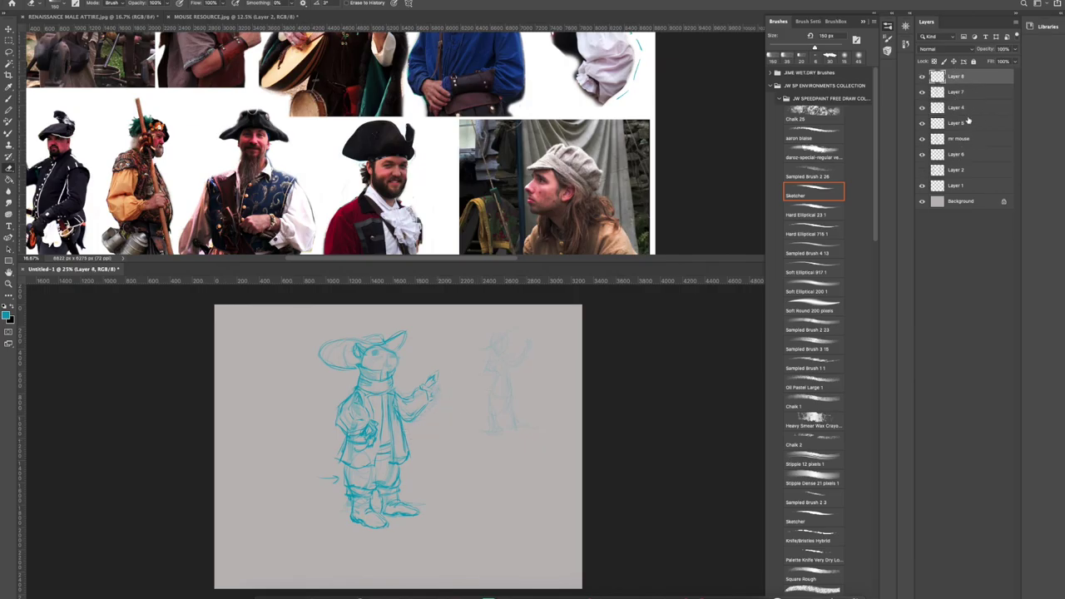
click(963, 157)
click(964, 123)
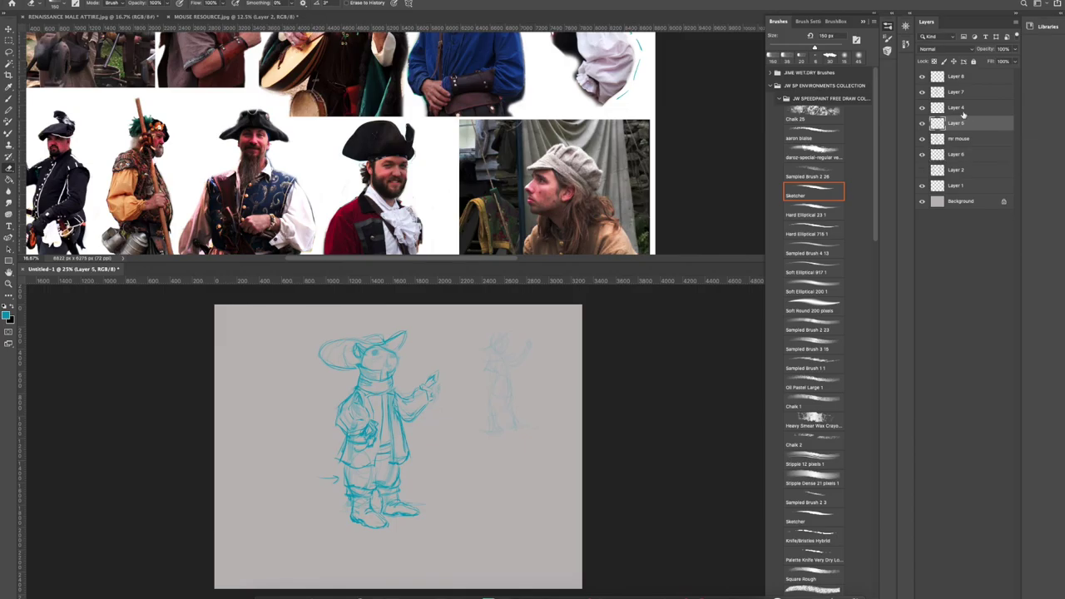
shift+click(971, 78)
shift+click(970, 141)
shift+click(970, 154)
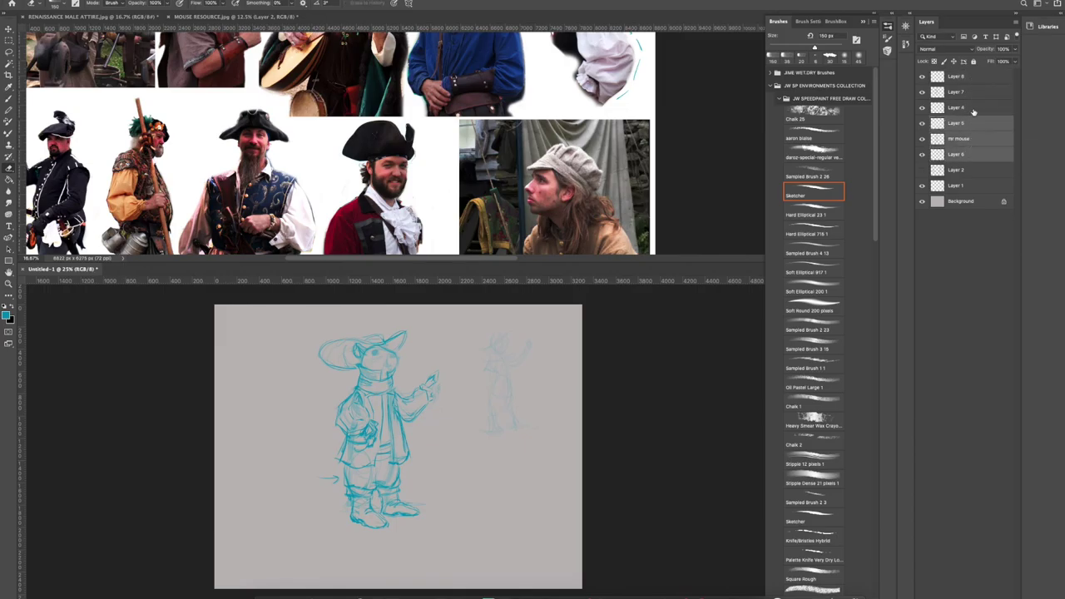
click(975, 76)
shift+click(974, 139)
right_click(976, 140)
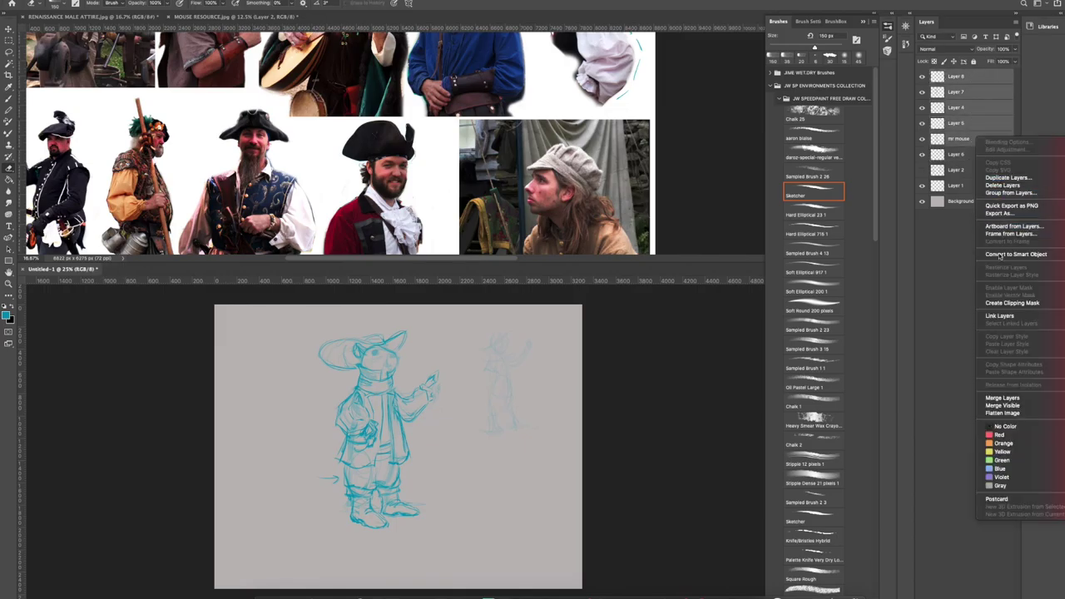
click(1004, 397)
click(922, 76)
click(921, 76)
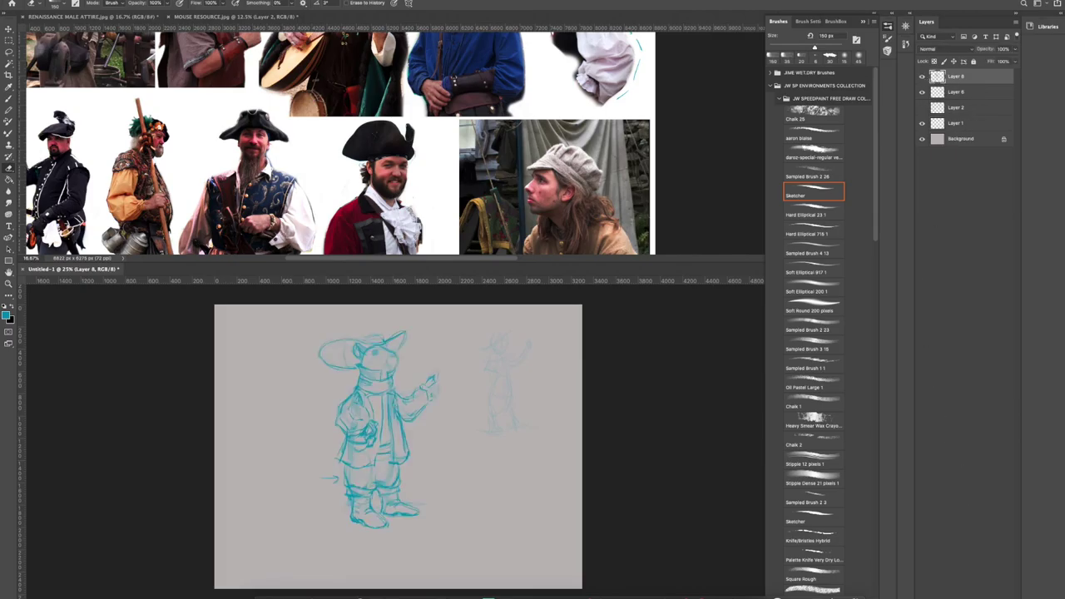
Over the faded sketch, ink the ear, forehead, nose and front hat brim in black on a new layer with a 10 px brush.
click(991, 594)
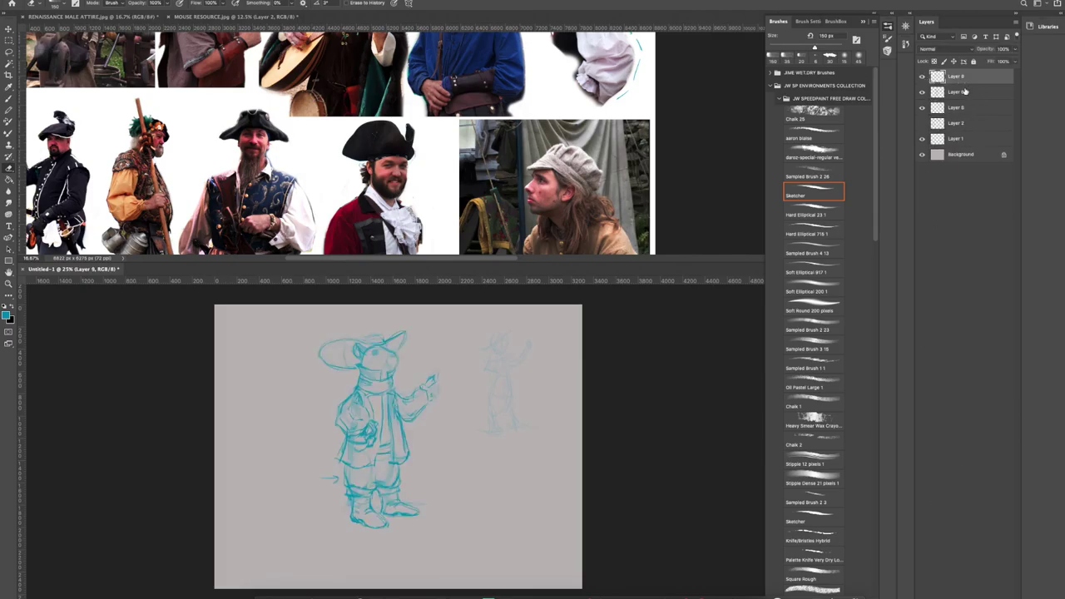
click(14, 309)
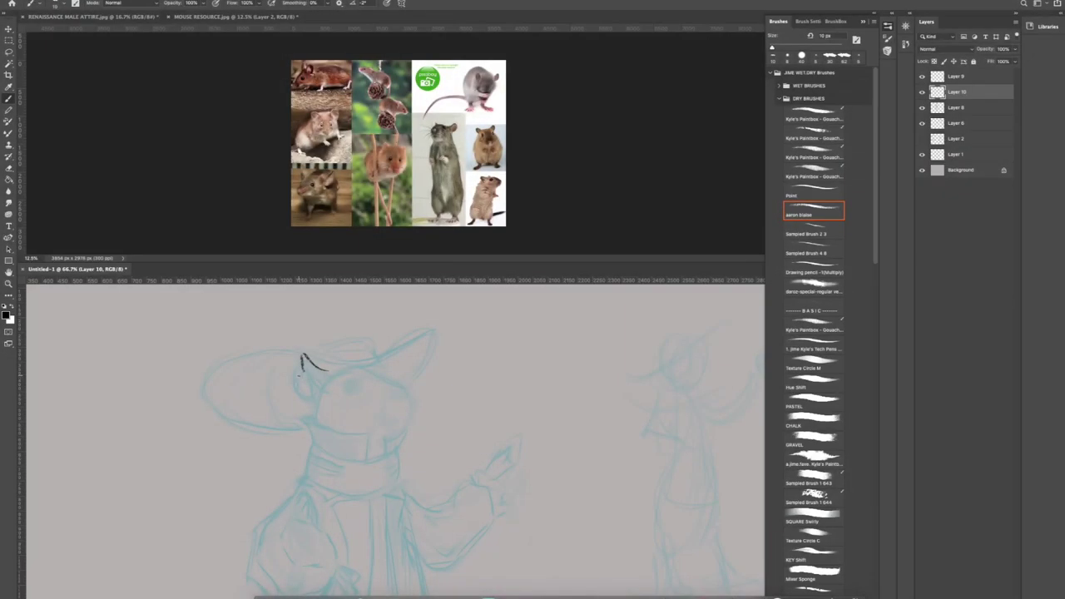
mouse_move(300, 356)
mouse_down()
mouse_move(316, 391)
mouse_move(349, 361)
mouse_up()
mouse_move(298, 360)
mouse_down()
mouse_move(307, 405)
mouse_move(318, 397)
mouse_up()
drag(351, 364, 379, 366)
drag(385, 371, 405, 387)
drag(413, 392, 412, 414)
drag(378, 365, 432, 333)
drag(298, 426, 287, 363)
key(super+z)
Ink the mouse's eye with a small white highlight, plus the brow, muzzle, cheek and jaw.
drag(351, 380, 356, 389)
mouse_move(347, 393)
mouse_down()
mouse_move(359, 393)
mouse_move(338, 381)
mouse_up()
drag(386, 372, 409, 413)
mouse_move(350, 382)
mouse_down()
mouse_move(363, 390)
mouse_move(316, 411)
mouse_move(371, 434)
mouse_up()
key(x)
click(350, 384)
key(x)
mouse_move(371, 433)
mouse_down()
mouse_move(370, 458)
mouse_move(411, 424)
mouse_up()
drag(412, 425, 389, 453)
drag(306, 425, 311, 441)
drag(351, 368, 357, 371)
Ink the hat's upturned front brim, crown and wide oval back brim.
drag(432, 335, 412, 378)
drag(361, 361, 423, 330)
drag(286, 359, 341, 346)
drag(269, 350, 299, 423)
drag(310, 343, 378, 335)
Ink the wrapped collar around the neck and the upper edges of the coat.
drag(379, 441, 376, 459)
mouse_move(309, 444)
mouse_down()
mouse_move(344, 464)
mouse_move(296, 486)
mouse_up()
mouse_move(296, 488)
mouse_down()
mouse_move(403, 467)
mouse_move(379, 473)
mouse_up()
mouse_move(351, 461)
mouse_down()
mouse_move(401, 453)
mouse_move(384, 367)
mouse_up()
drag(284, 396, 306, 375)
drag(294, 386, 334, 397)
drag(391, 386, 404, 395)
drag(361, 396, 331, 449)
key(super+minus)
key(super+minus)
Ink the coat's near sleeve, front edges, vest lines and flared hem.
drag(336, 386, 345, 396)
drag(331, 450, 346, 434)
drag(341, 391, 352, 421)
drag(355, 387, 371, 441)
drag(378, 387, 390, 463)
mouse_move(353, 431)
mouse_down()
mouse_move(361, 423)
mouse_move(350, 446)
mouse_up()
mouse_move(339, 446)
mouse_down()
mouse_move(358, 452)
mouse_move(309, 473)
mouse_up()
drag(310, 472, 365, 483)
drag(391, 399, 386, 480)
Ink the raised forearm, its sleeve cuff and the open hand.
mouse_move(399, 424)
mouse_down()
mouse_move(418, 417)
mouse_move(415, 400)
mouse_up()
drag(417, 389, 431, 419)
drag(419, 371, 436, 403)
drag(428, 351, 446, 370)
drag(435, 366, 441, 356)
Ink the waist details and the outline and lower cuffs of the breeches.
drag(348, 446, 353, 458)
mouse_move(333, 462)
mouse_down()
mouse_move(356, 477)
mouse_move(382, 453)
mouse_up()
drag(368, 460, 381, 464)
drag(317, 479, 395, 501)
mouse_move(323, 507)
mouse_down()
mouse_move(328, 519)
mouse_move(362, 511)
mouse_up()
mouse_move(365, 514)
mouse_down()
mouse_move(396, 514)
mouse_move(406, 486)
mouse_up()
Ink both boots with creased ankles, heels and pointed toes below the breeches.
drag(325, 487, 327, 514)
mouse_move(353, 489)
mouse_down()
mouse_move(352, 508)
mouse_move(366, 511)
mouse_up()
drag(324, 514, 376, 529)
drag(326, 488, 355, 499)
mouse_move(366, 486)
mouse_down()
mouse_move(371, 511)
mouse_move(393, 514)
mouse_up()
drag(371, 514, 408, 500)
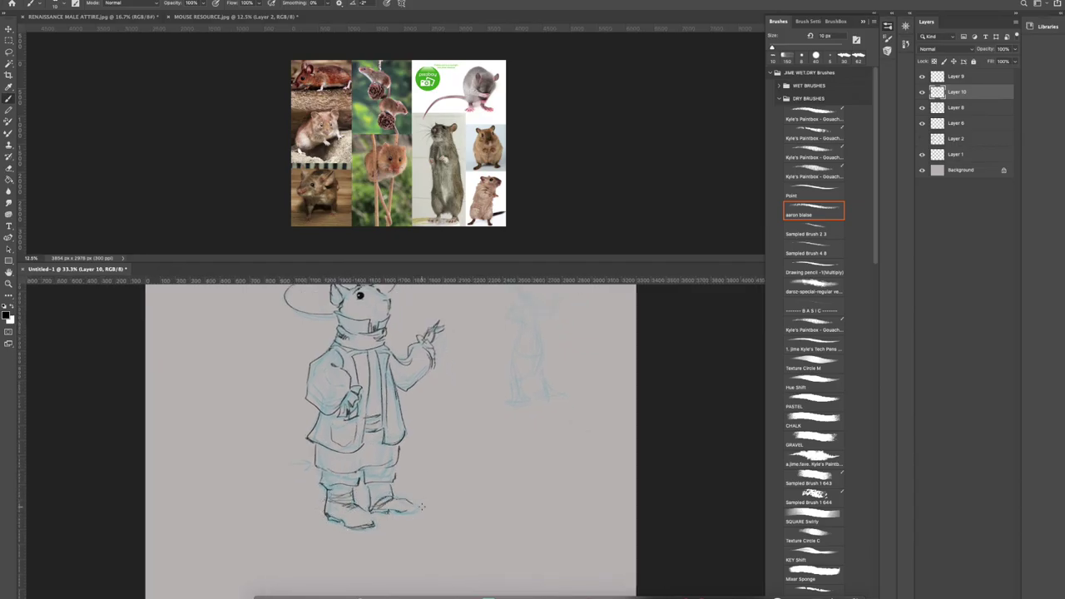
Undo the inked boots, keeping the inked breeches.
key(super+z)
key(super+z)
key(super+z)
key(super+z)
key(super+z)
key(super+z)
key(super+z)
Select the sketch layer beneath the ink and choose a bright blue drawing colour.
click(922, 105)
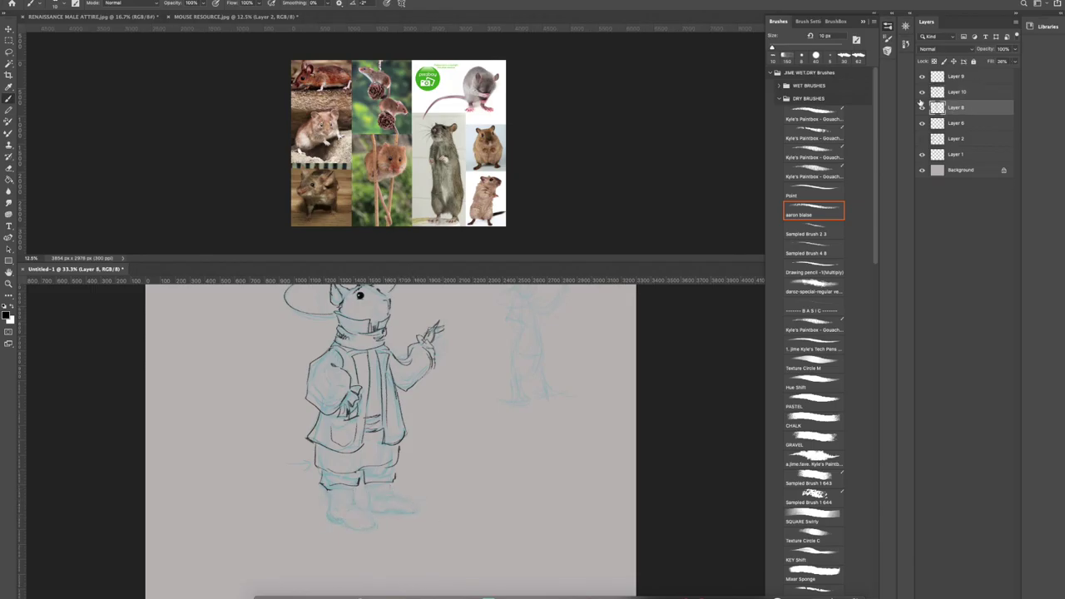
click(7, 316)
click(223, 301)
click(290, 342)
click(370, 288)
click(7, 315)
click(258, 303)
click(370, 288)
Fade out the sketched boots on the blue sketch layer with the Eraser at 62% opacity.
click(332, 506)
key(e)
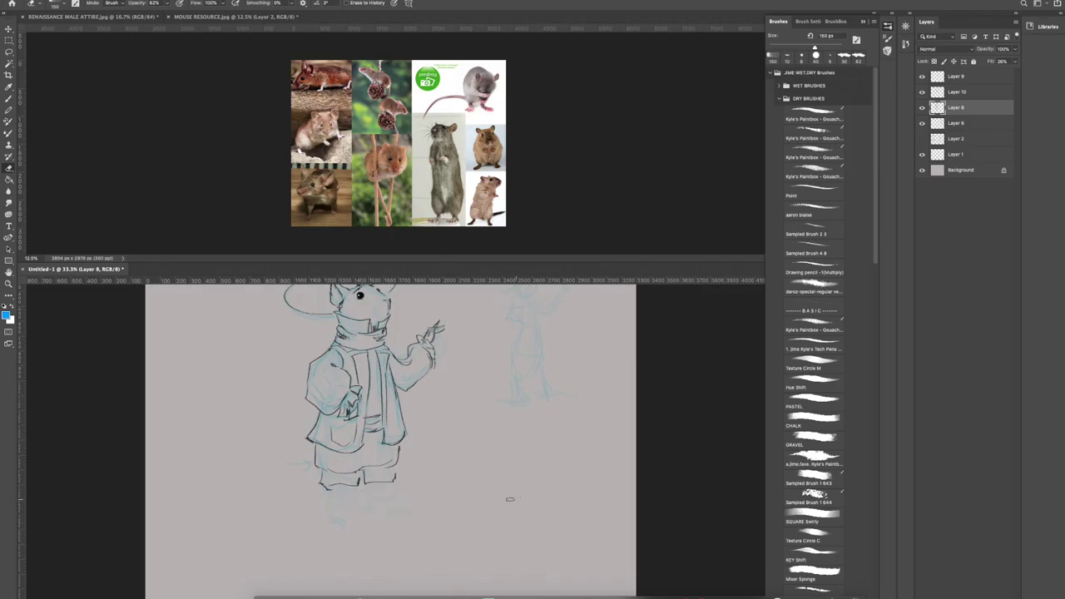
click(14, 101)
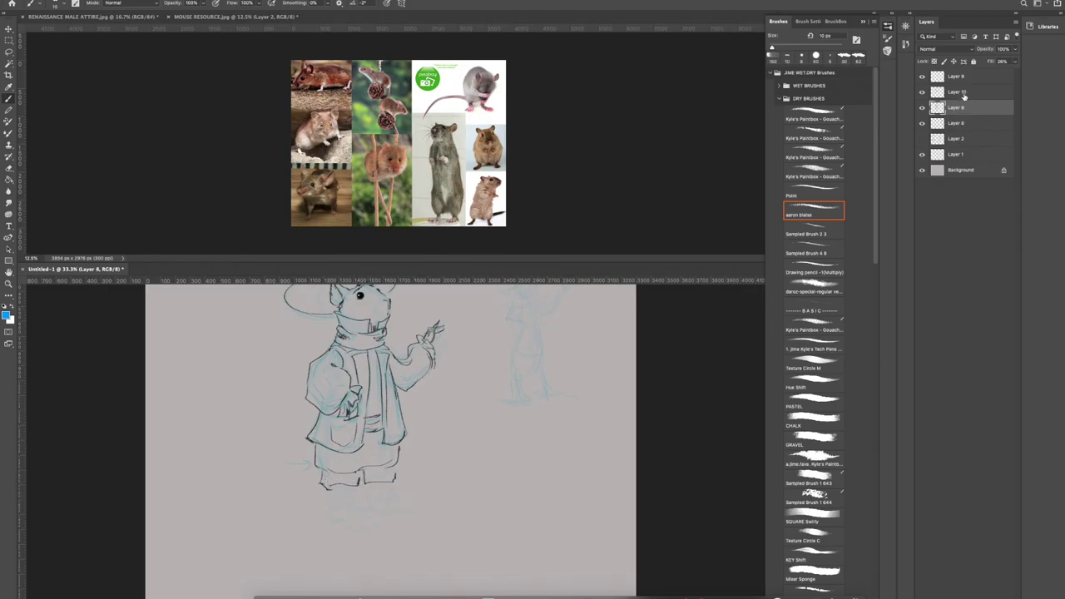
click(922, 92)
click(922, 92)
On Layer 10, erase the inked breeches and their cuffs with the Eraser at 100% opacity.
click(963, 97)
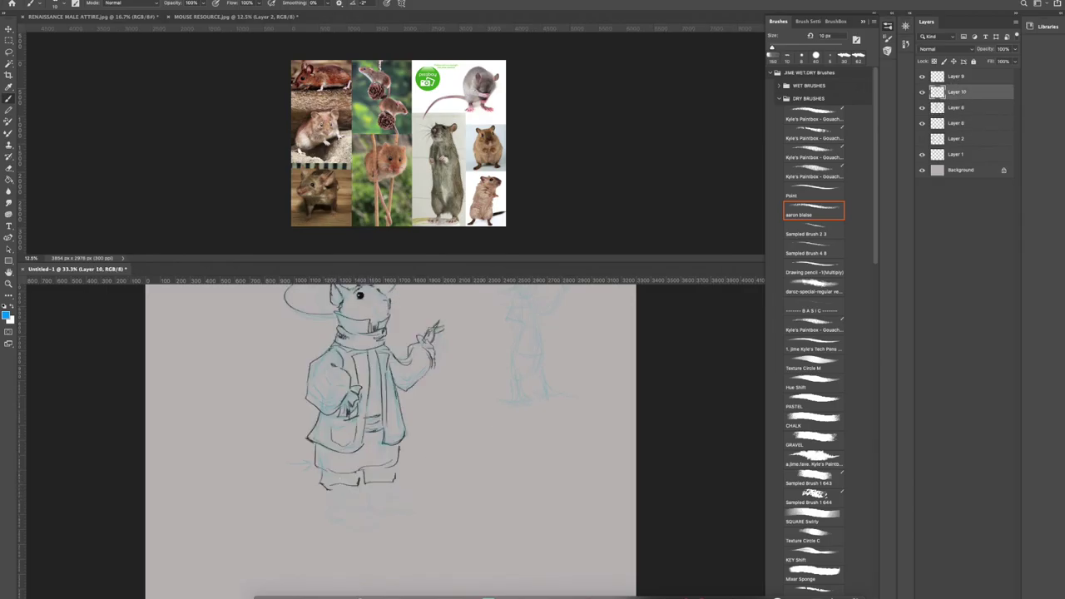
key(e)
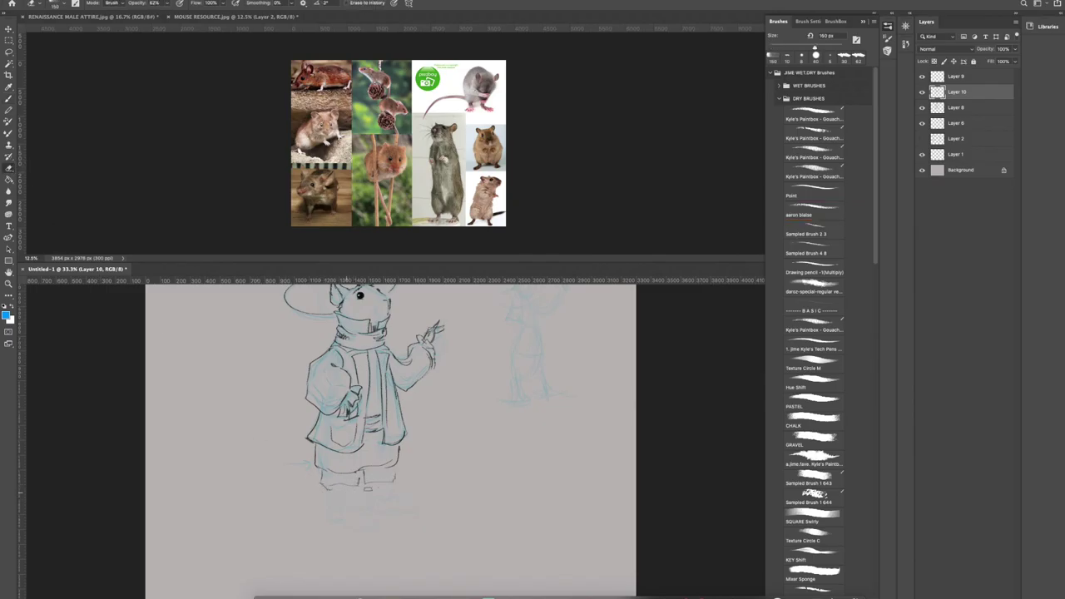
click(163, 3)
drag(165, 14, 238, 49)
mouse_move(323, 479)
mouse_down()
mouse_move(379, 477)
mouse_move(389, 465)
mouse_move(343, 464)
mouse_move(411, 450)
mouse_move(357, 516)
mouse_move(417, 441)
mouse_up()
Clear the old breeches sketch, rough in baggy gathered breeches and bare feet in blue, and ink the breeches' outline in black.
click(957, 108)
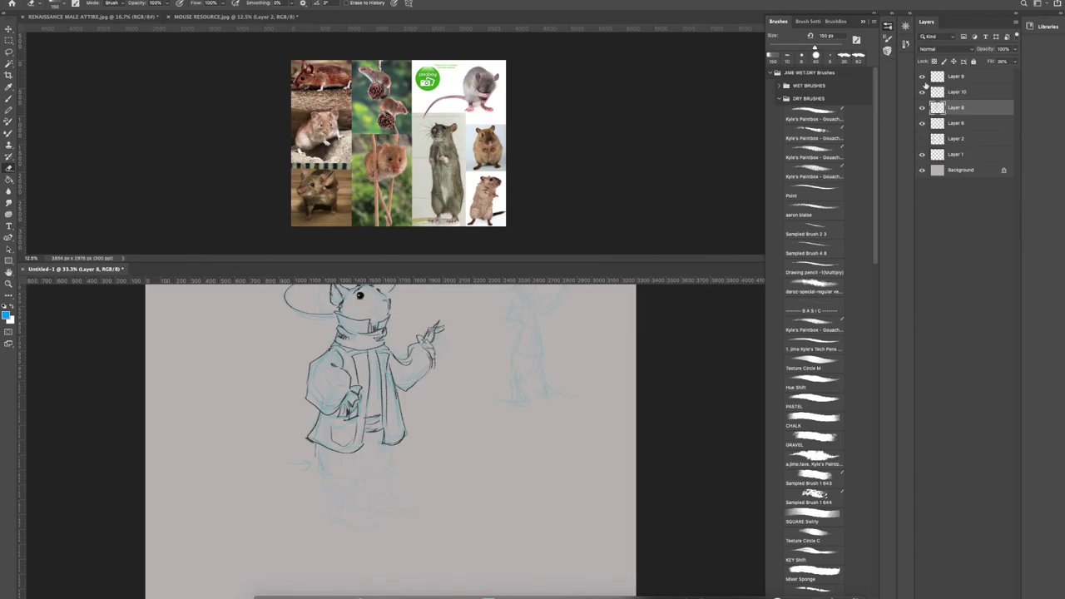
click(922, 109)
click(922, 108)
click(8, 100)
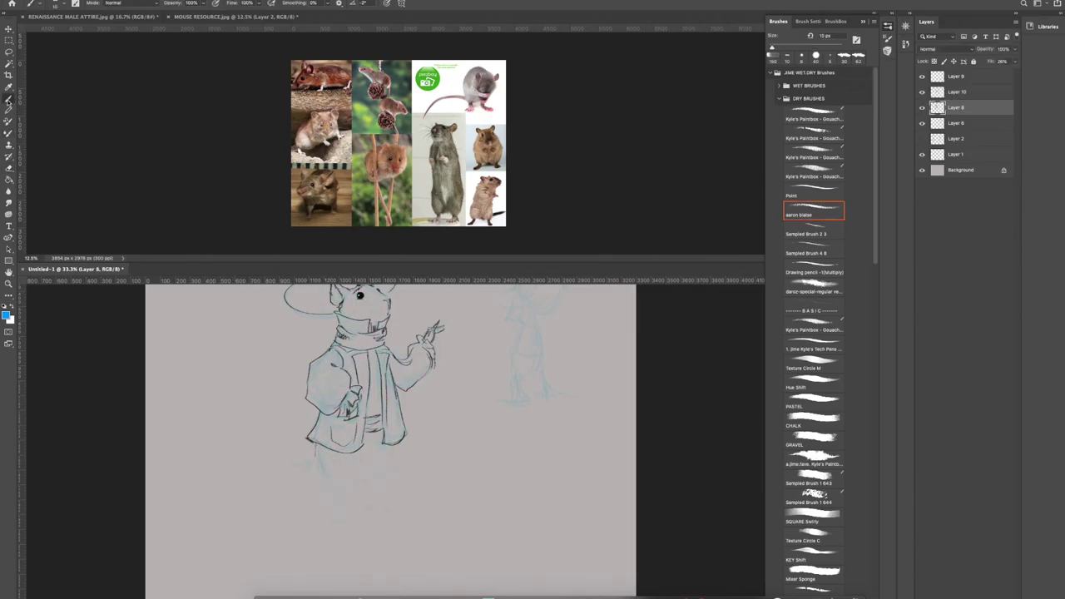
click(357, 467)
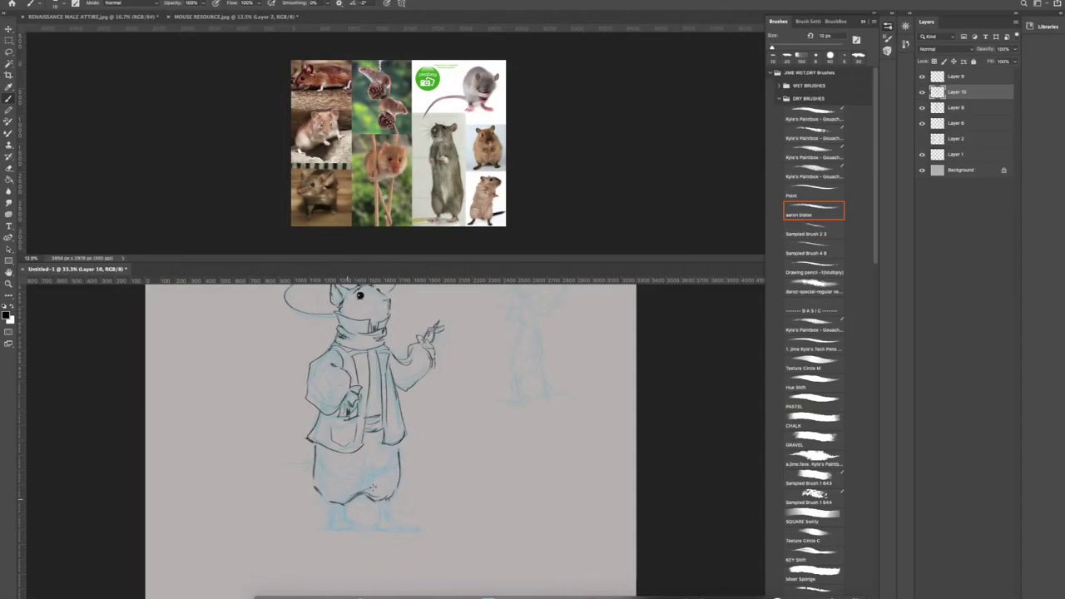
Ink the gathers between the legs, the fly and the side folds of the baggy breeches.
drag(373, 488, 383, 485)
drag(373, 433, 373, 440)
drag(321, 451, 321, 468)
mouse_move(322, 478)
mouse_down()
mouse_move(331, 521)
mouse_move(377, 529)
mouse_up()
Enlarge the brush to 30 px and ink the thin lower legs and long bare feet.
key(bracketright)
key(bracketright)
key(bracketright)
key(bracketright)
drag(385, 503, 399, 531)
mouse_move(388, 522)
mouse_down()
mouse_move(425, 531)
mouse_move(410, 532)
mouse_up()
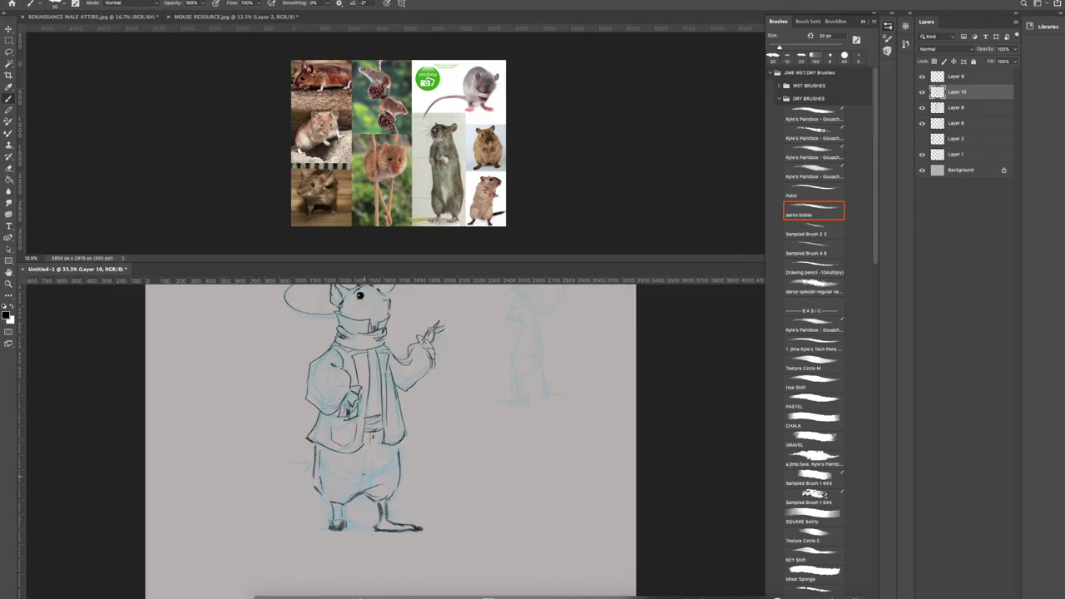
Shade the waistband, both hands and the near foot with dark strokes.
mouse_move(365, 431)
mouse_down()
mouse_move(381, 429)
mouse_move(368, 423)
mouse_move(370, 438)
mouse_move(376, 432)
mouse_move(348, 421)
mouse_up()
drag(428, 340, 442, 327)
drag(328, 526, 343, 519)
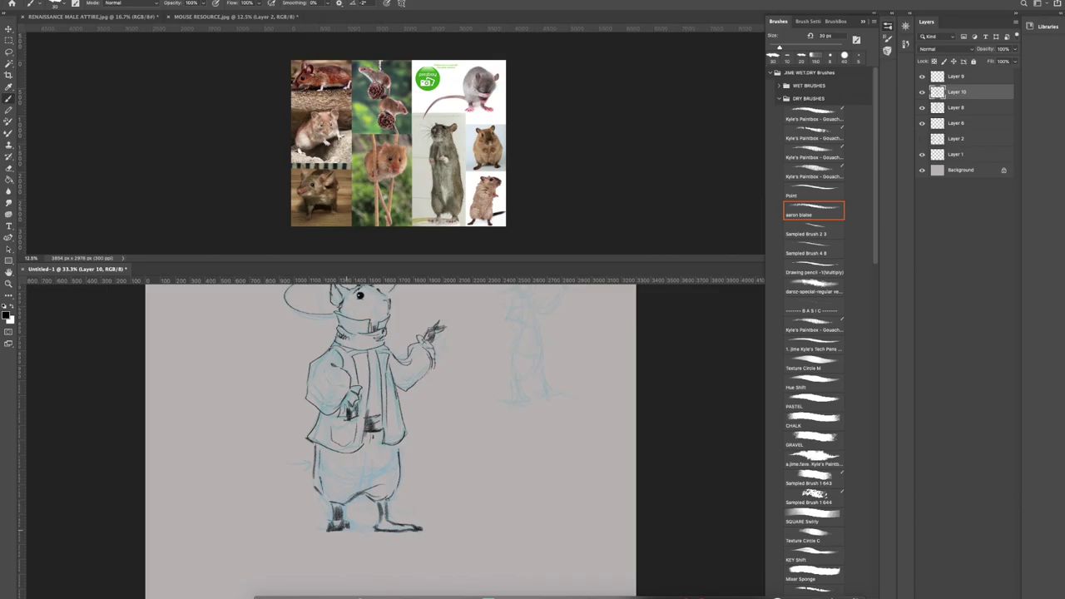
On a new layer, fill the hat's back brim, crown and front brim with black strokes using a 70 px brush.
key(ctrl+minus)
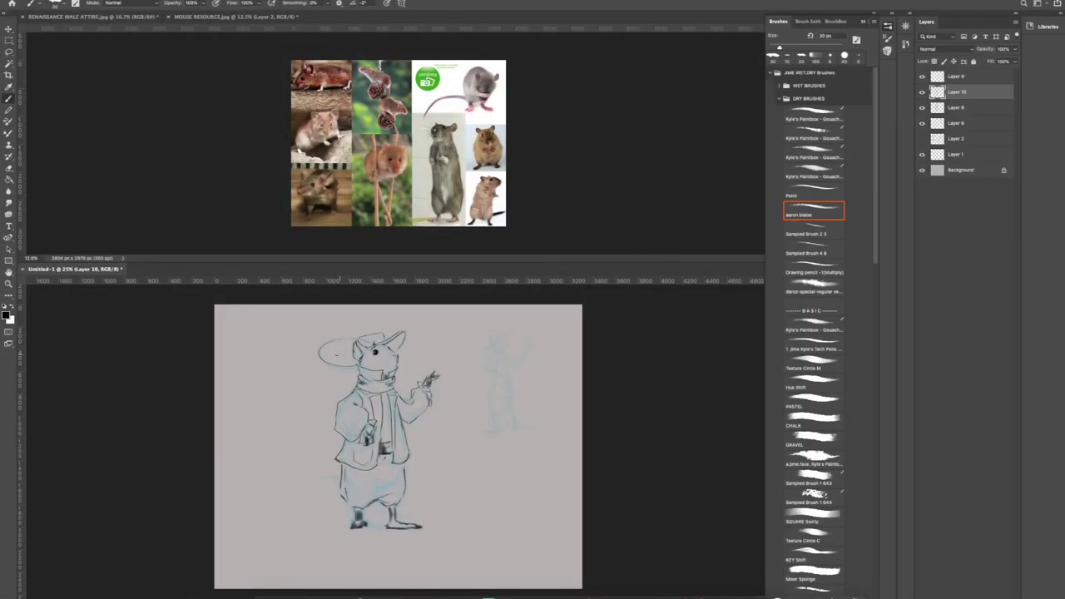
key(bracketright)
key(bracketright)
click(978, 590)
mouse_move(324, 355)
mouse_down()
mouse_move(356, 358)
mouse_move(323, 361)
mouse_move(329, 341)
mouse_move(331, 353)
mouse_up()
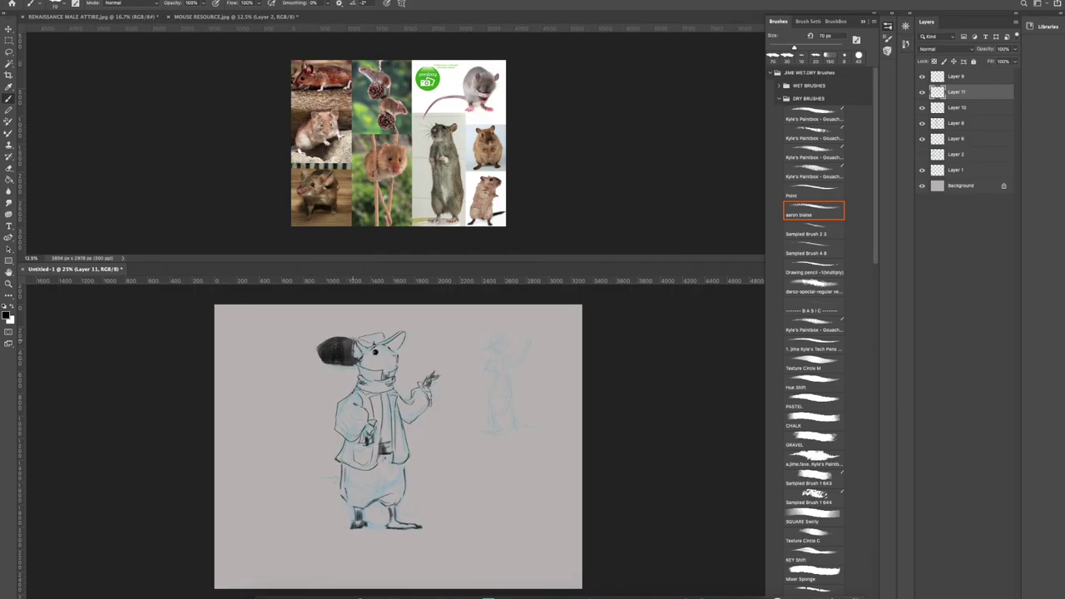
mouse_move(348, 339)
mouse_down()
mouse_move(405, 345)
mouse_move(391, 346)
mouse_up()
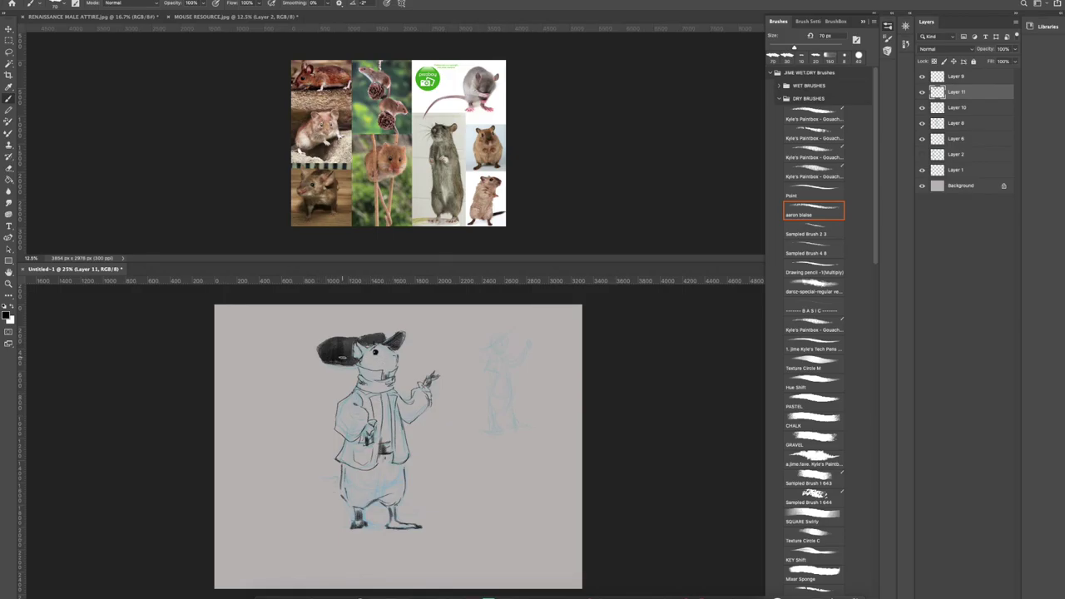
Shade the hat's crown, the scarf, the vest and the baggy breeches with black strokes, enlarging the brush to about 175 px.
drag(367, 339, 379, 340)
mouse_move(367, 379)
mouse_down()
mouse_move(358, 387)
mouse_move(373, 389)
mouse_up()
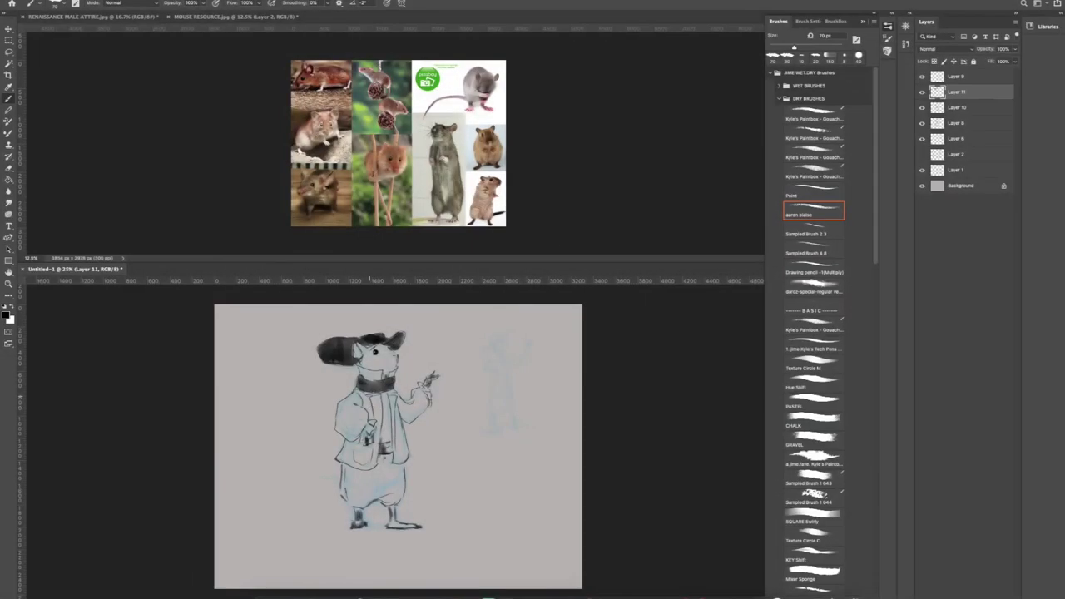
mouse_move(364, 391)
mouse_down()
mouse_move(376, 428)
mouse_move(357, 465)
mouse_move(378, 450)
mouse_move(403, 456)
mouse_move(388, 458)
mouse_move(393, 499)
mouse_up()
key(bracketright)
key(bracketright)
key(bracketright)
key(bracketright)
key(bracketright)
key(bracketright)
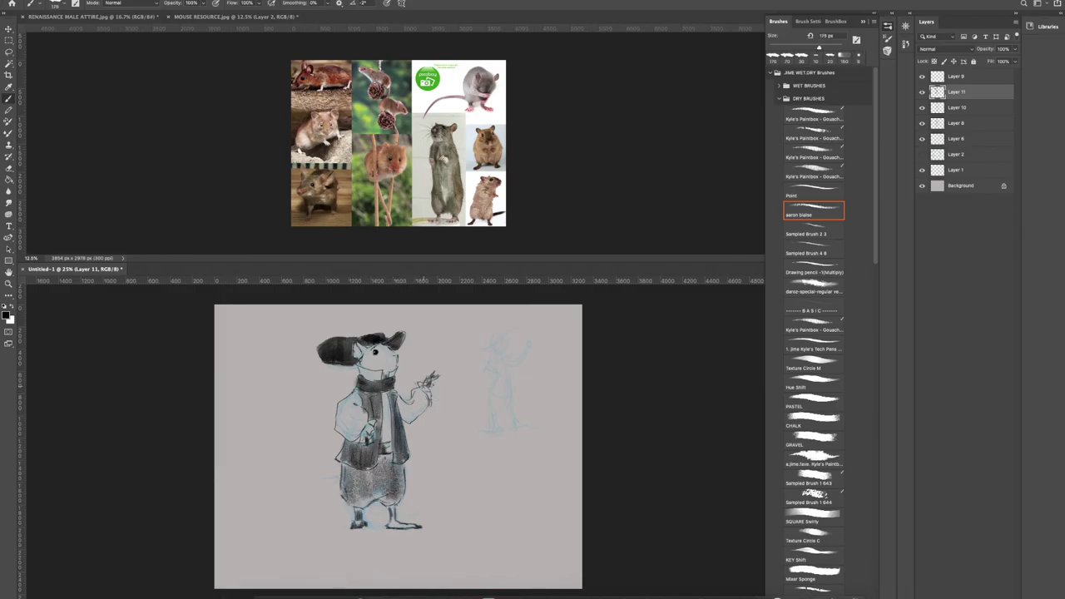
Lightly shade the face and near ear in black with a smaller brush at 38% opacity.
mouse_move(364, 356)
mouse_down()
mouse_move(390, 363)
mouse_move(386, 378)
mouse_move(381, 359)
mouse_up()
key([)
key([)
key([)
key([)
key([)
click(204, 4)
drag(203, 14, 178, 14)
click(385, 350)
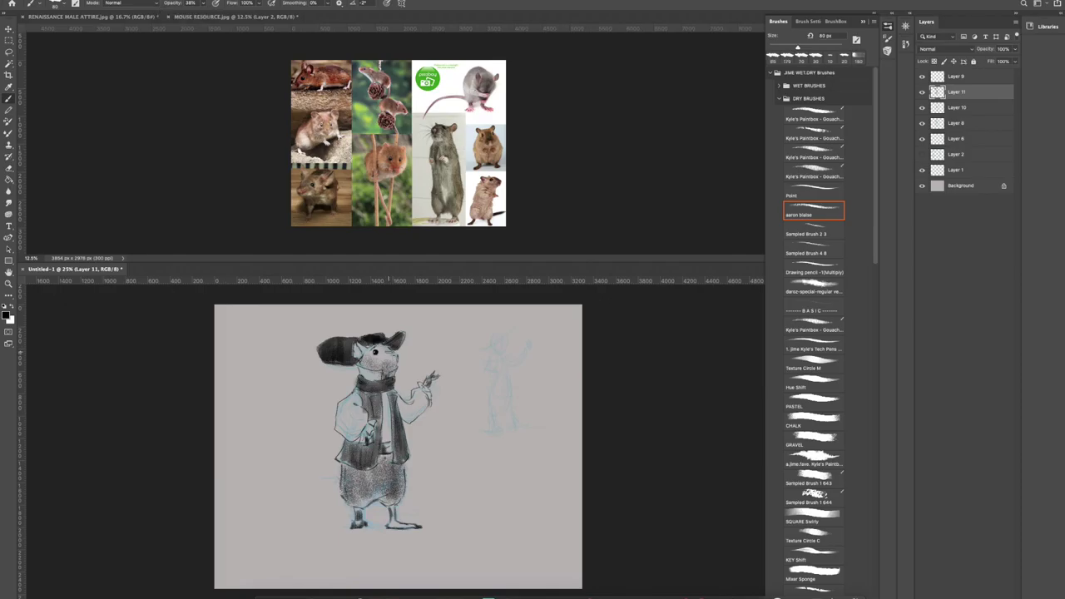
drag(356, 350, 360, 354)
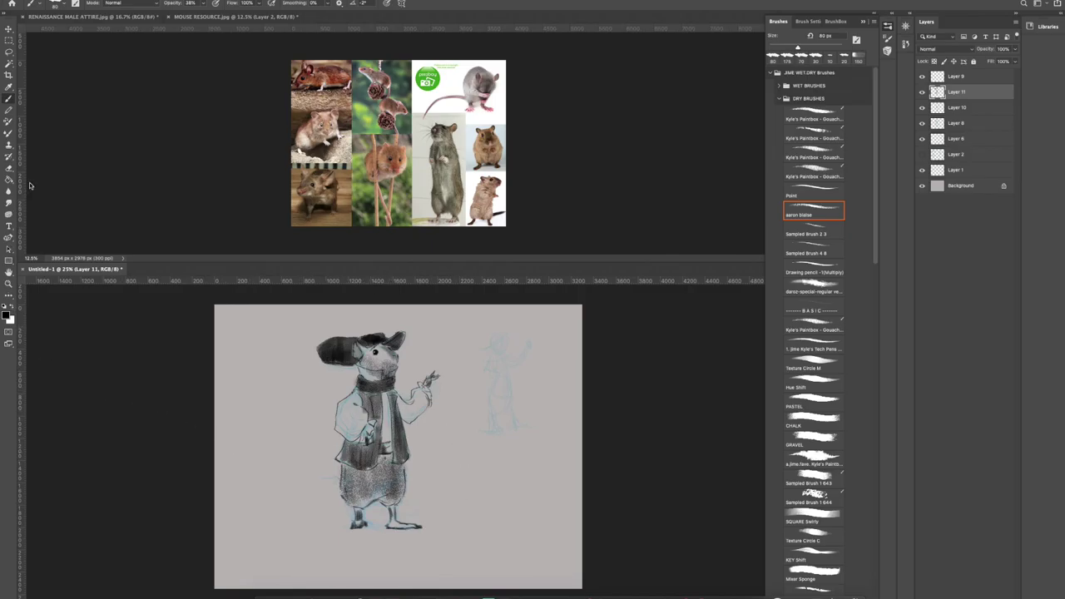
With a 40 px white brush, paint the collar under the face and highlight the hat brim, scarf and shirt front.
key(x)
key(bracketleft)
drag(391, 374, 396, 369)
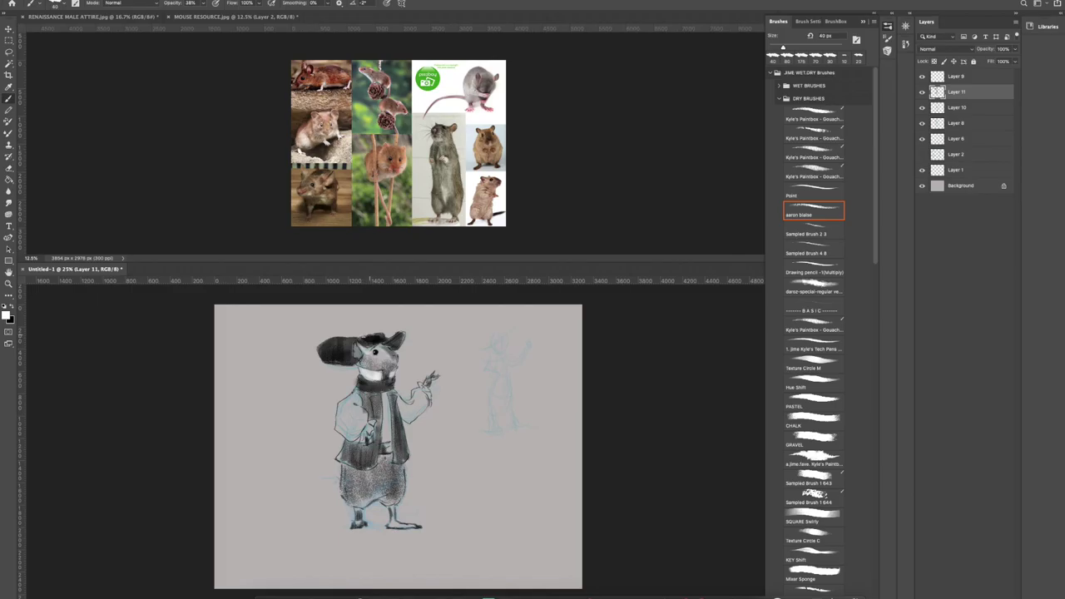
drag(324, 344, 351, 340)
drag(361, 385, 393, 432)
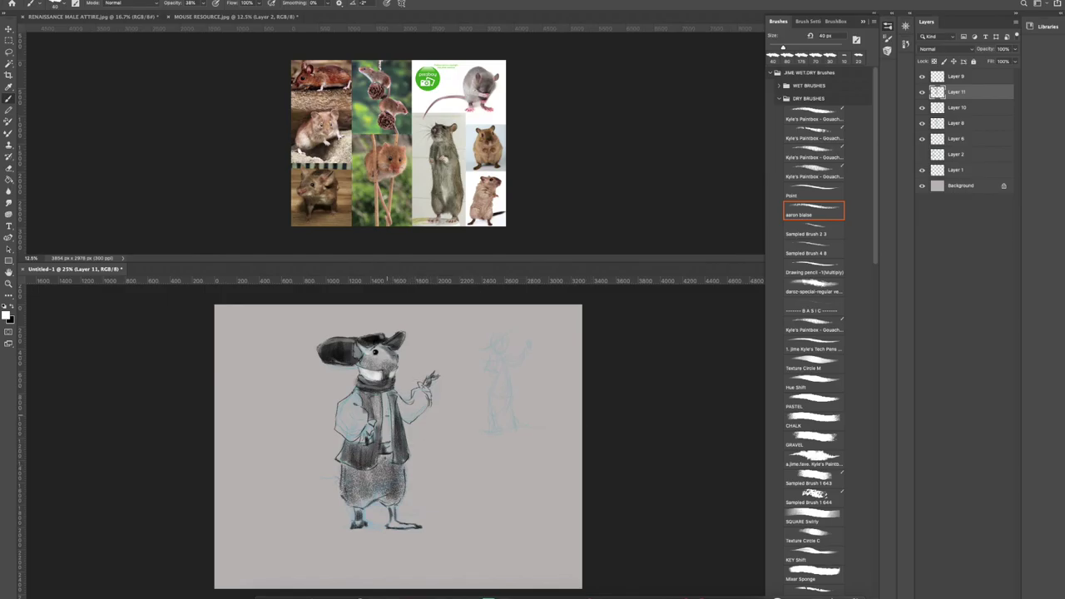
Tone both shirt sleeves with light black strokes using a 150 px brush.
click(12, 306)
key(bracketright)
key(bracketright)
key(bracketright)
key(bracketright)
mouse_move(352, 397)
mouse_down()
mouse_move(340, 431)
mouse_move(352, 417)
mouse_move(363, 430)
mouse_move(416, 406)
mouse_move(425, 386)
mouse_up()
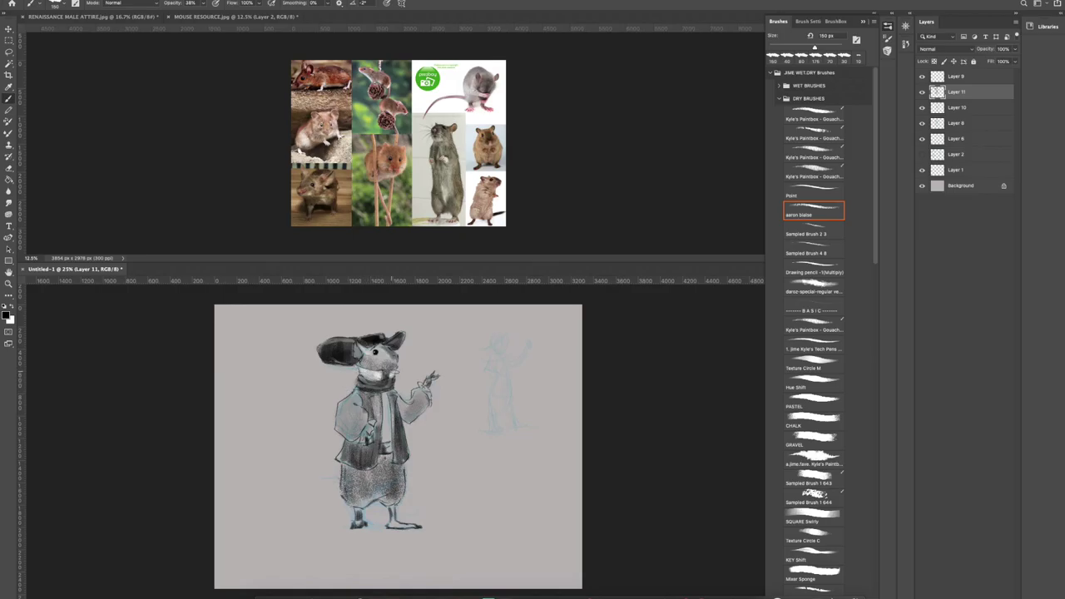
Paint the near puffy sleeve white with the Hue Shift brush at 40 px, using the white-shirted man in the attire reference.
click(13, 308)
click(816, 385)
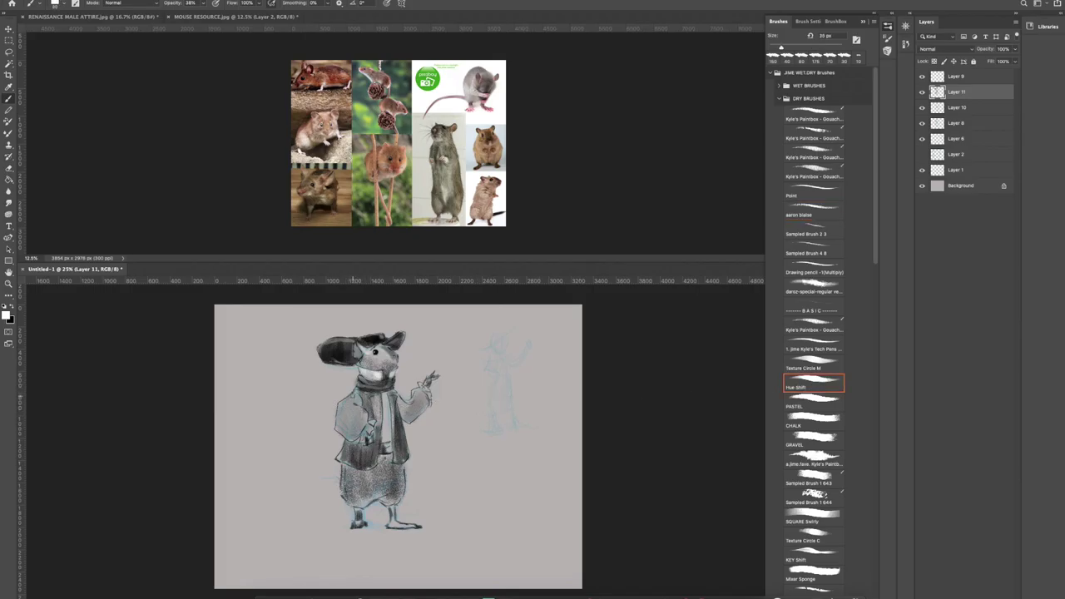
click(125, 17)
drag(633, 81, 484, 207)
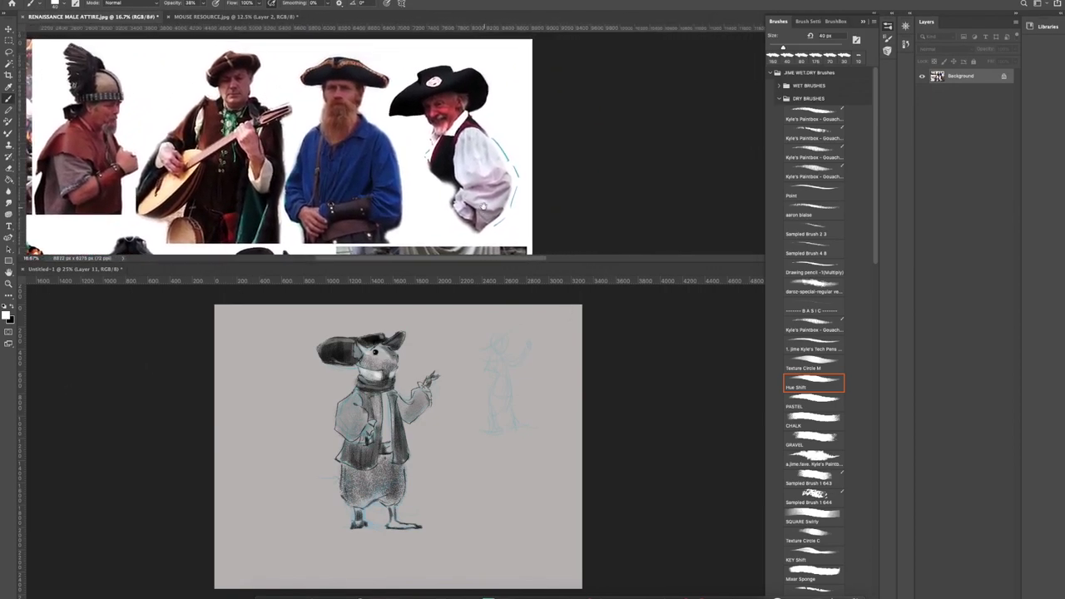
click(353, 407)
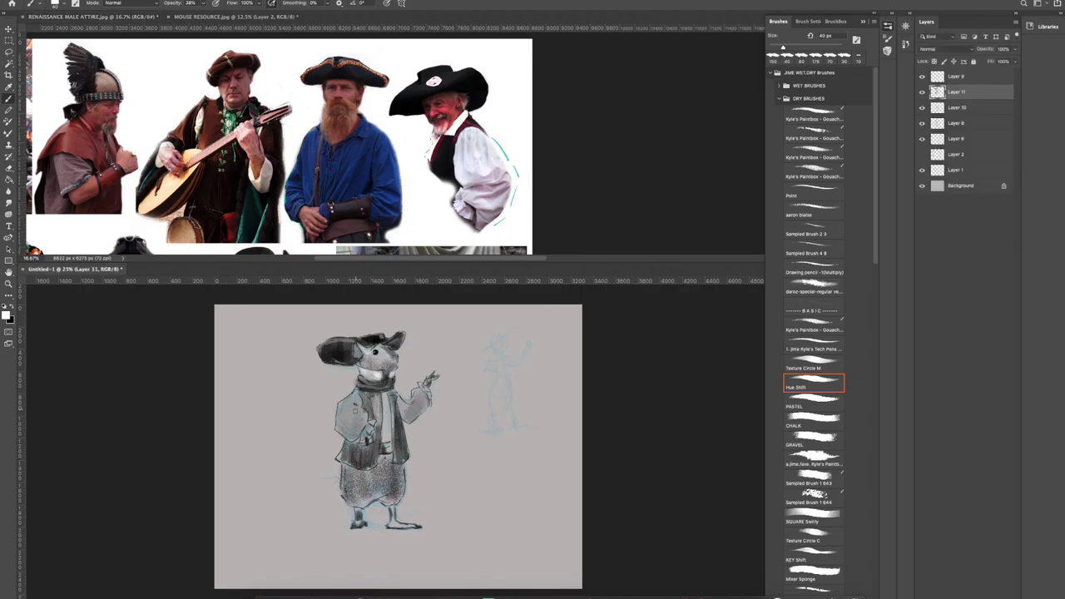
drag(352, 396, 338, 404)
drag(337, 414, 353, 432)
mouse_move(351, 405)
mouse_down()
mouse_move(360, 426)
mouse_move(358, 408)
mouse_move(340, 424)
mouse_move(338, 409)
mouse_up()
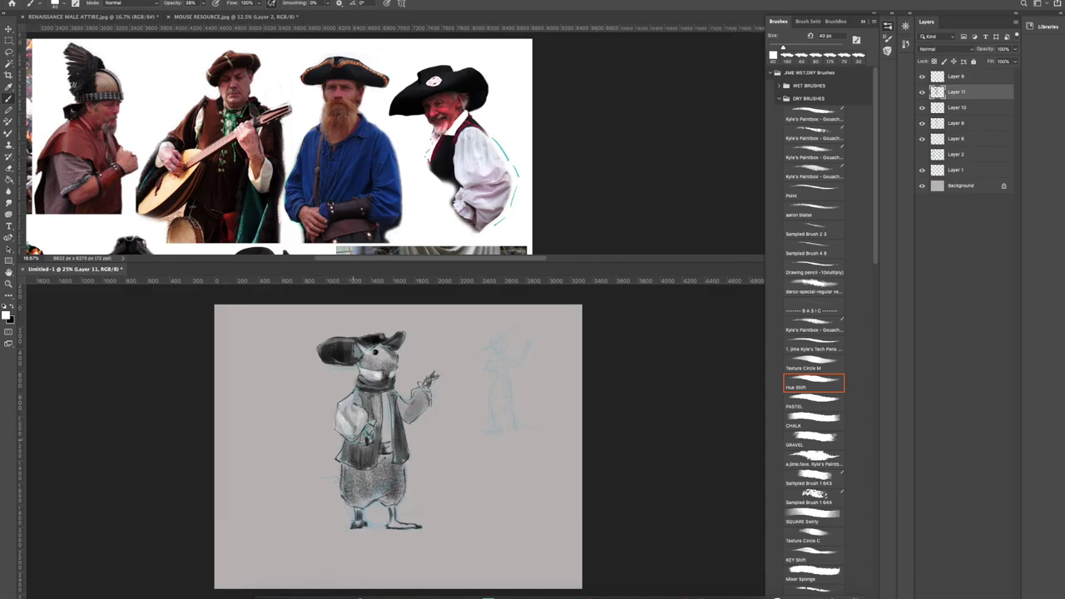
Brighten the collar and shirt front in white and refine the sleeves' light areas with the Kyle's Tech Pens brush.
mouse_move(363, 375)
mouse_down()
mouse_move(387, 372)
mouse_move(377, 372)
mouse_move(423, 398)
mouse_move(421, 419)
mouse_move(422, 403)
mouse_move(406, 414)
mouse_move(413, 409)
mouse_move(374, 362)
mouse_up()
drag(385, 398, 384, 420)
key(comma)
key(comma)
mouse_move(348, 401)
mouse_down()
mouse_move(354, 426)
mouse_move(337, 411)
mouse_up()
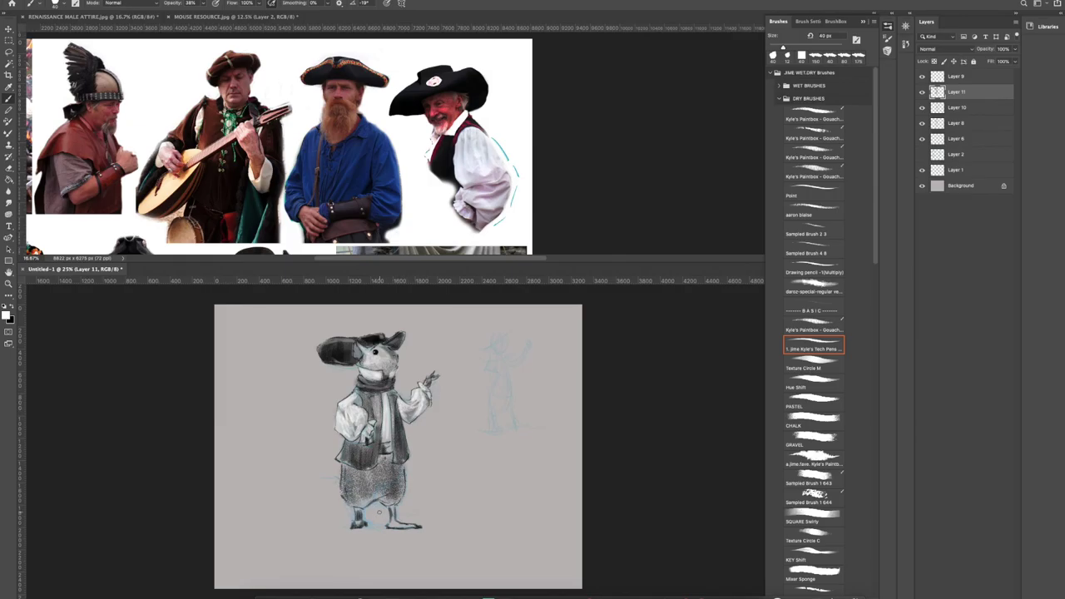
scroll(382, 516, up, 6)
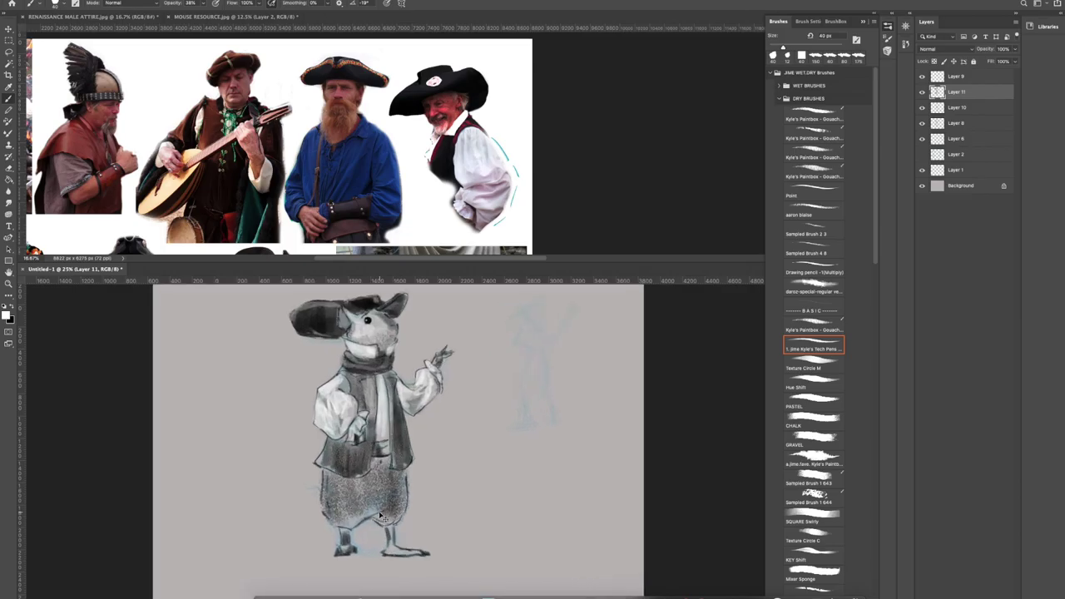
scroll(379, 515, down, 6)
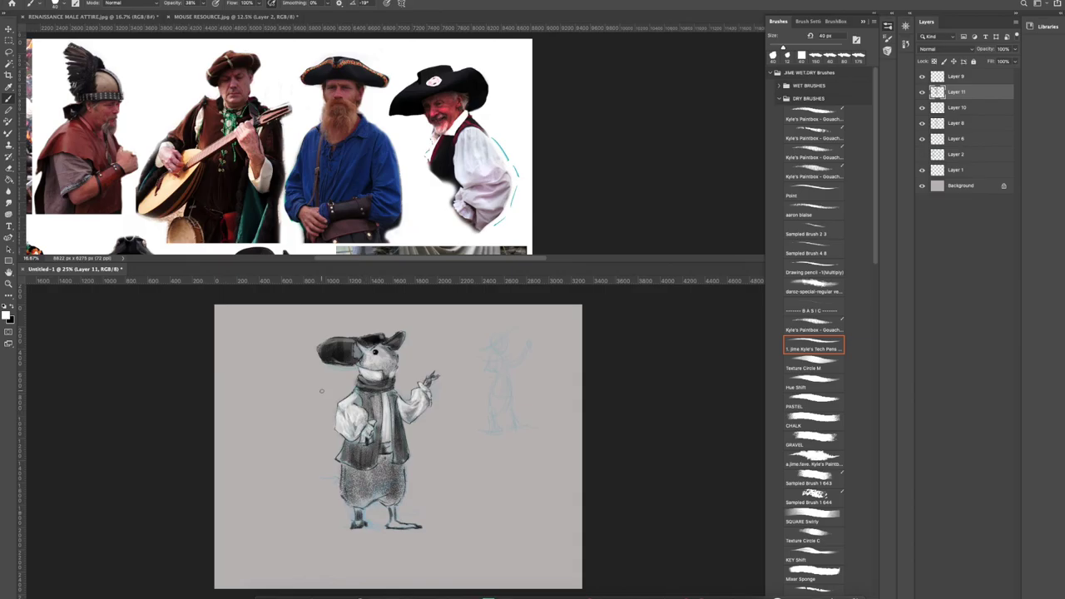
Select the Soft Round brush from the JW SPEEDPAINT FREE DRAW set, in black at 70 px.
click(14, 308)
click(779, 87)
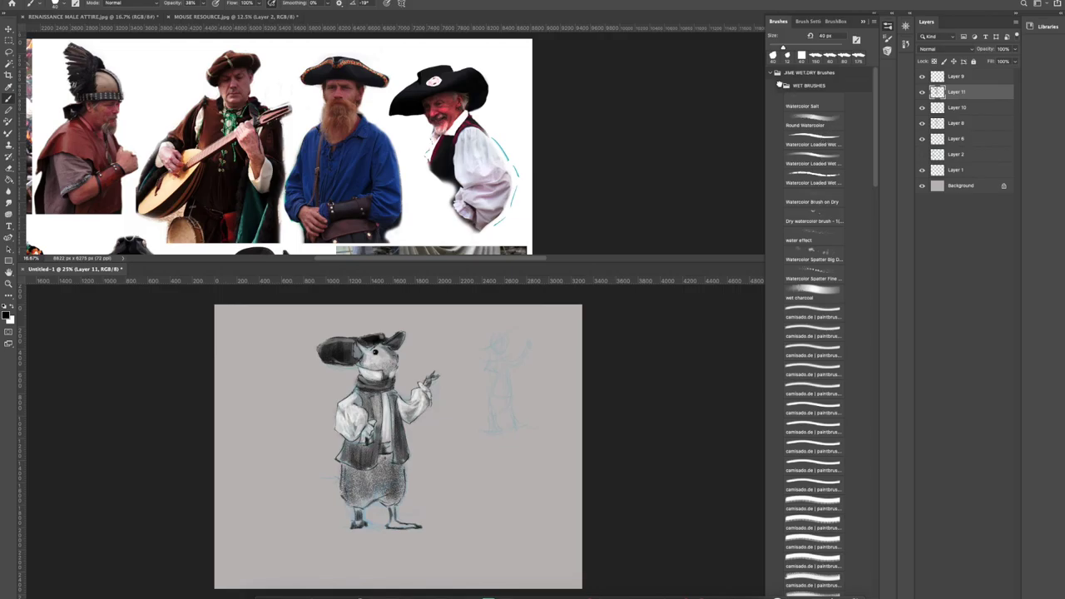
click(779, 85)
click(779, 99)
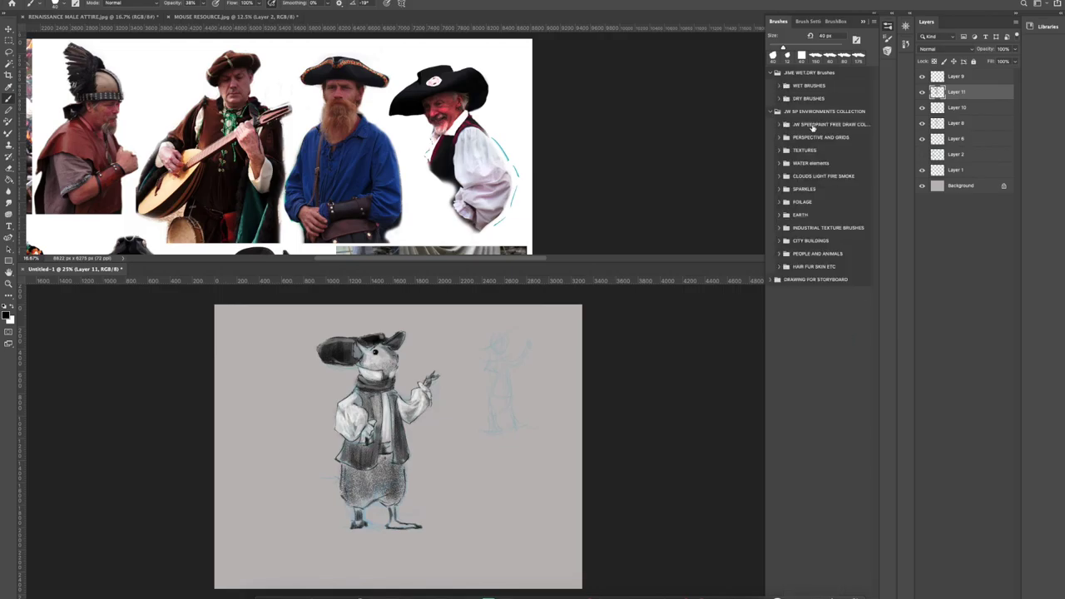
click(770, 112)
click(770, 112)
click(779, 124)
drag(874, 143, 872, 359)
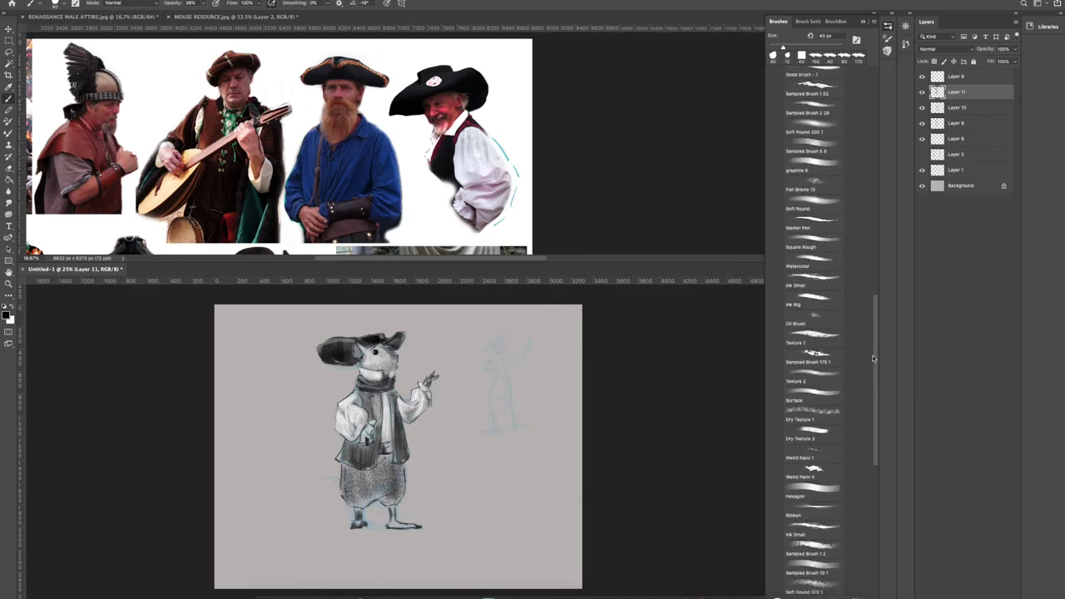
click(826, 208)
key(bracketleft)
key(bracketleft)
key(bracketleft)
key(bracketleft)
key(bracketleft)
key(bracketleft)
key(bracketleft)
key(bracketleft)
key(bracketleft)
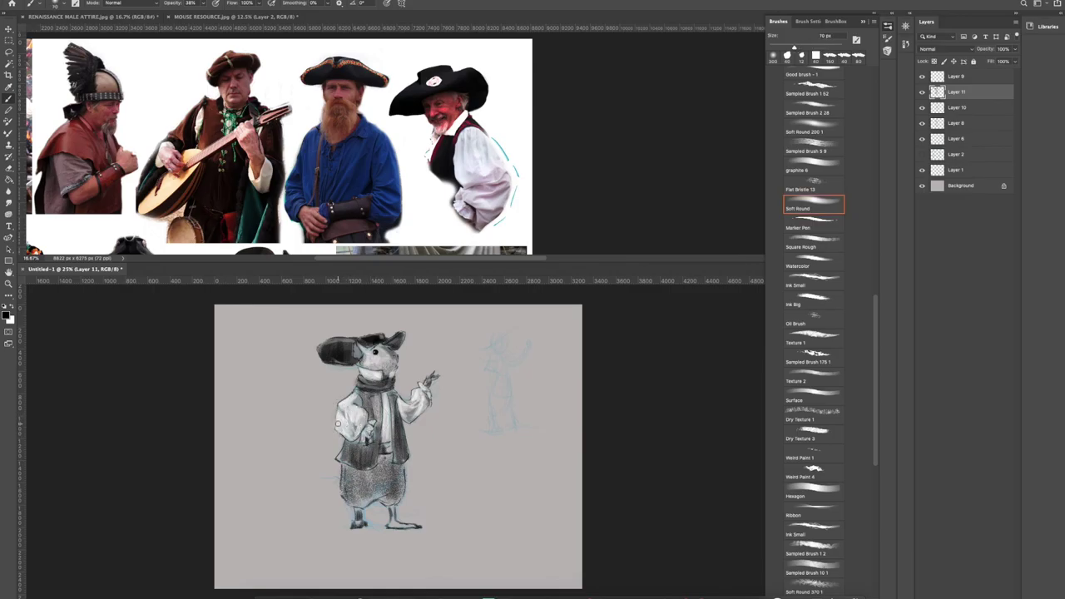
Model both sleeves with soft black shadows and add white highlights to the near sleeve.
mouse_move(353, 423)
mouse_down()
mouse_move(340, 425)
mouse_move(338, 407)
mouse_move(355, 431)
mouse_move(363, 416)
mouse_move(417, 410)
mouse_up()
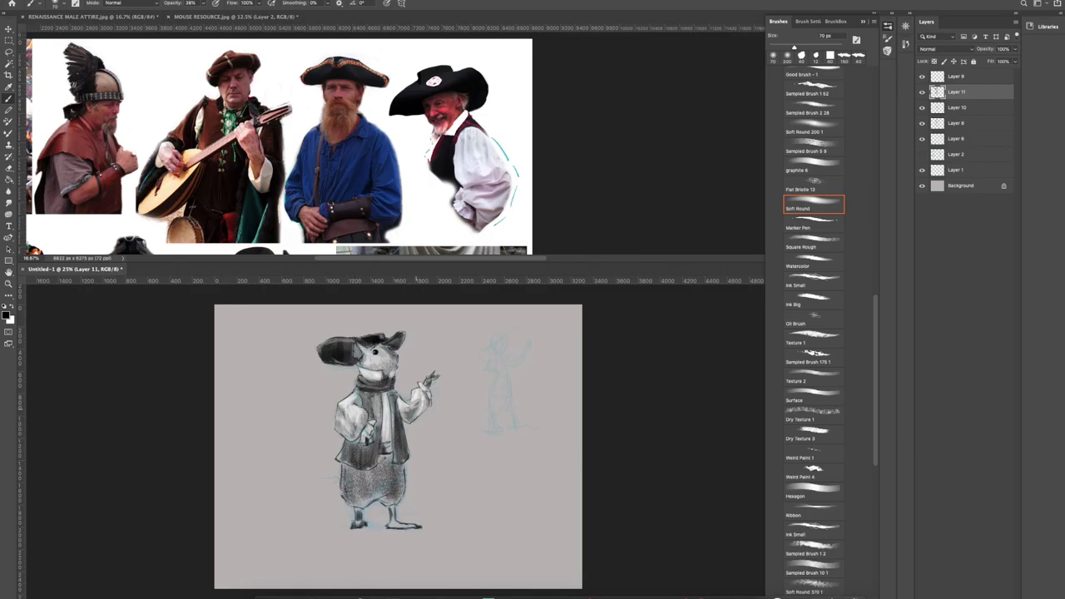
click(14, 307)
mouse_move(343, 437)
mouse_down()
mouse_move(339, 422)
mouse_move(362, 421)
mouse_move(350, 413)
mouse_move(359, 404)
mouse_up()
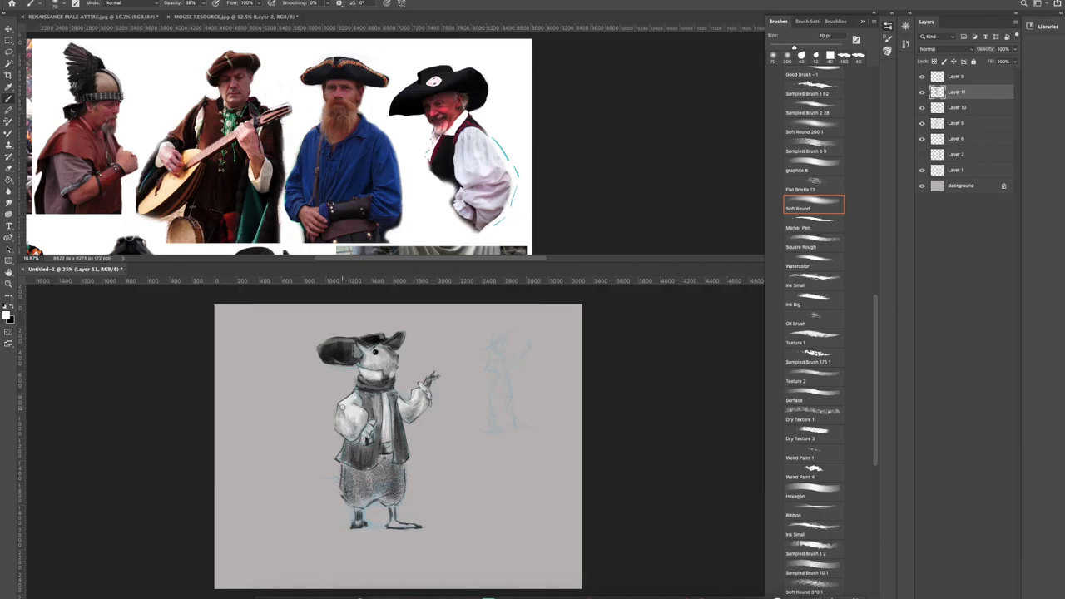
Deepen the scarf's folds in black with the Soft Round brush reduced to 35 px.
key(x)
key(bracketleft)
key(bracketleft)
key(bracketleft)
drag(361, 381, 370, 380)
drag(359, 386, 364, 389)
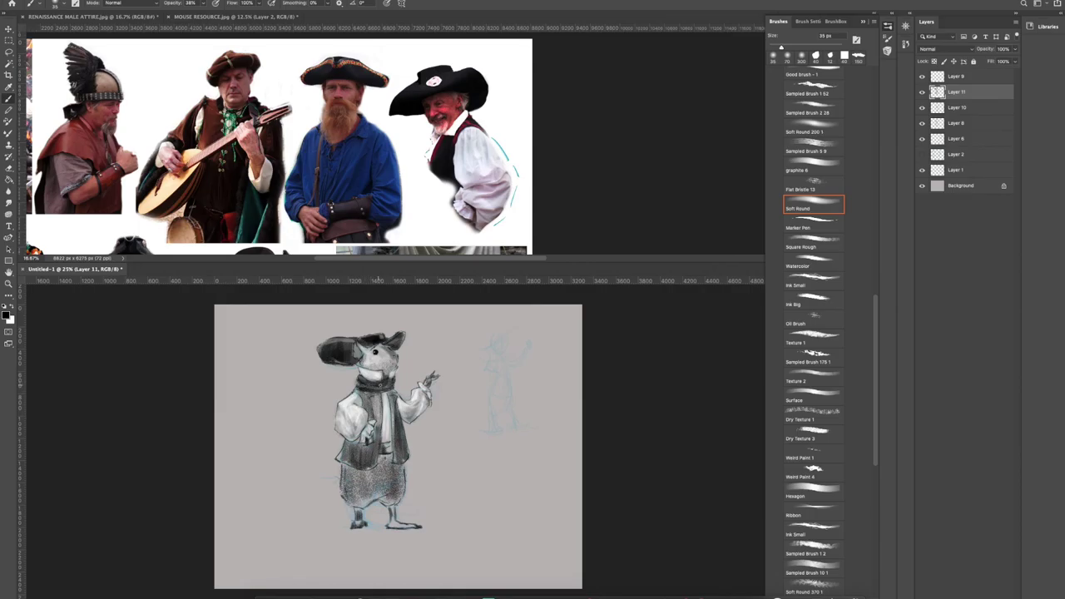
drag(376, 389, 391, 386)
Select the textured aaron blaise brush in the speedpaint set and stroke black along the vest's near shoulder.
click(12, 305)
key(super+plus)
key(super+plus)
drag(378, 334, 342, 425)
click(14, 306)
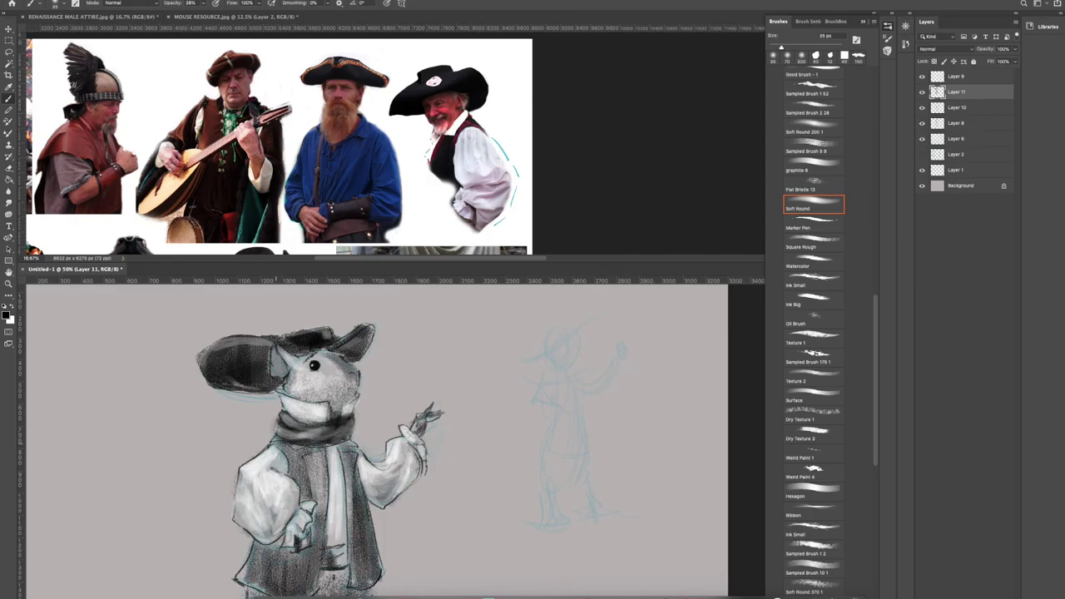
drag(878, 337, 875, 100)
click(836, 158)
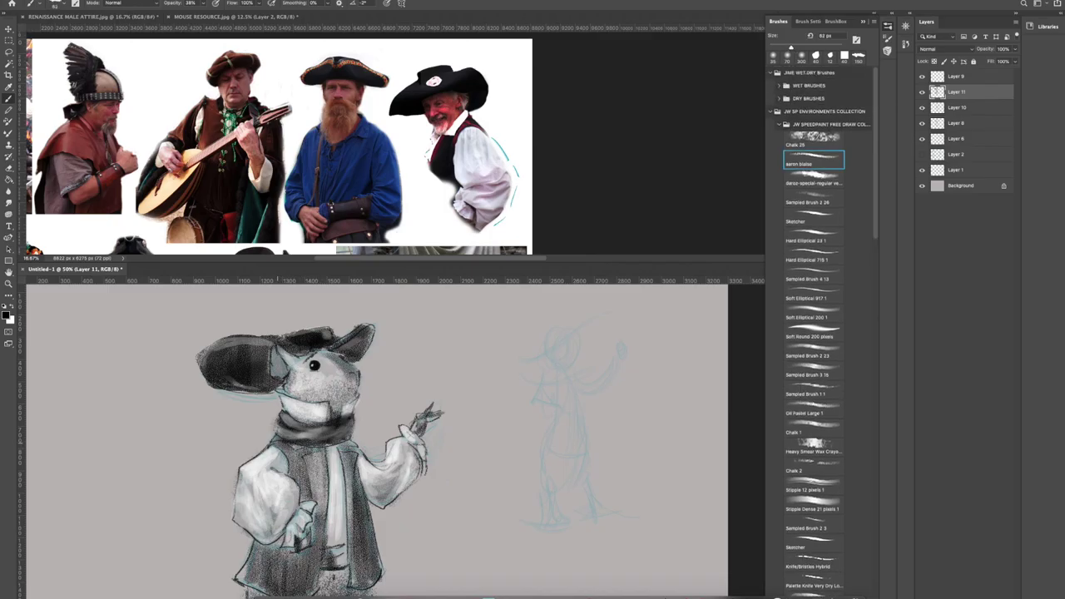
drag(285, 448, 290, 470)
key(bracketright)
key(bracketright)
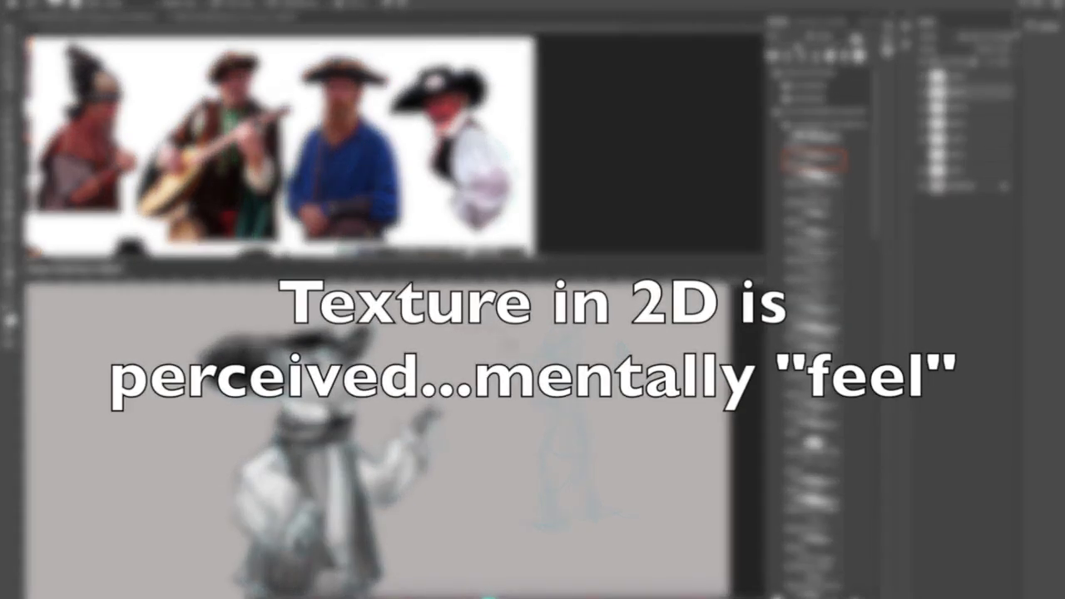
mouse_move(550, 346)
mouse_down()
mouse_move(552, 414)
mouse_move(566, 417)
mouse_up()
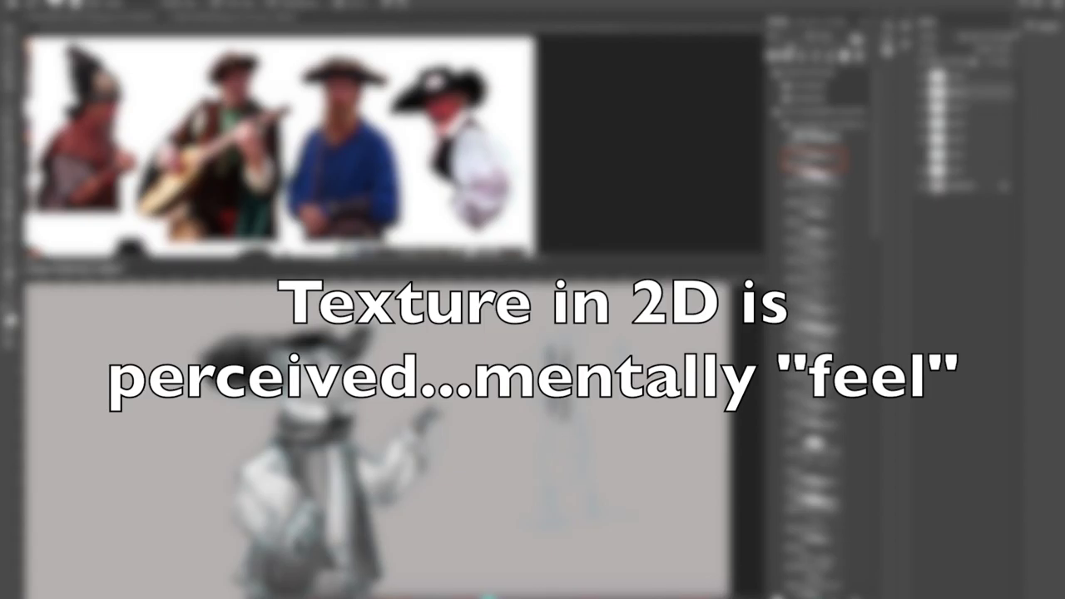
drag(579, 358, 579, 416)
drag(541, 358, 609, 370)
drag(545, 376, 607, 377)
mouse_move(551, 384)
mouse_down()
mouse_move(608, 384)
mouse_move(604, 392)
mouse_up()
mouse_move(548, 401)
mouse_down()
mouse_move(617, 407)
mouse_move(629, 391)
mouse_up()
click(632, 366)
click(650, 375)
click(640, 398)
click(636, 418)
click(621, 424)
click(642, 411)
key(bracketright)
key(bracketright)
key(bracketright)
key(bracketright)
key(bracketright)
key(bracketright)
key(bracketright)
key(bracketright)
key(bracketright)
key(bracketright)
key(bracketright)
mouse_move(630, 352)
mouse_down()
mouse_move(641, 344)
mouse_move(645, 383)
mouse_move(676, 431)
mouse_up()
key(ctrl+z)
key(ctrl+z)
key(ctrl+z)
key(ctrl+z)
key(ctrl+z)
key(ctrl+z)
key(ctrl+z)
key(ctrl+z)
key(ctrl+z)
key(ctrl+z)
key(ctrl+z)
key(ctrl+z)
key(ctrl+z)
key(ctrl+z)
key(ctrl+z)
key(ctrl+z)
key(ctrl+z)
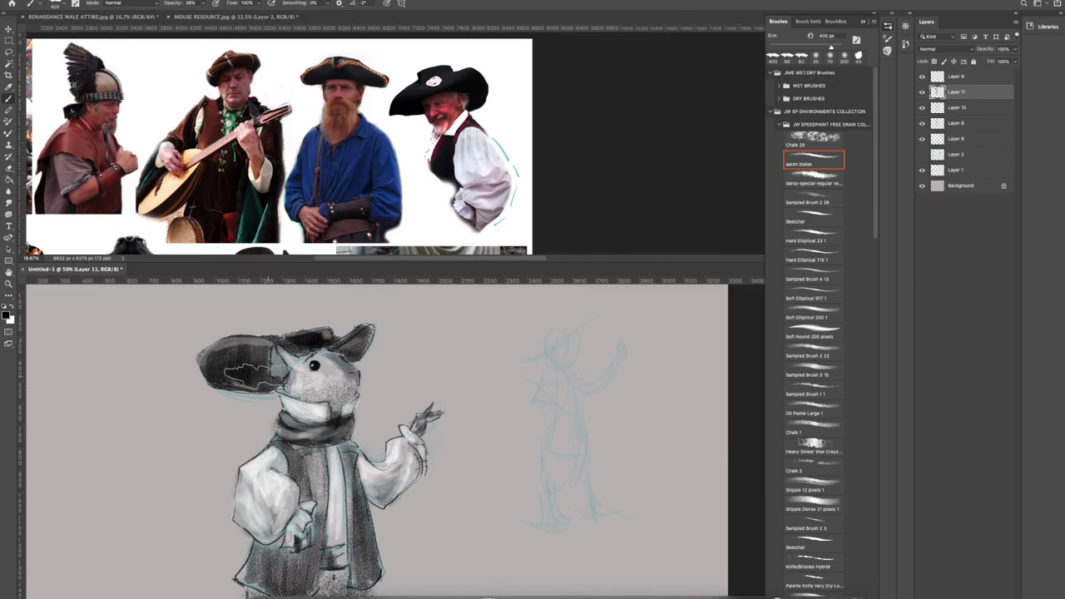
Darken the hat's brim and crown in black with a 45 px brush at 78% opacity.
key(bracketleft)
click(202, 4)
drag(201, 13, 220, 15)
click(248, 370)
key(bracketleft)
key(bracketleft)
key(bracketleft)
key(bracketleft)
key(bracketleft)
key(bracketleft)
key(bracketleft)
key(bracketleft)
key(bracketleft)
drag(208, 362, 214, 362)
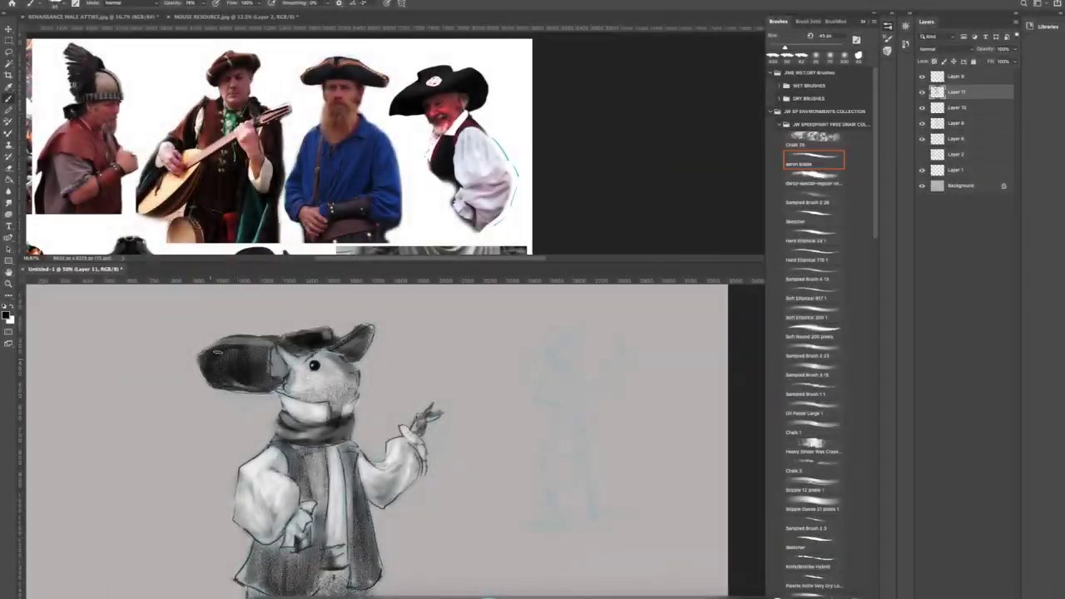
mouse_move(217, 349)
mouse_down()
mouse_move(260, 364)
mouse_move(239, 382)
mouse_move(277, 380)
mouse_move(208, 371)
mouse_move(282, 340)
mouse_move(330, 348)
mouse_move(371, 328)
mouse_move(323, 334)
mouse_move(351, 333)
mouse_move(358, 351)
mouse_move(370, 337)
mouse_move(240, 381)
mouse_move(241, 351)
mouse_move(278, 346)
mouse_up()
mouse_move(258, 392)
mouse_down()
mouse_move(278, 392)
mouse_move(272, 357)
mouse_up()
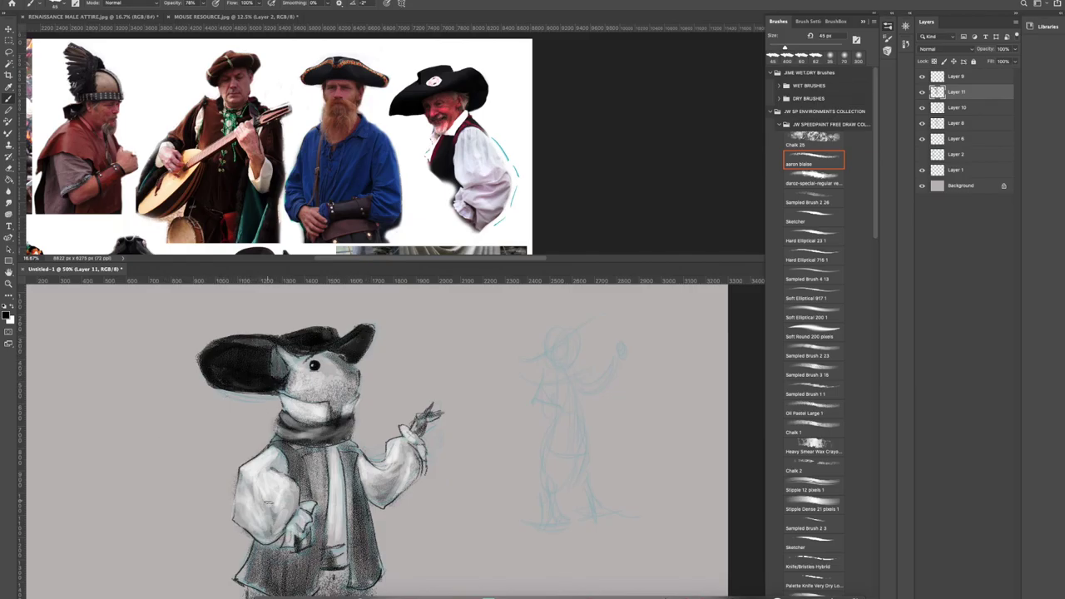
Paint white highlights on the near ear and across the face with a 15 px brush.
click(10, 168)
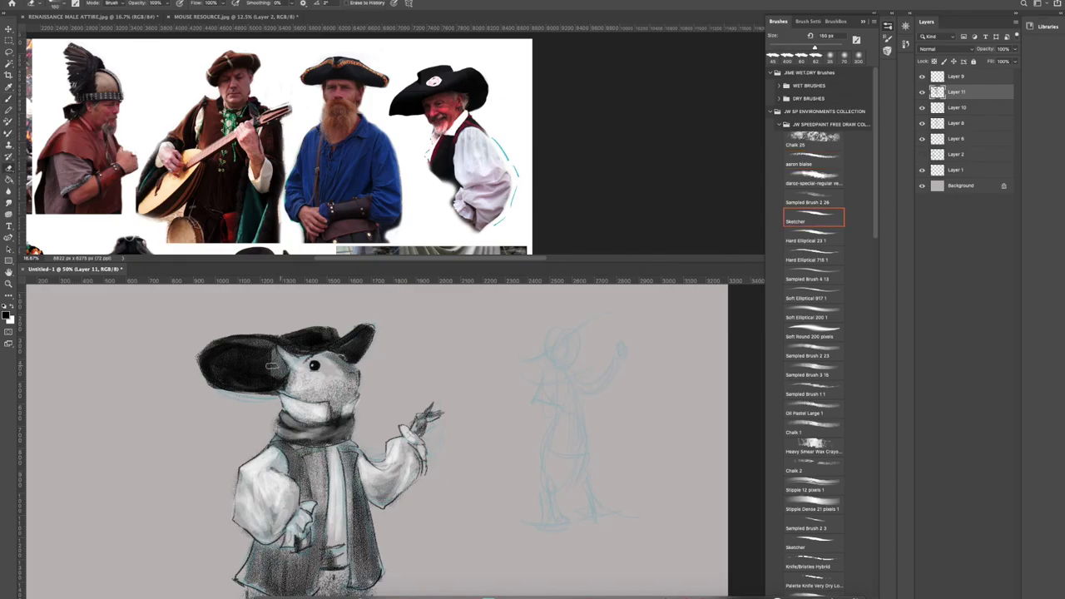
key(bracketleft)
key(bracketleft)
key(bracketleft)
key(b)
key(bracketleft)
key(bracketleft)
key(bracketleft)
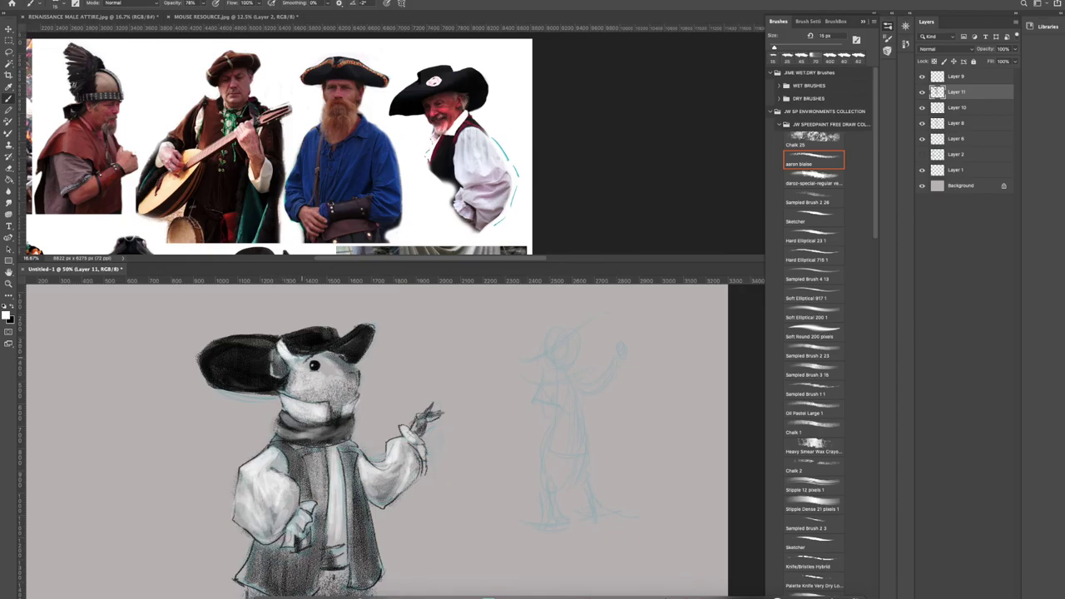
drag(276, 341, 272, 361)
mouse_move(298, 371)
mouse_down()
mouse_move(286, 389)
mouse_move(328, 396)
mouse_up()
Fill the collar between the face and scarf with solid white, and sample the eye's black as the paint colour.
key(bracketright)
key(bracketright)
key(bracketright)
key(bracketright)
key(bracketleft)
mouse_move(308, 413)
mouse_down()
mouse_move(289, 409)
mouse_move(323, 421)
mouse_move(353, 401)
mouse_up()
alt+click(315, 366)
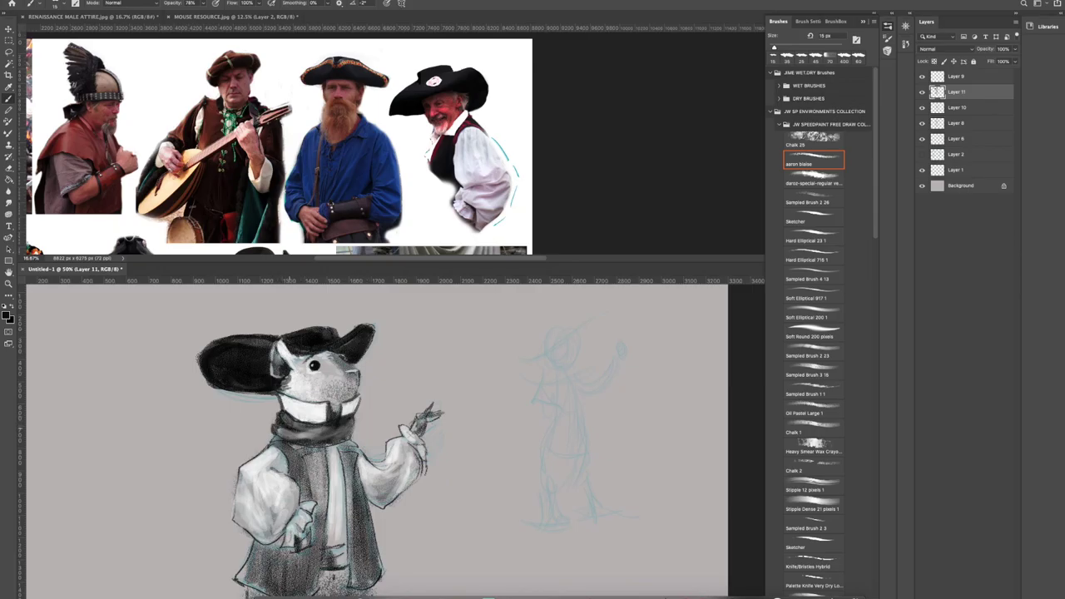
Paint a scarf tail blowing back from the neck in textured dark grey, and enlarge the brush to 40 px.
drag(273, 428, 218, 430)
drag(164, 451, 177, 464)
mouse_move(180, 474)
mouse_down()
mouse_move(215, 444)
mouse_move(271, 428)
mouse_up()
drag(256, 436, 181, 476)
drag(183, 431, 265, 422)
mouse_move(266, 436)
mouse_down()
mouse_move(200, 463)
mouse_move(173, 456)
mouse_move(267, 429)
mouse_move(206, 468)
mouse_up()
key(])
key(])
key(])
key(])
key(])
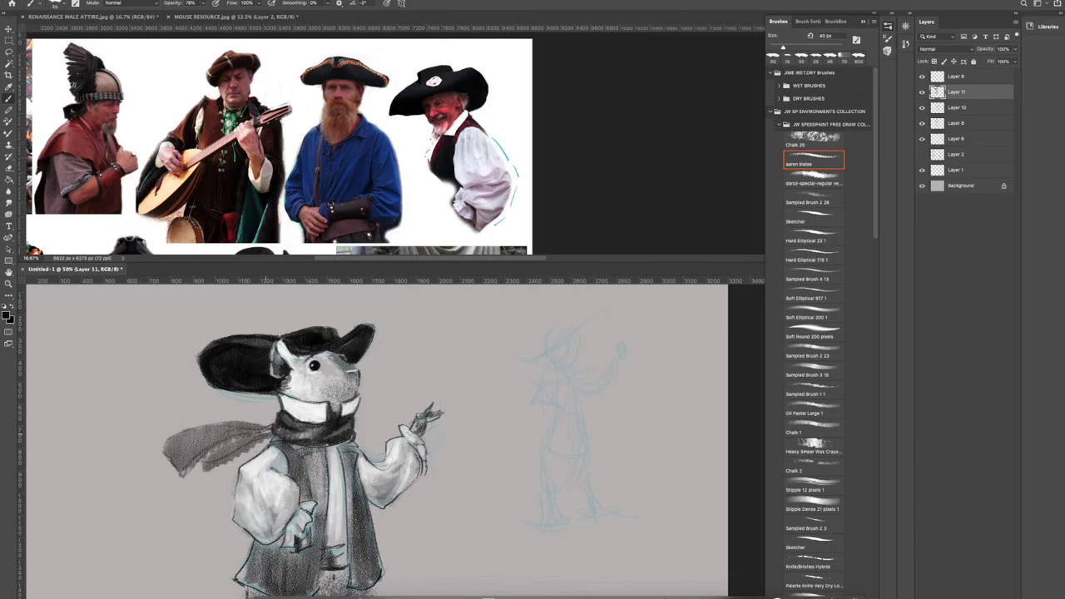
Erase along the lower edge of the hat's back brim on Layer 11 and Layer 10 with the 70 px Sketcher eraser.
key(e)
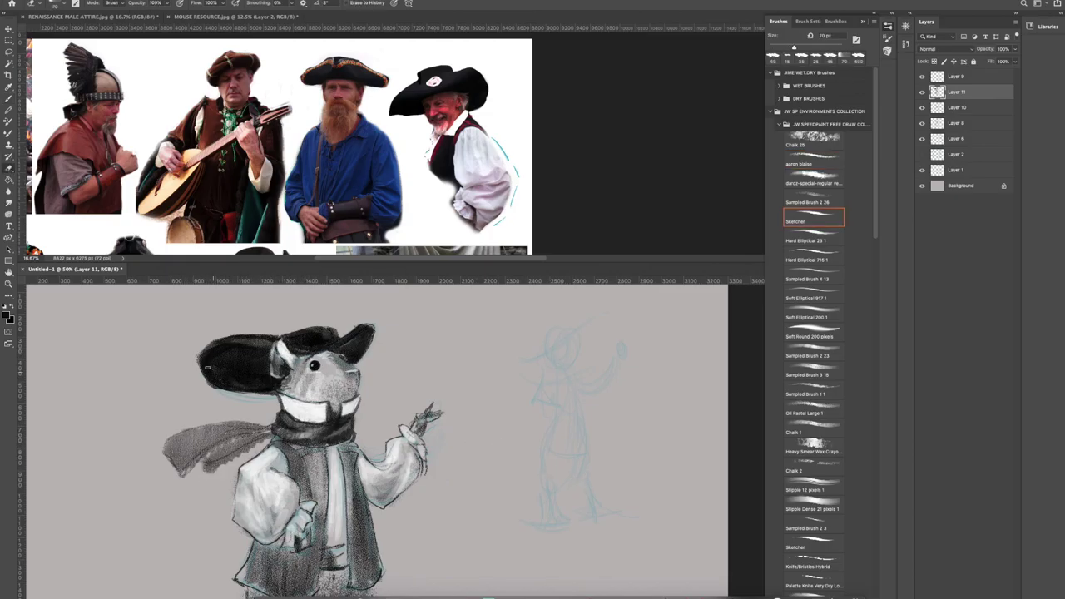
drag(202, 374, 226, 388)
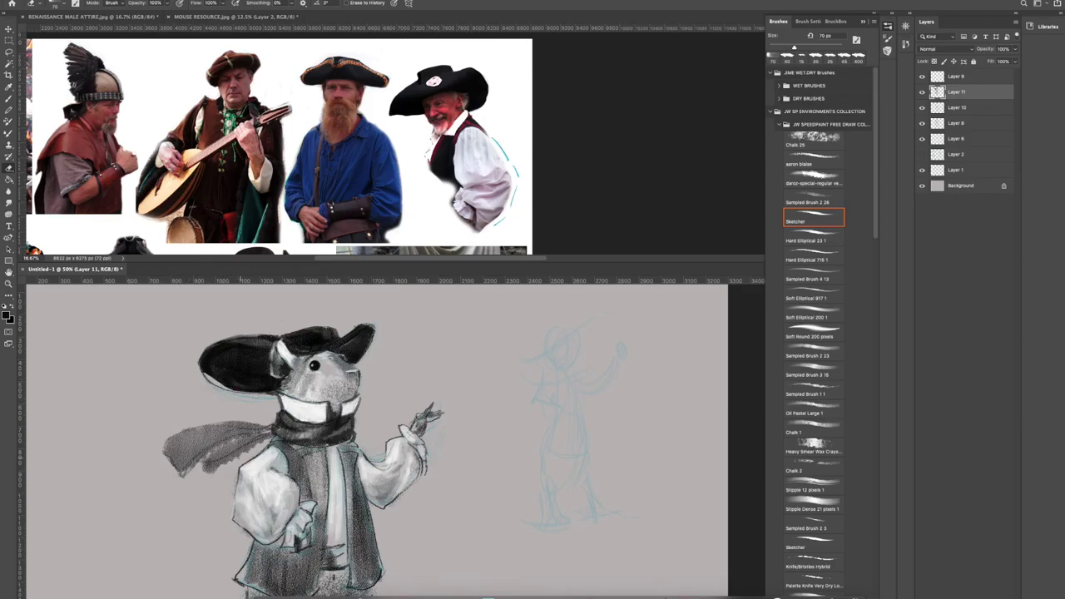
click(921, 108)
click(921, 108)
click(968, 109)
drag(201, 374, 224, 389)
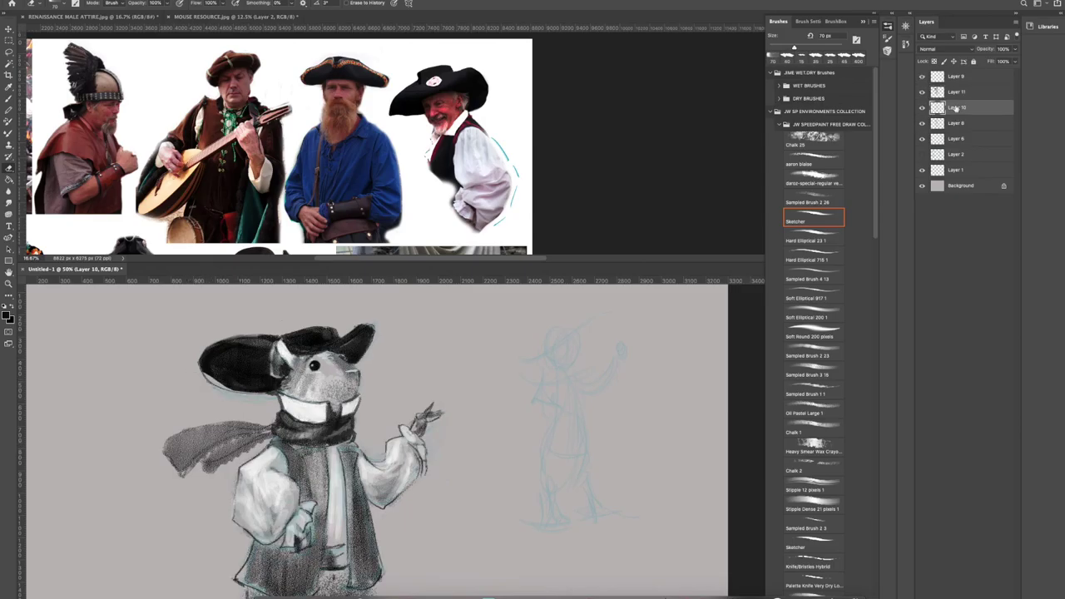
Select Layer 10 together with Layer 11 and merge the two layers.
double_click(921, 93)
click(922, 108)
click(922, 109)
click(960, 93)
shift+click(960, 109)
right_click(969, 108)
click(994, 369)
Clean up the outer edge of the hat's back brim with the eraser and hide Layer 8.
click(921, 93)
click(921, 91)
drag(199, 363, 264, 398)
click(922, 108)
Paint a lower, longer front brim on the hat and clear the old upturned tip using a lasso selection.
key(b)
mouse_move(371, 339)
mouse_down()
mouse_move(306, 342)
mouse_move(399, 337)
mouse_move(352, 347)
mouse_move(365, 346)
mouse_move(327, 321)
mouse_move(354, 344)
mouse_move(341, 322)
mouse_up()
click(9, 51)
click(77, 2)
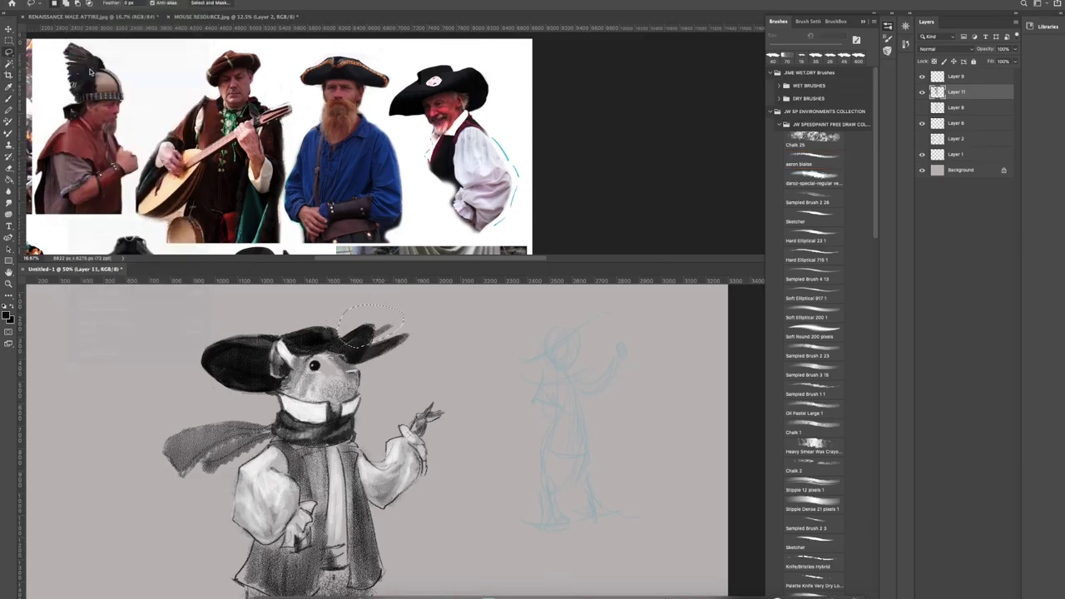
click(91, 75)
key(super+d)
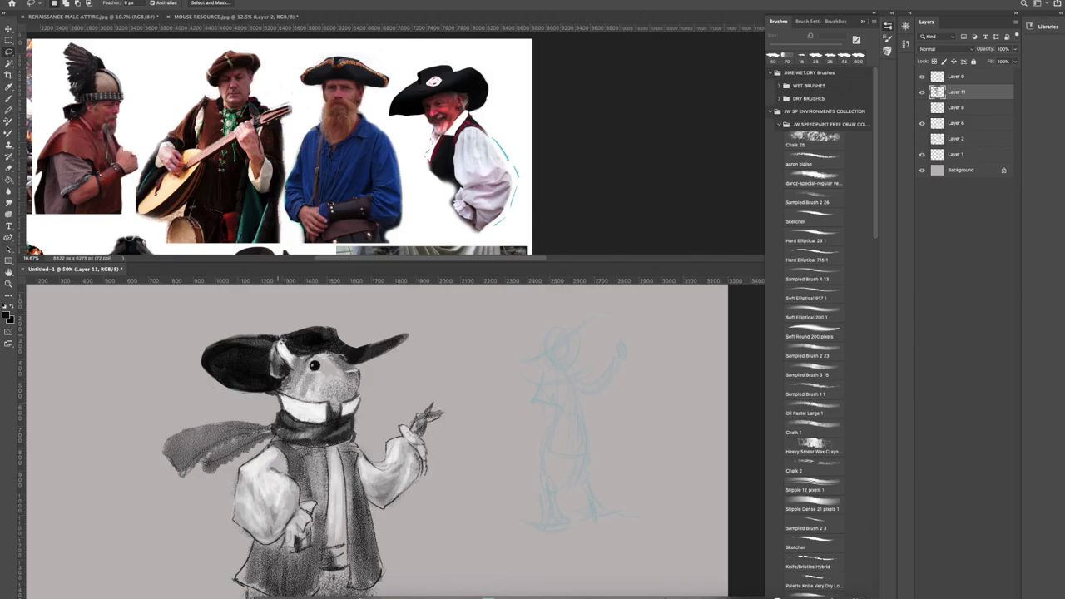
Reshape the hat's back brim and clear its outer edge using a lasso selection.
mouse_move(273, 346)
mouse_down()
mouse_move(186, 334)
mouse_move(250, 390)
mouse_move(272, 366)
mouse_up()
key(g)
click(225, 357)
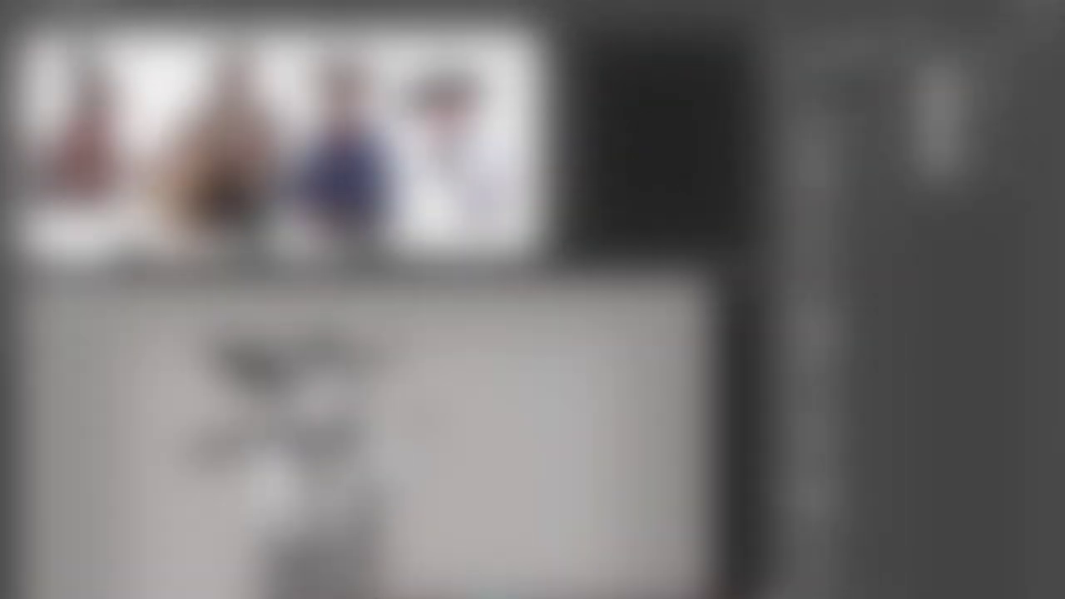
key(ctrl+plus)
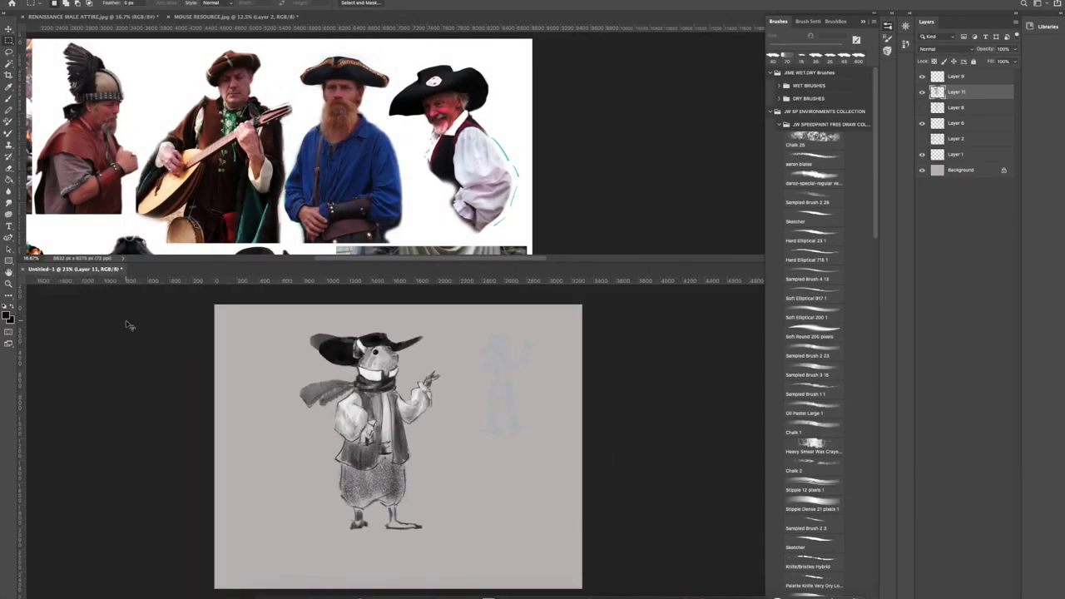
key(l)
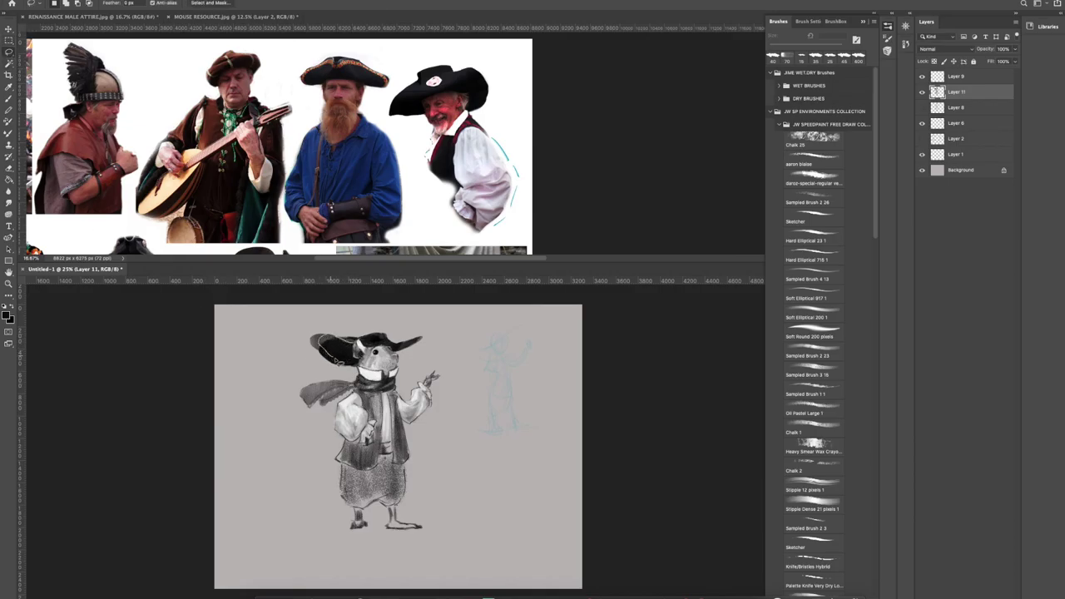
drag(357, 371, 351, 366)
click(79, 2)
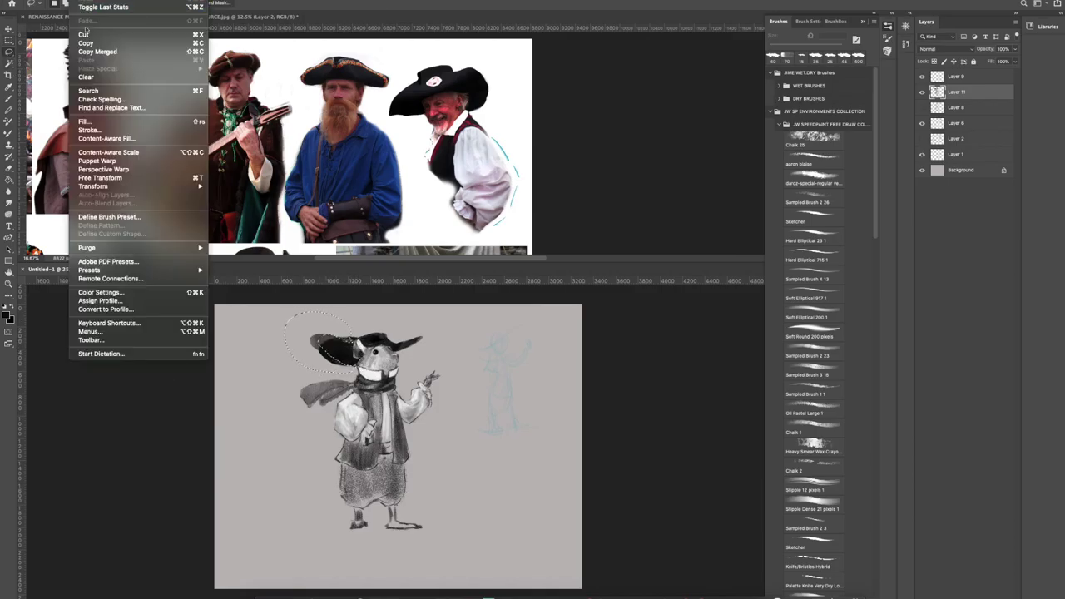
click(93, 79)
key(m)
key(Return)
key(b)
drag(275, 318, 319, 336)
drag(427, 337, 454, 311)
key(super+z)
key(super+z)
drag(276, 311, 321, 337)
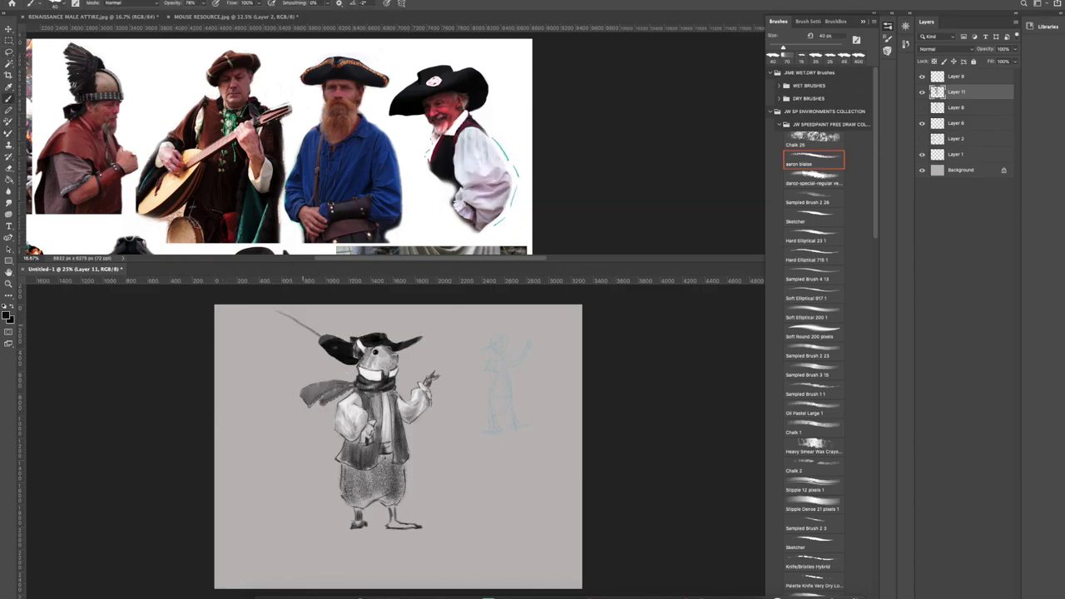
key(ctrl+z)
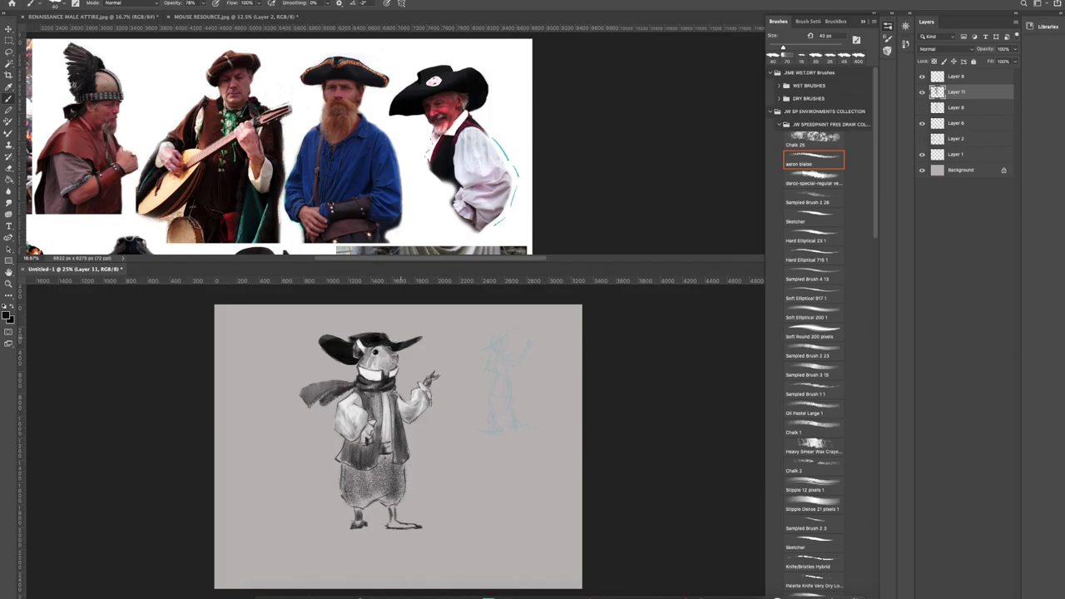
Erase the pointed end of the hat's front brim and paint a new drooping brim shape beneath it.
drag(391, 341, 400, 337)
key(e)
drag(403, 343, 420, 336)
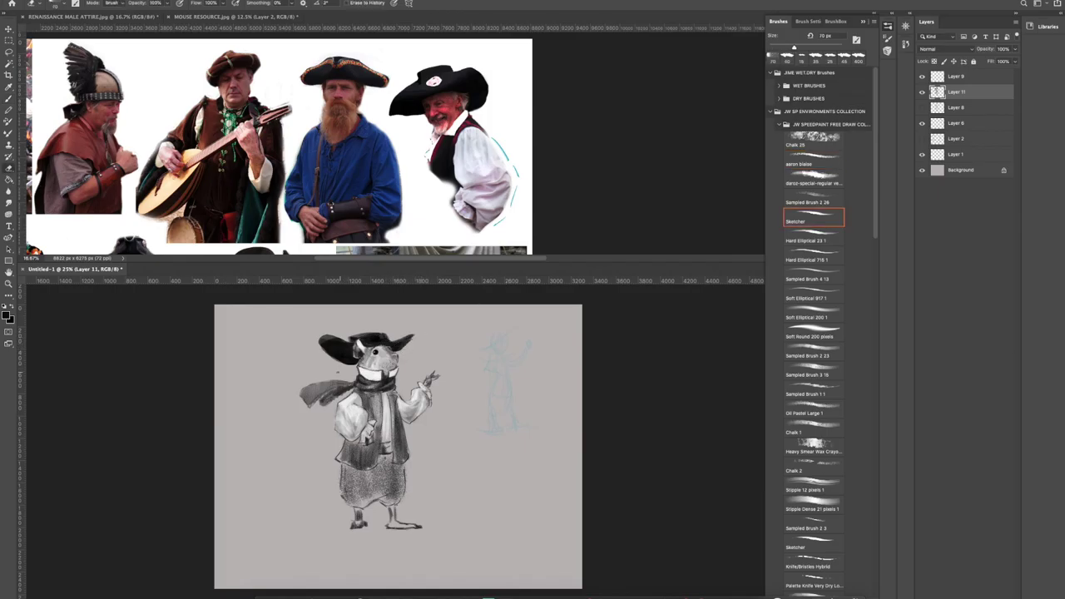
mouse_move(321, 347)
mouse_down()
mouse_move(358, 366)
mouse_move(415, 337)
mouse_up()
key(b)
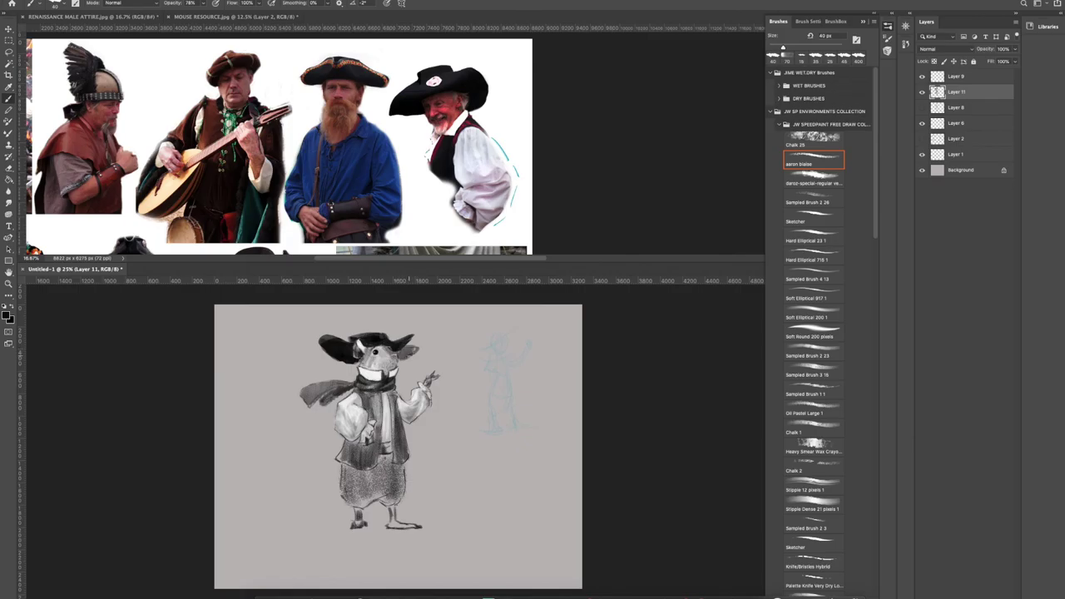
Lasso the upturned part remaining above the hat's front brim, clear it and deselect.
key(l)
mouse_move(389, 335)
mouse_down()
mouse_move(406, 346)
mouse_move(398, 324)
mouse_move(389, 335)
mouse_up()
click(64, 2)
click(83, 79)
key(ctrl+d)
Paint a pattern of dark patches and light spots over the scarf and its flying tail.
key(b)
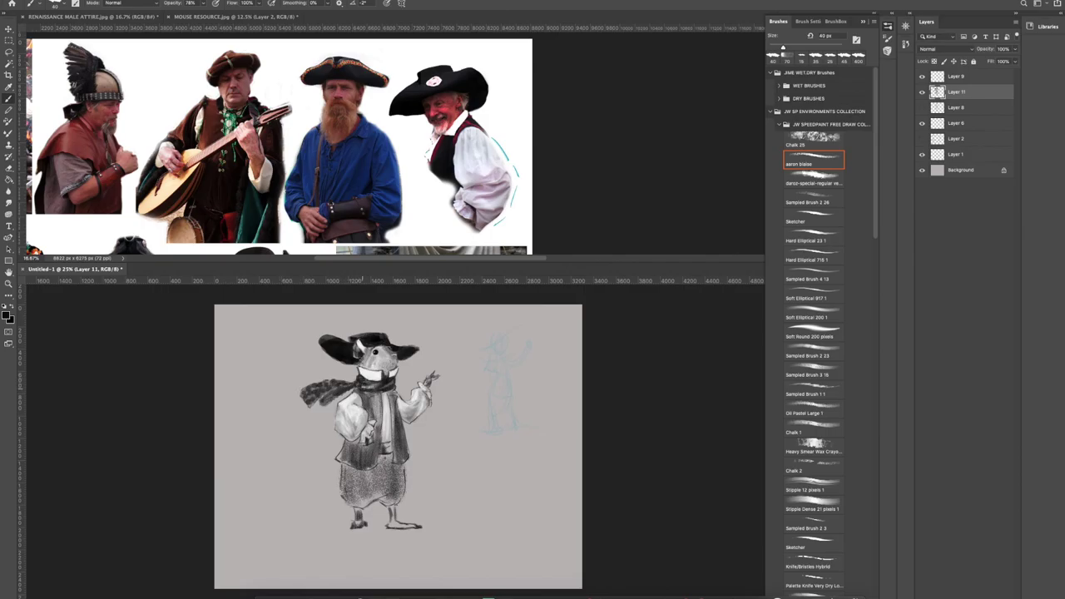
drag(385, 385, 393, 382)
drag(353, 386, 323, 403)
click(7, 306)
click(13, 307)
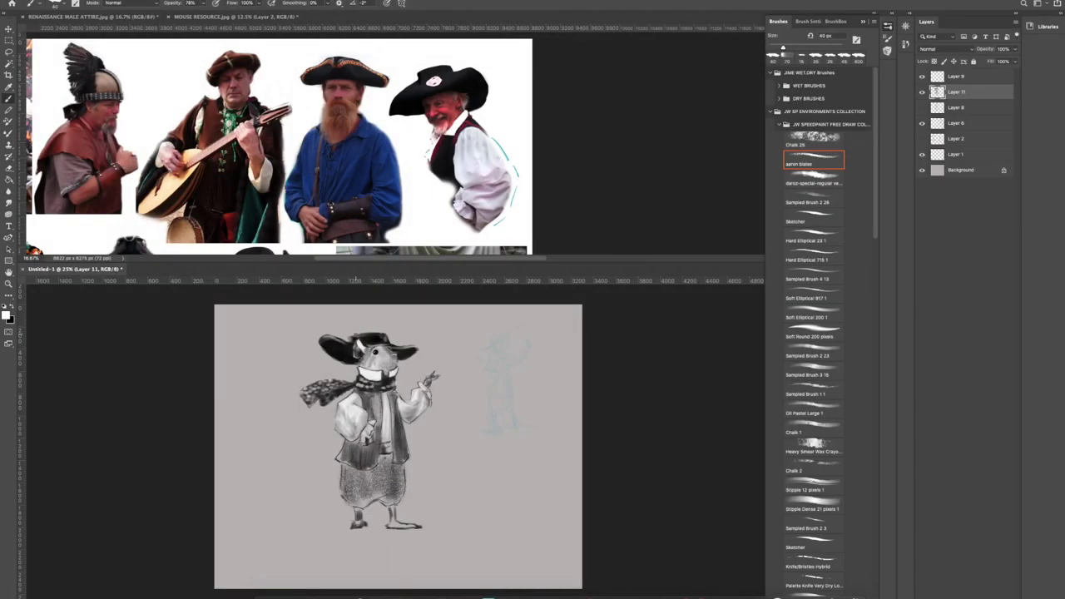
Add white highlights to the side of the mouse's face just below the ear.
drag(365, 350, 363, 361)
key(super+equal)
key(super+equal)
drag(417, 358, 399, 443)
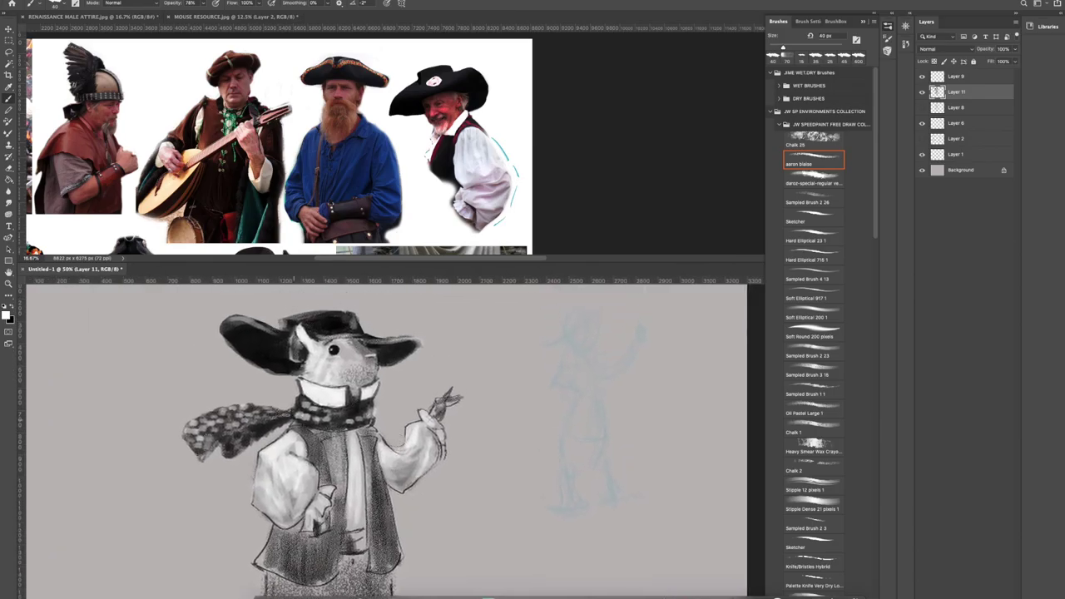
Darken the vest's near armhole and the inner edges of its front opening in black with a 20 px brush.
key(x)
key(bracketleft)
key(bracketleft)
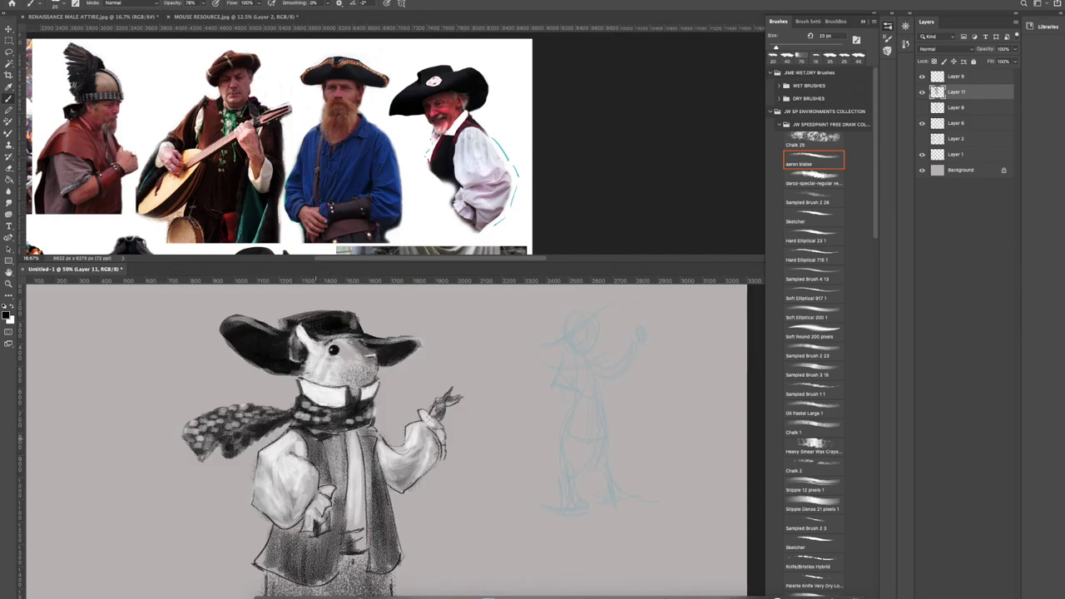
drag(300, 430, 323, 476)
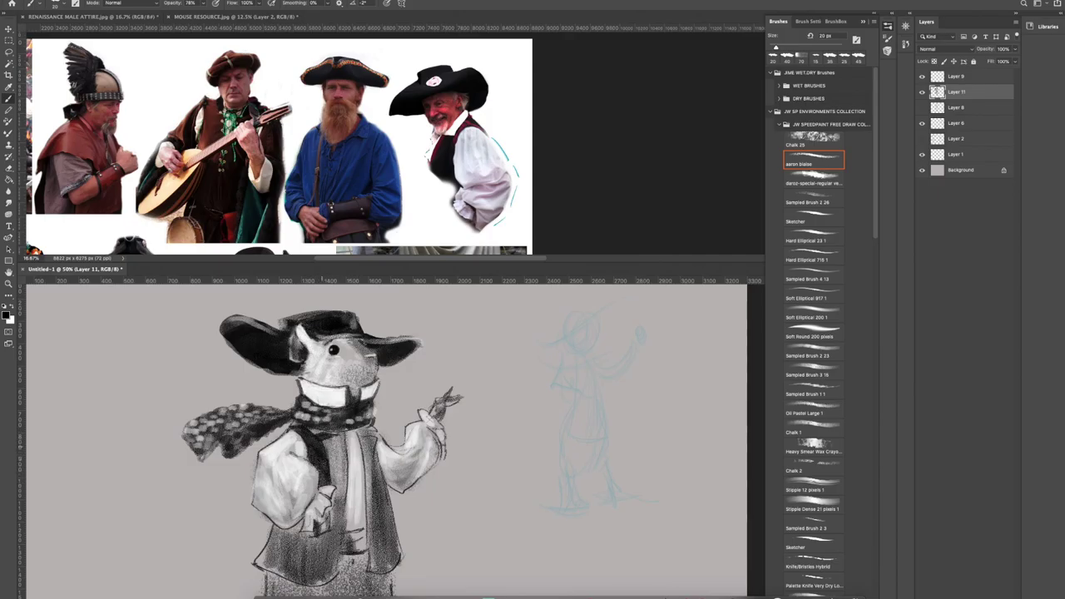
mouse_move(346, 435)
mouse_down()
mouse_move(345, 467)
mouse_move(361, 470)
mouse_move(363, 495)
mouse_up()
drag(361, 433, 376, 431)
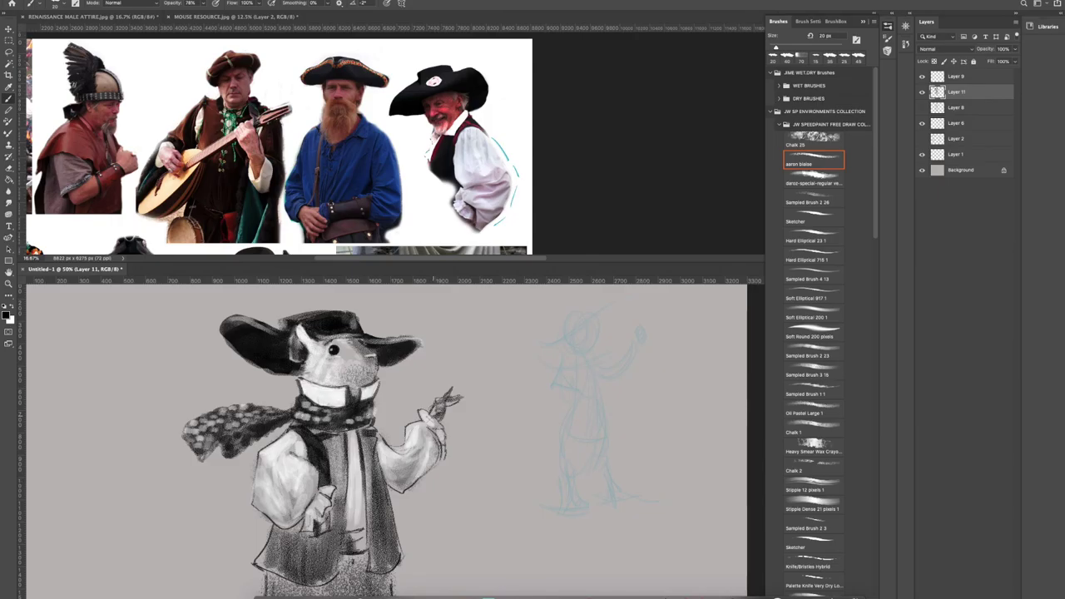
Bring up the MOUSE RESOURCE.jpg reference and examine the rodents' paws at 50% zoom.
click(420, 186)
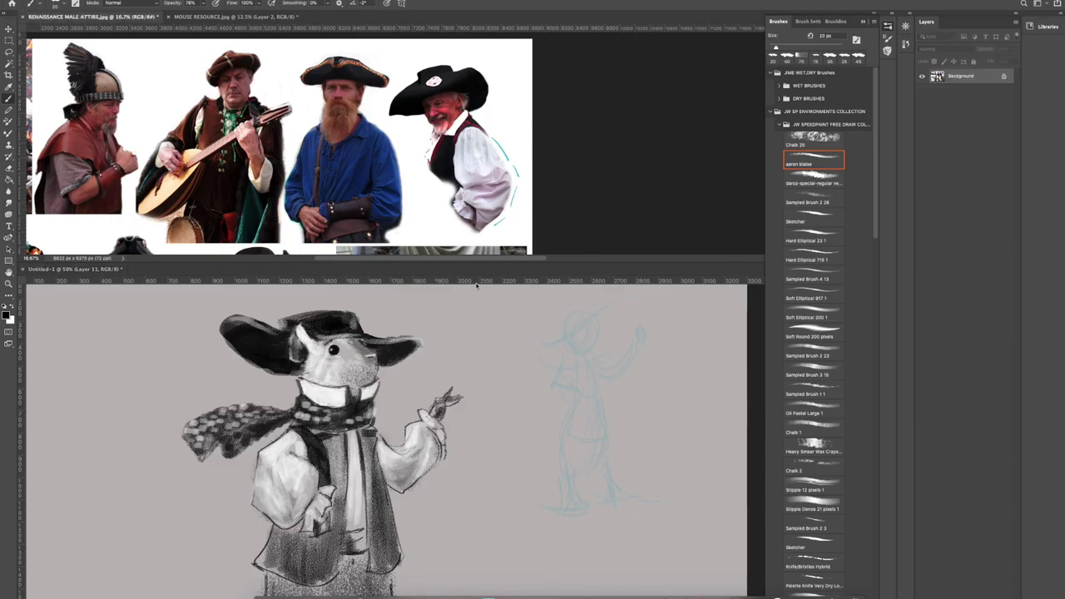
click(248, 17)
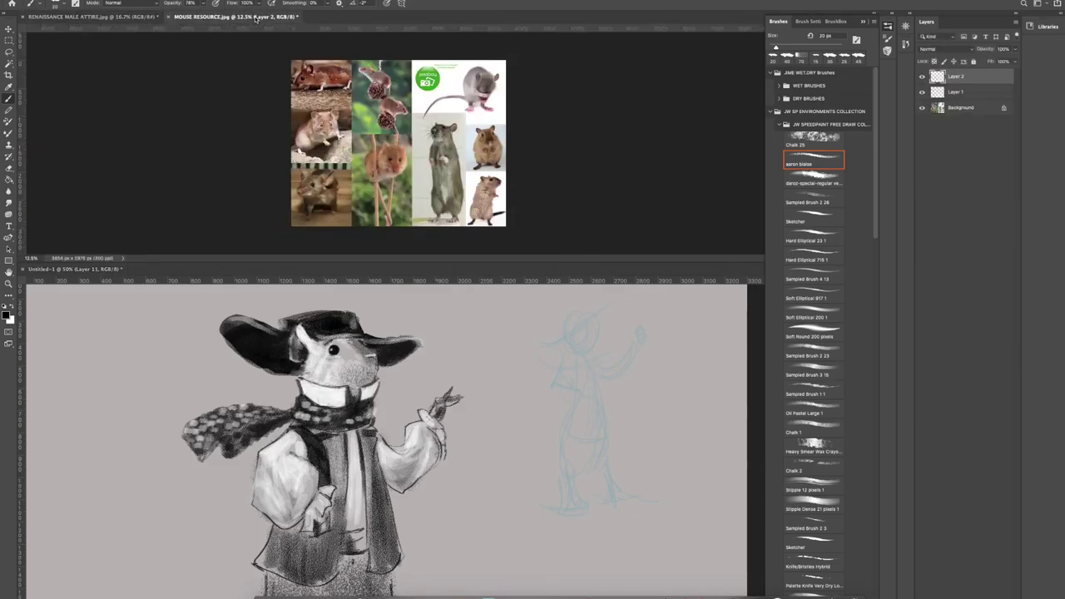
key(super+plus)
key(super+plus)
key(super+plus)
key(super+plus)
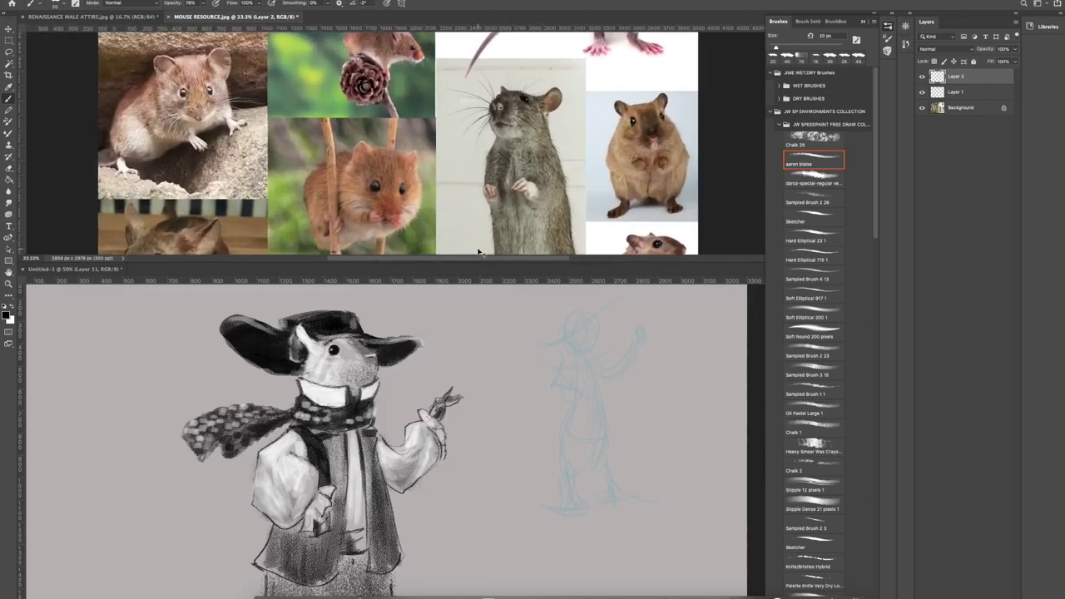
drag(628, 218, 488, 138)
drag(95, 153, 391, 218)
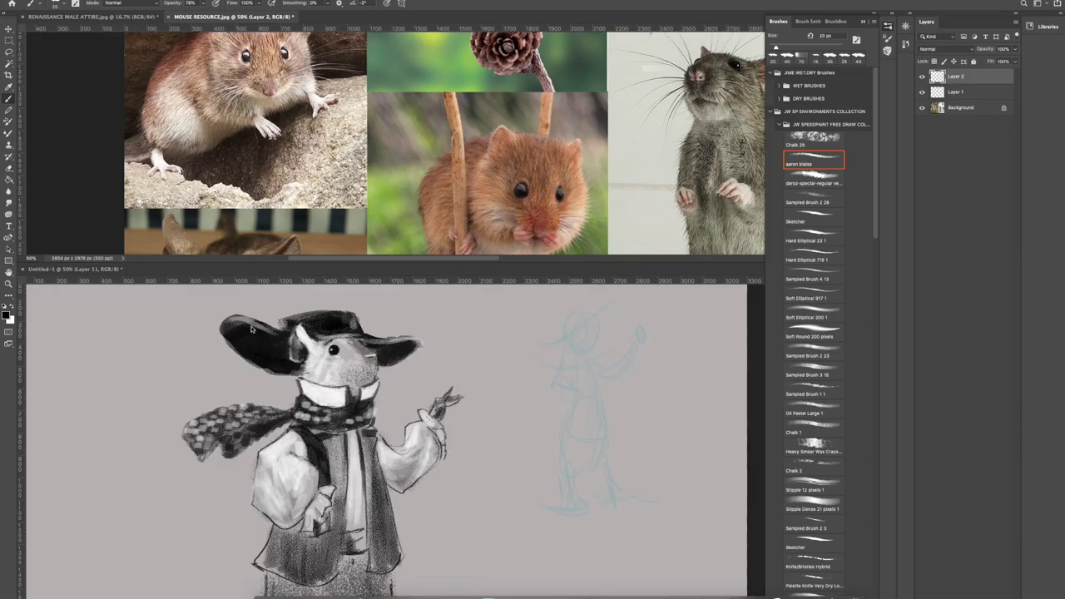
Paint the raised hand in black, erase around its fingers, and set the eraser to the aaron blaise brush.
click(431, 413)
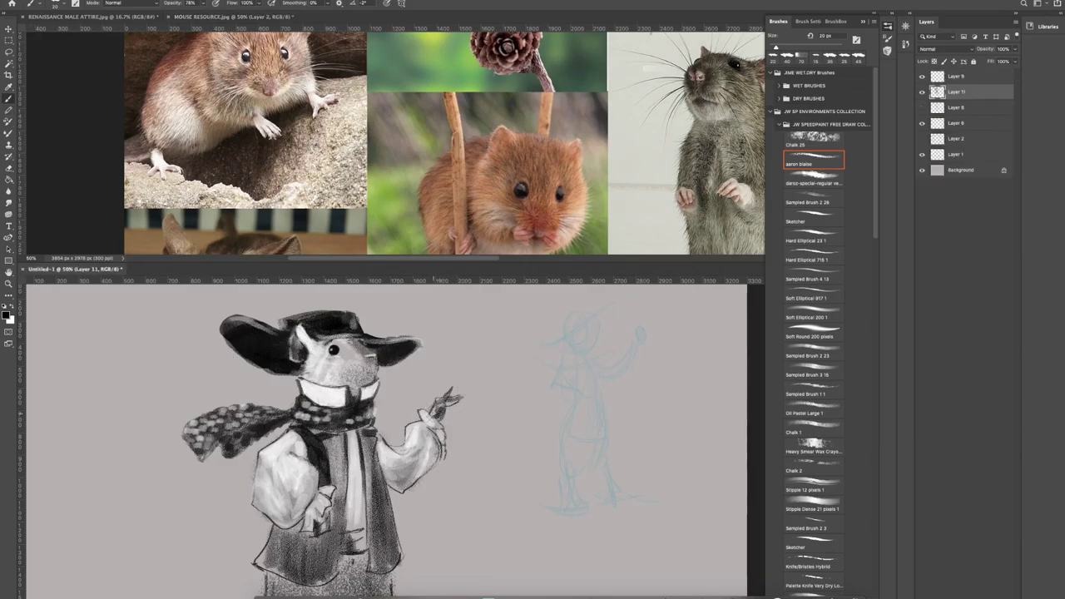
mouse_move(431, 413)
mouse_down()
mouse_move(449, 391)
mouse_move(458, 400)
mouse_move(435, 402)
mouse_move(434, 391)
mouse_up()
key(e)
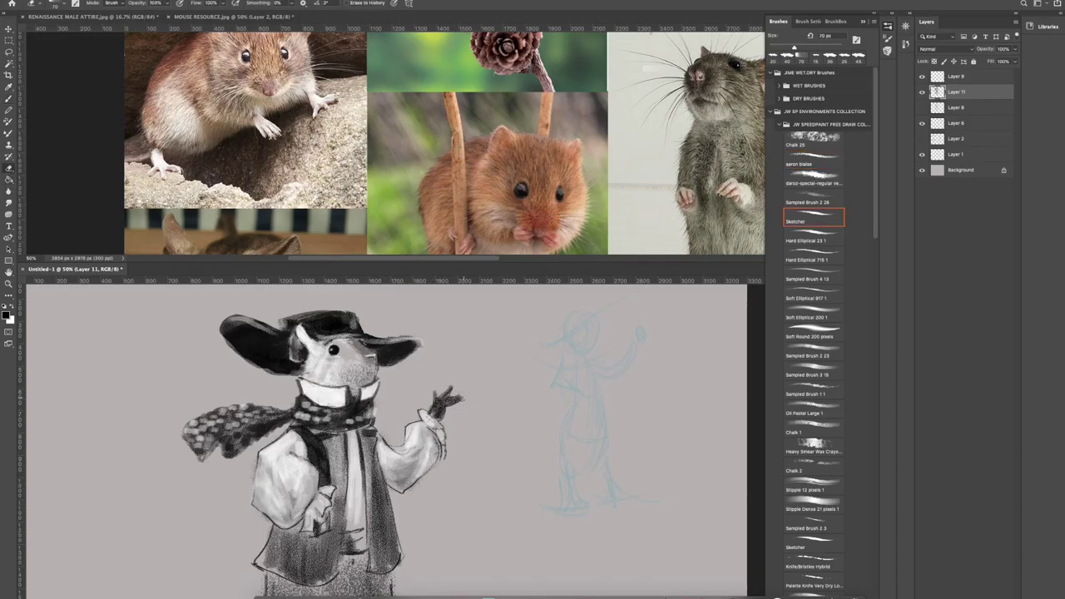
drag(466, 398, 460, 401)
click(826, 161)
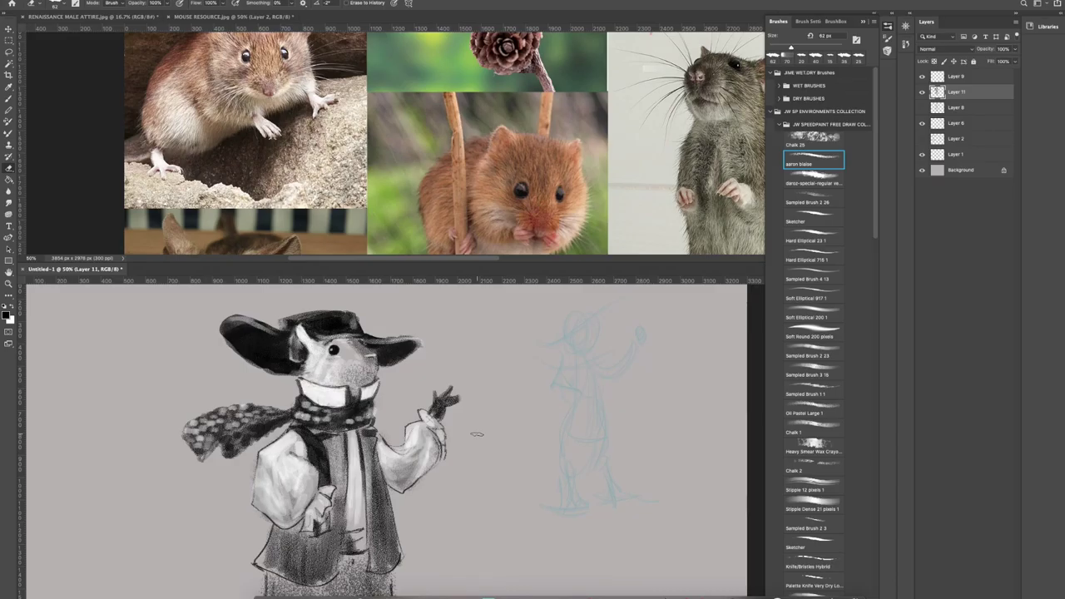
Paint thin white highlights on the palm and fingers of the raised hand with a smaller brush.
click(12, 98)
click(11, 308)
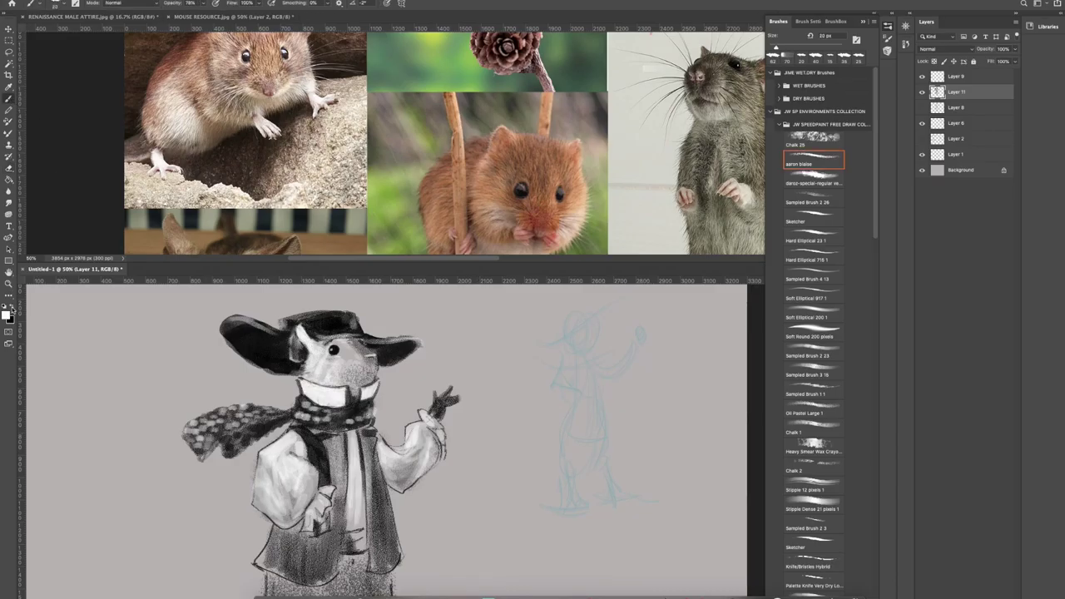
key(bracketleft)
key(bracketleft)
drag(433, 396, 439, 415)
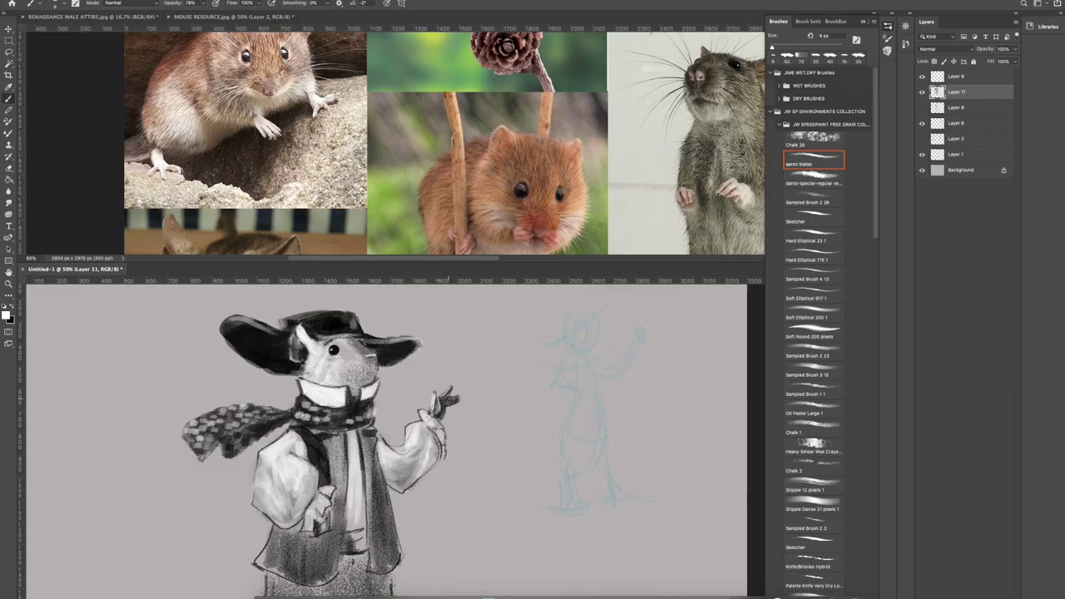
drag(445, 404, 457, 401)
key(ctrl+minus)
key(ctrl+minus)
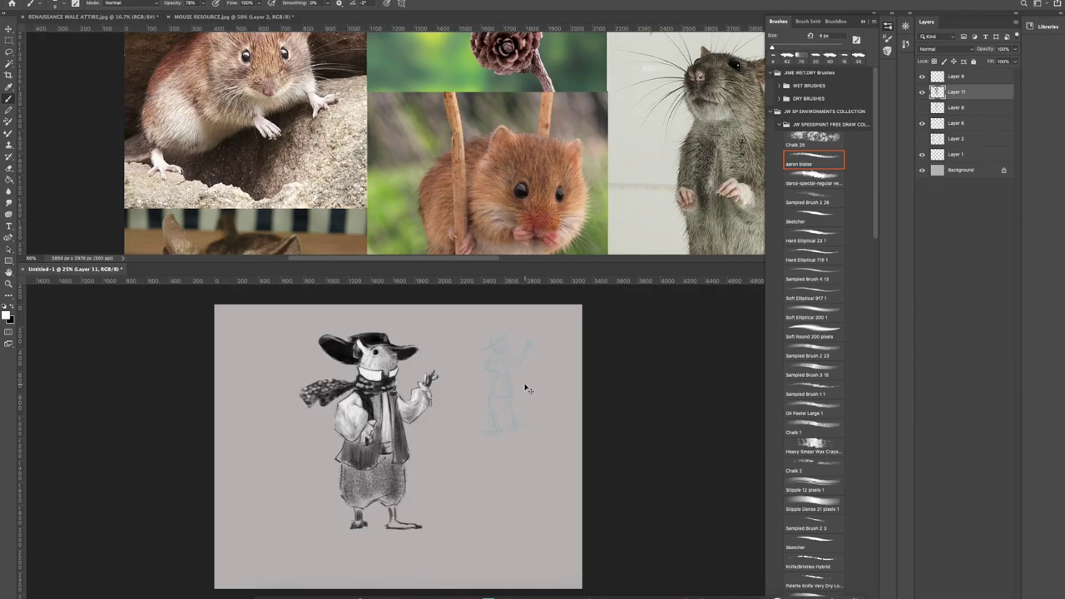
Darken the fingers of the lowered hand in front of the vest with sampled black.
key(ctrl+plus)
key(ctrl+plus)
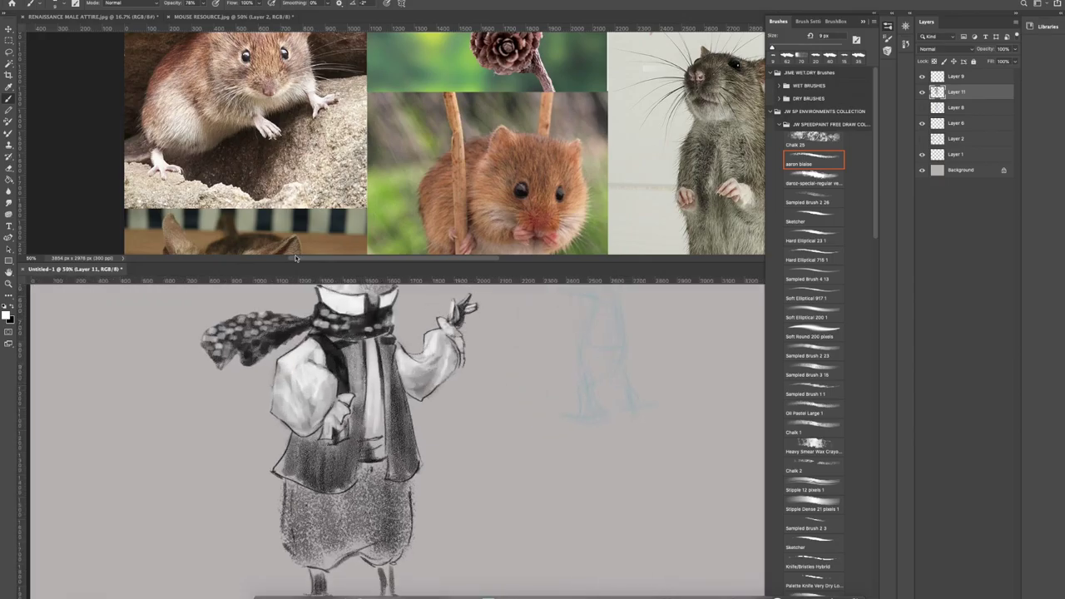
click(14, 307)
alt+click(477, 329)
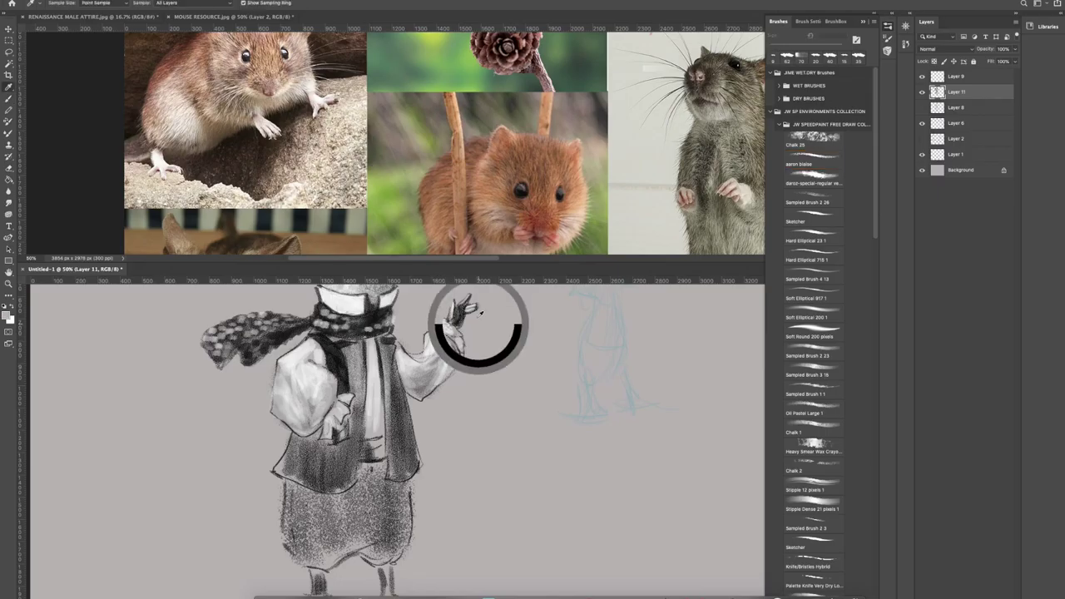
alt+click(335, 436)
mouse_move(338, 439)
mouse_down()
mouse_move(346, 421)
mouse_move(337, 421)
mouse_up()
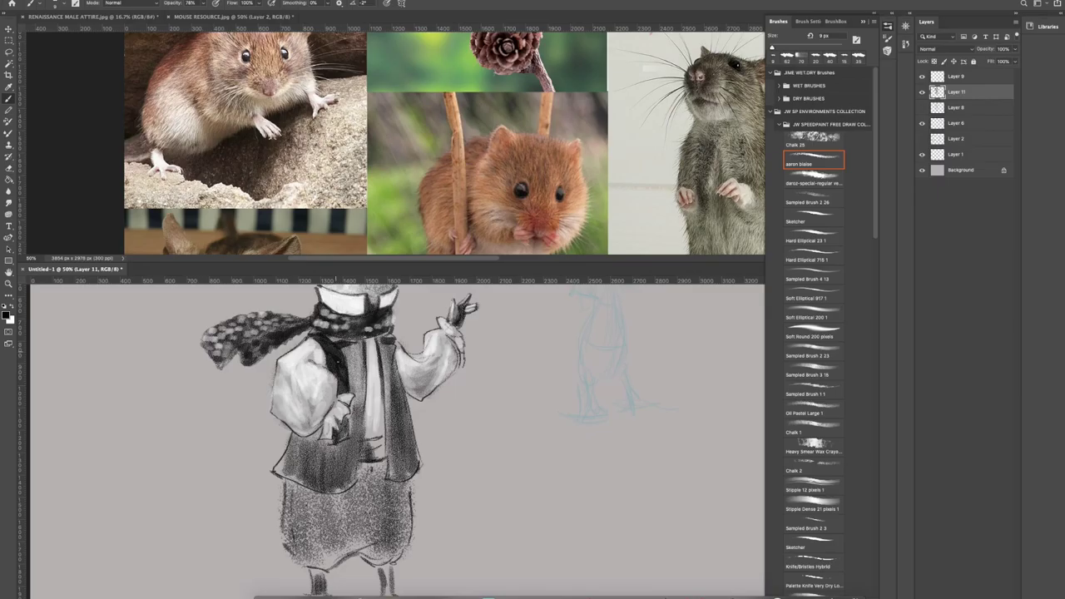
Sample a dark tone from the drawing and shade the vest's lower front beside the hand with an enlarged brush.
alt+click(340, 353)
alt+click(312, 379)
key(bracketright)
key(bracketright)
key(bracketright)
mouse_move(346, 422)
mouse_down()
mouse_move(335, 445)
mouse_move(285, 453)
mouse_move(284, 470)
mouse_move(320, 436)
mouse_move(299, 474)
mouse_move(338, 463)
mouse_move(358, 419)
mouse_move(349, 353)
mouse_move(403, 470)
mouse_up()
Darken the vest's far front panel with a sampled dark tone and a 70 px brush.
alt+click(333, 445)
key(bracketright)
key(bracketright)
key(bracketright)
key(bracketright)
key(bracketright)
key(bracketright)
key(bracketright)
key(bracketright)
drag(389, 362, 409, 463)
Examine the lower row of costumed men in RENAISSANCE MALE ATTIRE.jpg for vest, coat and trouser details.
click(92, 16)
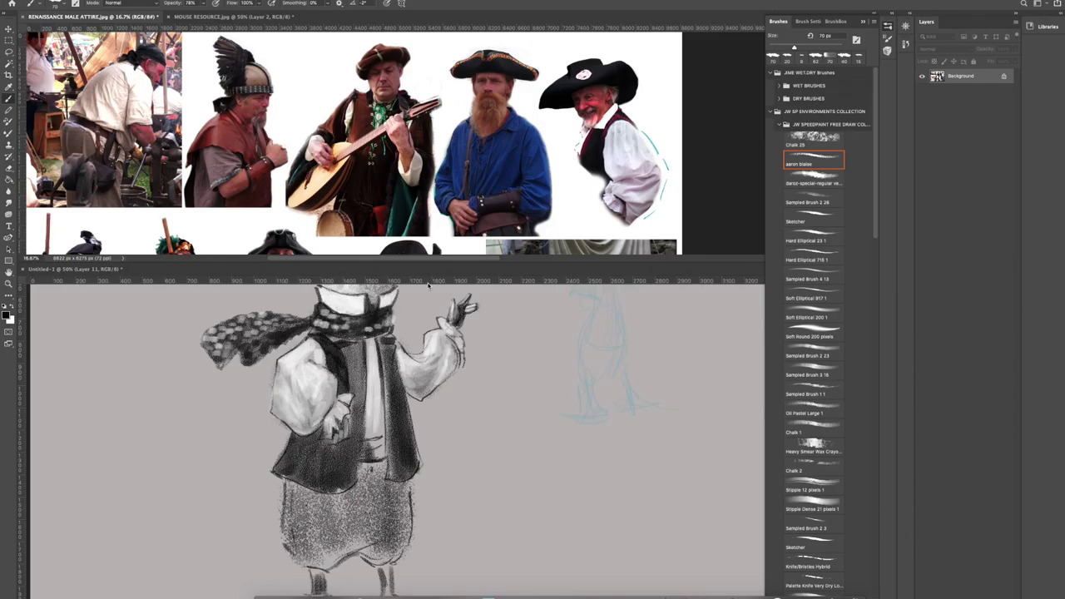
scroll(497, 210, down, 8)
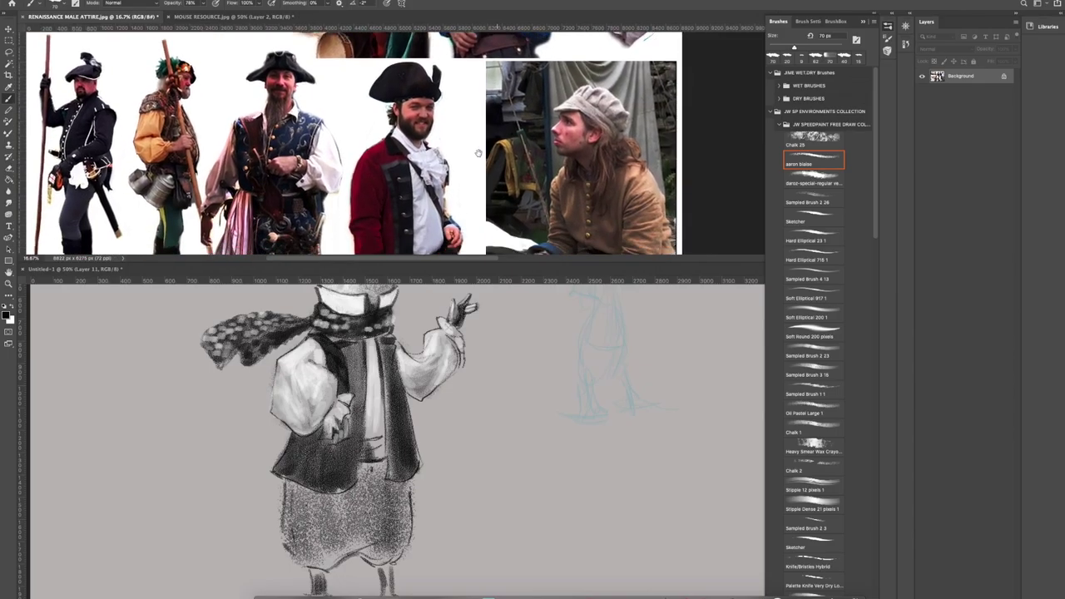
mouse_move(471, 181)
mouse_down()
mouse_move(447, 159)
mouse_move(482, 166)
mouse_move(497, 201)
mouse_move(459, 189)
mouse_up()
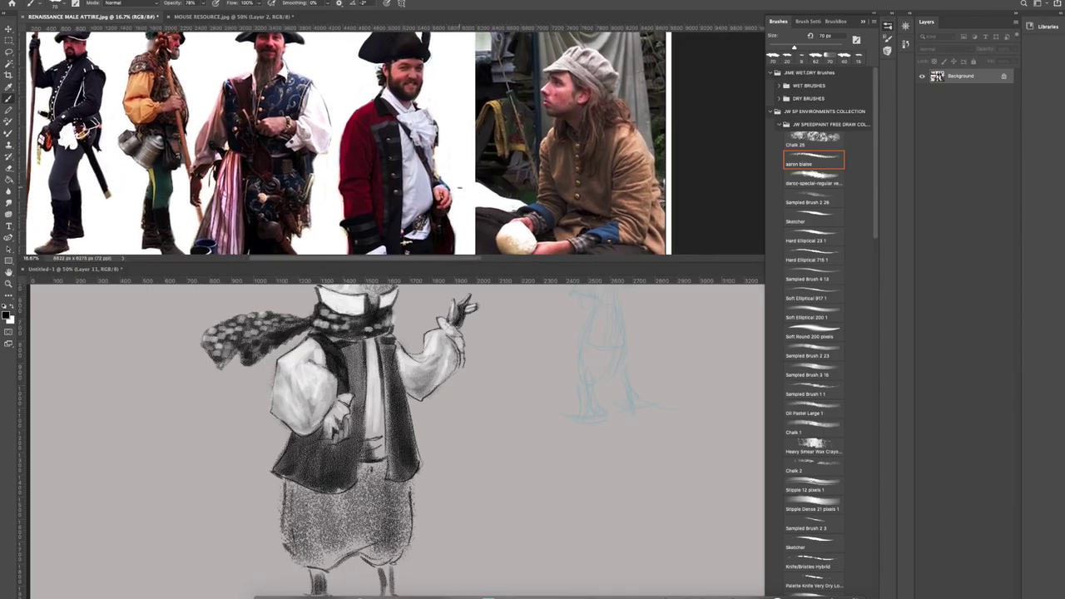
drag(491, 195, 454, 172)
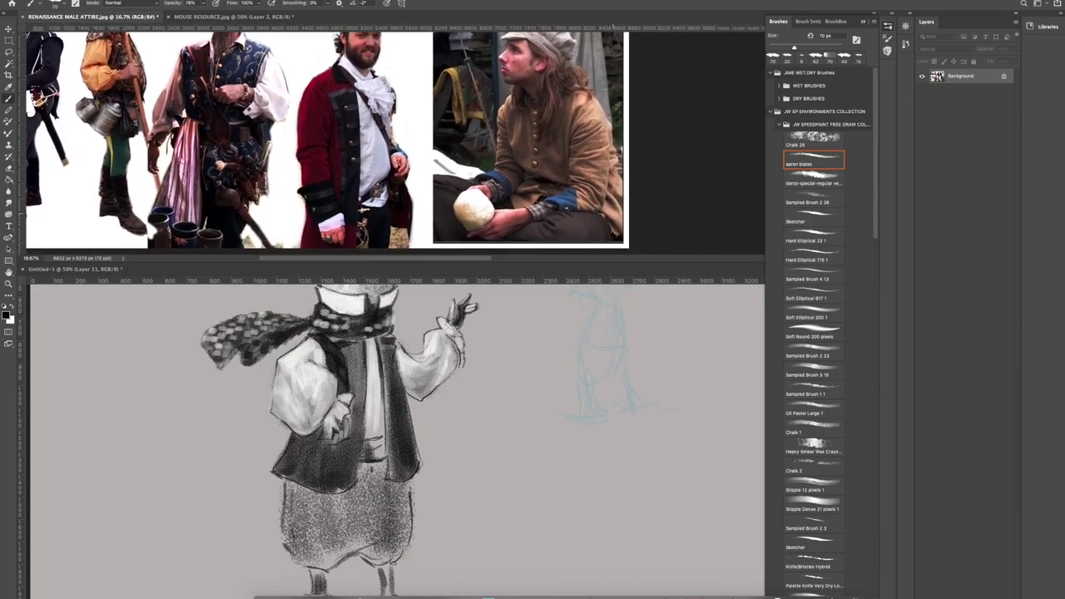
Darken both vest panels and the vest's lower edge with black, reducing the brush to 40 px and undoing unwanted strokes.
click(306, 448)
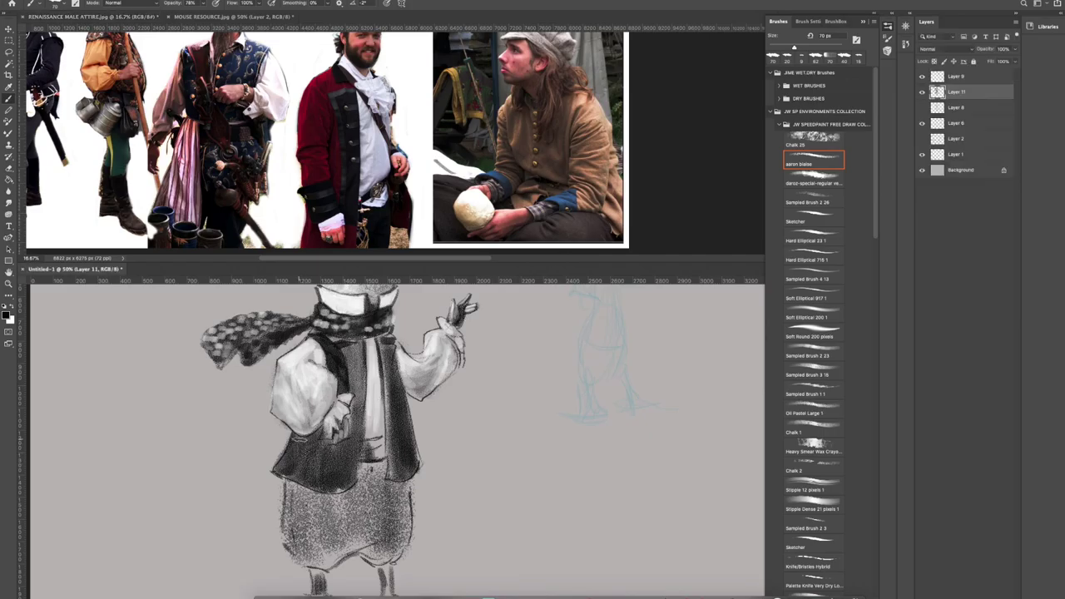
key(bracketleft)
key(bracketleft)
key(bracketleft)
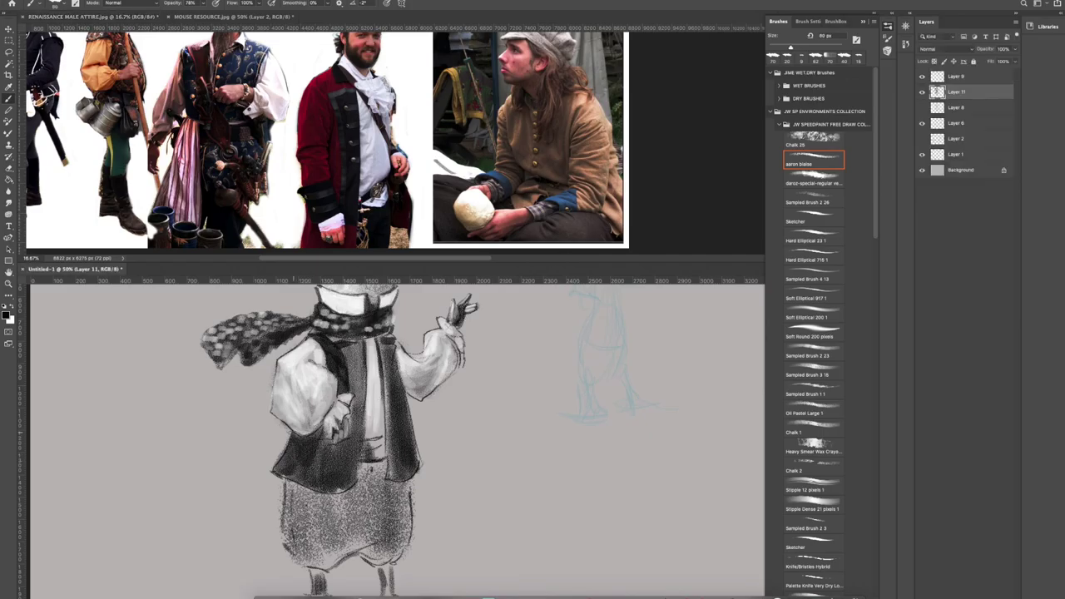
mouse_move(318, 430)
mouse_down()
mouse_move(309, 443)
mouse_move(337, 462)
mouse_move(282, 466)
mouse_move(324, 487)
mouse_move(339, 456)
mouse_move(323, 463)
mouse_move(319, 484)
mouse_move(356, 432)
mouse_move(362, 346)
mouse_move(364, 399)
mouse_up()
drag(376, 341, 390, 463)
key(super+z)
key(super+z)
key(super+z)
mouse_move(369, 348)
mouse_down()
mouse_move(364, 431)
mouse_move(364, 406)
mouse_move(365, 429)
mouse_move(403, 472)
mouse_move(415, 463)
mouse_move(397, 463)
mouse_move(396, 412)
mouse_up()
drag(405, 462, 390, 360)
drag(334, 487, 349, 486)
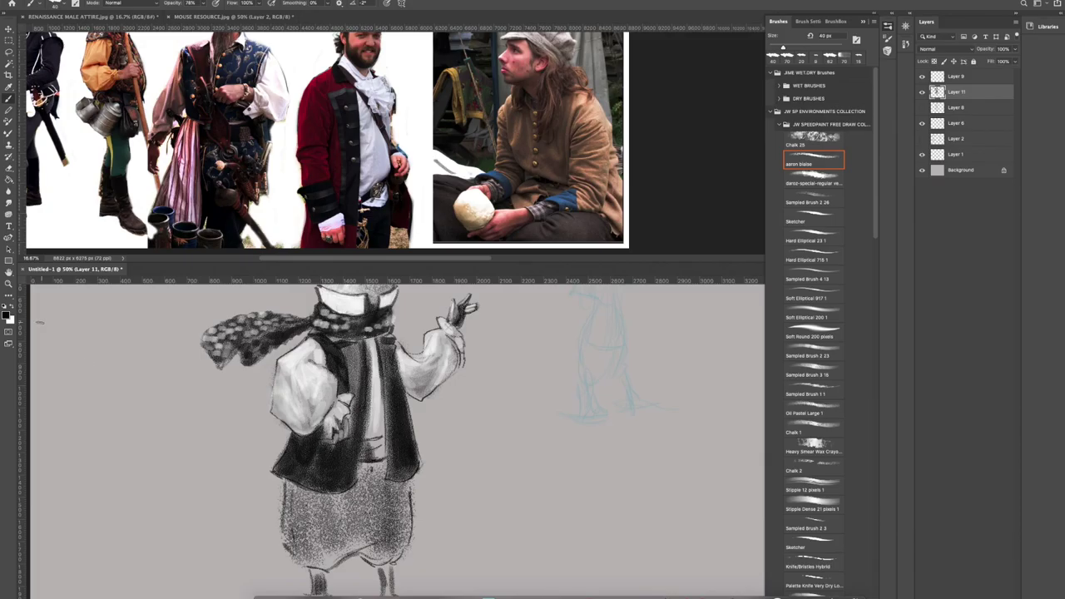
Sample a dark grey from the vest front and a light tone from the sleeve to refine the lowered hand.
key(i)
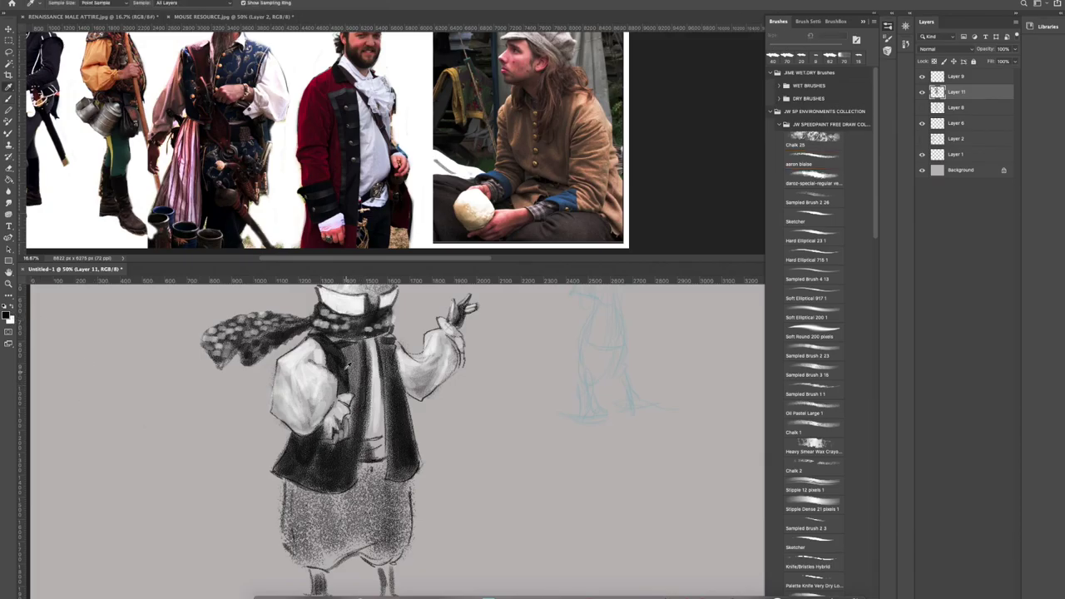
click(360, 358)
key(b)
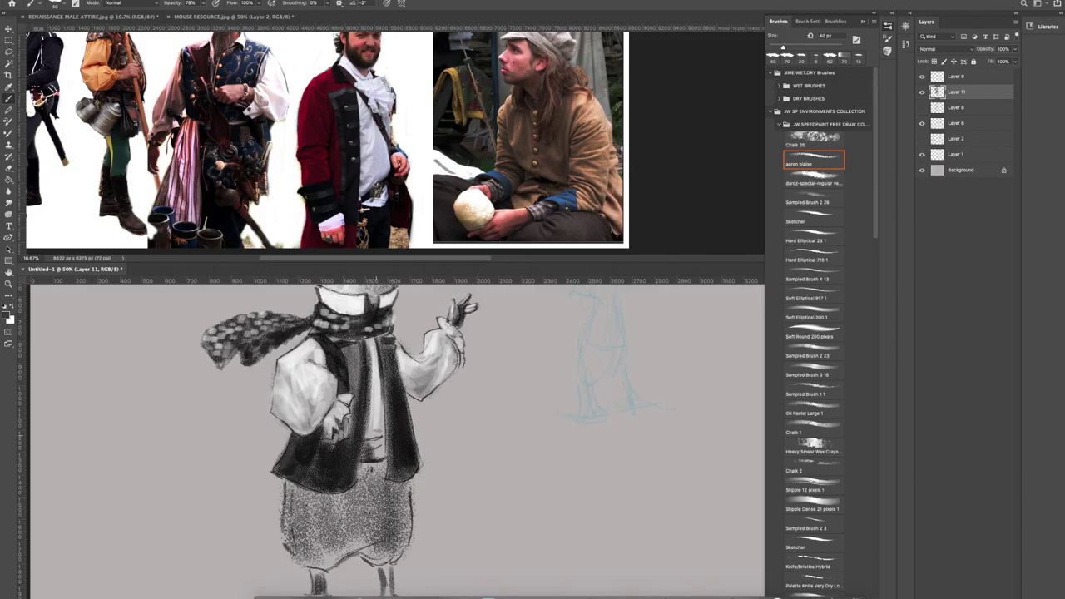
alt+click(302, 379)
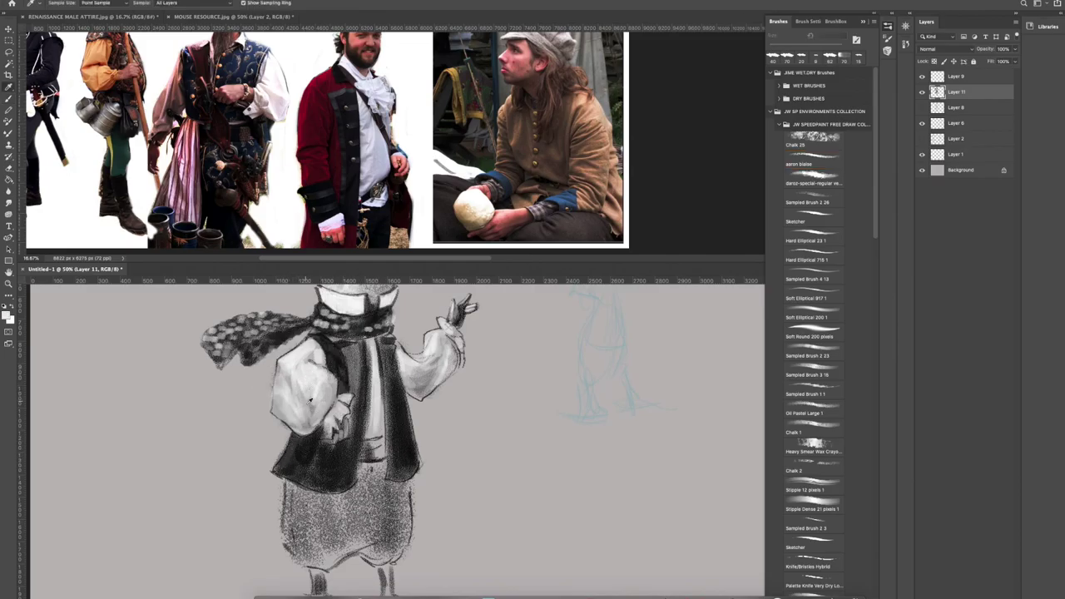
drag(294, 437, 276, 470)
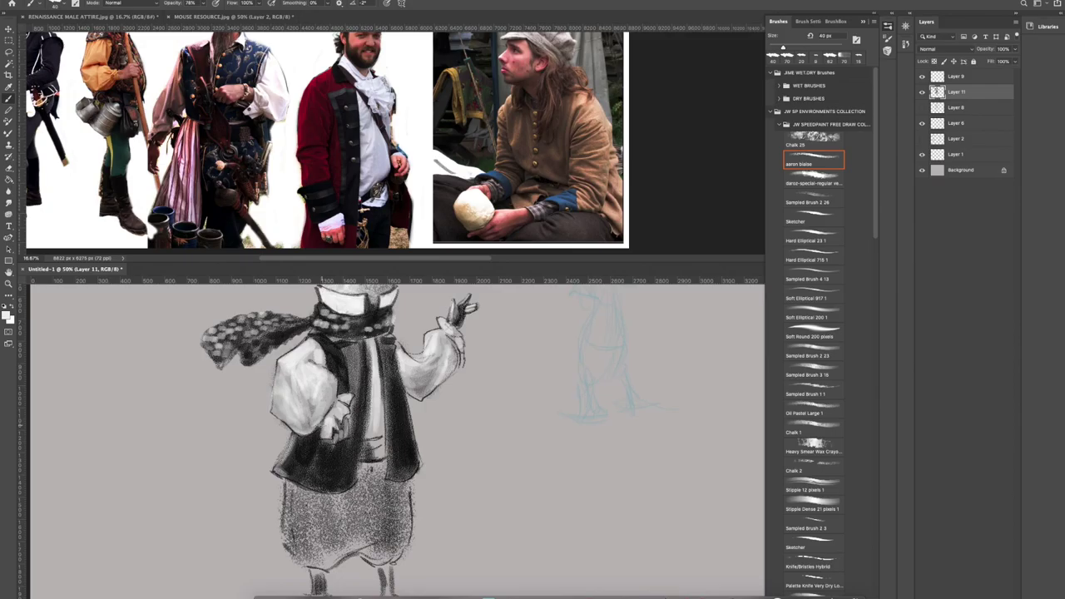
Darken the vest beside the lowered hand and block in the waistband with a 35 px black brush.
key(bracketleft)
key(bracketleft)
key(bracketleft)
key(bracketleft)
key(bracketright)
key(bracketright)
key(bracketright)
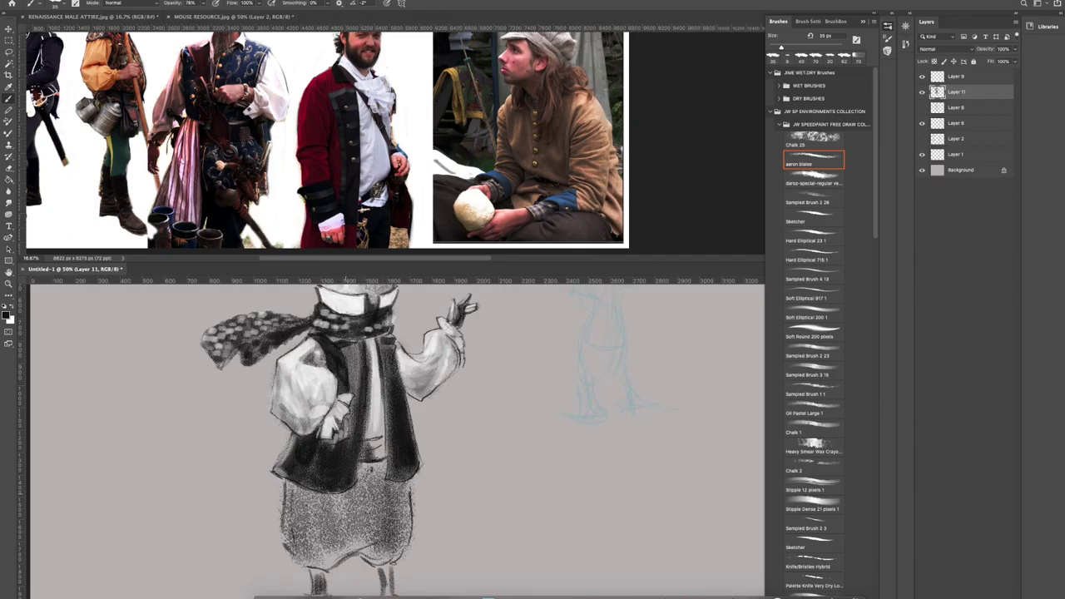
drag(286, 443, 291, 471)
mouse_move(374, 431)
mouse_down()
mouse_move(378, 408)
mouse_move(369, 457)
mouse_move(379, 461)
mouse_move(363, 459)
mouse_move(379, 459)
mouse_move(364, 439)
mouse_move(385, 456)
mouse_up()
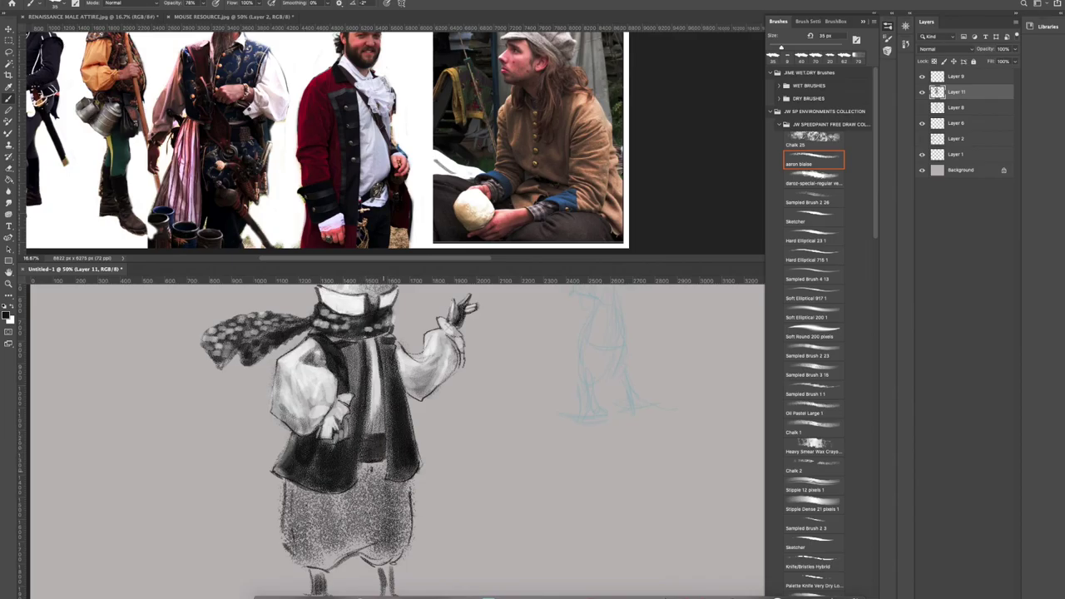
Try a dark stroke on the upper sleeve of the raised arm, then undo the last strokes.
key(ctrl+minus)
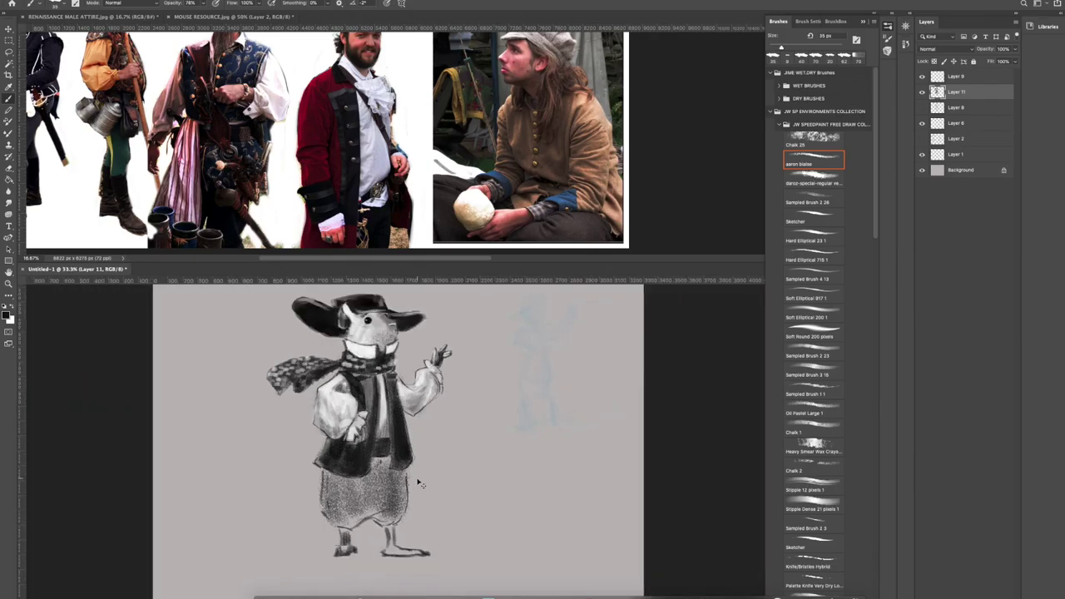
key(ctrl+plus)
key(ctrl+plus)
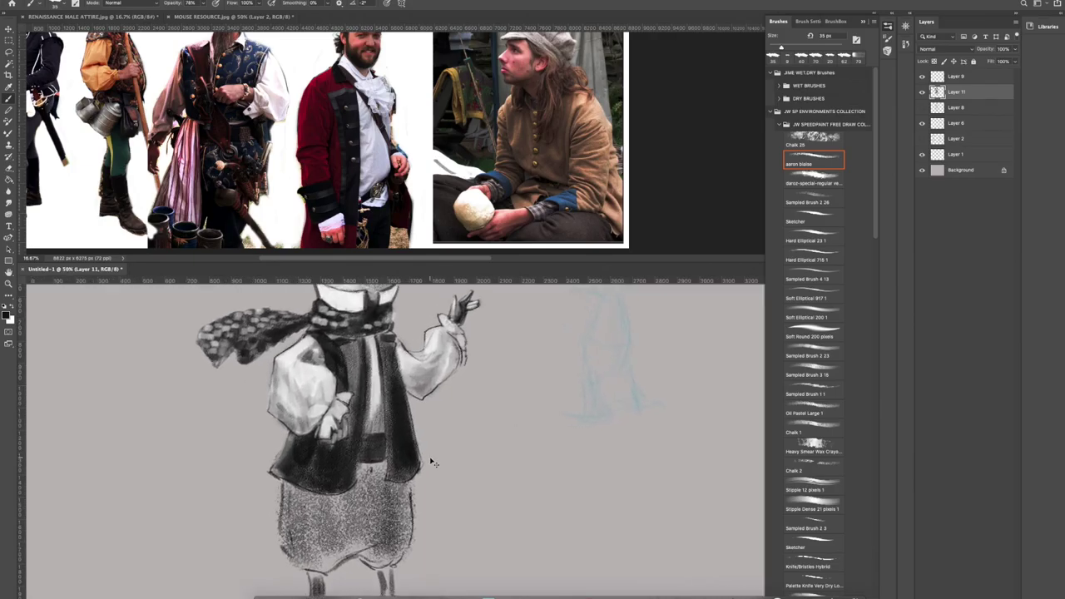
drag(408, 404, 381, 450)
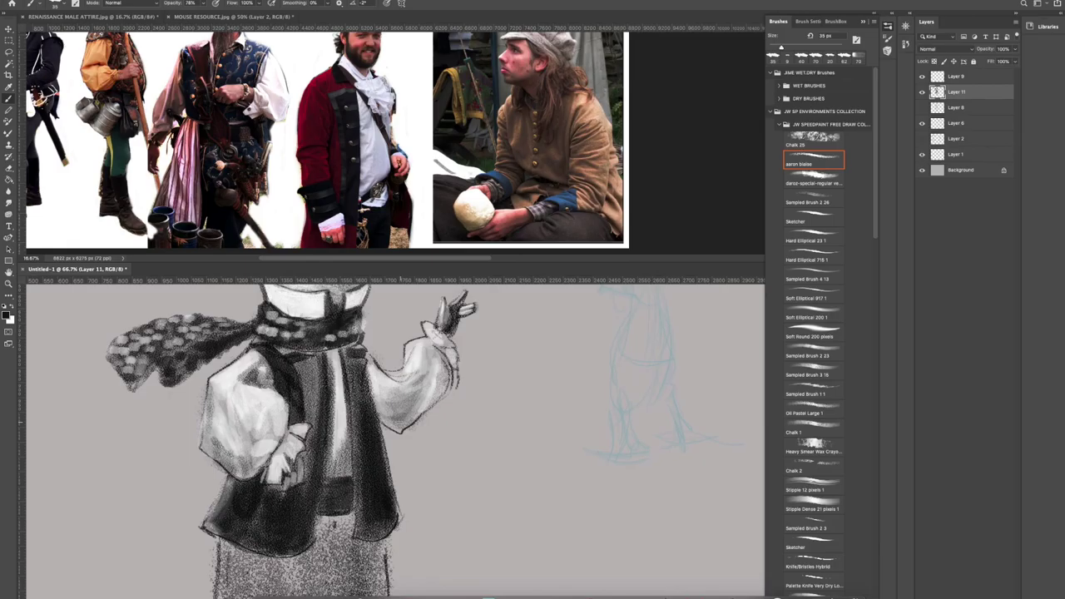
drag(390, 380, 411, 360)
key(ctrl+z)
key(ctrl+z)
key(ctrl+z)
Draw thin black accents along the vest's far panel, outer lower edge and beside the hand with a 10 px brush.
key(bracketleft)
key(bracketleft)
drag(366, 372, 368, 405)
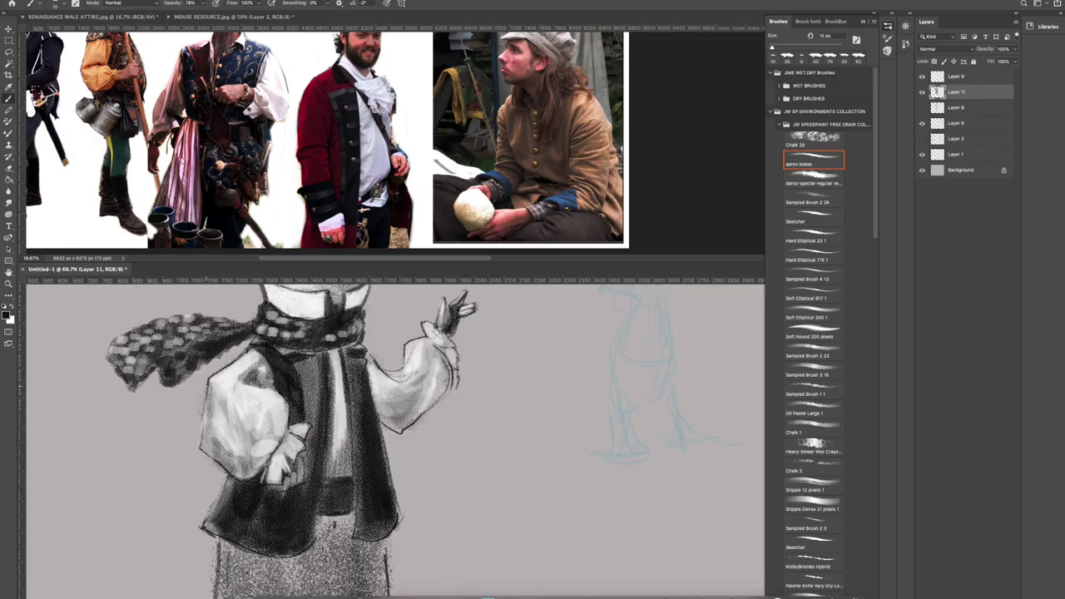
drag(230, 477, 212, 510)
drag(294, 478, 299, 489)
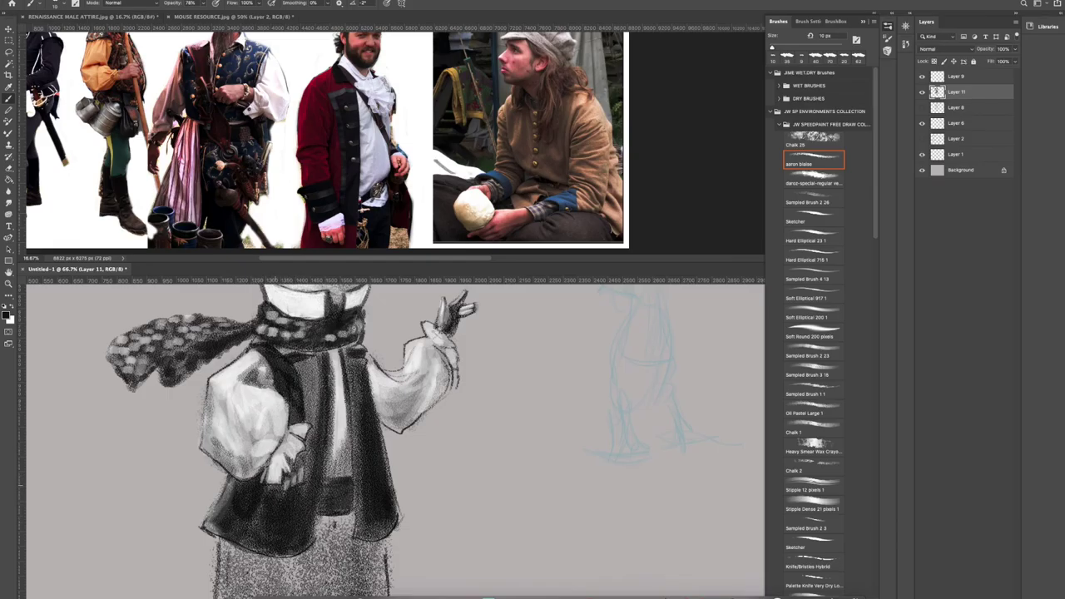
Shade the light shirt front between the vest panels with a dark tone and a 70 px brush.
click(12, 308)
key(x)
key(bracketright)
key(bracketright)
key(bracketright)
key(bracketright)
key(bracketright)
key(bracketright)
drag(336, 351, 339, 452)
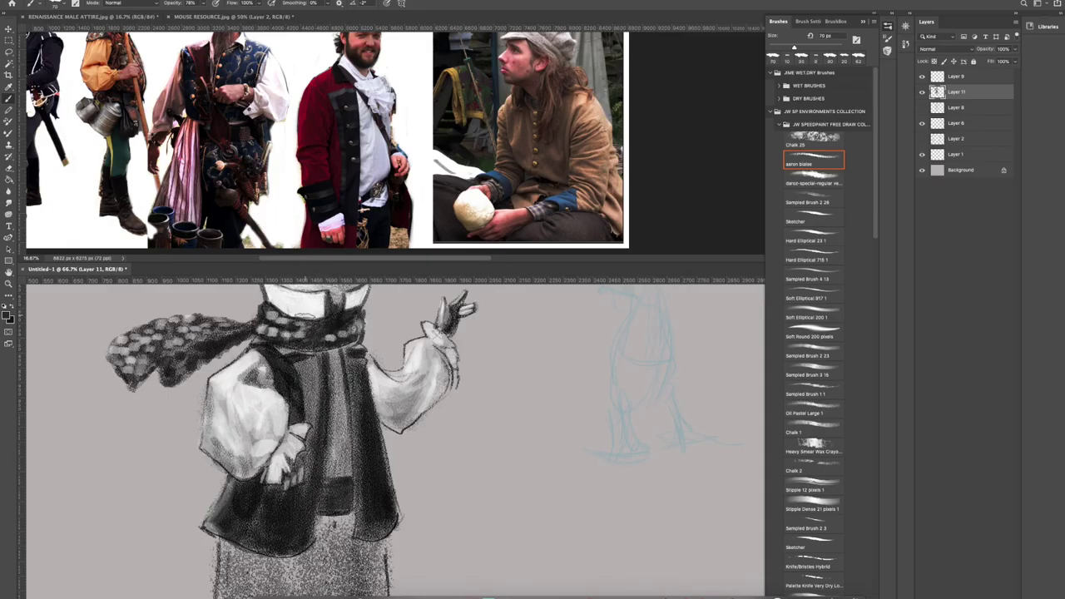
Sample white from the collar and paint thin highlights down the shirt front with a 10 px brush.
alt+click(302, 304)
key(bracketleft)
key(bracketleft)
key(bracketleft)
key(bracketleft)
key(bracketleft)
key(bracketleft)
drag(335, 363, 339, 419)
drag(333, 356, 332, 405)
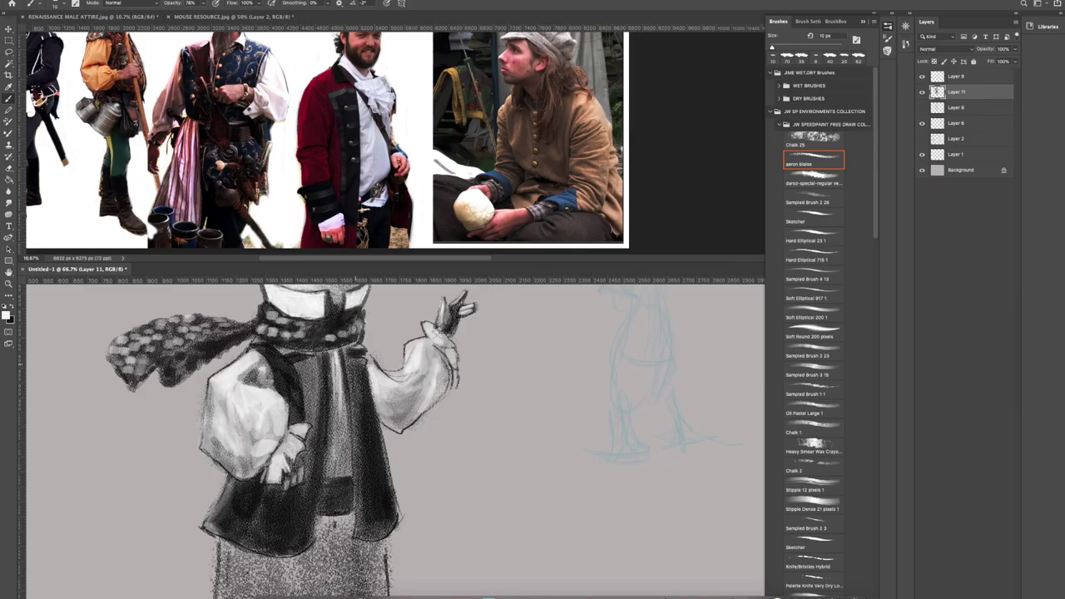
Add fine white highlights at the shirt's neckline and along both vest panel edges, undoing the stray stroke.
drag(387, 316, 400, 335)
key(ctrl+z)
mouse_move(334, 355)
mouse_down()
mouse_move(336, 403)
mouse_move(293, 365)
mouse_move(302, 350)
mouse_move(363, 360)
mouse_move(364, 350)
mouse_move(344, 353)
mouse_up()
mouse_move(286, 349)
mouse_down()
mouse_move(277, 354)
mouse_move(311, 352)
mouse_move(304, 406)
mouse_up()
mouse_move(356, 361)
mouse_down()
mouse_move(365, 364)
mouse_move(361, 391)
mouse_move(360, 374)
mouse_move(346, 393)
mouse_move(351, 401)
mouse_move(353, 380)
mouse_move(360, 441)
mouse_up()
Trim the underside and edge of the hat's back brim with the Eraser at 40 px.
key(ctrl+minus)
key(ctrl+minus)
key(ctrl+minus)
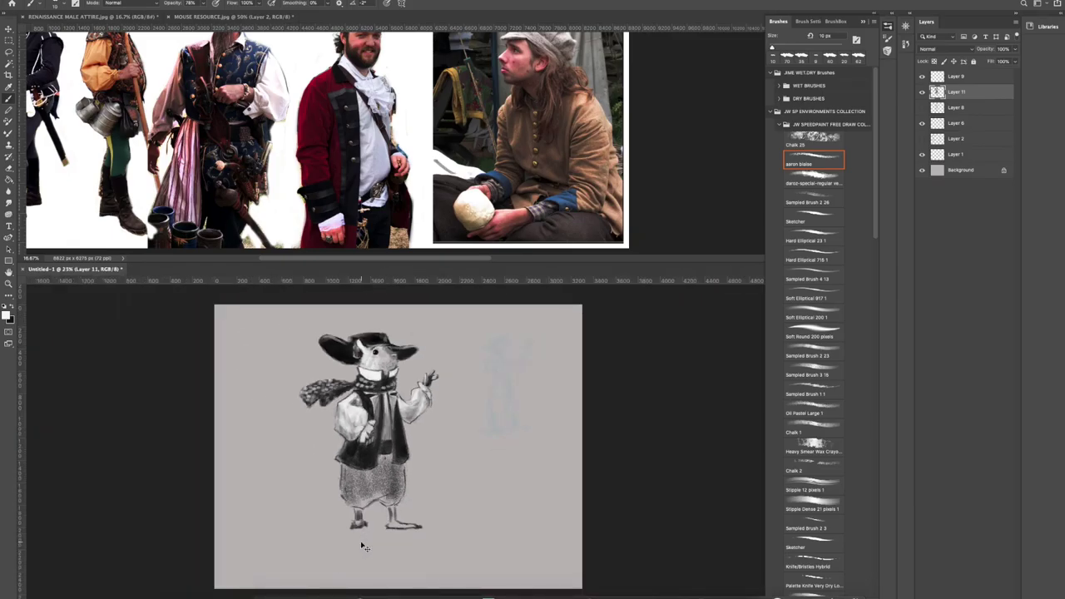
key(ctrl+plus)
key(ctrl+plus)
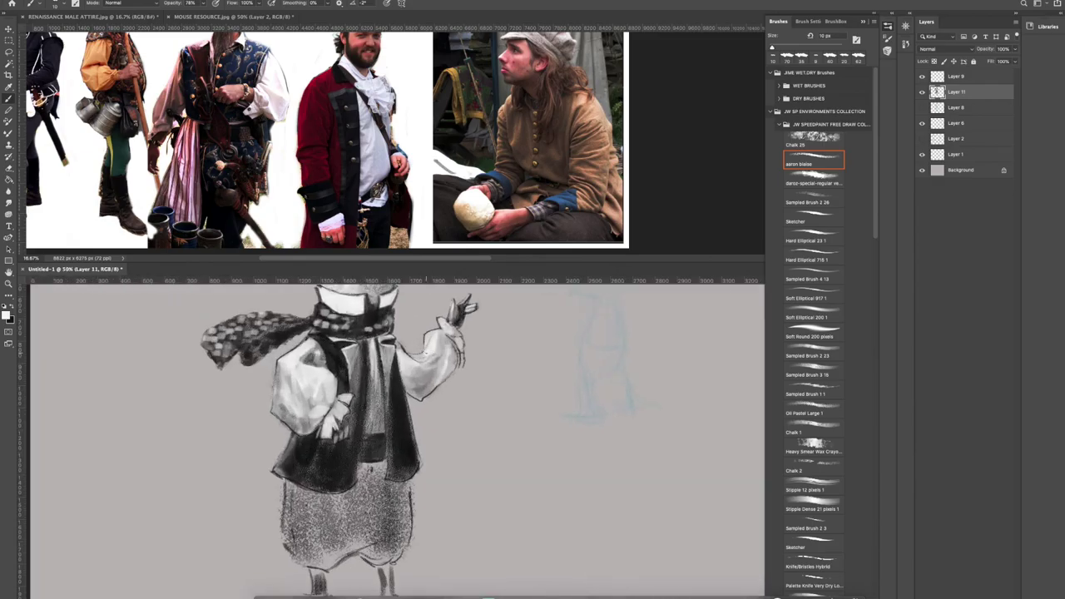
drag(430, 338, 387, 436)
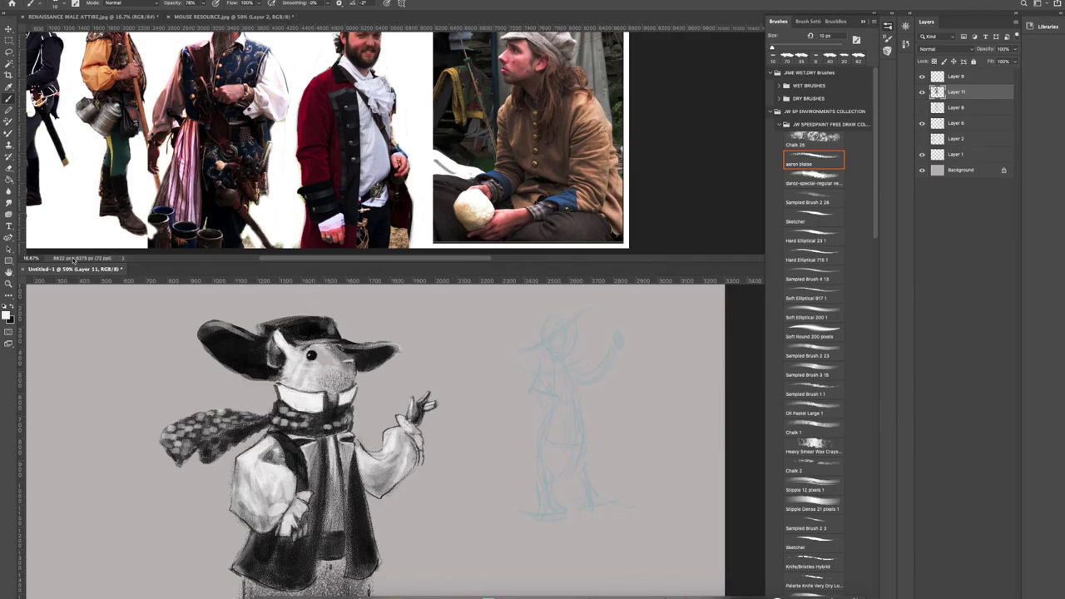
alt+click(178, 373)
click(9, 168)
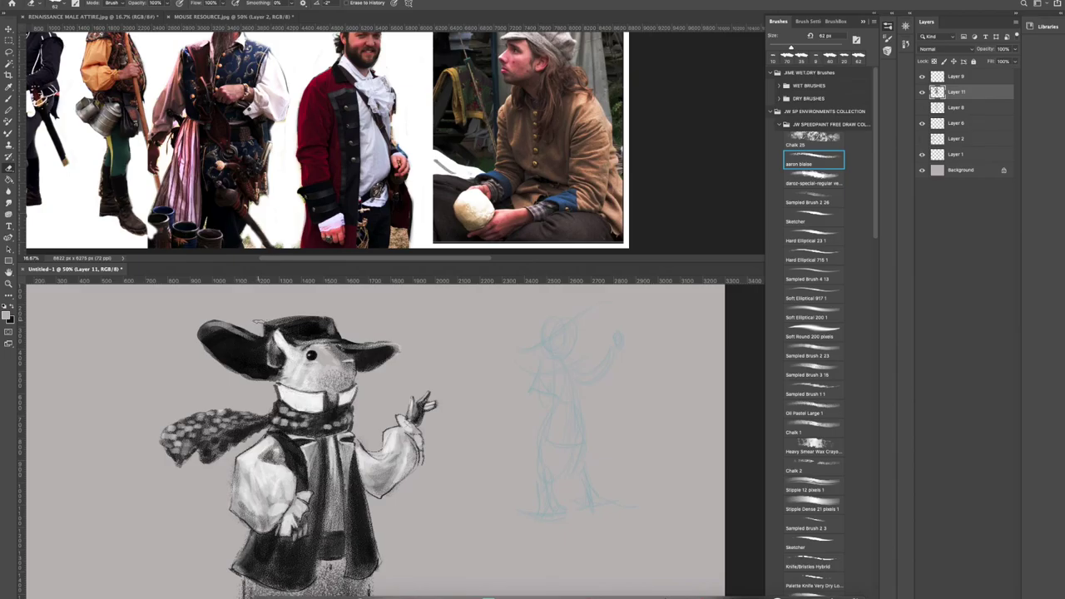
key(bracketleft)
key(bracketleft)
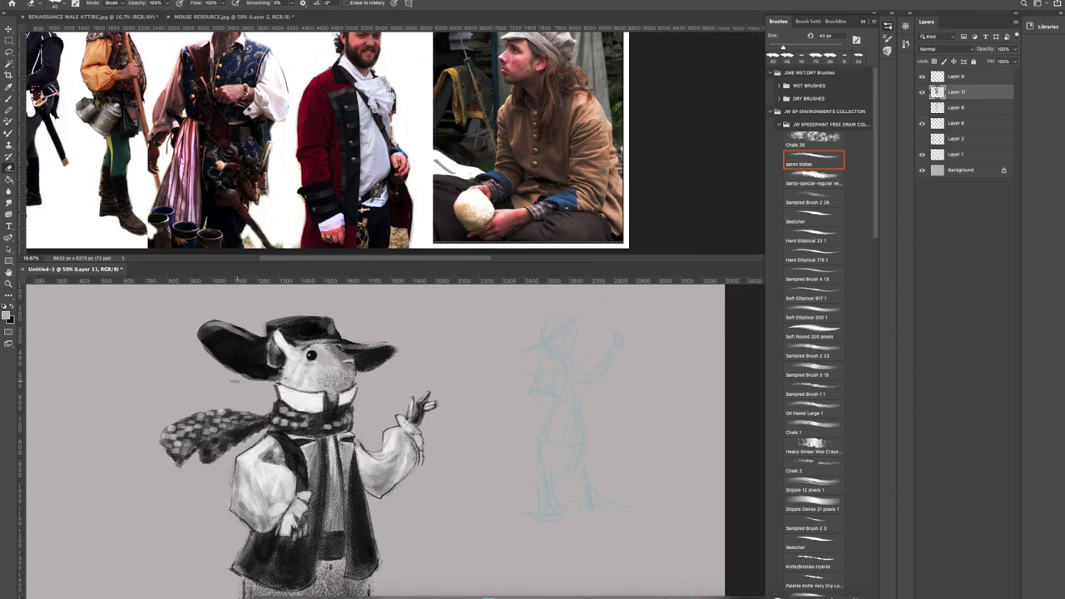
drag(207, 340, 247, 369)
drag(209, 338, 217, 350)
Repaint the hat's back brim in black with a 70 px brush.
key(b)
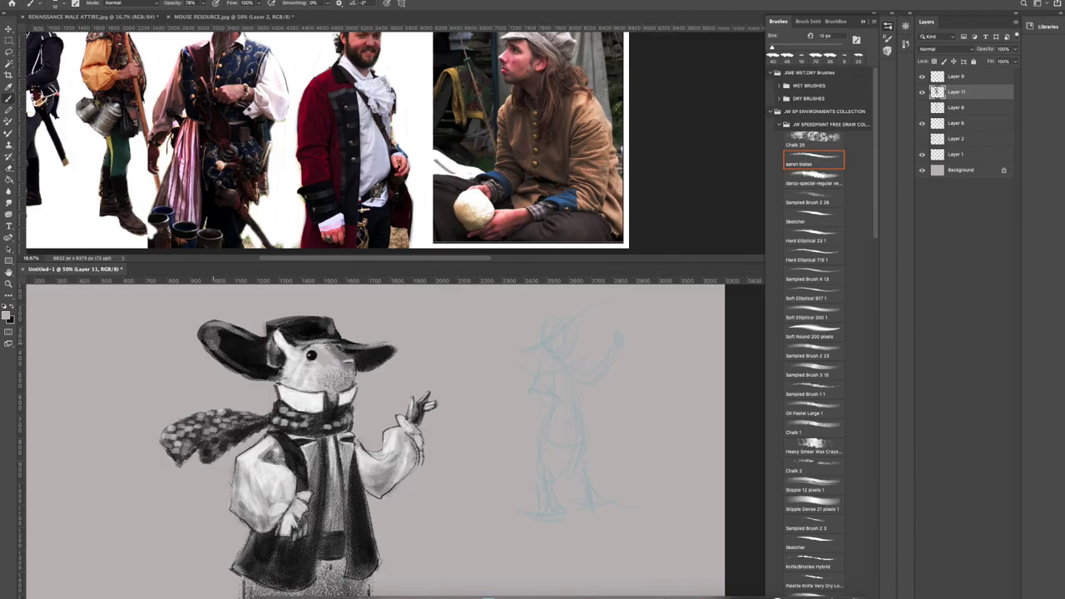
key(x)
key(bracketright)
key(bracketright)
key(bracketright)
key(bracketright)
key(bracketright)
key(bracketright)
mouse_move(225, 354)
mouse_down()
mouse_move(213, 341)
mouse_move(261, 376)
mouse_up()
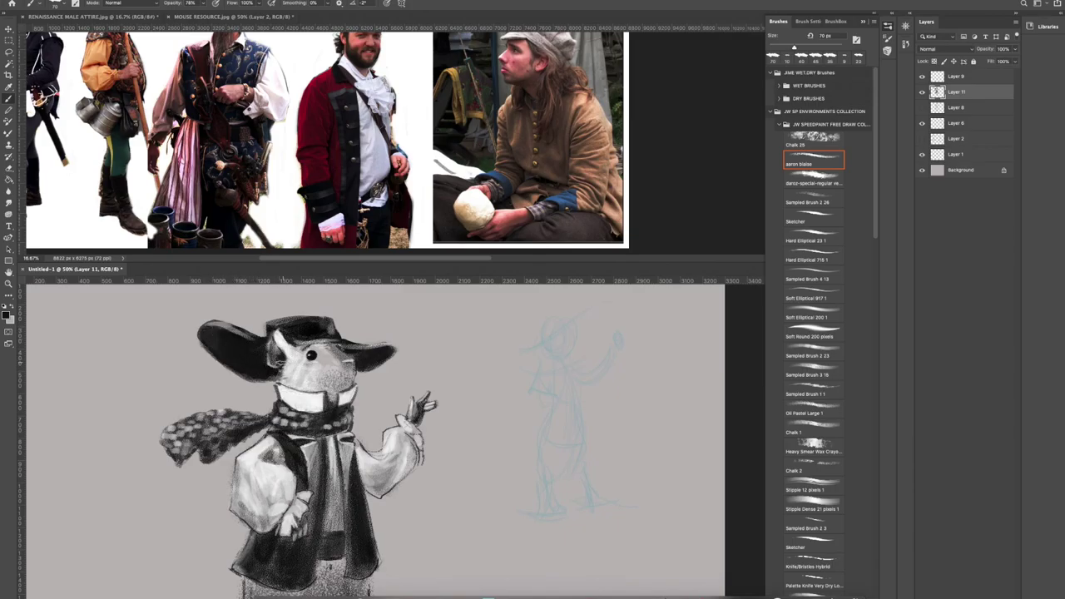
Darken the brim's underside behind the head with a smaller brush and touch up the cheek with a sampled light tone.
key(bracketleft)
key(bracketleft)
key(bracketleft)
drag(247, 374, 269, 379)
alt+click(294, 371)
mouse_move(285, 370)
mouse_down()
mouse_move(273, 378)
mouse_move(289, 364)
mouse_up()
key(bracketleft)
key(bracketleft)
key(bracketleft)
key(bracketleft)
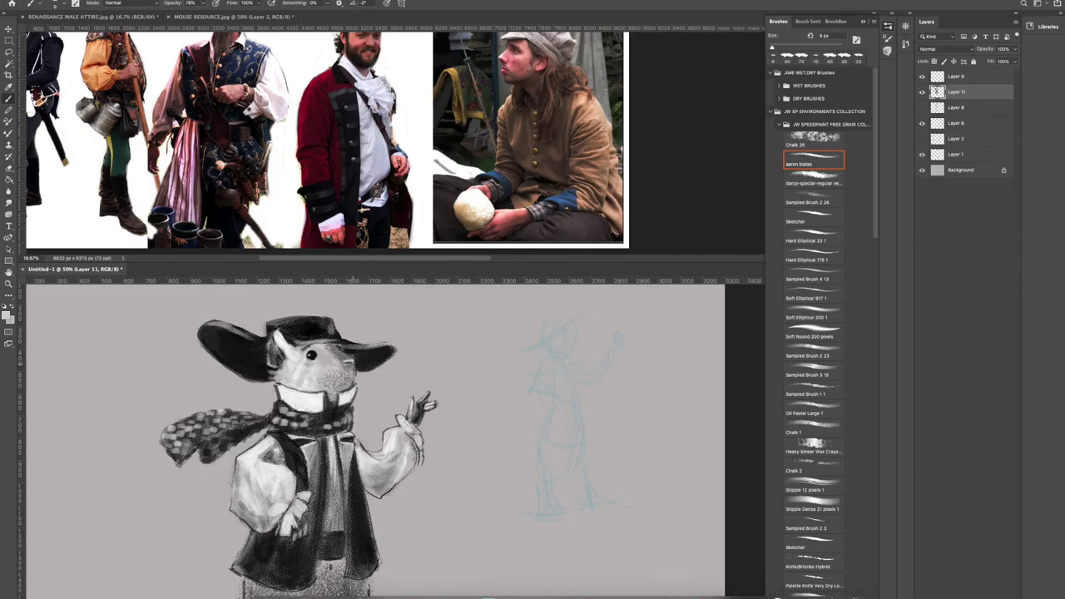
Darken the hat's front brim with a sampled black at 40 px and touch up the snout at 20 px.
alt+click(365, 364)
key(bracketright)
key(bracketright)
key(bracketright)
key(bracketright)
key(bracketright)
drag(370, 348, 380, 346)
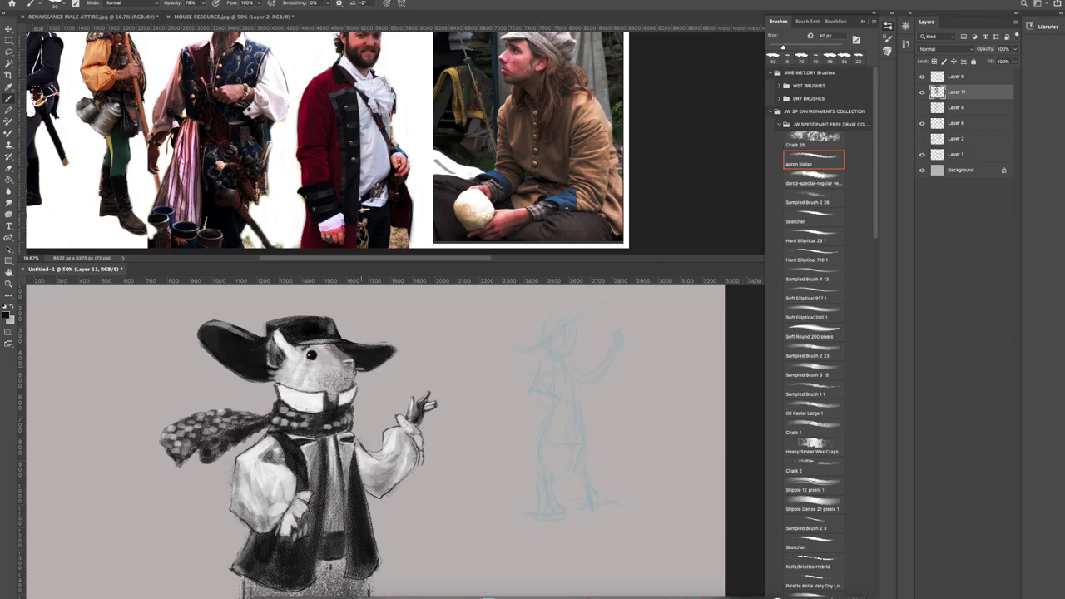
key(bracketleft)
drag(364, 369, 359, 371)
Shade the baggy trousers darker with a 60 px black brush.
drag(395, 449, 385, 419)
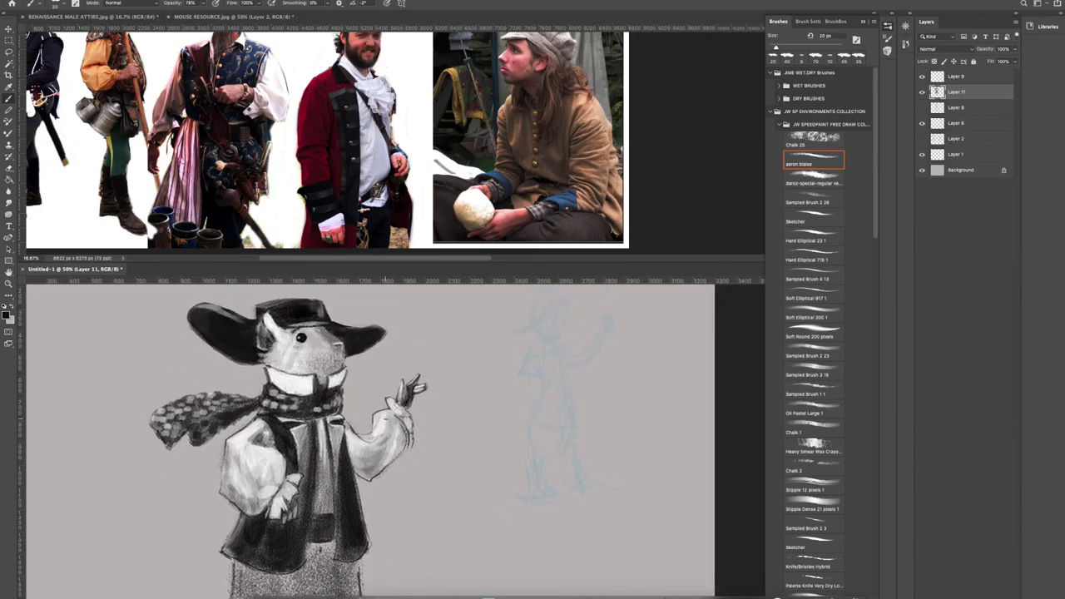
scroll(388, 424, down, 1)
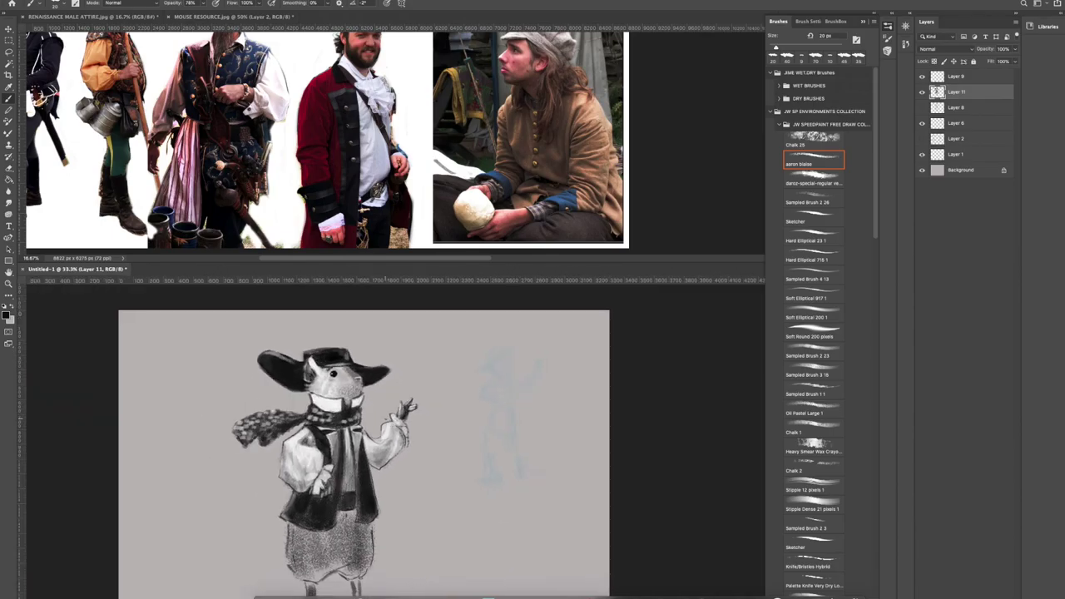
drag(382, 478, 329, 416)
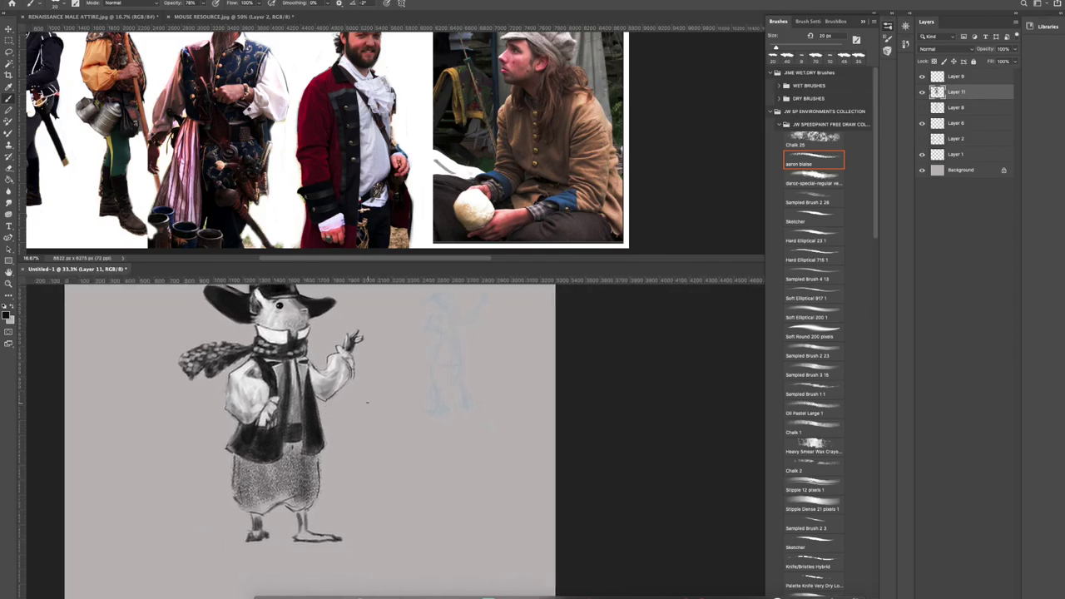
key(bracketright)
key(bracketright)
key(bracketright)
key(bracketright)
key(bracketright)
key(bracketright)
mouse_move(238, 461)
mouse_down()
mouse_move(239, 500)
mouse_move(273, 507)
mouse_move(260, 507)
mouse_move(303, 499)
mouse_move(266, 495)
mouse_move(292, 474)
mouse_move(302, 499)
mouse_move(313, 466)
mouse_move(293, 506)
mouse_move(306, 465)
mouse_move(291, 469)
mouse_move(294, 443)
mouse_move(271, 485)
mouse_move(245, 471)
mouse_move(239, 480)
mouse_up()
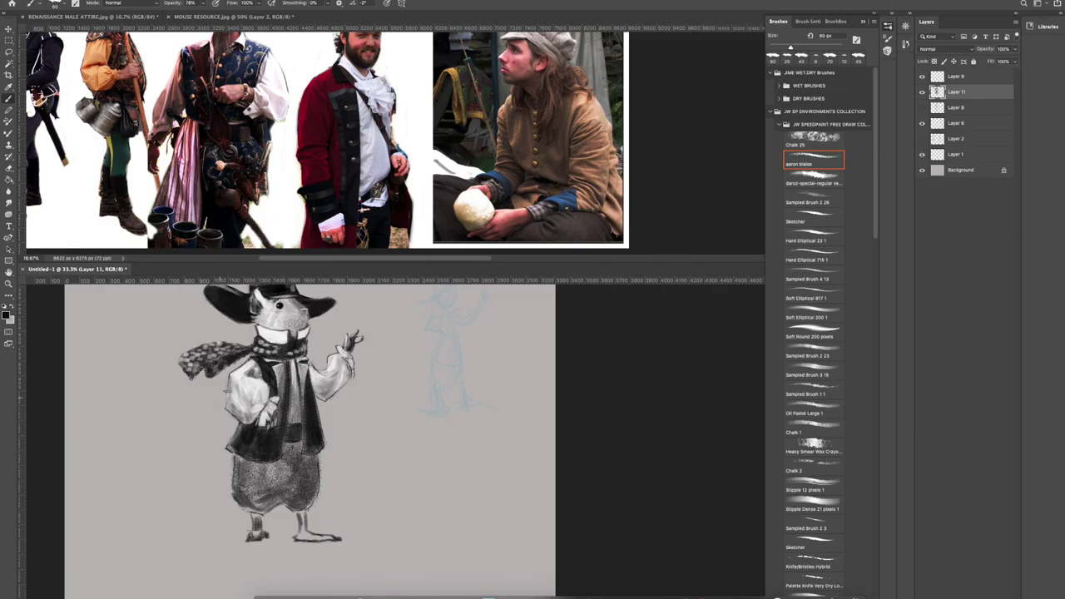
Rework the lower shirt front and paint pocket shapes on the vest with a 30 px brush using sampled tones.
key(bracketleft)
key(bracketleft)
key(bracketleft)
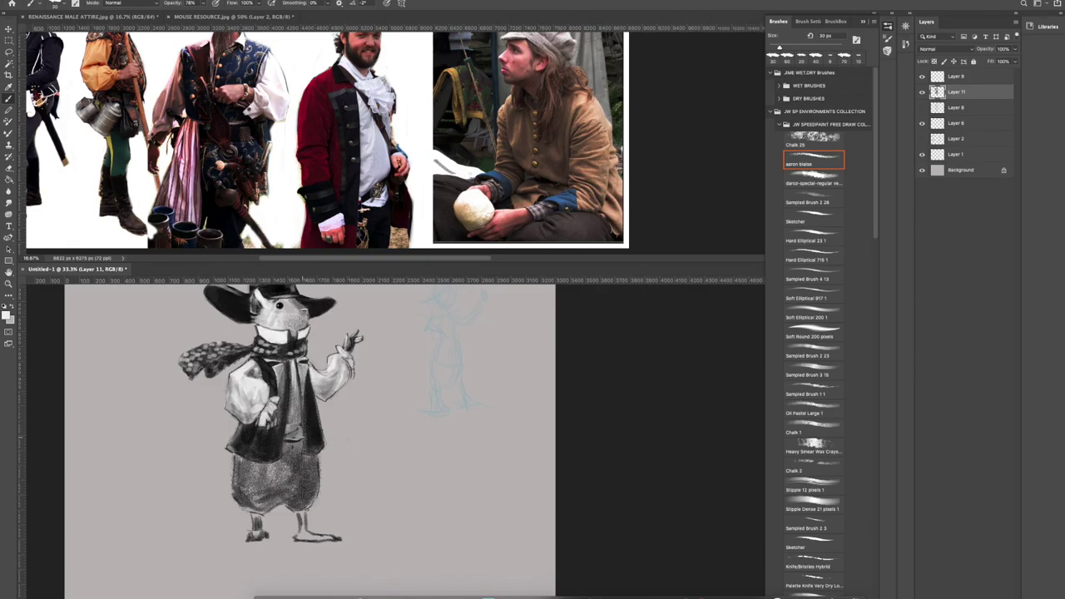
alt+click(310, 430)
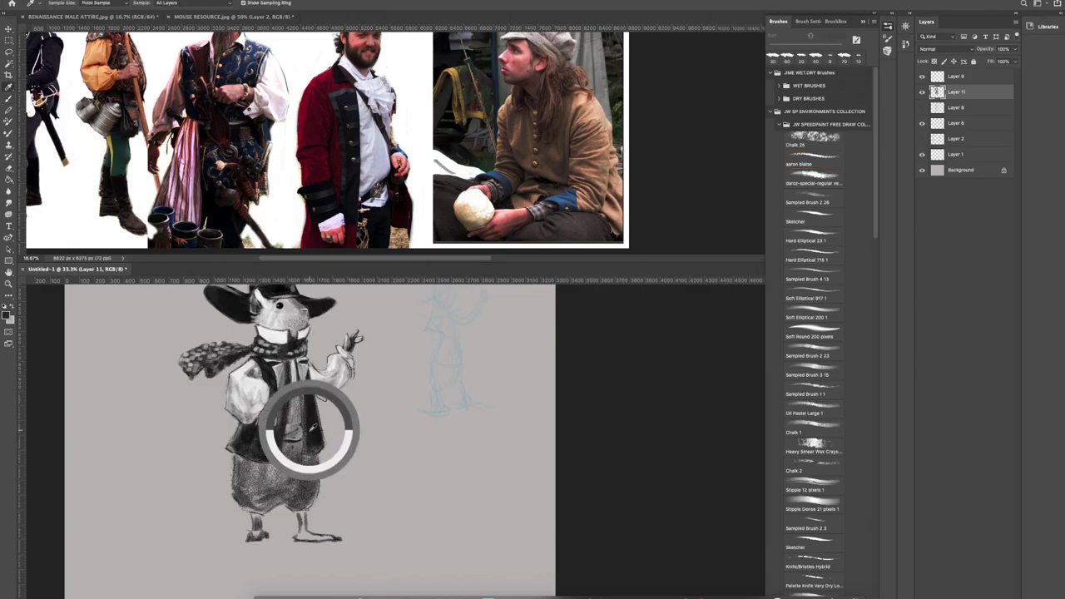
mouse_move(303, 413)
mouse_down()
mouse_move(306, 453)
mouse_move(285, 450)
mouse_up()
mouse_move(281, 423)
mouse_down()
mouse_move(273, 461)
mouse_move(255, 454)
mouse_move(257, 429)
mouse_up()
alt+click(263, 419)
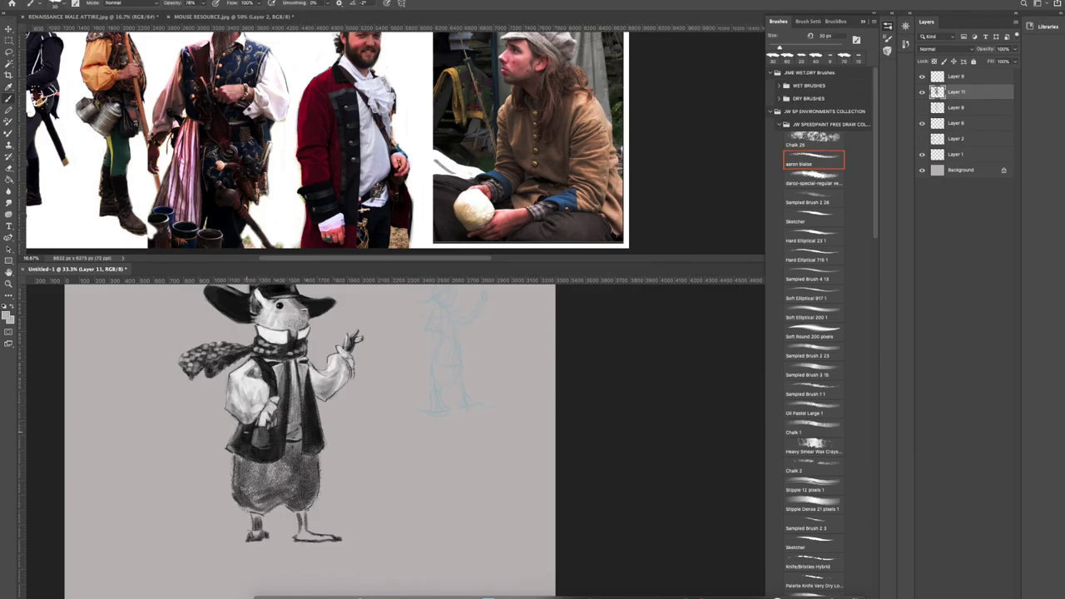
key(i)
key(b)
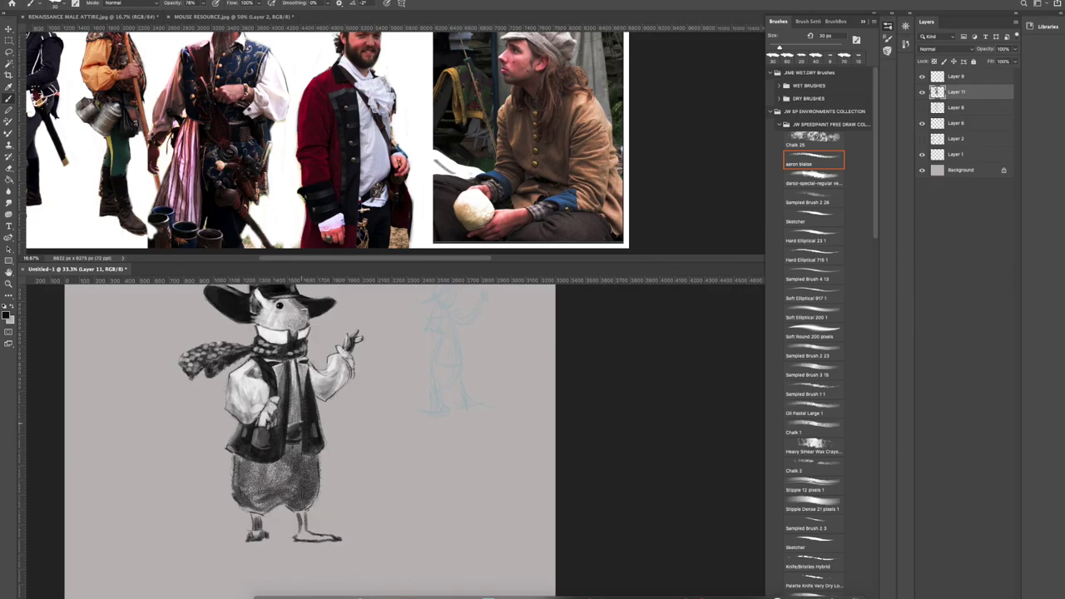
Darken the vest's lapel edges and shade around the hands in black with the 30 px brush.
drag(302, 375, 304, 392)
drag(277, 374, 284, 388)
mouse_move(270, 413)
mouse_down()
mouse_move(336, 397)
mouse_move(325, 395)
mouse_move(344, 378)
mouse_move(342, 357)
mouse_move(351, 367)
mouse_move(336, 347)
mouse_move(347, 357)
mouse_up()
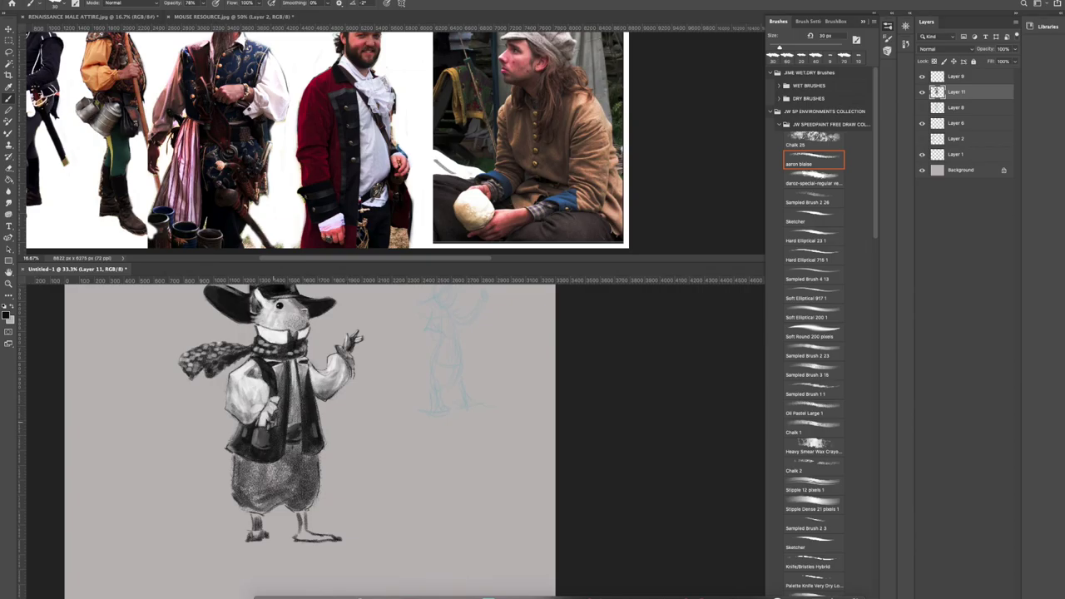
drag(262, 424, 272, 405)
Draw a fine white pattern over the scarf with a 7 px brush at 100% opacity.
alt+click(275, 334)
key(0)
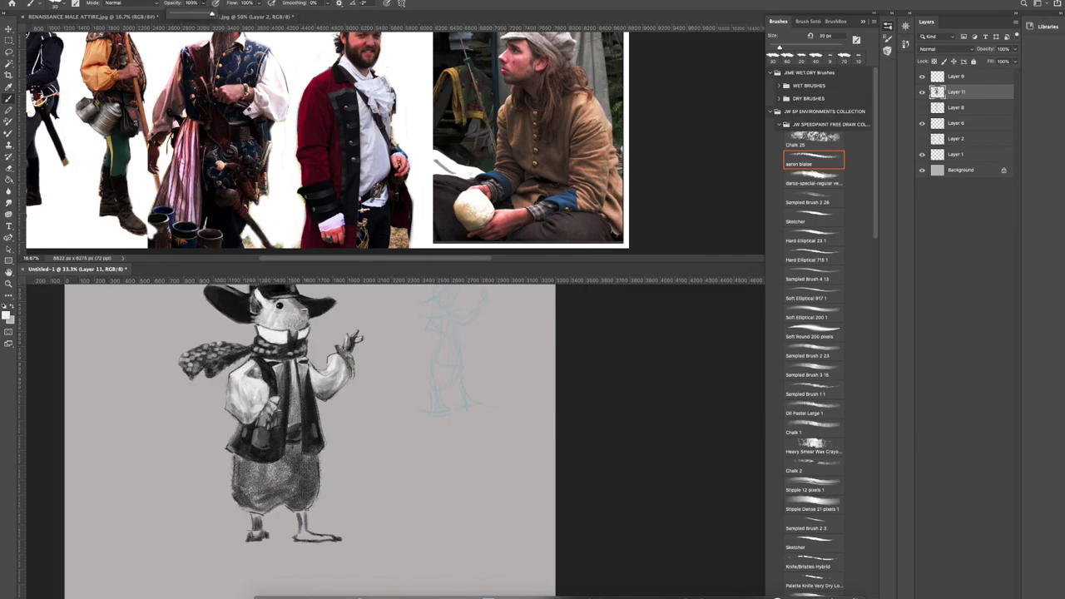
key(bracketright)
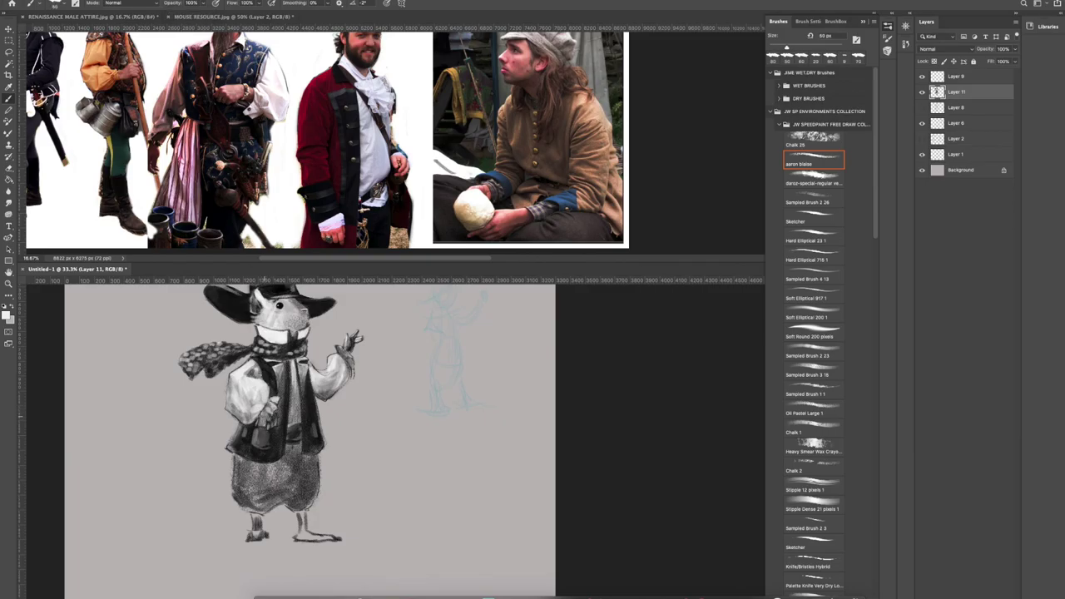
key(bracketleft)
key(bracketleft)
key(bracketleft)
key(bracketleft)
key(bracketleft)
key(bracketleft)
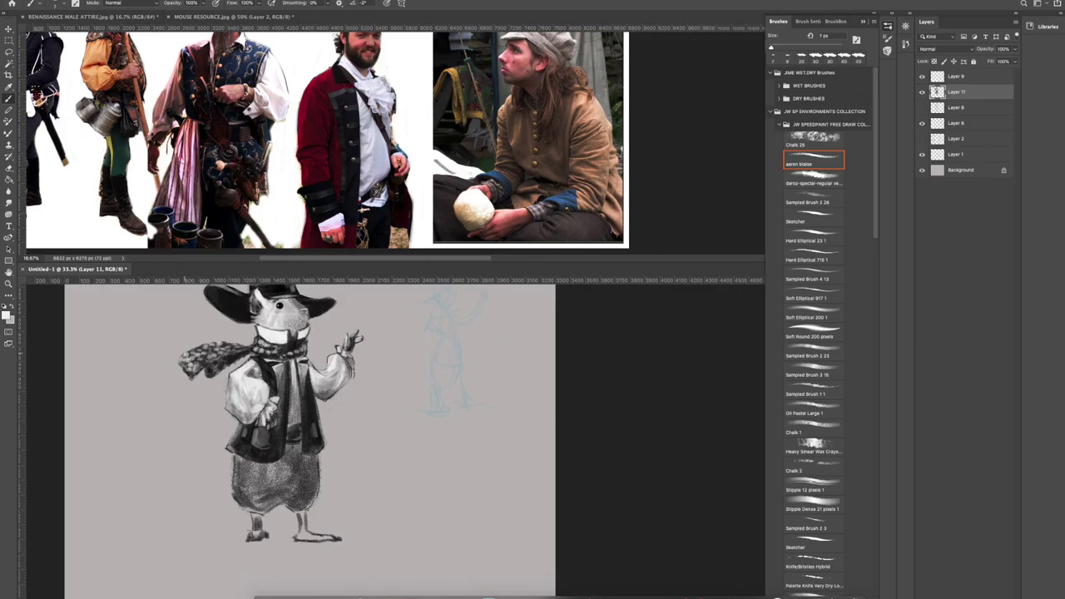
mouse_move(194, 362)
mouse_down()
mouse_move(198, 350)
mouse_move(241, 349)
mouse_move(184, 364)
mouse_move(189, 371)
mouse_move(249, 348)
mouse_move(205, 345)
mouse_move(191, 372)
mouse_move(248, 351)
mouse_up()
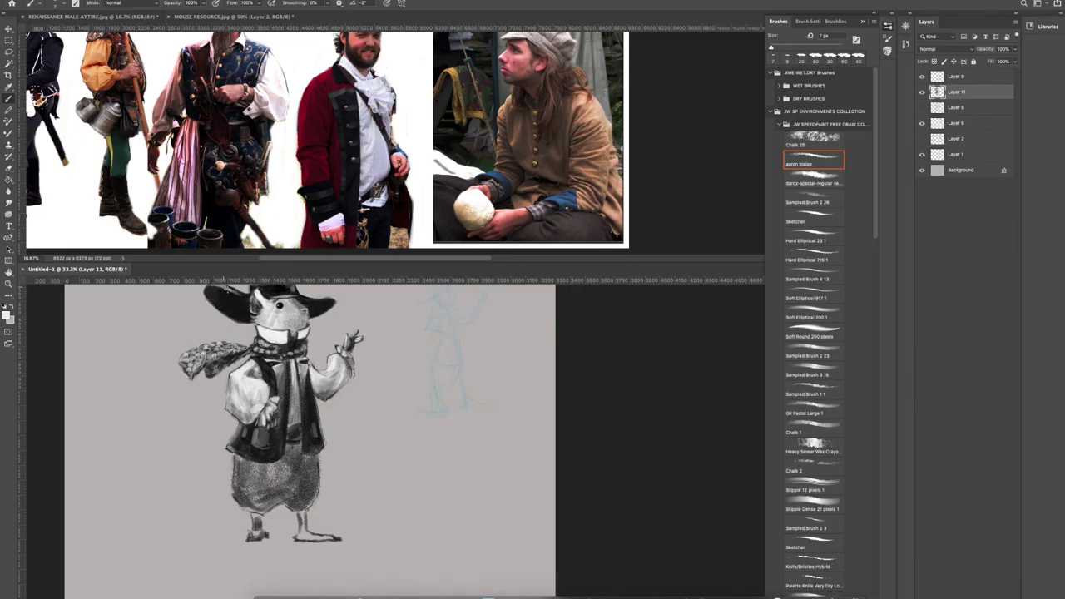
drag(263, 286, 293, 340)
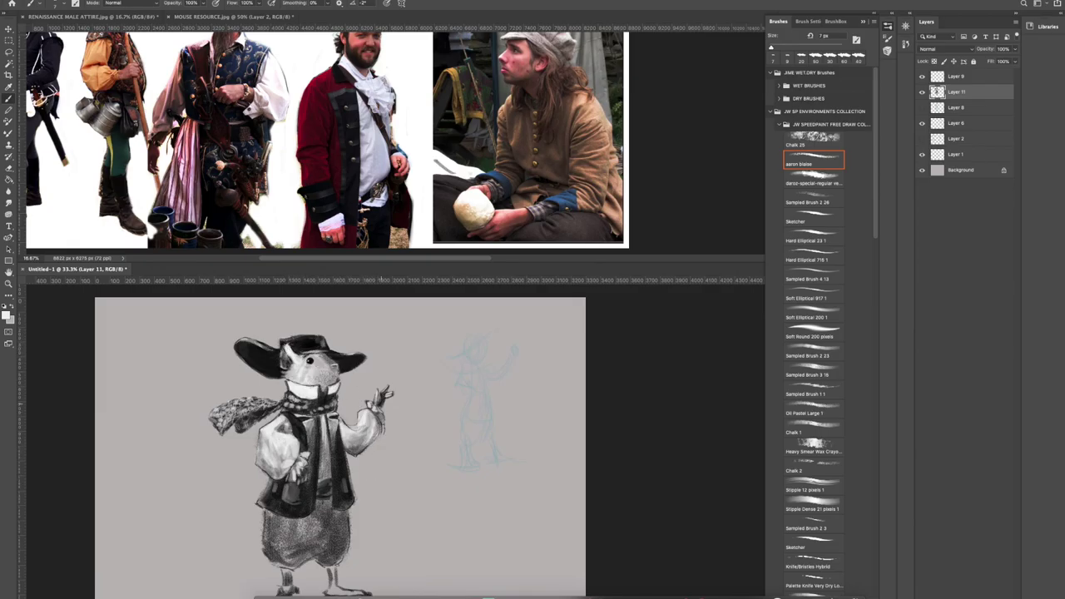
drag(388, 441, 333, 363)
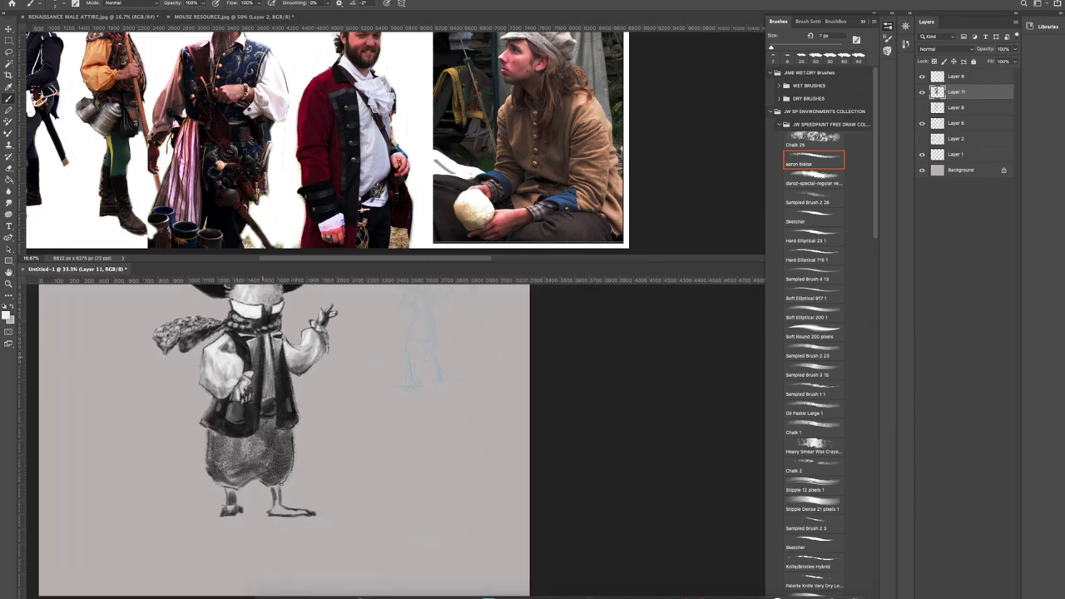
Paint small white buttons down the vest front with a 5 px brush after restoring the default colours.
alt+click(148, 388)
key(b)
key(bracketright)
key(bracketright)
key(bracketright)
key(bracketright)
key(bracketright)
key(bracketleft)
click(5, 306)
click(12, 307)
key(bracketleft)
key(bracketleft)
key(bracketleft)
key(bracketleft)
key(bracketleft)
key(bracketleft)
drag(274, 335, 282, 336)
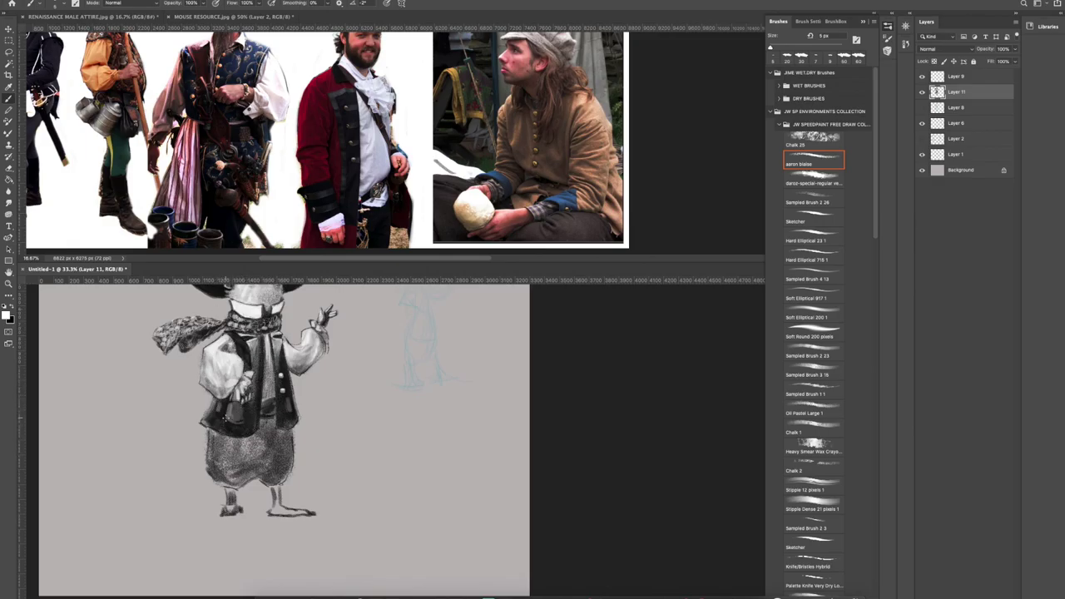
Dab a lighter tone onto the vest pocket below the resting hand with an enlarged brush.
alt+click(288, 403)
key(])
key(])
key(])
key(])
key(])
key(])
key(])
key(])
key(])
key(])
click(236, 407)
Add small light accents to the vest's pockets and hem and a thin curved line across the shirt front.
key(bracketleft)
key(bracketleft)
key(bracketleft)
key(bracketleft)
click(213, 405)
click(224, 410)
click(246, 412)
click(253, 413)
drag(248, 432, 255, 429)
drag(258, 360, 279, 356)
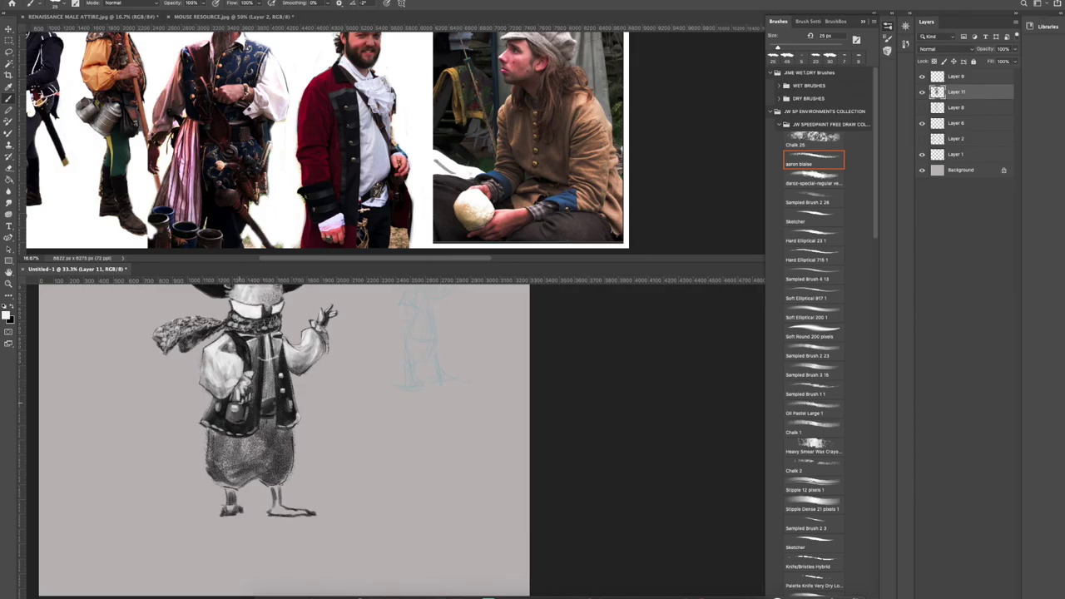
Darken the rear foot with a 60 px black brush at reduced opacity.
key(x)
key(bracketright)
key(bracketright)
key(bracketright)
click(204, 3)
drag(203, 13, 183, 14)
key(bracketright)
key(bracketright)
key(bracketright)
key(bracketright)
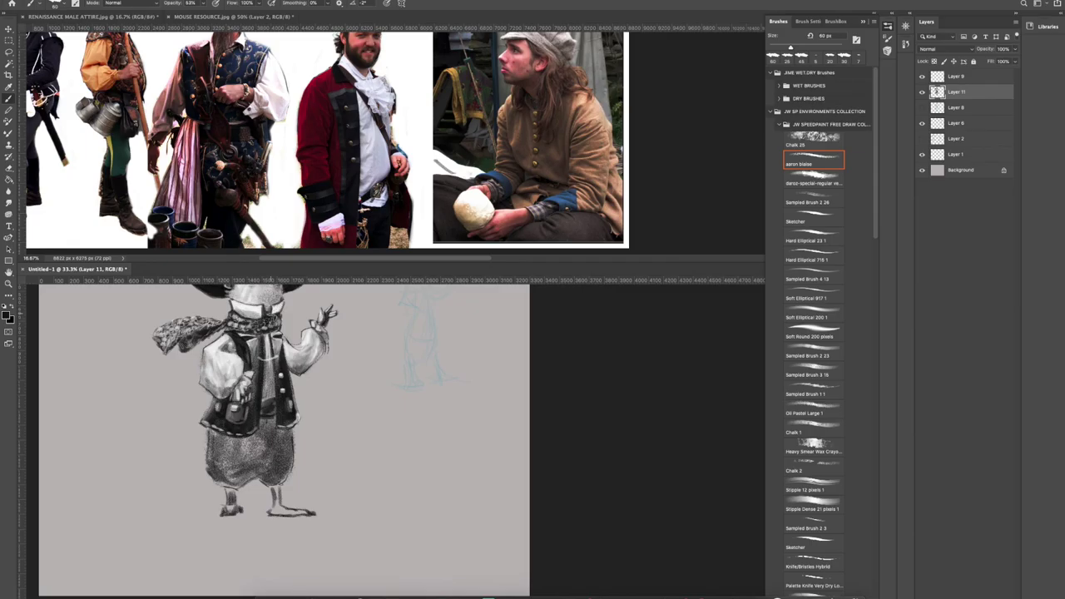
click(12, 165)
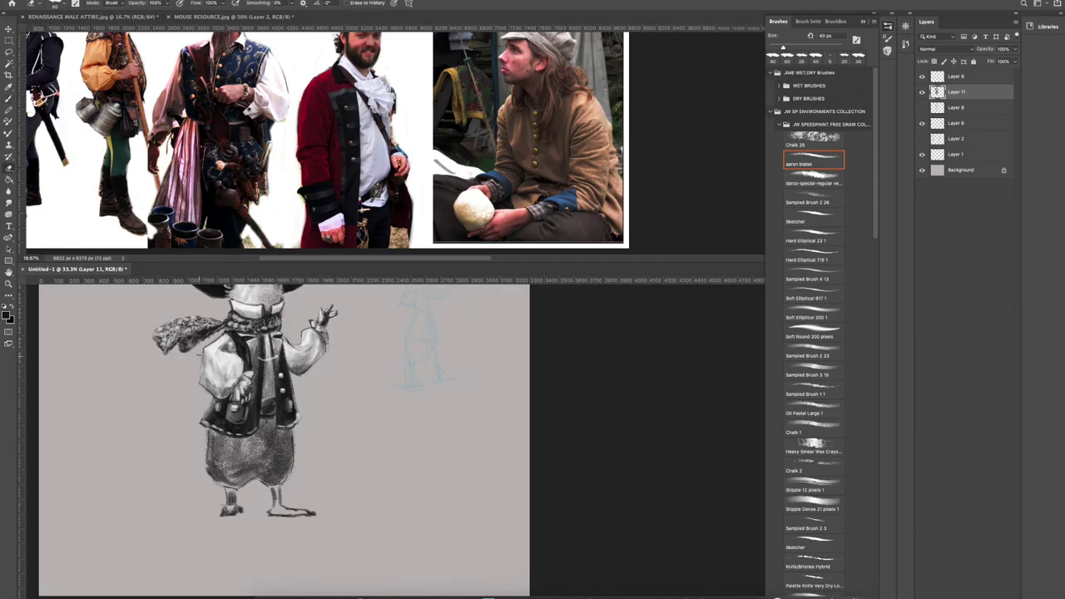
key(b)
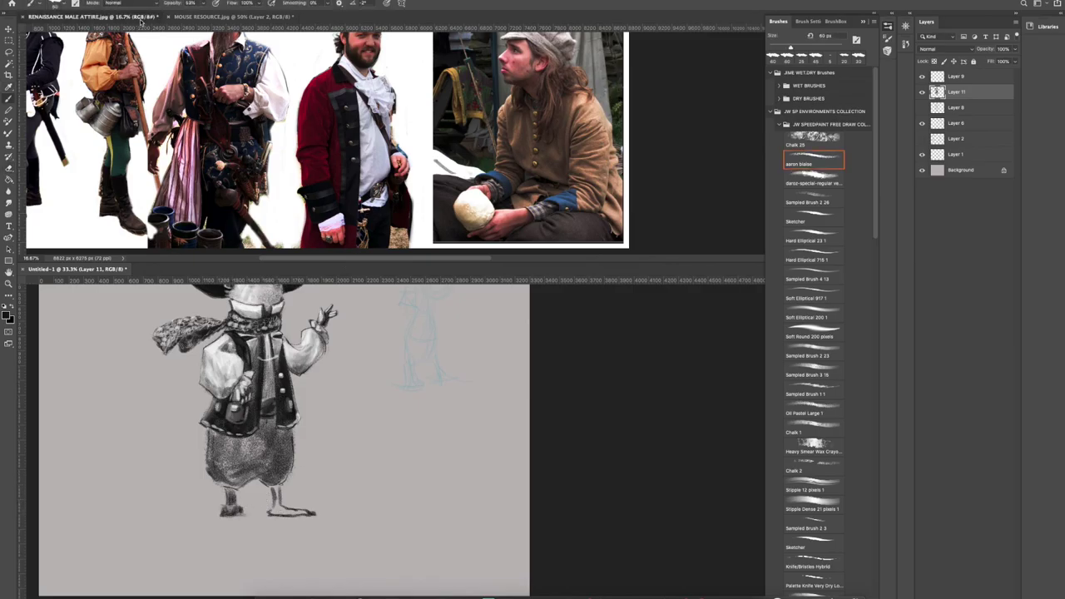
Bring the mouse reference's feet into view and darken both legs and feet with a 40 px black brush.
click(224, 17)
scroll(523, 221, right, 10)
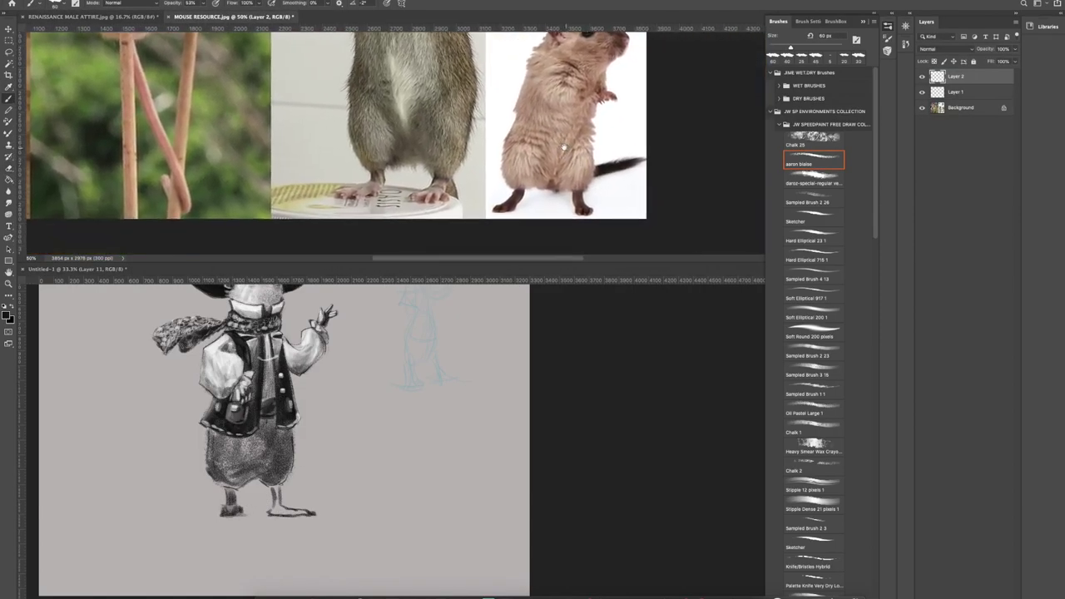
click(218, 510)
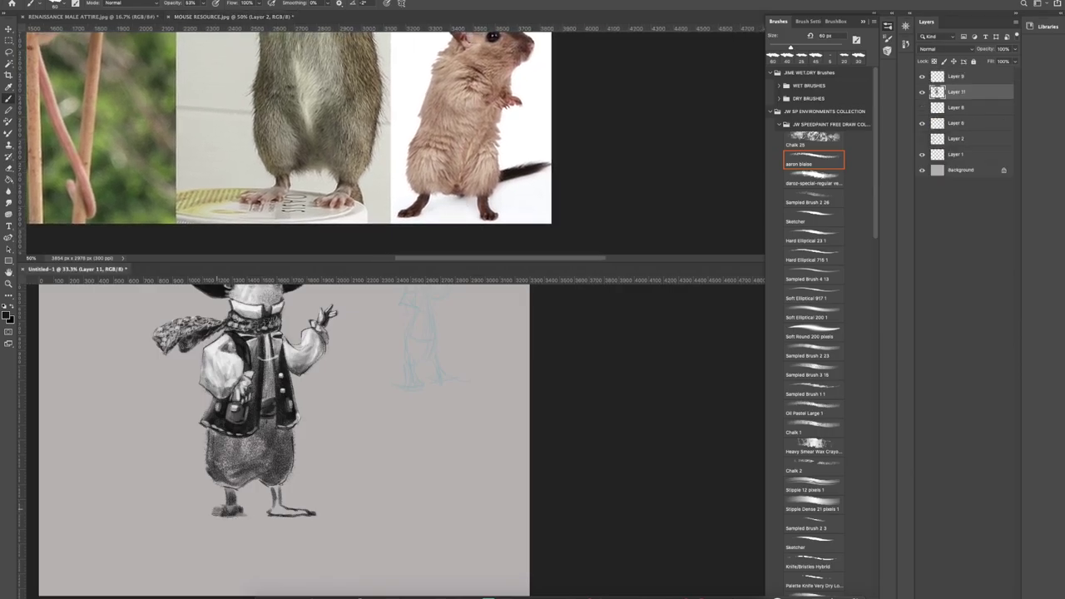
key(bracketleft)
key(bracketleft)
mouse_move(228, 508)
mouse_down()
mouse_move(276, 498)
mouse_move(272, 509)
mouse_move(308, 510)
mouse_move(273, 512)
mouse_move(272, 497)
mouse_move(234, 503)
mouse_move(282, 505)
mouse_up()
Erase stray paint around the front leg and foot with a 40 px eraser.
key(e)
mouse_move(263, 496)
mouse_down()
mouse_move(279, 524)
mouse_move(282, 507)
mouse_move(313, 516)
mouse_up()
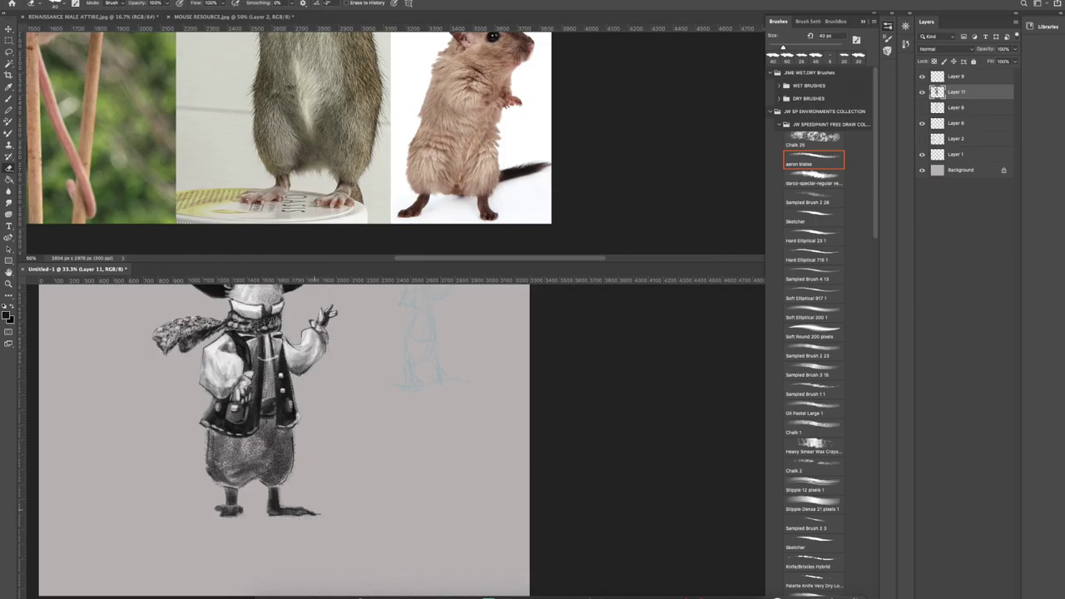
mouse_move(264, 493)
mouse_down()
mouse_move(267, 506)
mouse_move(283, 501)
mouse_up()
key(b)
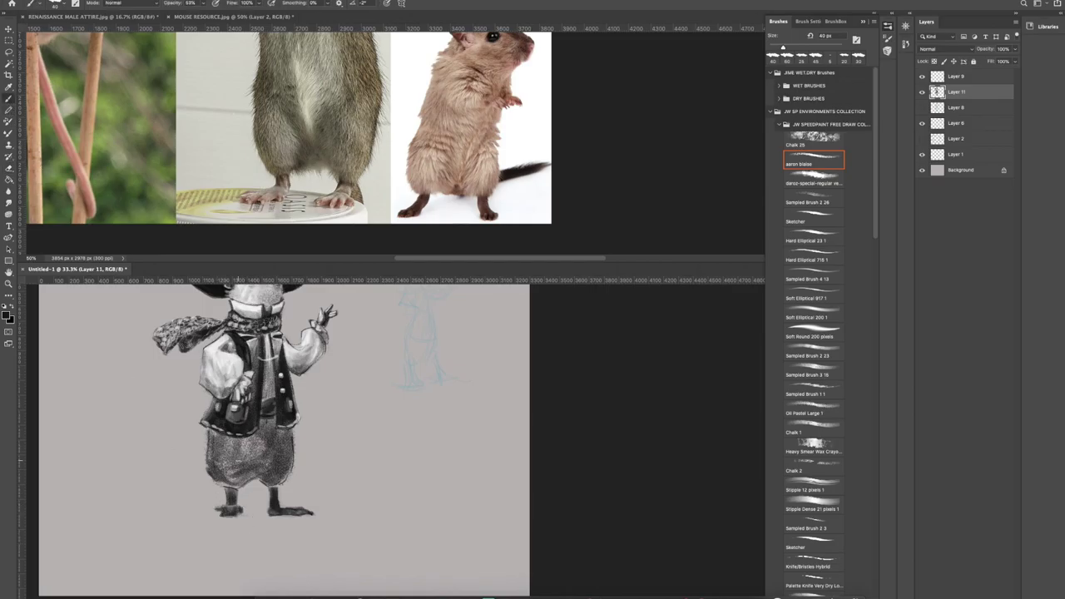
Paint light highlights along the front leg and both feet's toes with a 30 px white brush.
key(x)
key(bracketleft)
mouse_move(273, 494)
mouse_down()
mouse_move(276, 510)
mouse_move(306, 512)
mouse_up()
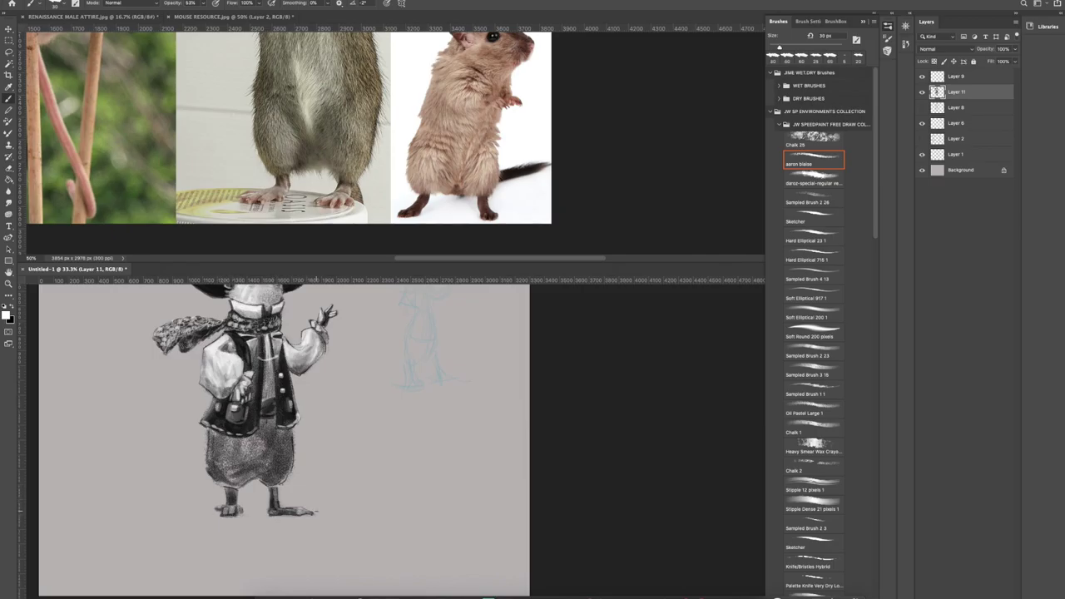
Deepen the black shading across the baggy trousers with an enlarged brush.
key(bracketright)
key(bracketright)
key(bracketright)
key(bracketright)
key(x)
mouse_move(216, 483)
mouse_down()
mouse_move(273, 458)
mouse_move(242, 463)
mouse_move(212, 449)
mouse_move(286, 441)
mouse_up()
mouse_move(216, 444)
mouse_down()
mouse_move(250, 453)
mouse_move(223, 459)
mouse_move(237, 488)
mouse_move(280, 484)
mouse_up()
key(])
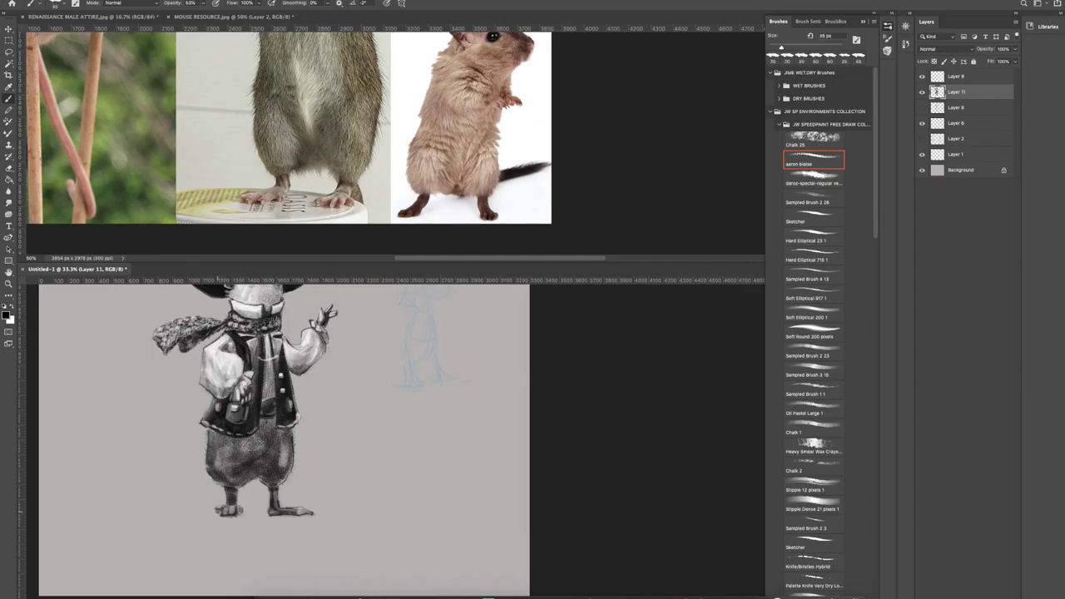
key(bracketleft)
key(bracketleft)
key(bracketleft)
key(x)
mouse_move(268, 482)
mouse_down()
mouse_move(209, 472)
mouse_move(208, 434)
mouse_up()
key(super+z)
Lighten the trousers' lower edge with a larger white brush and undo the extra stroke along the front side.
key(bracketright)
key(bracketright)
key(bracketright)
key(bracketright)
key(bracketright)
drag(239, 476, 278, 485)
drag(291, 435, 290, 473)
key(super+z)
drag(406, 432, 348, 453)
drag(453, 383, 441, 444)
drag(329, 393, 343, 454)
drag(453, 381, 463, 436)
drag(481, 362, 474, 410)
key(ctrl+z)
key(ctrl+z)
key(ctrl+z)
Darken the trousers' rear side in black and check the Renaissance male attire reference up close.
key(x)
mouse_move(211, 434)
mouse_down()
mouse_move(217, 477)
mouse_move(223, 469)
mouse_up()
key(ctrl+Tab)
key(ctrl+Tab)
key(super+plus)
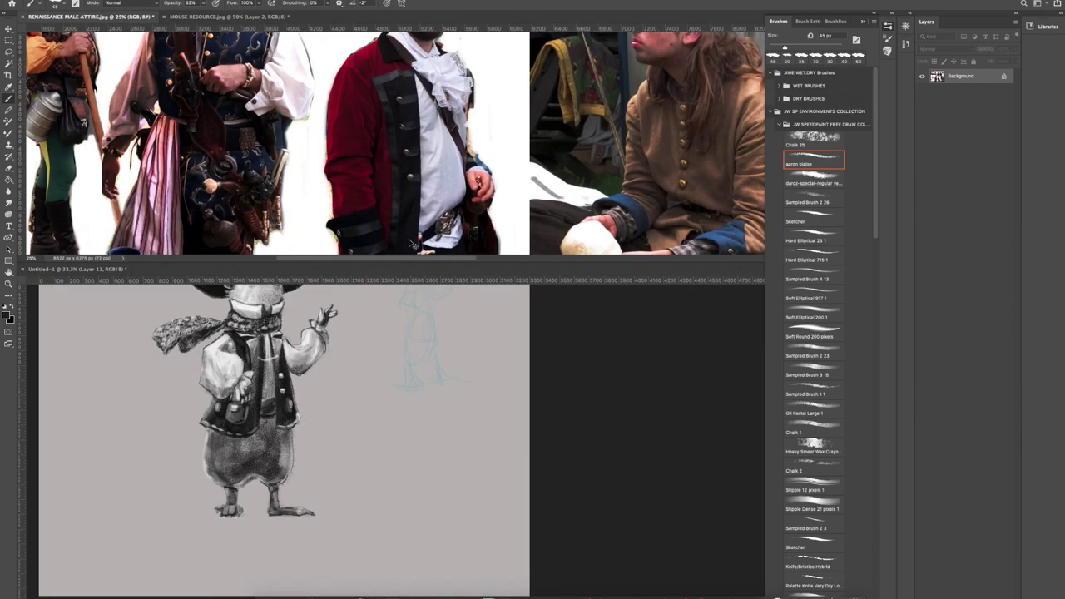
scroll(408, 243, down, 2)
key(ctrl+Tab)
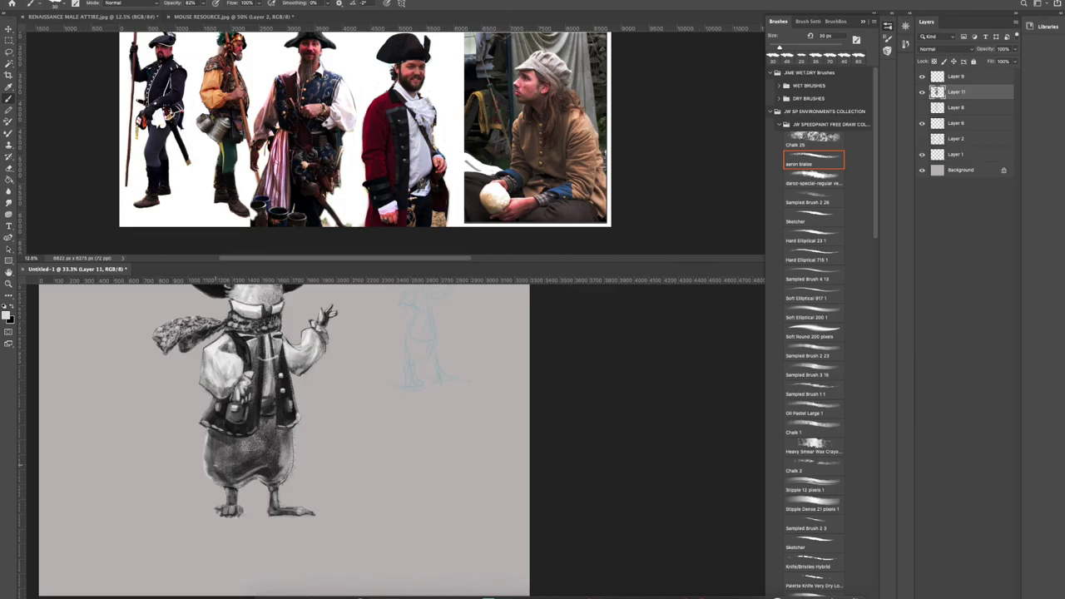
Undo the last stroke and blend the trousers' shading in broad strokes with a 70 px brush.
key(super+z)
key(bracketright)
key(bracketright)
key(bracketright)
key(bracketright)
key(bracketright)
mouse_move(217, 447)
mouse_down()
mouse_move(220, 471)
mouse_move(225, 454)
mouse_move(239, 472)
mouse_up()
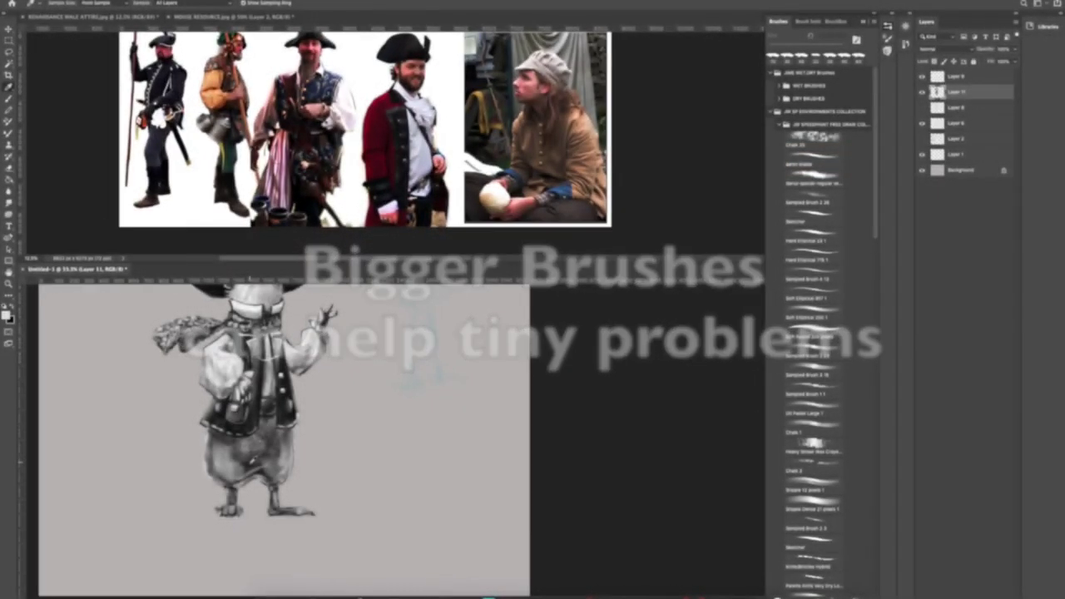
drag(213, 473, 233, 483)
mouse_move(211, 442)
mouse_down()
mouse_move(212, 467)
mouse_move(233, 475)
mouse_move(223, 471)
mouse_move(240, 467)
mouse_move(268, 431)
mouse_up()
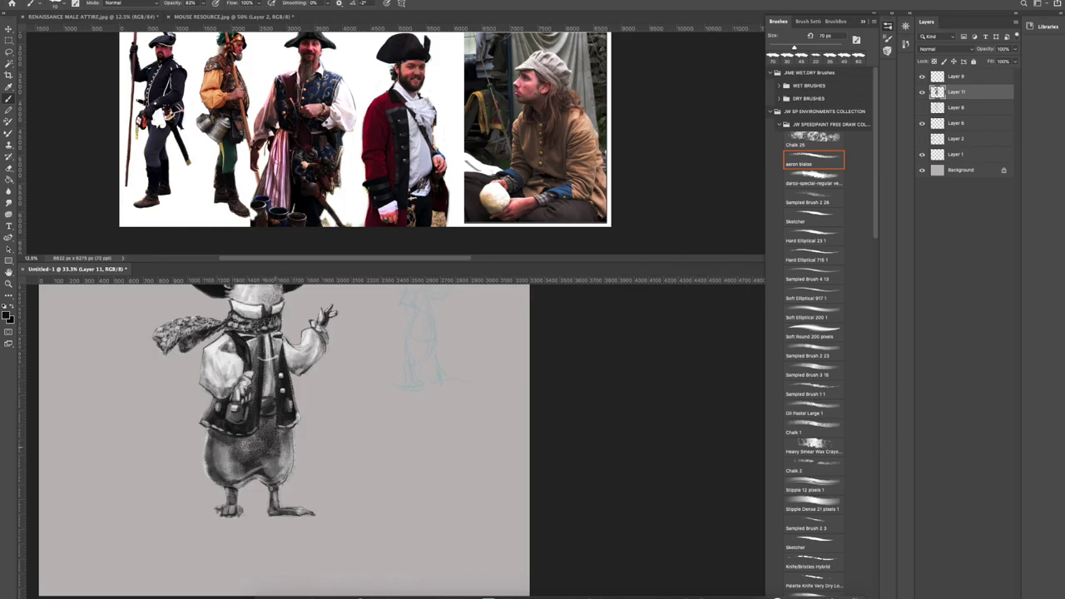
Darken the trousers' front side with a 45 px black brush and touch up the rear sleeve.
key(bracketright)
key(bracketleft)
key(bracketleft)
mouse_move(276, 433)
mouse_down()
mouse_move(285, 458)
mouse_move(271, 468)
mouse_move(291, 471)
mouse_up()
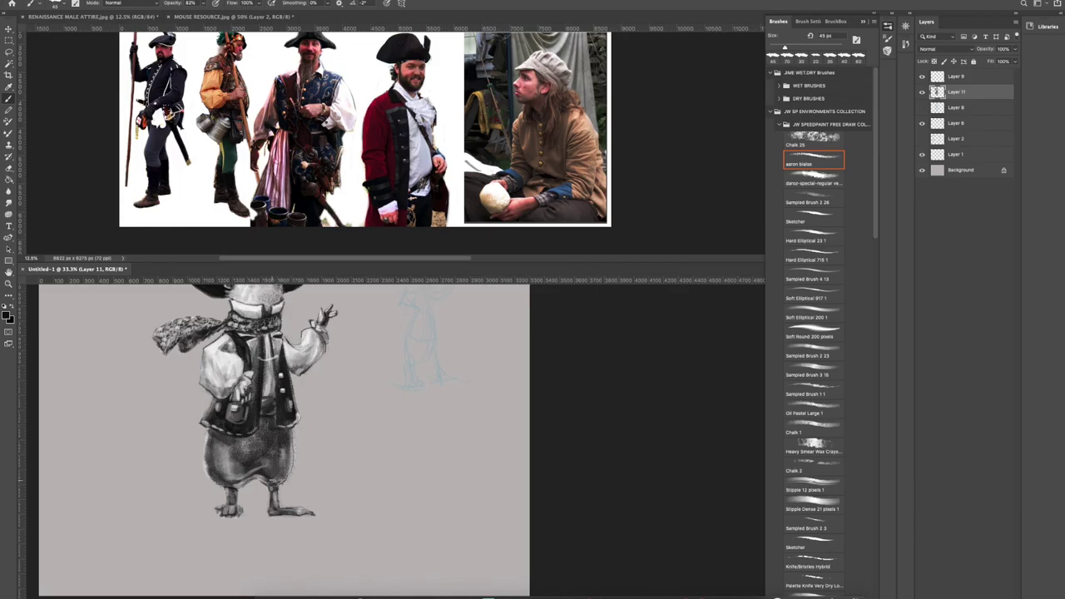
mouse_move(211, 392)
mouse_down()
mouse_move(205, 376)
mouse_move(212, 391)
mouse_move(231, 381)
mouse_up()
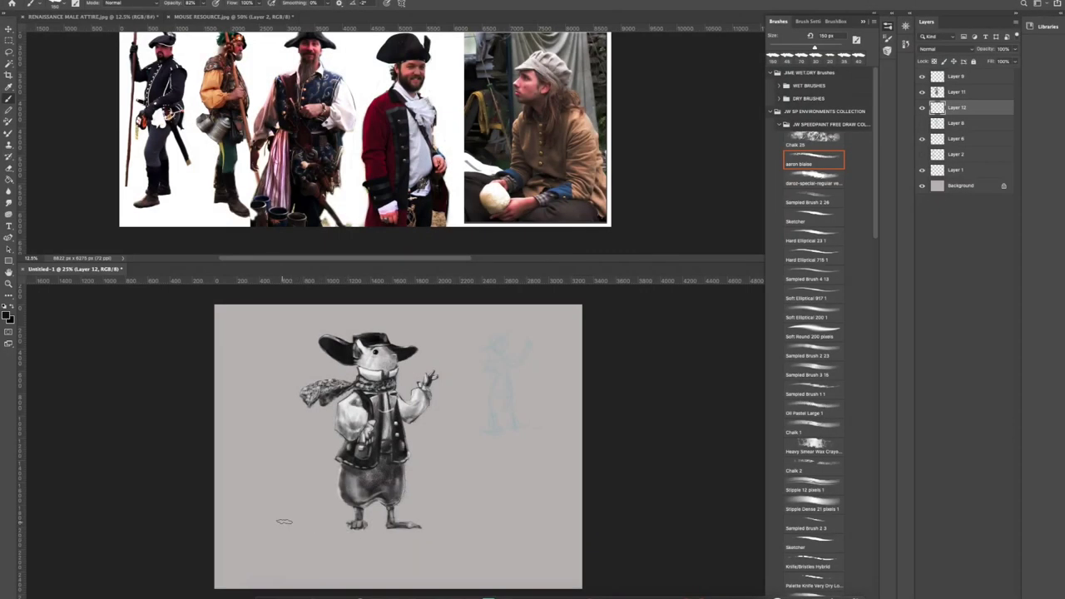
Paint a flat black ground shadow under the feet on the layer below the character with a large brush.
drag(285, 522, 502, 529)
drag(333, 525, 431, 528)
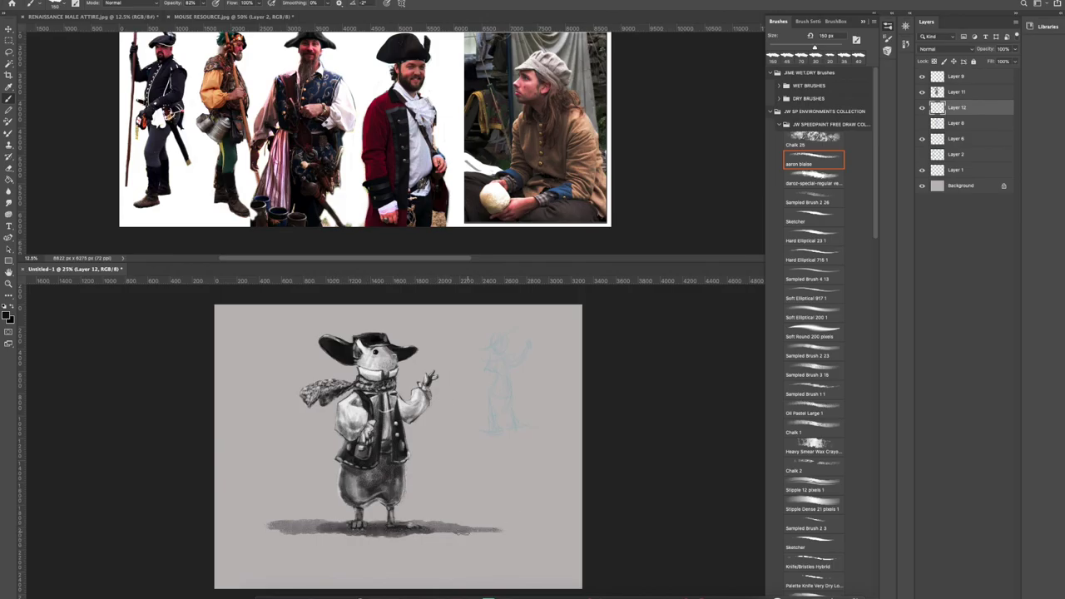
Bring up the mouse reference sheet at 16.7% to examine all the photos, and return to the drawing.
click(144, 20)
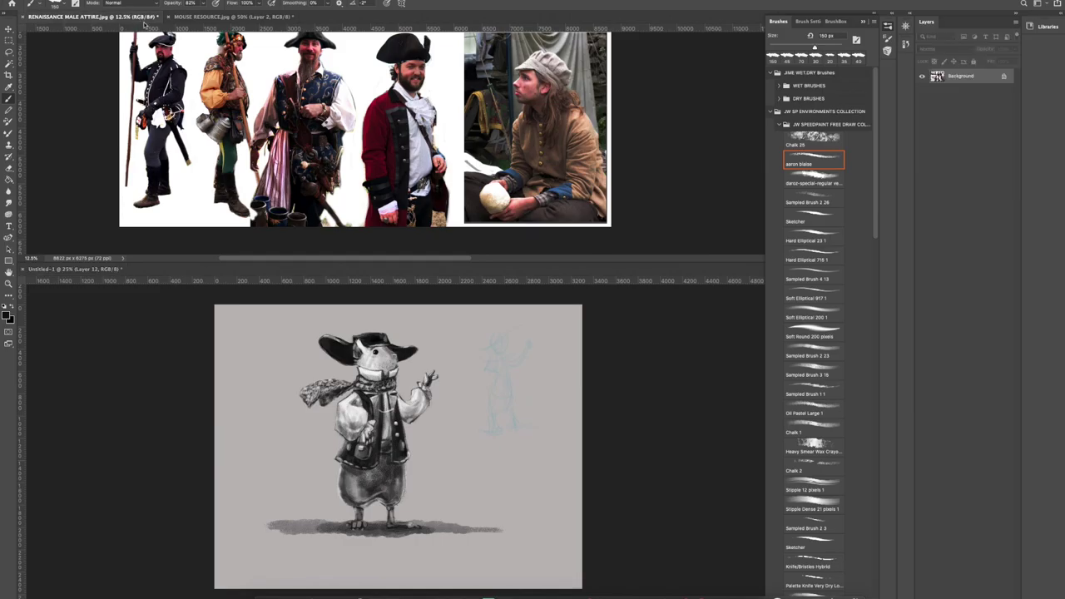
click(249, 16)
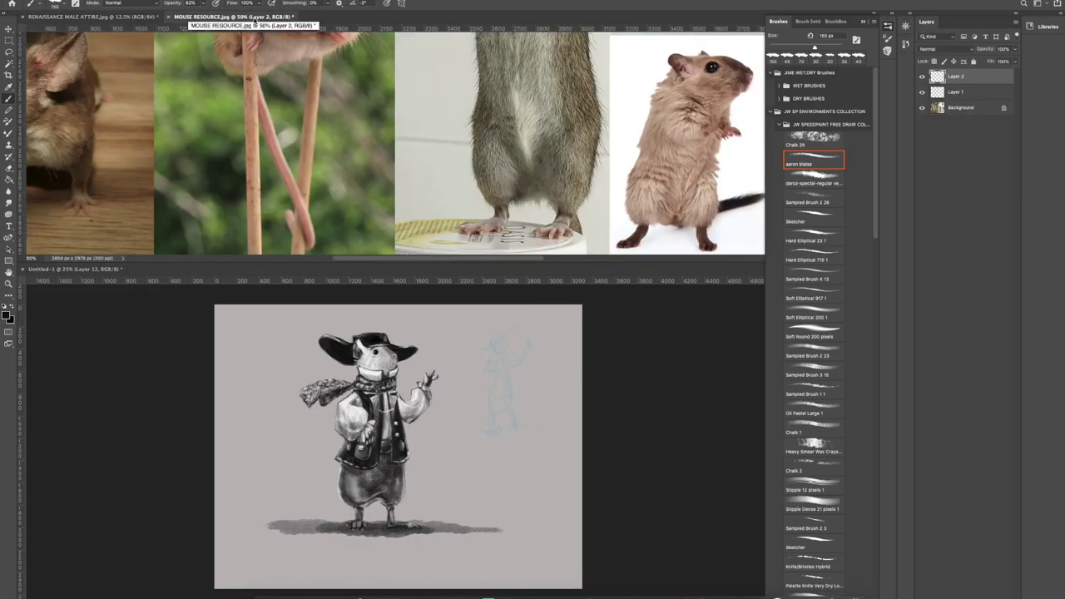
key(ctrl+minus)
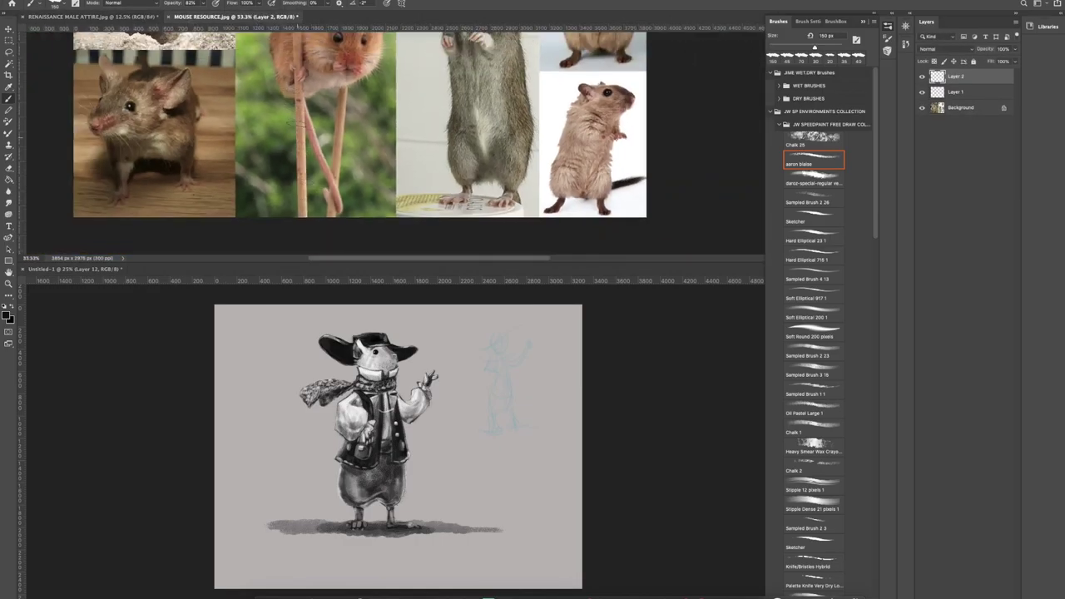
key(ctrl+minus)
key(ctrl+minus)
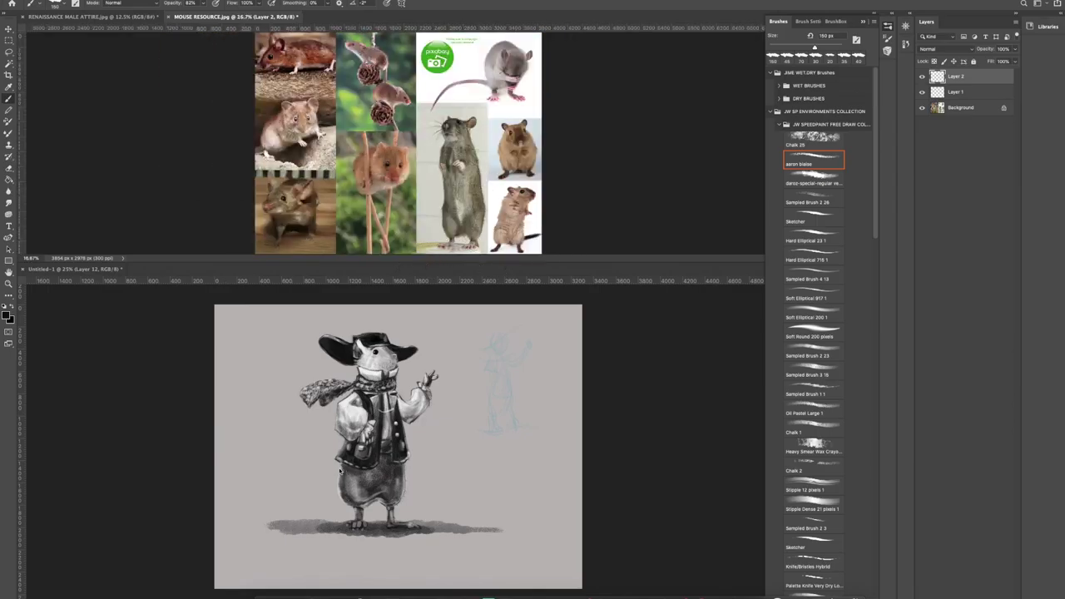
click(343, 471)
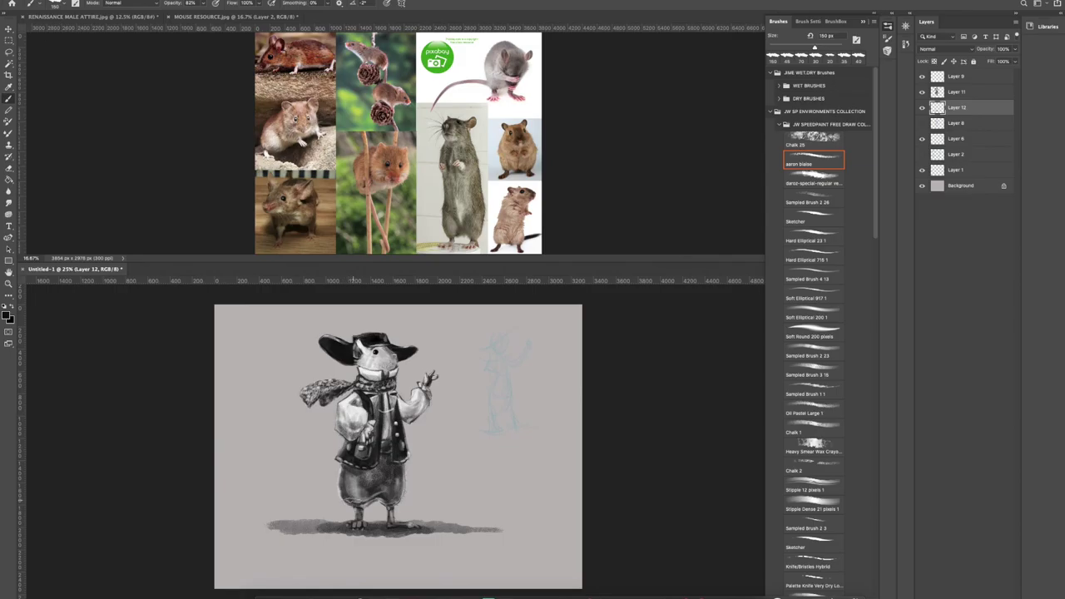
Reduce the brush to 50 px and add a new layer above the ground shadow layer.
key(bracketleft)
key(bracketleft)
key(bracketleft)
key(bracketleft)
key(ctrl+shift+alt+n)
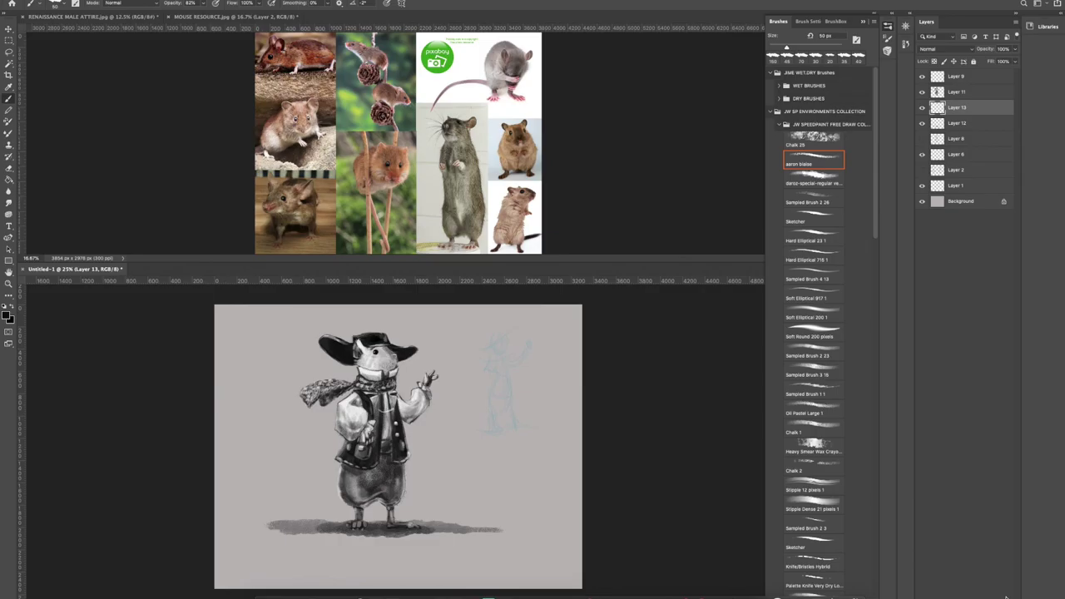
Try long tails on Layer 13 that sweep from the trousers in a wide loop past the feet, and undo them.
click(922, 92)
click(921, 92)
mouse_move(349, 483)
mouse_down()
mouse_move(250, 510)
mouse_move(277, 546)
mouse_move(389, 534)
mouse_move(525, 499)
mouse_up()
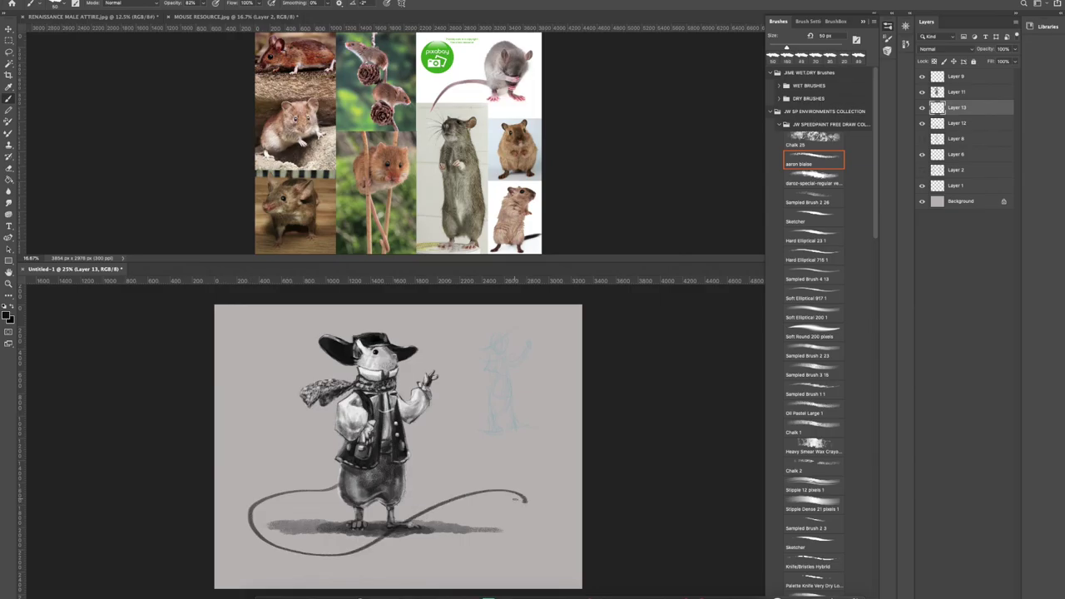
mouse_move(337, 323)
mouse_down()
mouse_move(301, 339)
mouse_move(433, 337)
mouse_up()
key(ctrl+z)
mouse_move(293, 423)
mouse_down()
mouse_move(301, 442)
mouse_move(456, 326)
mouse_move(435, 333)
mouse_up()
key(ctrl+z)
key(ctrl+z)
mouse_move(337, 476)
mouse_down()
mouse_move(258, 500)
mouse_move(263, 492)
mouse_move(306, 522)
mouse_move(427, 518)
mouse_move(516, 489)
mouse_up()
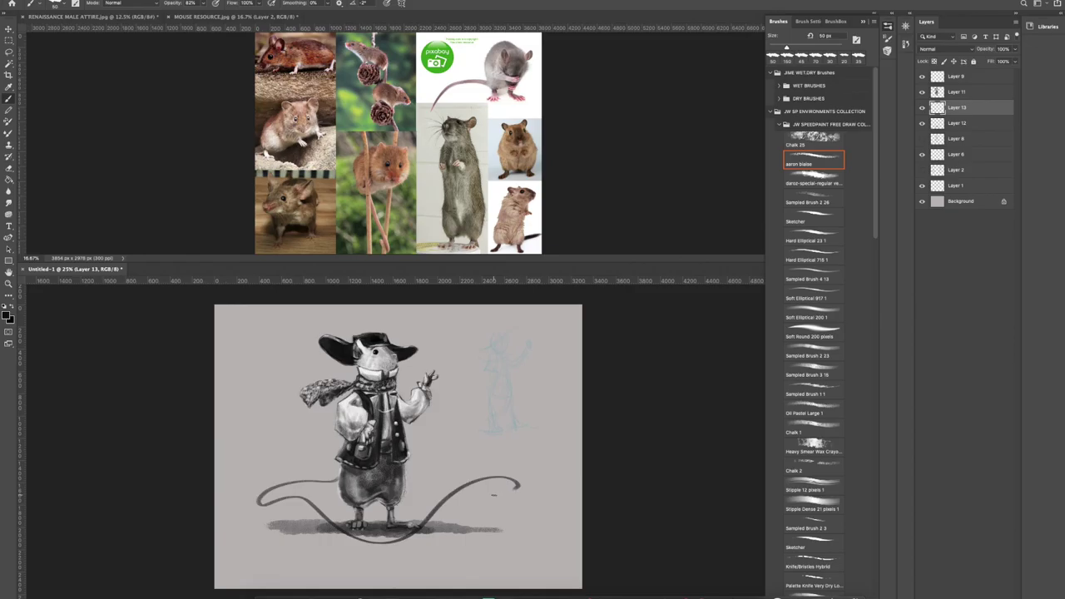
key(ctrl+z)
Try shorter tail curves on either side of the trousers and loose strokes around the figure, and undo them.
drag(339, 473, 258, 507)
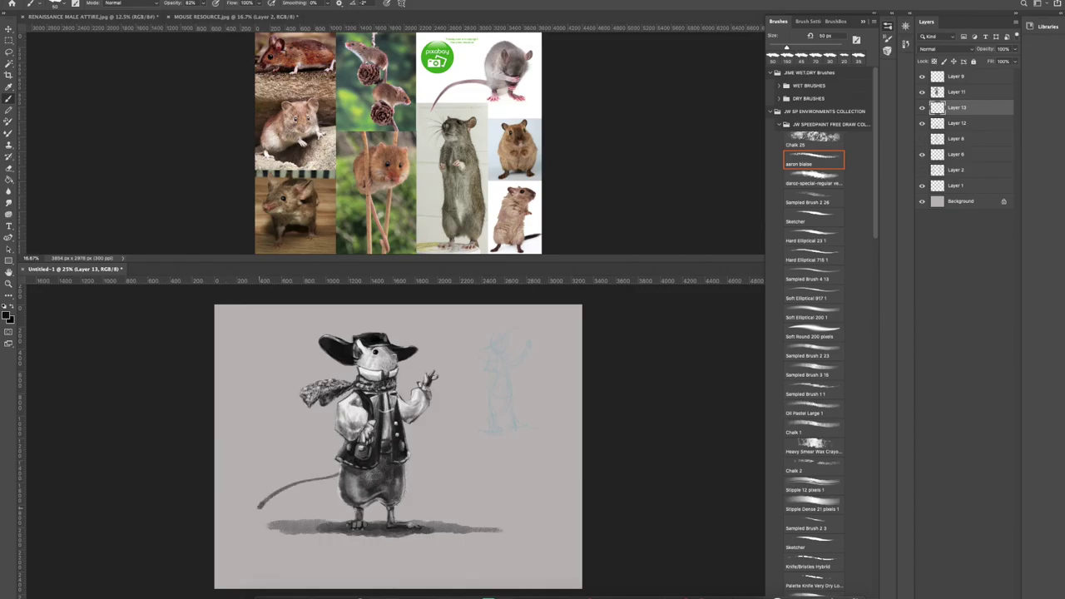
key(ctrl+z)
mouse_move(371, 475)
mouse_down()
mouse_move(513, 449)
mouse_move(541, 483)
mouse_up()
key(ctrl+z)
mouse_move(308, 318)
mouse_down()
mouse_move(411, 328)
mouse_move(444, 307)
mouse_up()
drag(265, 470, 334, 457)
key(ctrl+z)
key(ctrl+z)
key(ctrl+z)
Draw the tail as a low loop from the back of the trousers, crossing the legs and ending in a raised tip.
drag(497, 350, 529, 334)
mouse_move(493, 404)
mouse_down()
mouse_move(530, 382)
mouse_move(539, 343)
mouse_up()
mouse_move(478, 460)
mouse_down()
mouse_move(515, 472)
mouse_move(555, 385)
mouse_up()
mouse_move(341, 481)
mouse_down()
mouse_move(303, 506)
mouse_move(384, 516)
mouse_move(474, 474)
mouse_up()
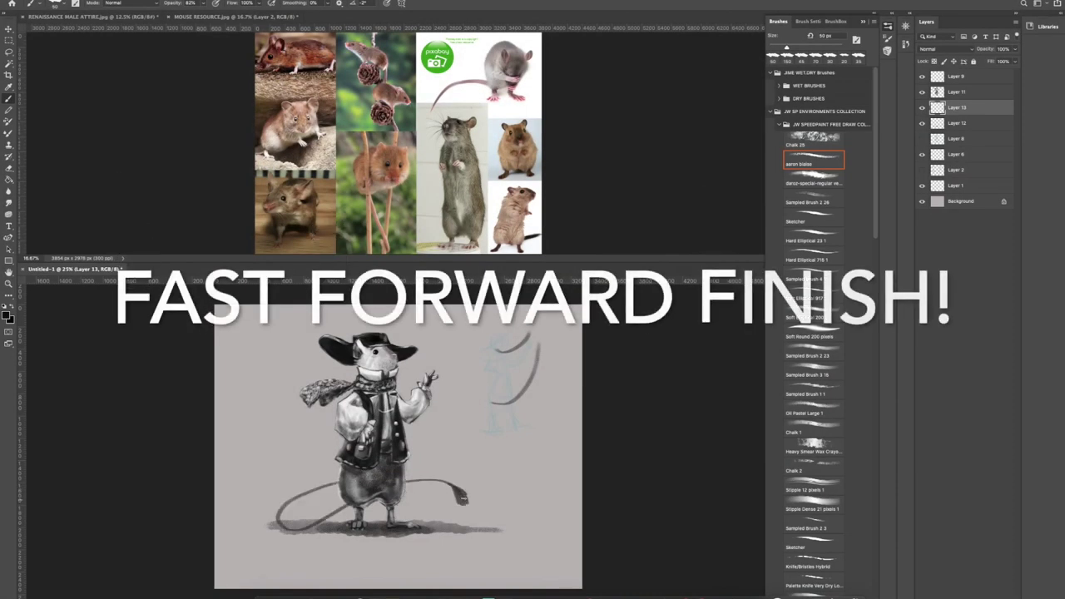
Reduce the brush size, paint the dark tuft at the tail's tip and darken the looped part behind the mouse.
key([)
key([)
key([)
key([)
drag(457, 491, 468, 506)
drag(283, 505, 336, 483)
mouse_move(327, 517)
mouse_down()
mouse_move(367, 494)
mouse_move(351, 502)
mouse_up()
Bring the tail layer above the character layer and refine the tail where it crosses in front of the trousers.
key(super+])
mouse_move(397, 483)
mouse_down()
mouse_move(428, 480)
mouse_move(379, 486)
mouse_up()
key([)
drag(381, 489, 333, 512)
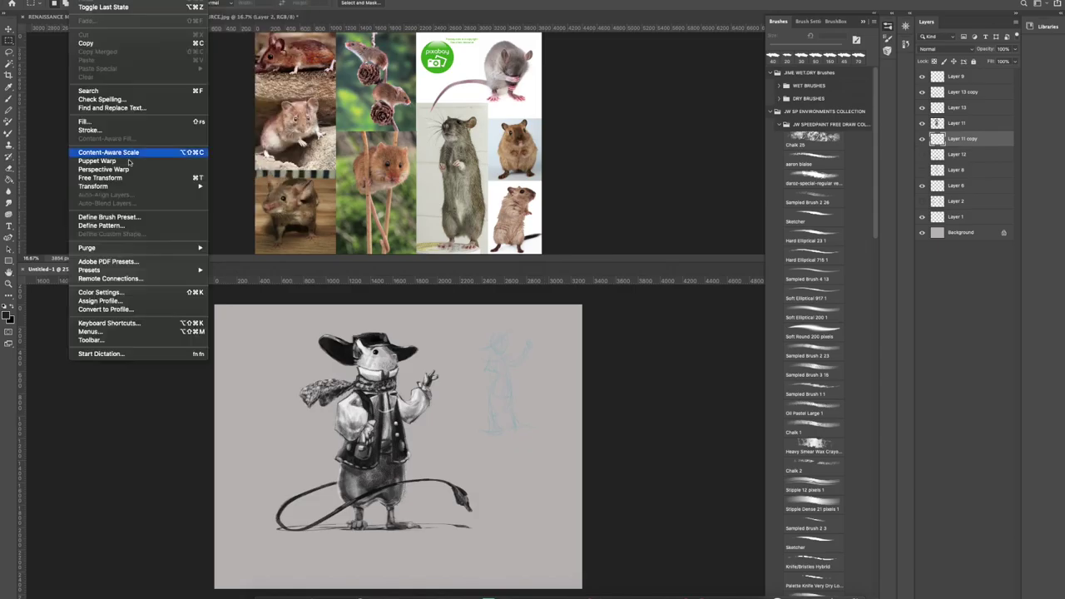
Transform the flattened character copy on Layer 11 copy so it lies as a cast shadow under the feet.
mouse_move(173, 183)
click(250, 212)
drag(297, 533, 316, 535)
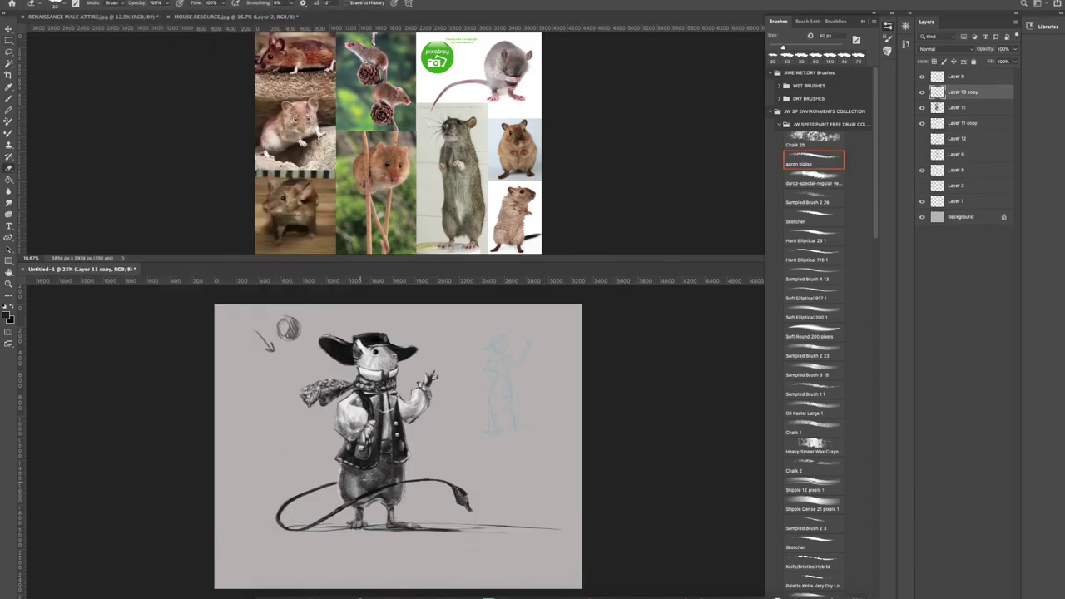
Select Layer 11 copy and paint a larger-brush black cast shadow along the ground from the tail loop past the feet.
key(alt+bracketleft)
key(alt+bracketleft)
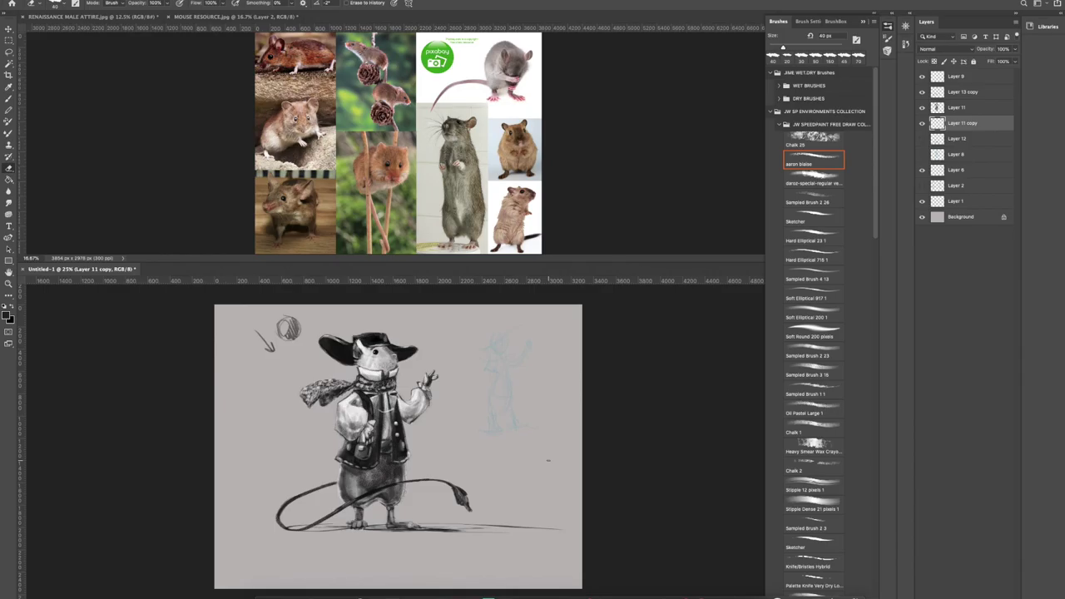
key(bracketright)
key(b)
drag(286, 528, 564, 529)
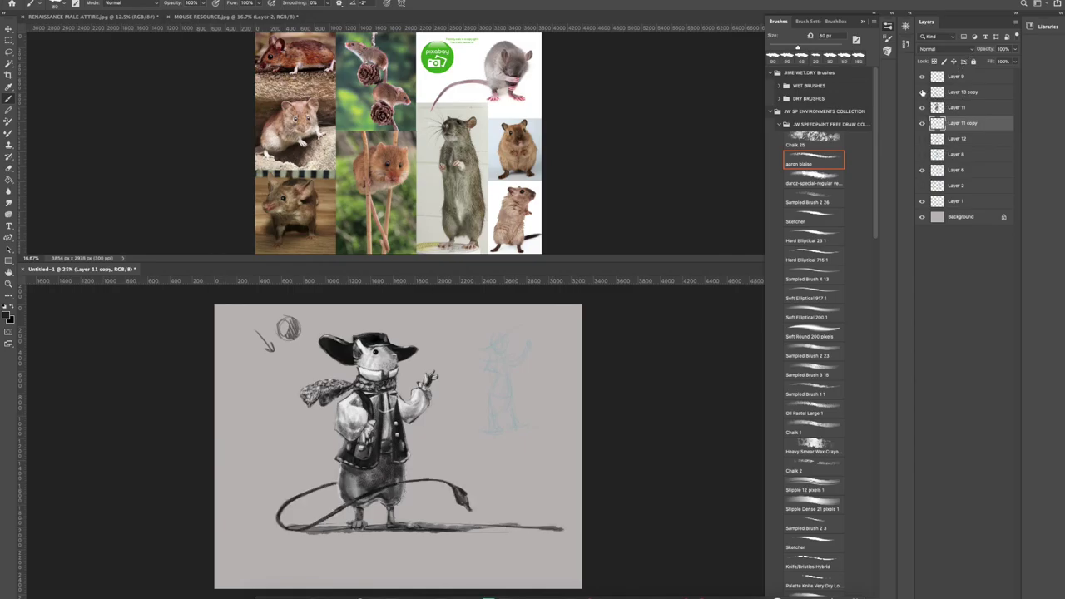
Select the layers from Layer 9 down to Layer 11 and merge the character and tail into one layer.
click(939, 81)
key(h)
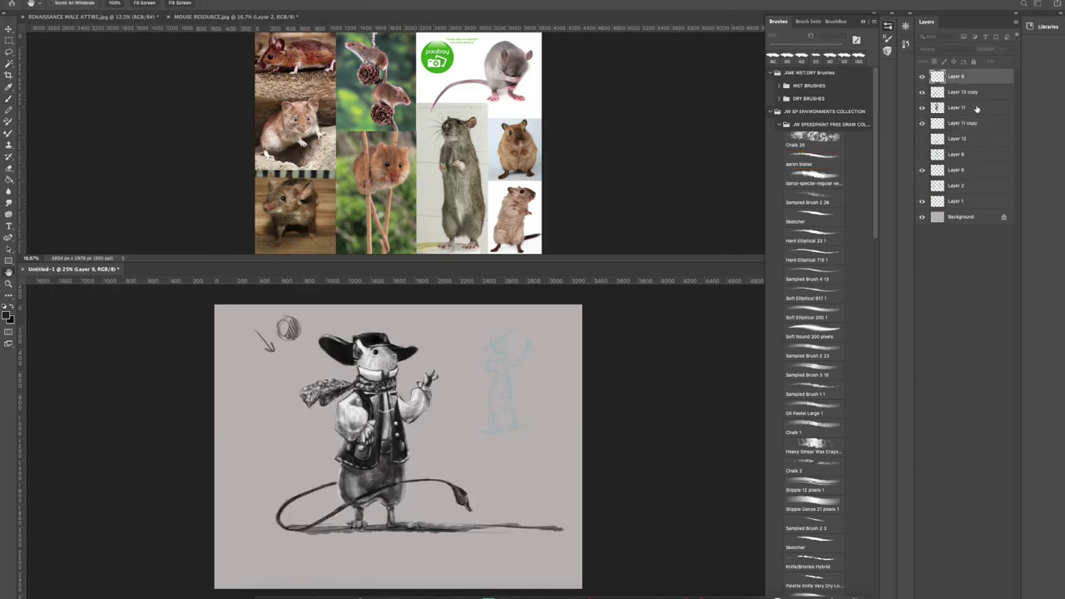
key(b)
click(970, 111)
right_click(969, 110)
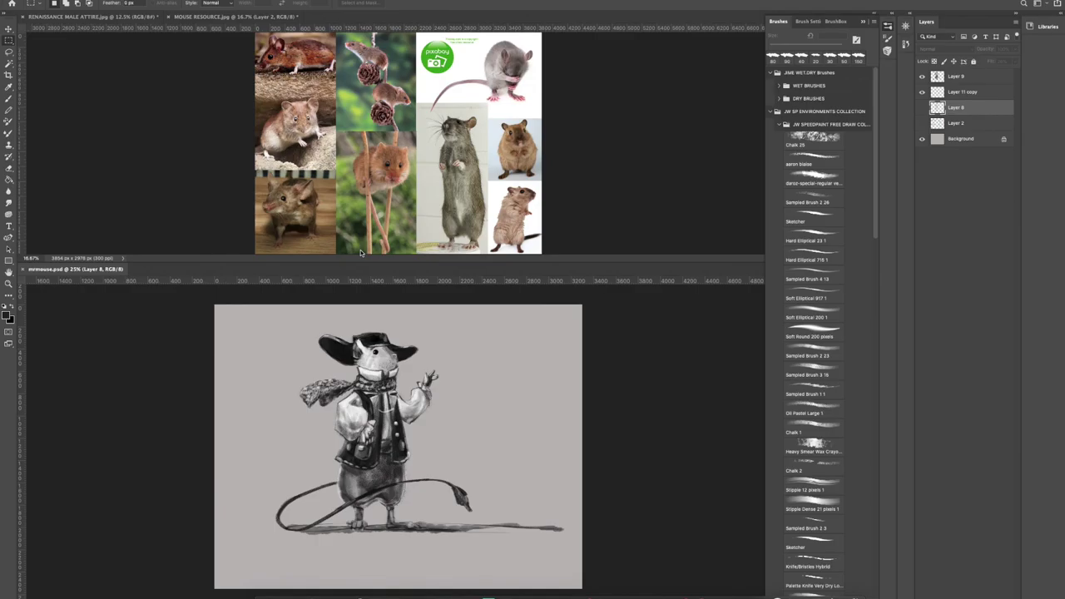
click(600, 258)
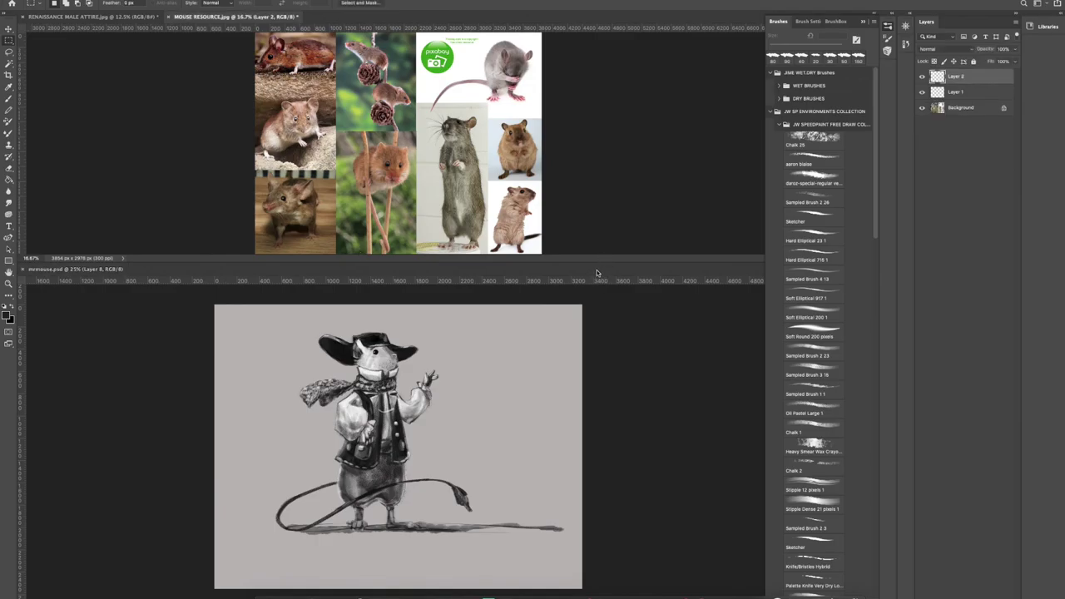